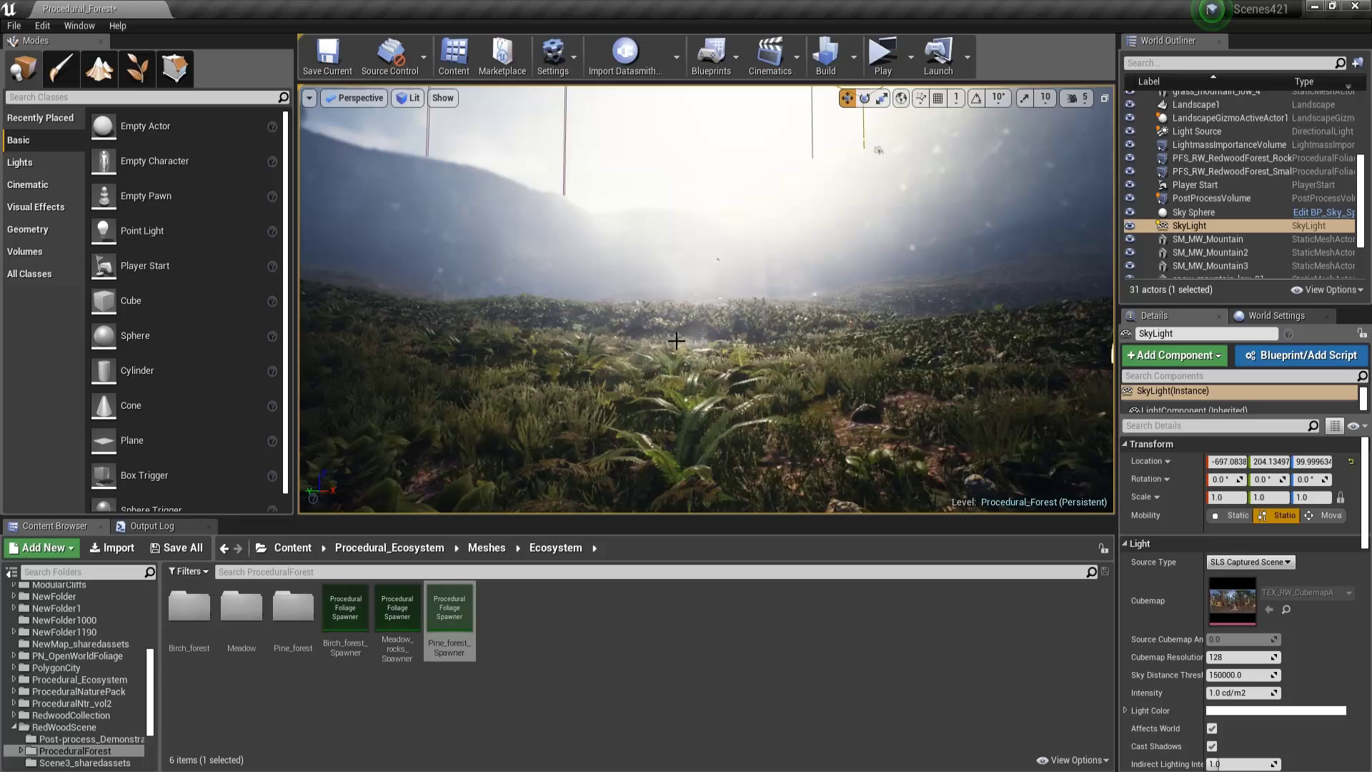
Step: Place the Pine_forest_Spawner asset in the middle of the landscape and scale it uniformly to 1000
{"action": "right_click_drag", "start_coordinate": [712, 328], "coordinate": [1015, 336]}
{"action": "right_click_drag", "start_coordinate": [706, 300], "coordinate": [628, 207]}
{"action": "right_click_drag", "start_coordinate": [720, 393], "coordinate": [873, 323]}
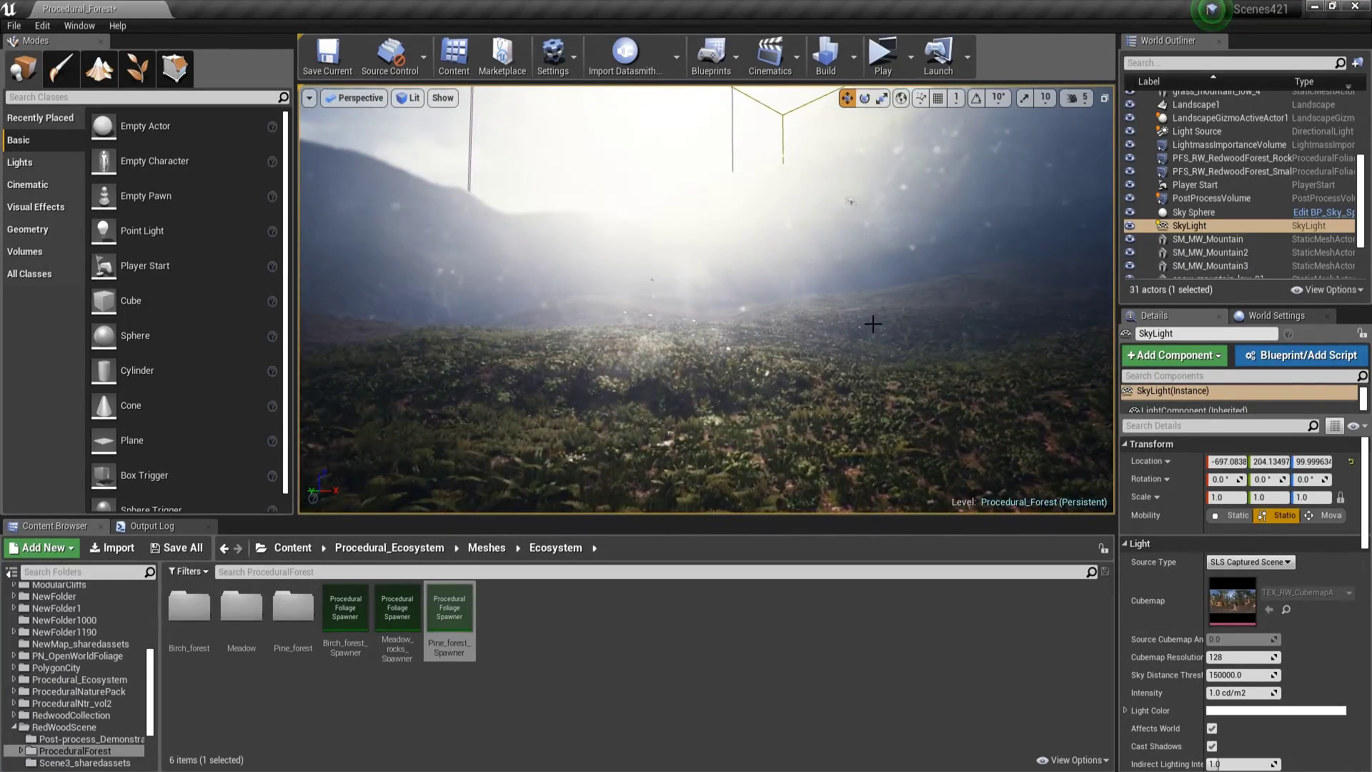
{"action": "left_click_drag", "start_coordinate": [450, 618], "coordinate": [716, 334]}
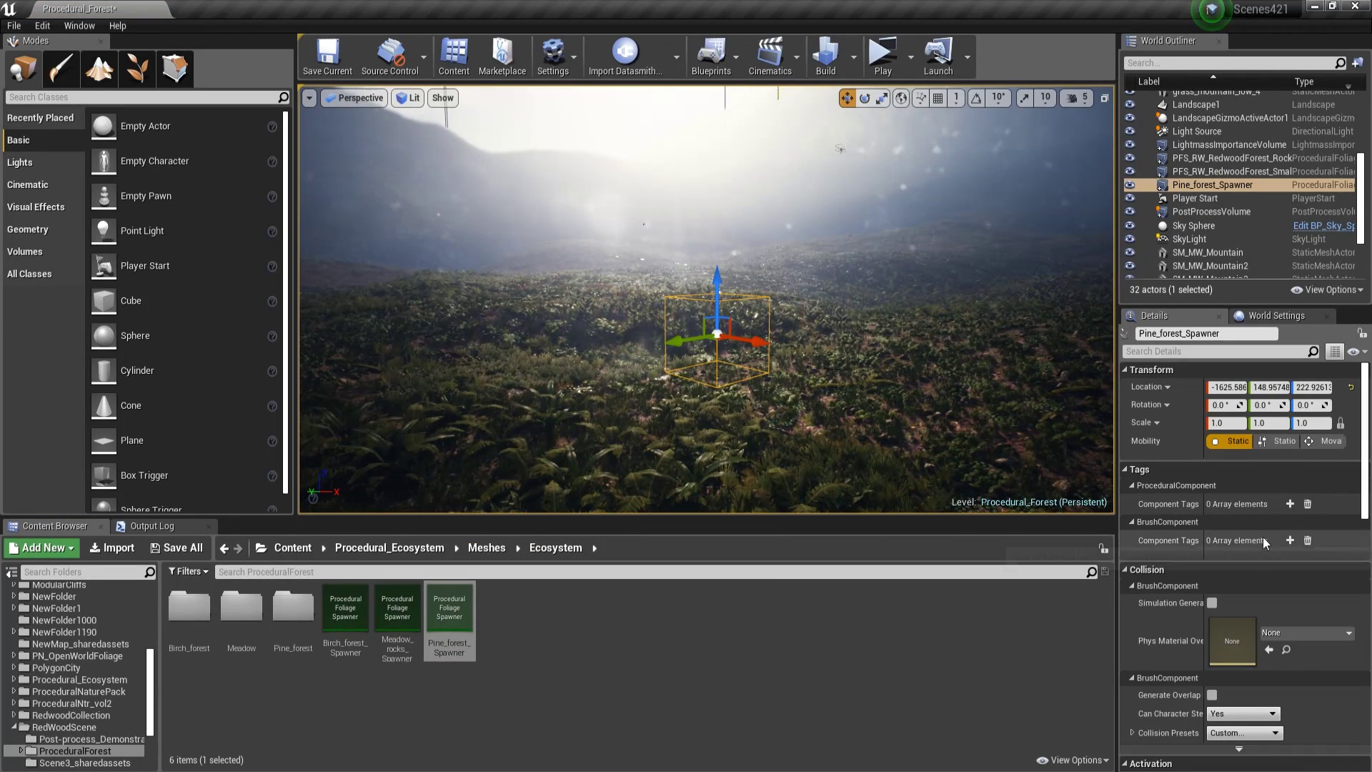
{"action": "left_click", "coordinate": [1226, 424]}
{"action": "type", "text": "1000"}
{"action": "key", "text": "Tab"}
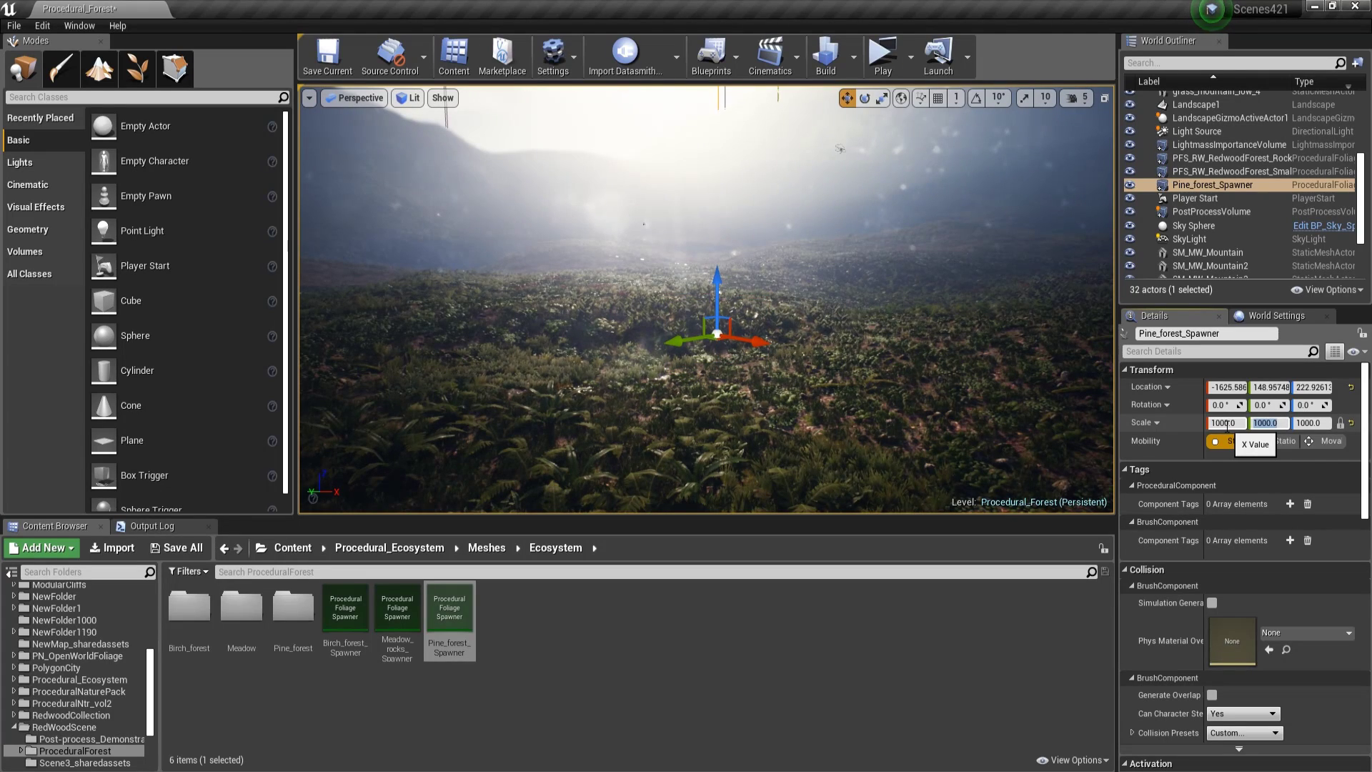
Step: Resimulate the placed spawner's procedural foliage, view the generated forest and focus on Pine_forest_Spawner
{"action": "mouse_move", "coordinate": [1077, 456]}
{"action": "right_mouse_down"}
{"action": "mouse_move", "coordinate": [1070, 486]}
{"action": "mouse_move", "coordinate": [1078, 448]}
{"action": "mouse_move", "coordinate": [1077, 465]}
{"action": "right_mouse_up"}
{"action": "scroll", "coordinate": [1289, 602], "scroll_direction": "down", "scroll_amount": 8}
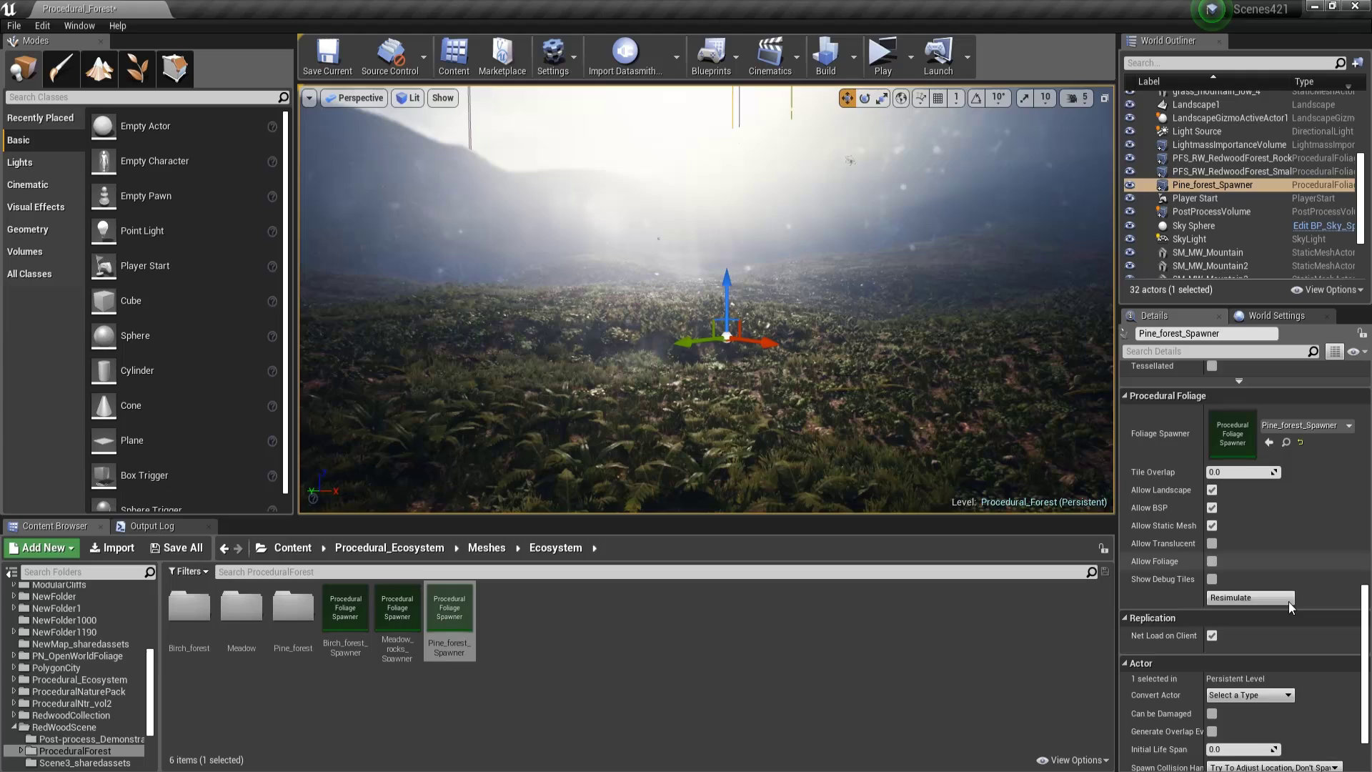
{"action": "scroll", "coordinate": [1288, 601], "scroll_direction": "down", "scroll_amount": 1}
{"action": "left_click", "coordinate": [1226, 574]}
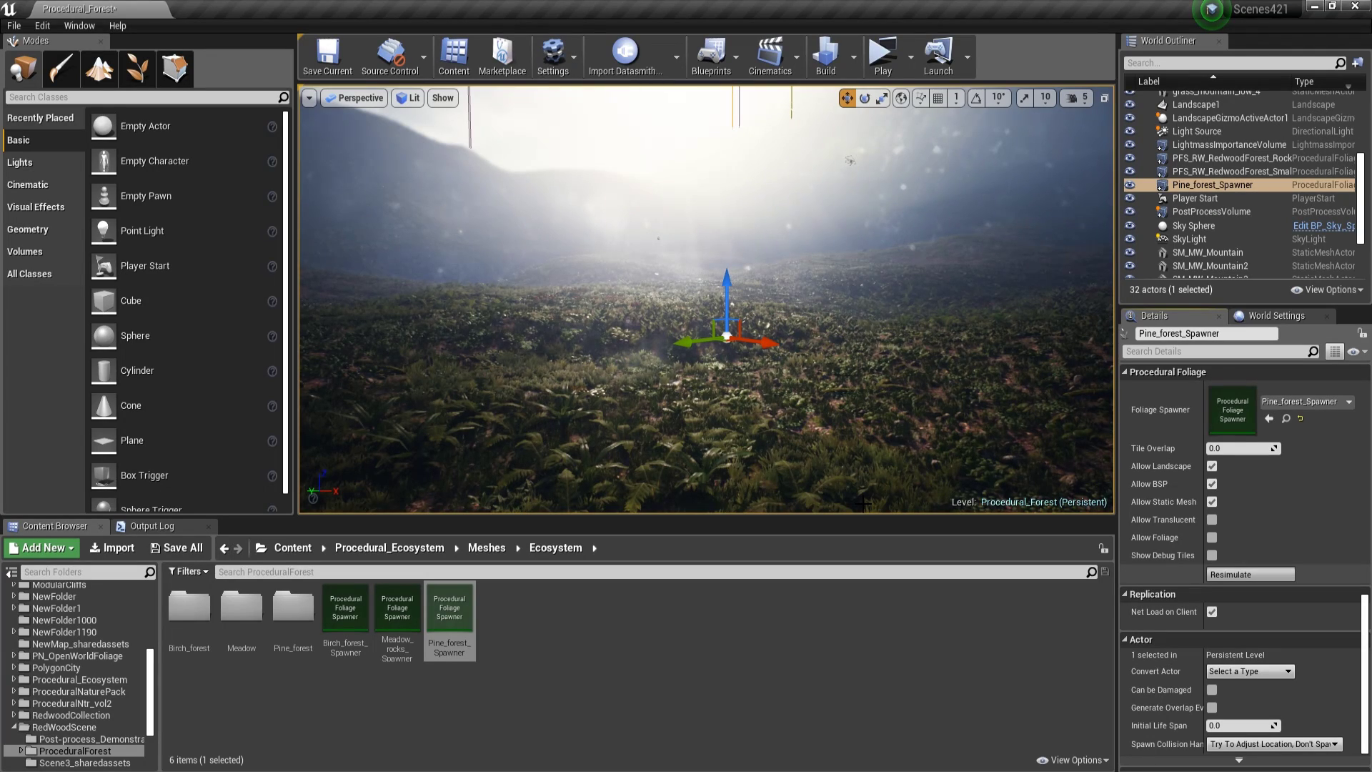
{"action": "right_click_drag", "start_coordinate": [878, 496], "coordinate": [879, 450]}
{"action": "mouse_move", "coordinate": [739, 360]}
{"action": "right_mouse_down"}
{"action": "mouse_move", "coordinate": [740, 390]}
{"action": "mouse_move", "coordinate": [742, 359]}
{"action": "mouse_move", "coordinate": [708, 354]}
{"action": "mouse_move", "coordinate": [693, 278]}
{"action": "mouse_move", "coordinate": [643, 285]}
{"action": "mouse_move", "coordinate": [465, 401]}
{"action": "mouse_move", "coordinate": [744, 363]}
{"action": "mouse_move", "coordinate": [749, 349]}
{"action": "right_mouse_up"}
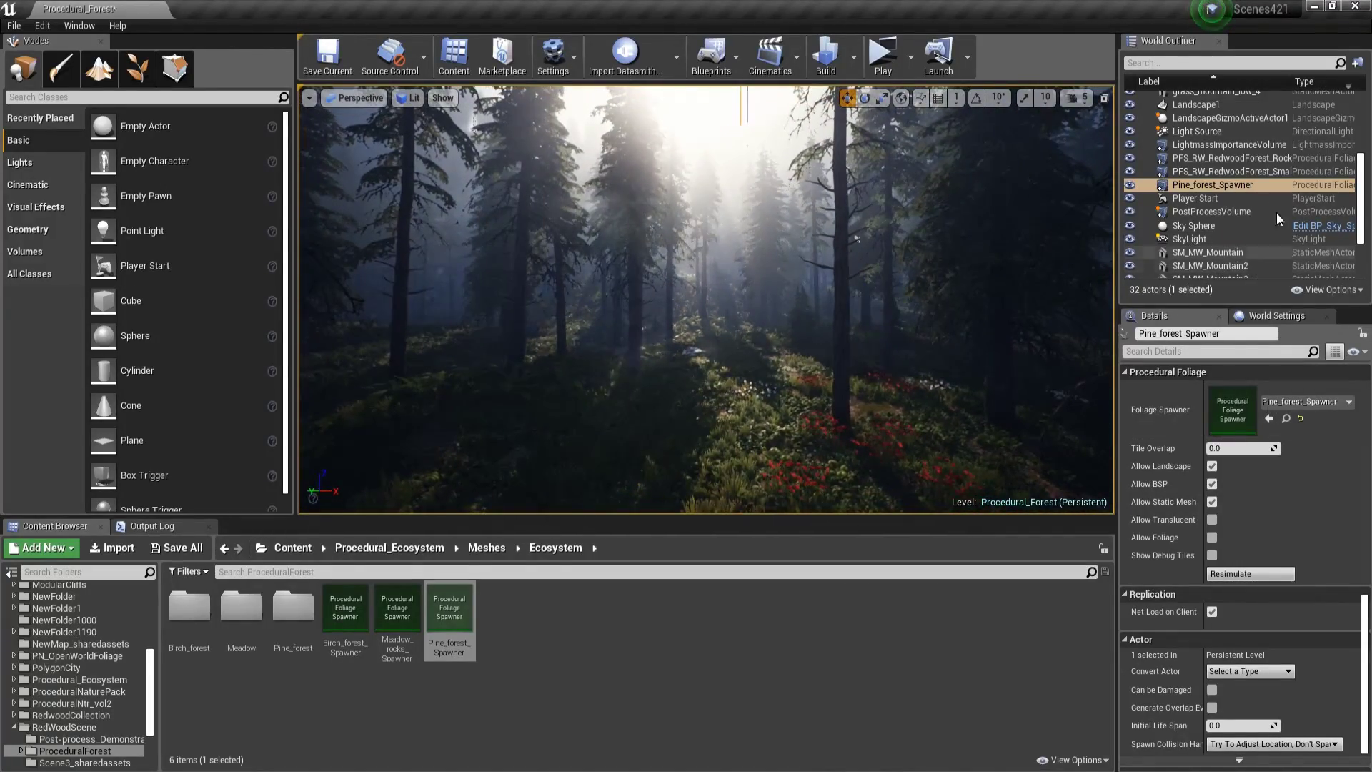
{"action": "double_click", "coordinate": [1216, 185]}
{"action": "right_click_drag", "start_coordinate": [706, 299], "coordinate": [543, 306]}
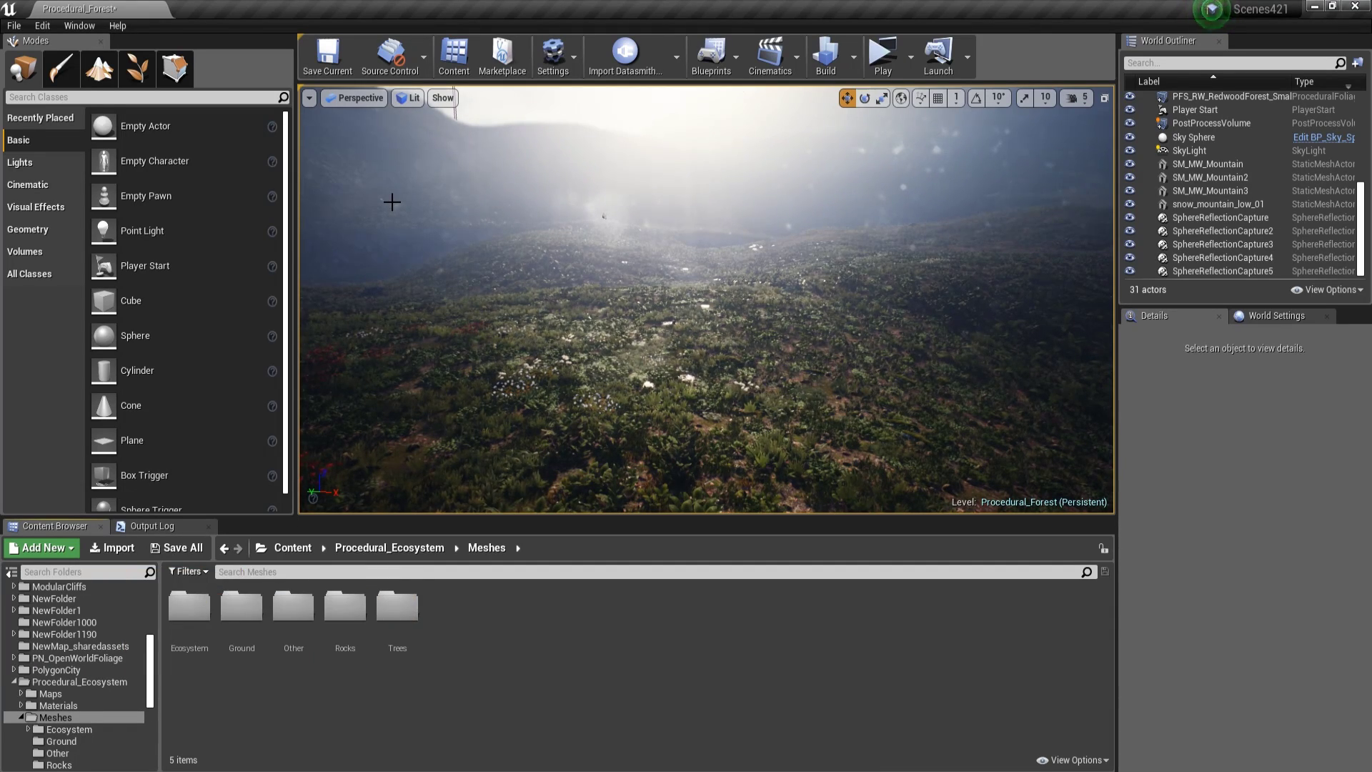
Step: Open the Project Settings and search them for "proce"
{"action": "left_click", "coordinate": [45, 27]}
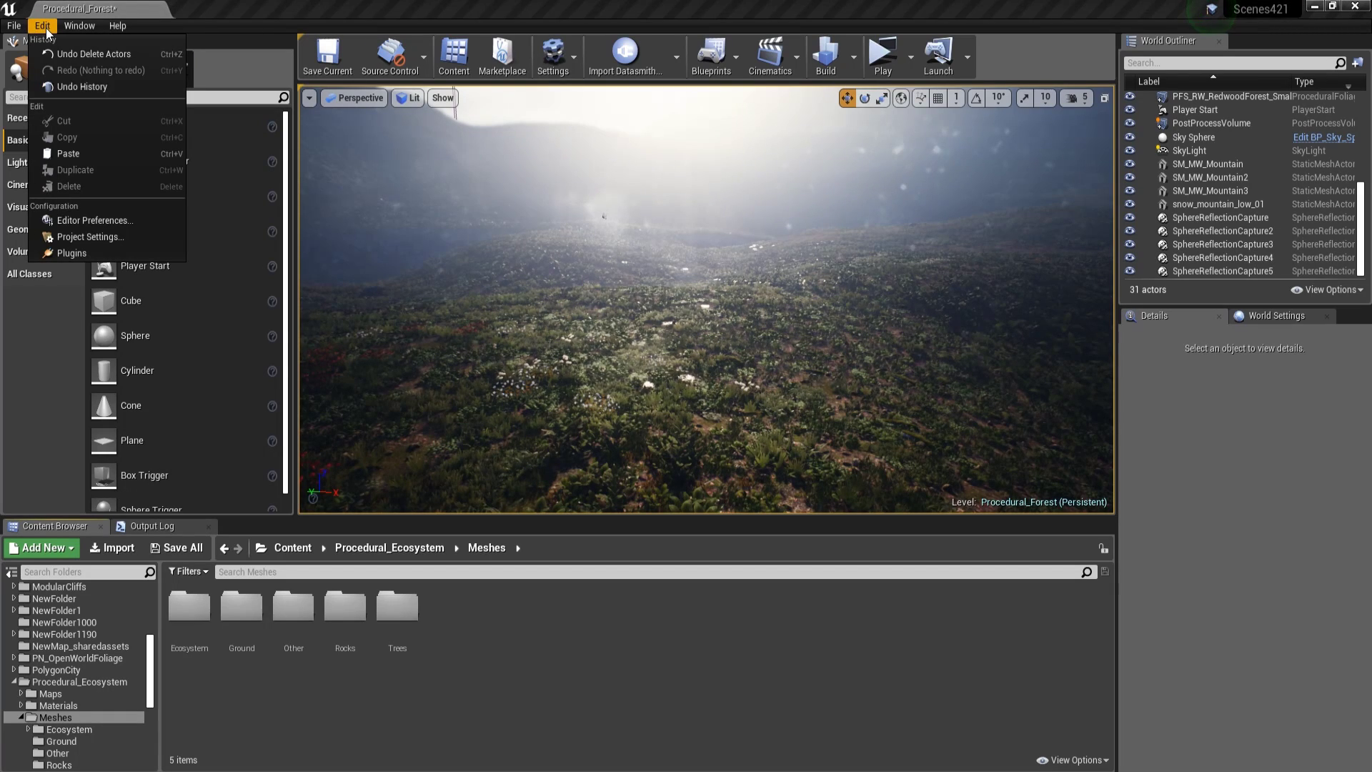
{"action": "left_click", "coordinate": [83, 233]}
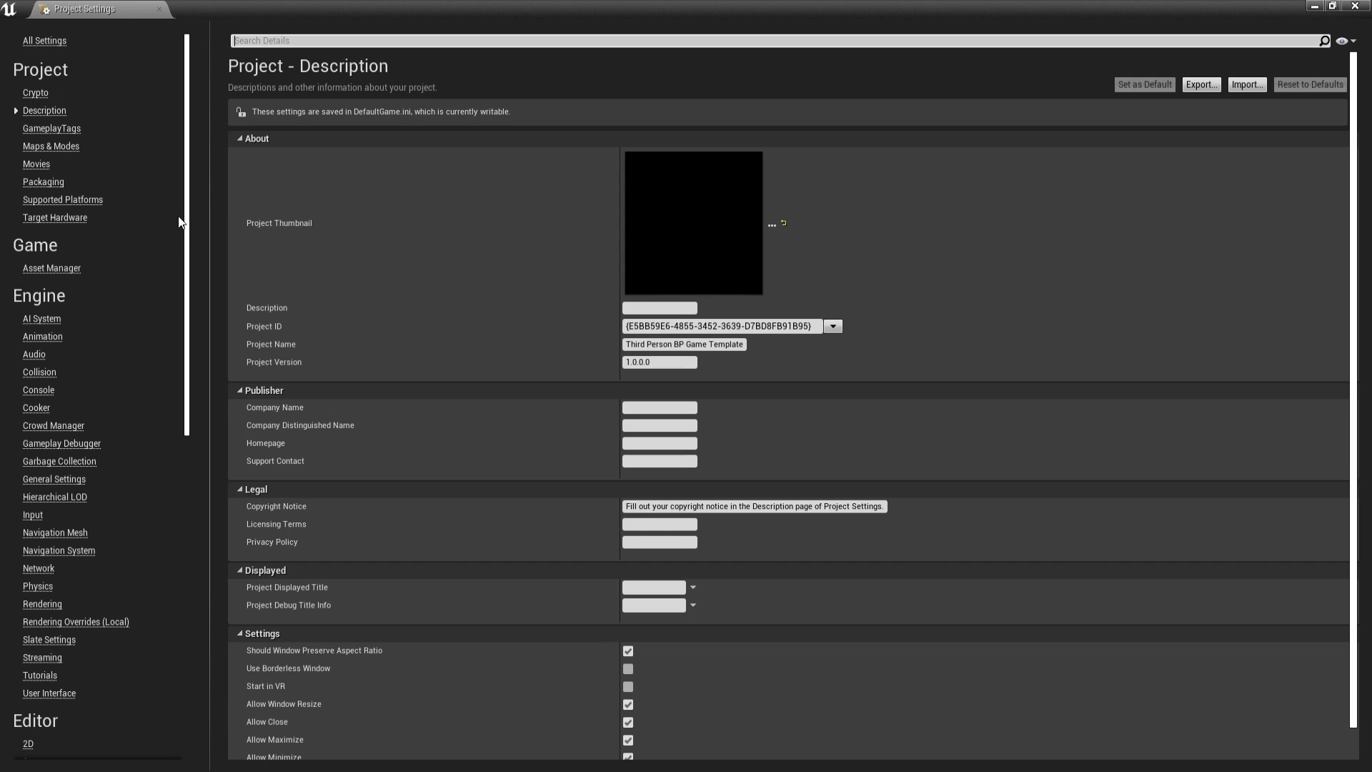
{"action": "scroll", "coordinate": [280, 309], "scroll_direction": "down", "scroll_amount": 1}
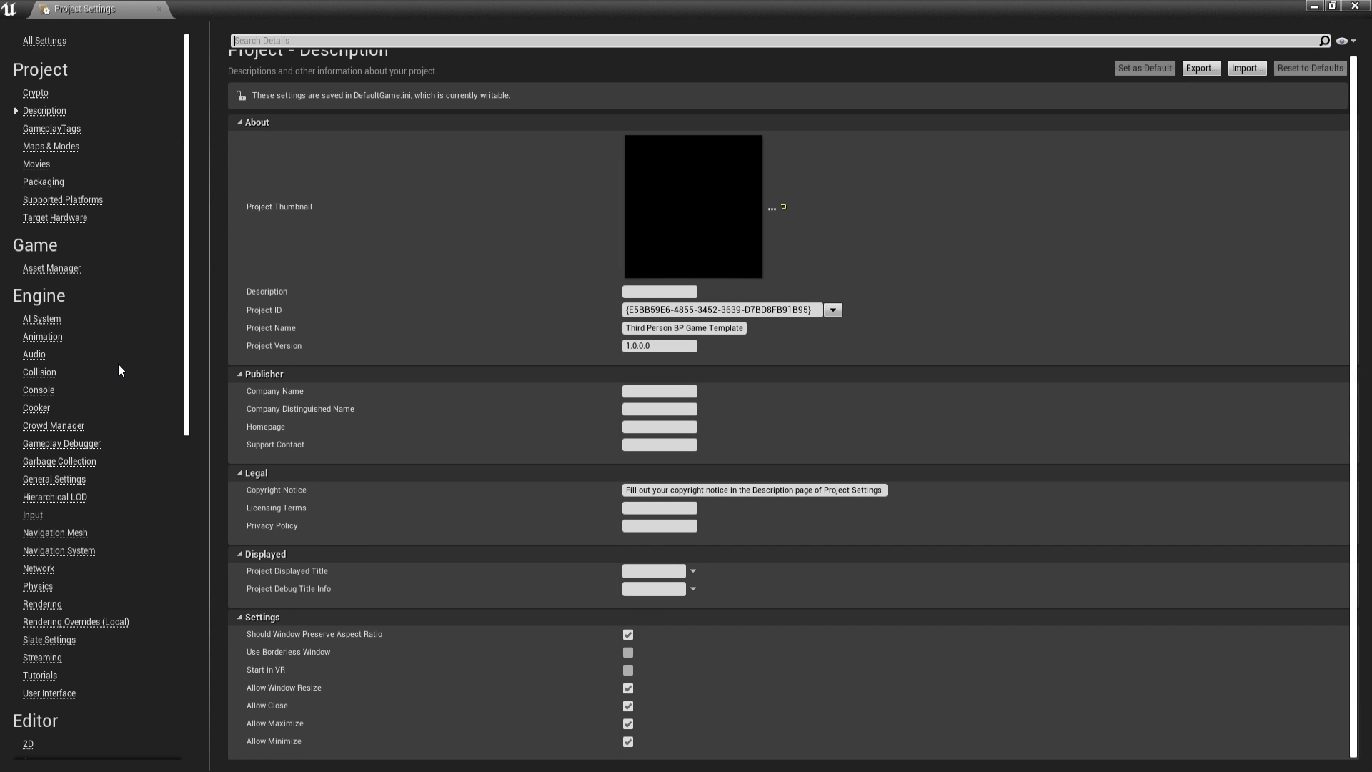
{"action": "scroll", "coordinate": [120, 368], "scroll_direction": "down", "scroll_amount": 15}
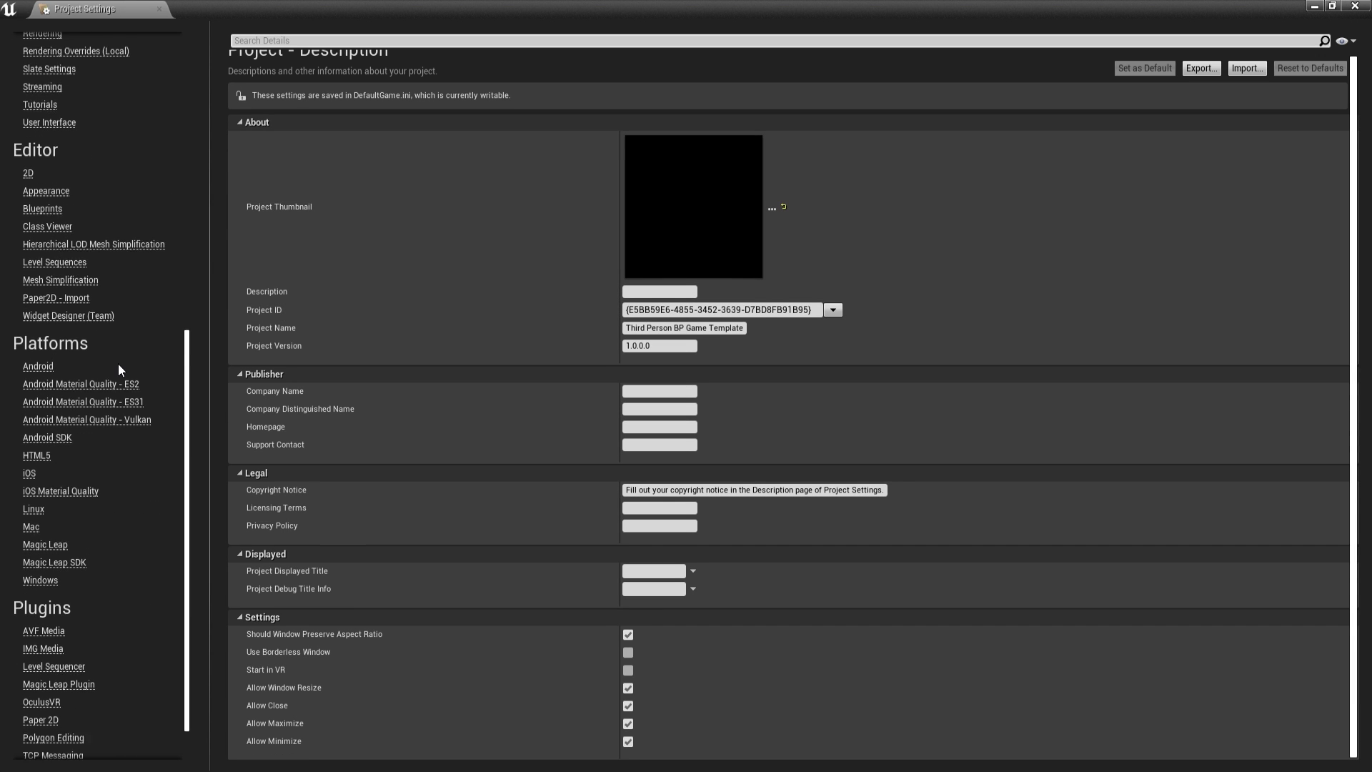
{"action": "scroll", "coordinate": [118, 363], "scroll_direction": "down", "scroll_amount": 2}
{"action": "left_click", "coordinate": [276, 41]}
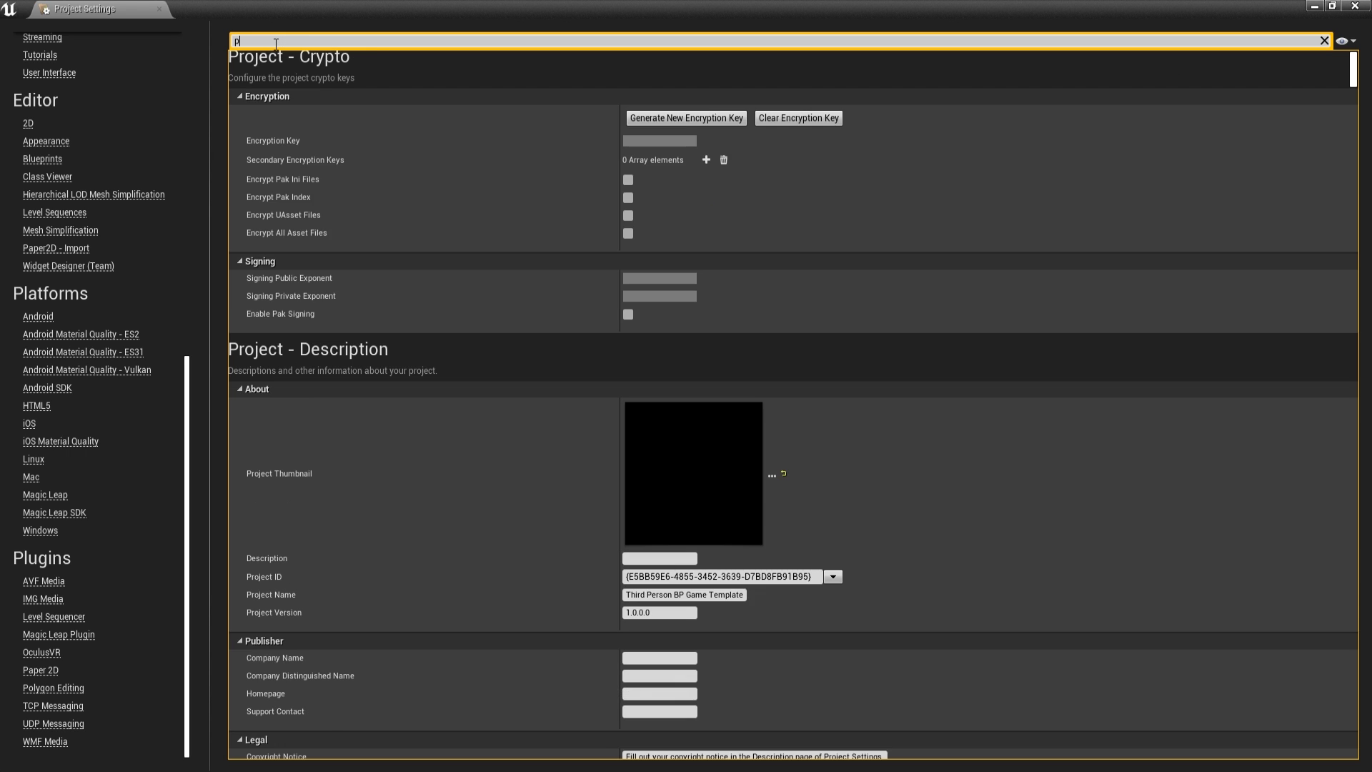
{"action": "type", "text": "proce"}
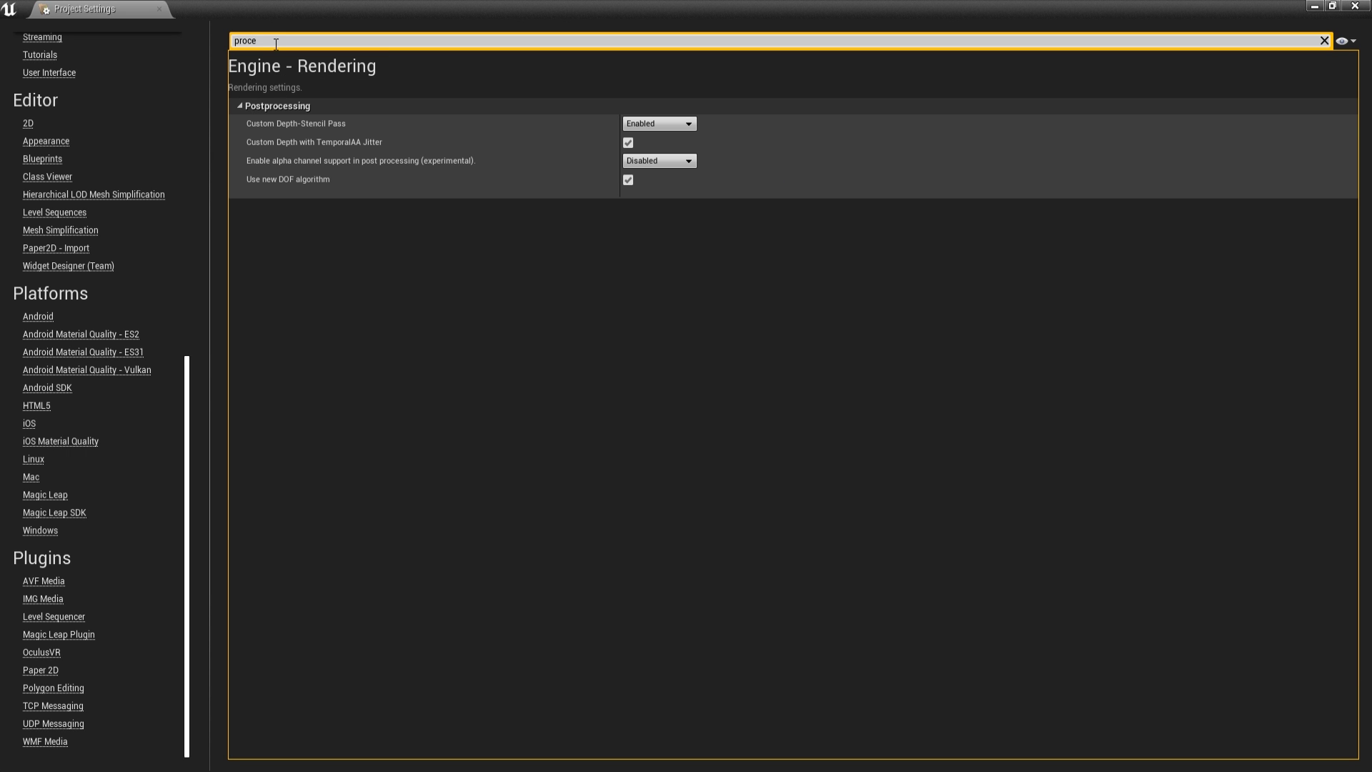
Step: Close the Project Settings, open the Editor Preferences and search them for "procedu"
{"action": "left_click", "coordinate": [1356, 7]}
{"action": "left_click", "coordinate": [43, 27]}
{"action": "left_click", "coordinate": [72, 216]}
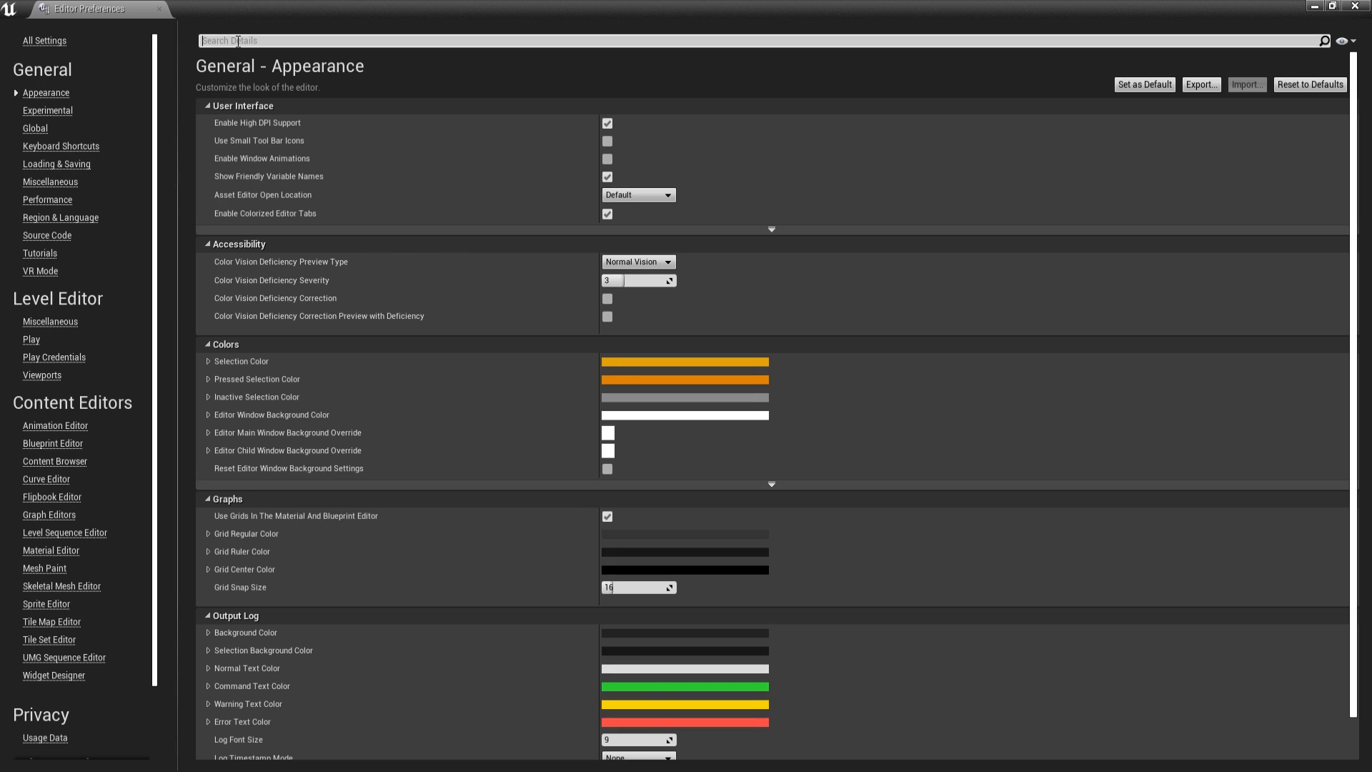
{"action": "left_click", "coordinate": [238, 40]}
{"action": "type", "text": "procedu"}
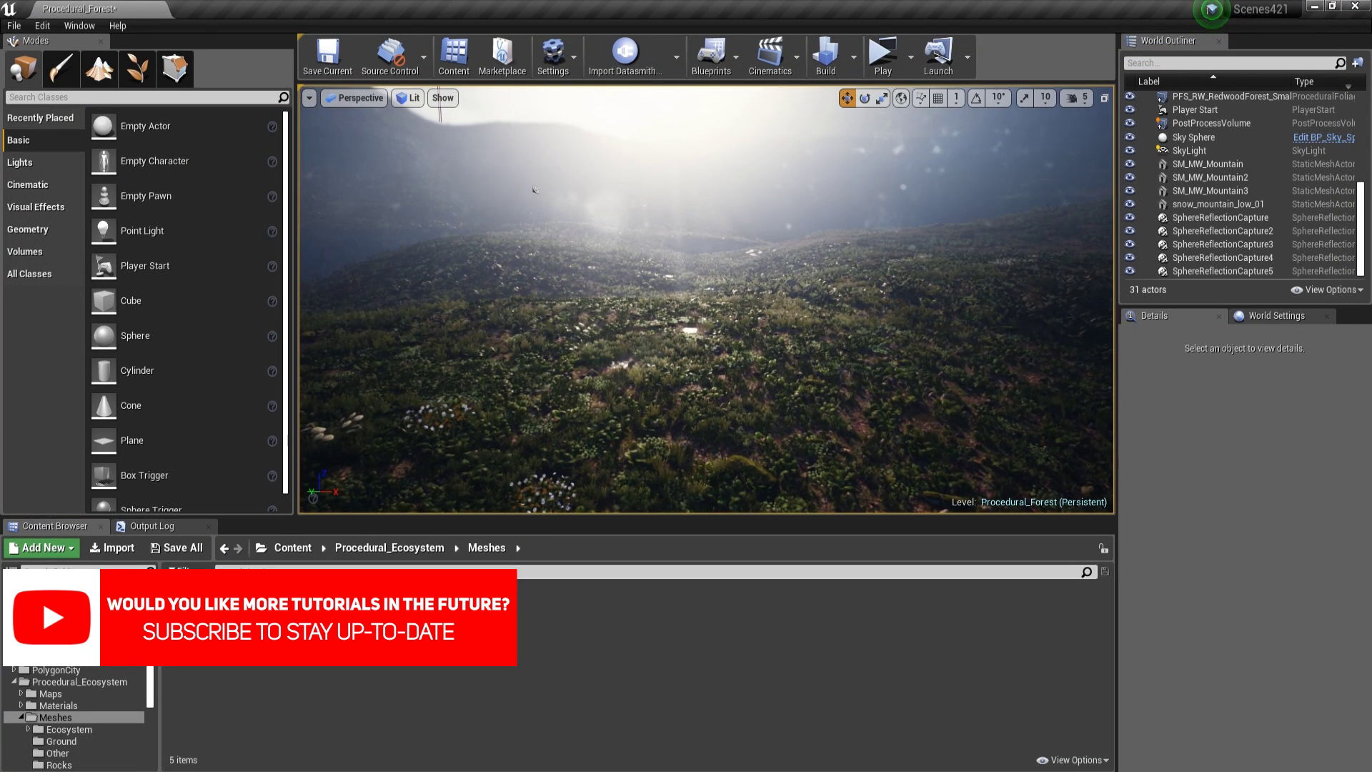
Step: Create a Procedural Foliage Spawner asset named Pine_PFS in the Meshes folder and open it
{"action": "right_click", "coordinate": [480, 617]}
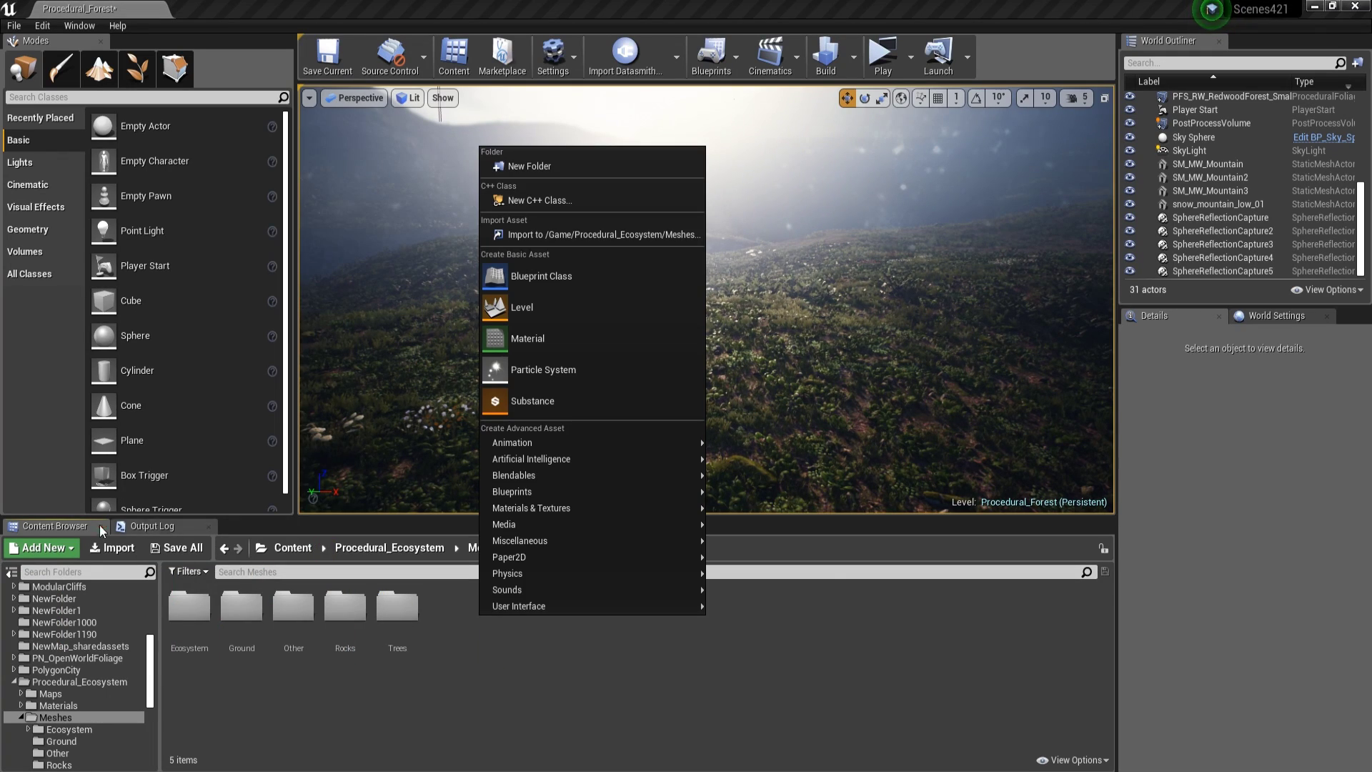
{"action": "mouse_move", "coordinate": [562, 550]}
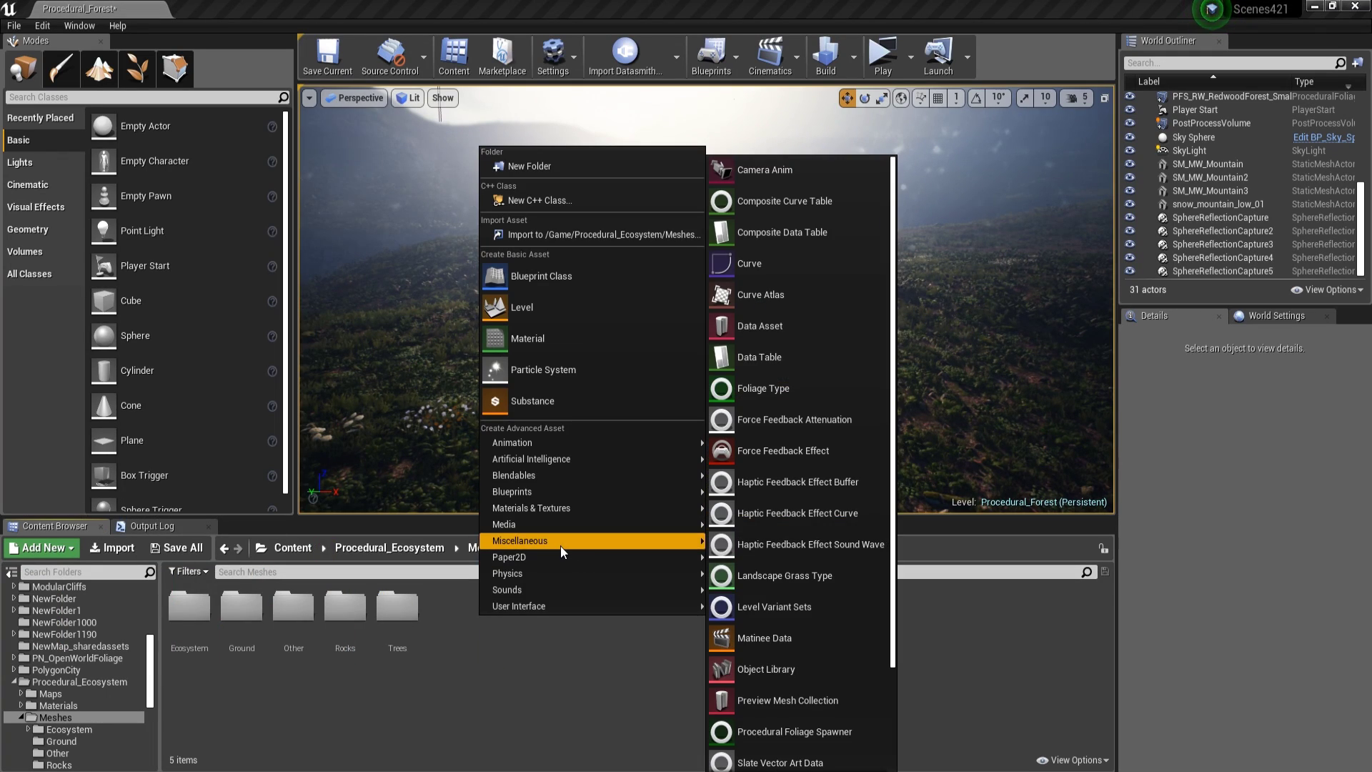
{"action": "left_click", "coordinate": [790, 736]}
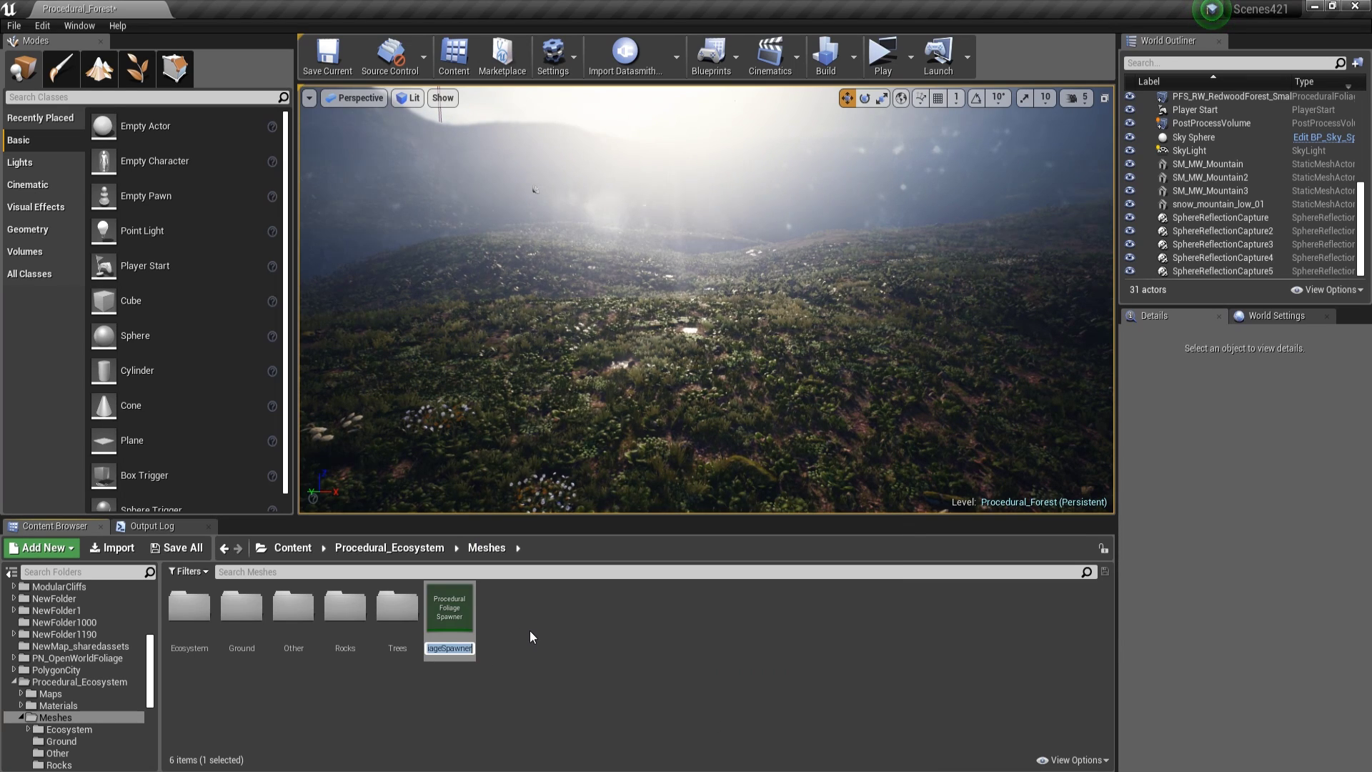
{"action": "type", "text": "Pine_PF"}
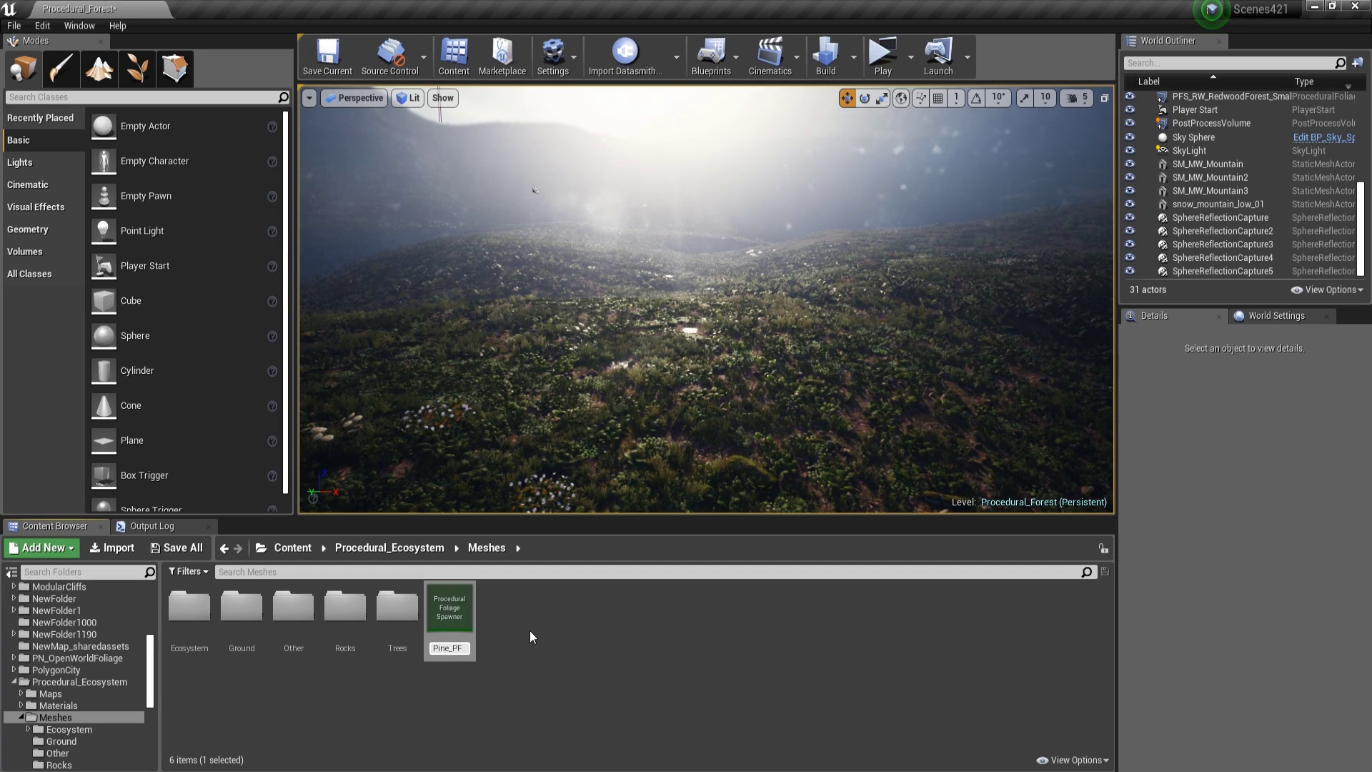
{"action": "type", "text": "S"}
{"action": "key", "text": "Return"}
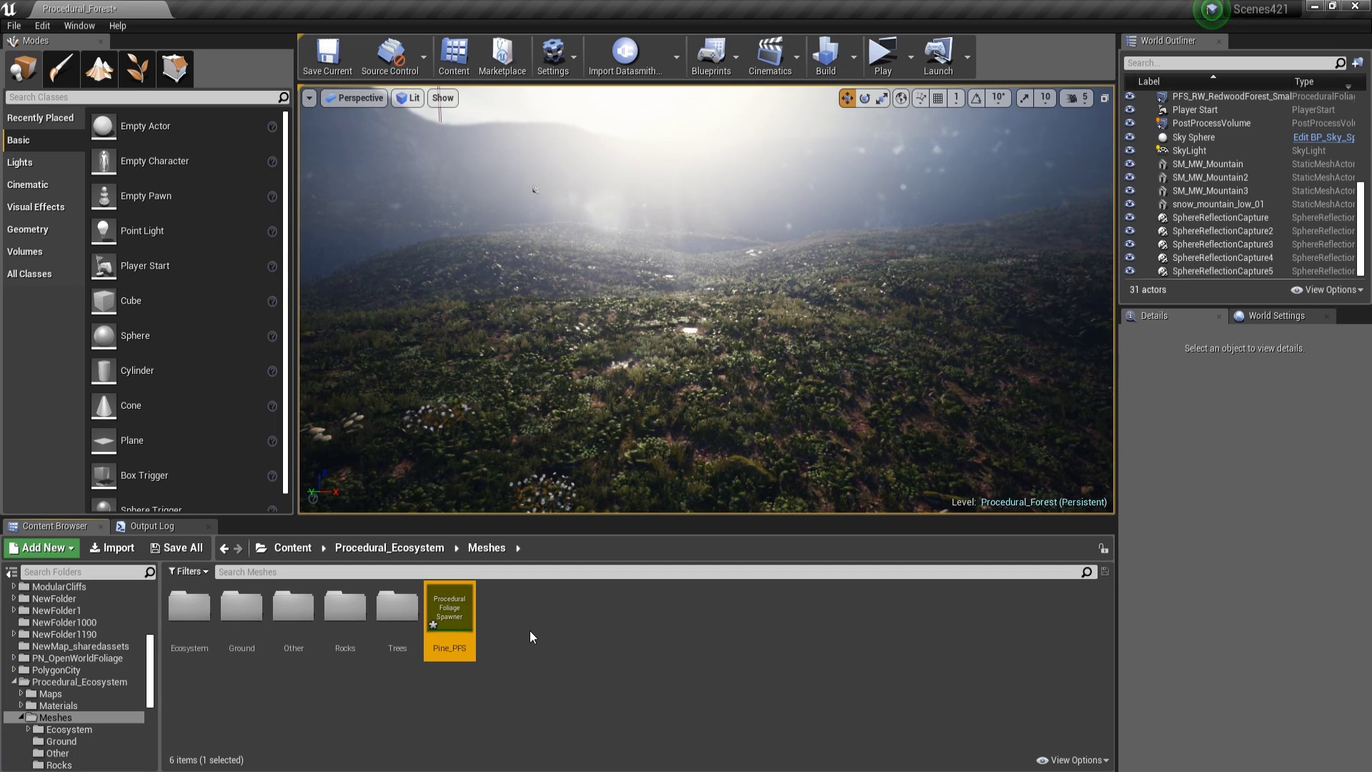
{"action": "double_click", "coordinate": [456, 621]}
{"action": "left_click", "coordinate": [1128, 114]}
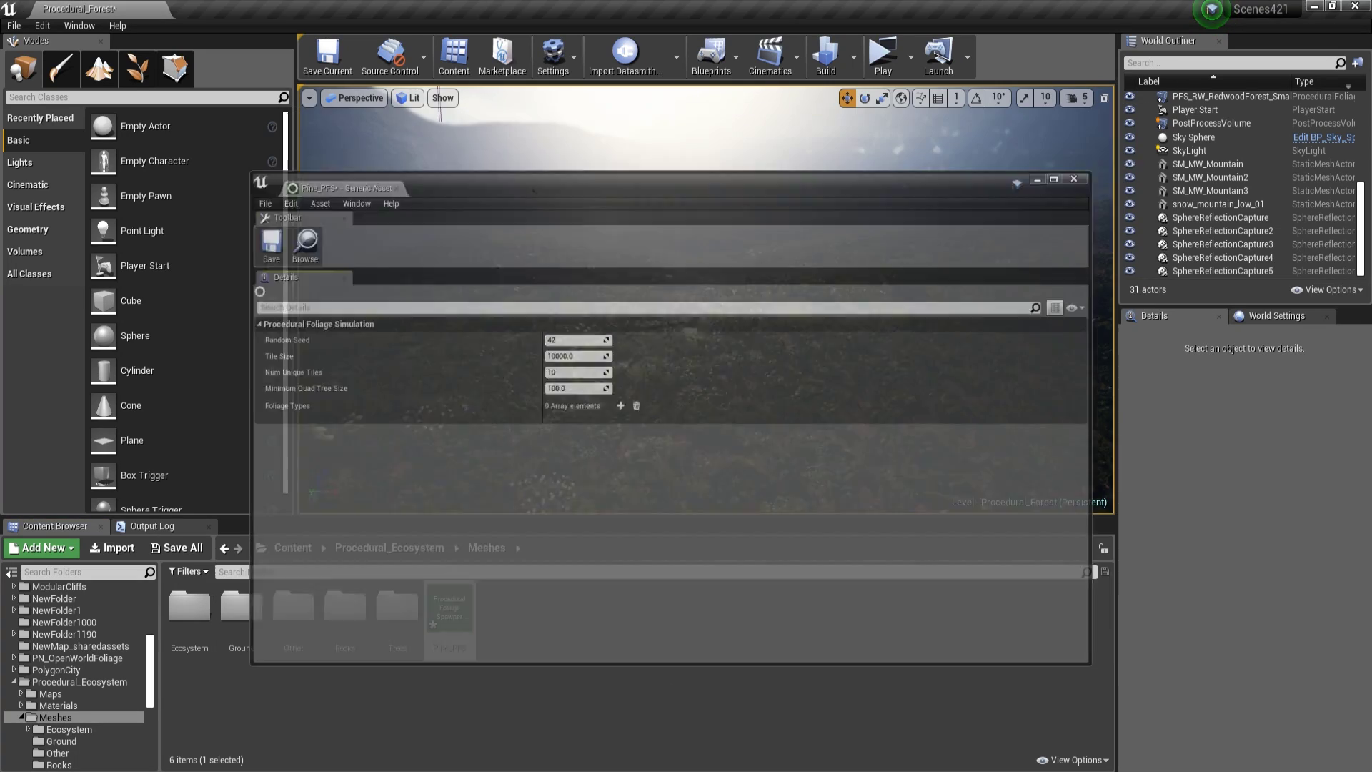
Step: Create a Foliage Type asset named Tree_FP in the Meshes folder and open it beside the folder contents
{"action": "right_click", "coordinate": [542, 641]}
{"action": "mouse_move", "coordinate": [583, 562]}
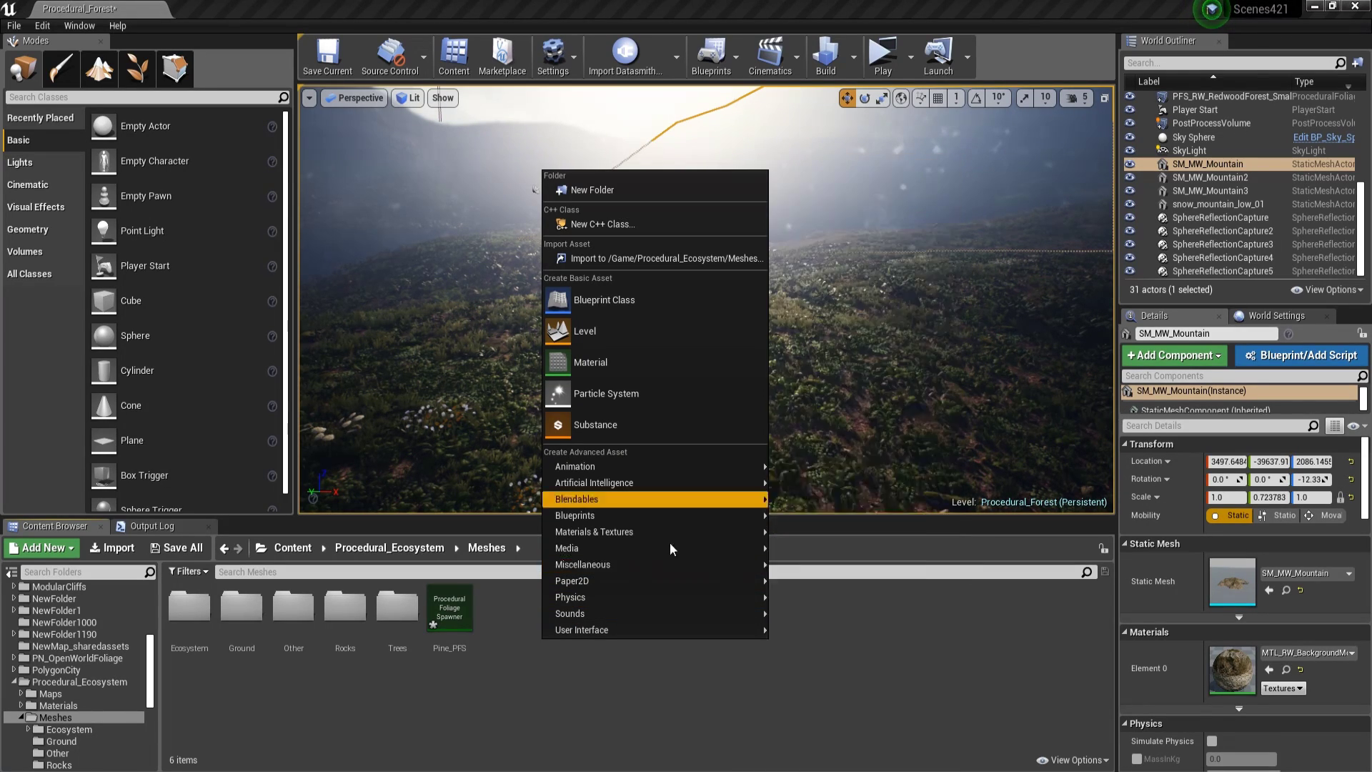
{"action": "left_click", "coordinate": [841, 384]}
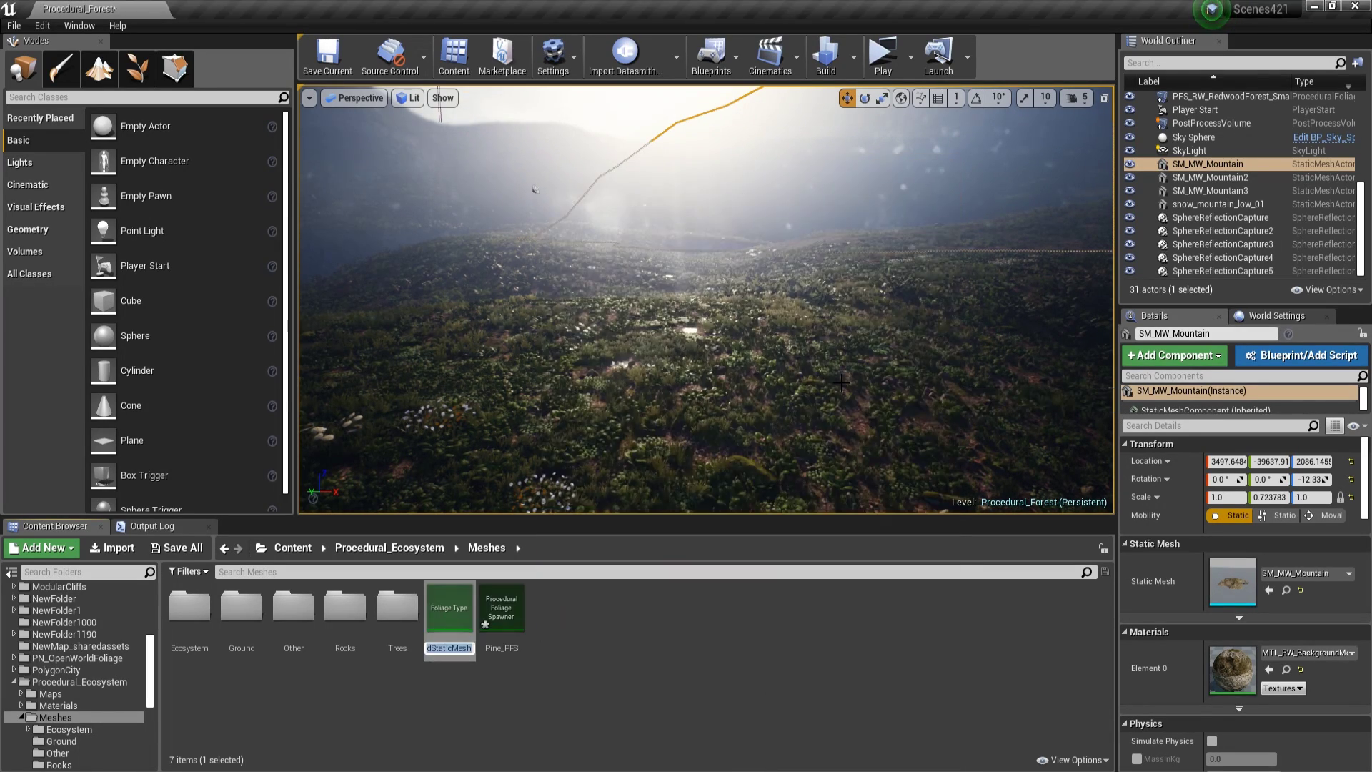
{"action": "type", "text": "Tree"}
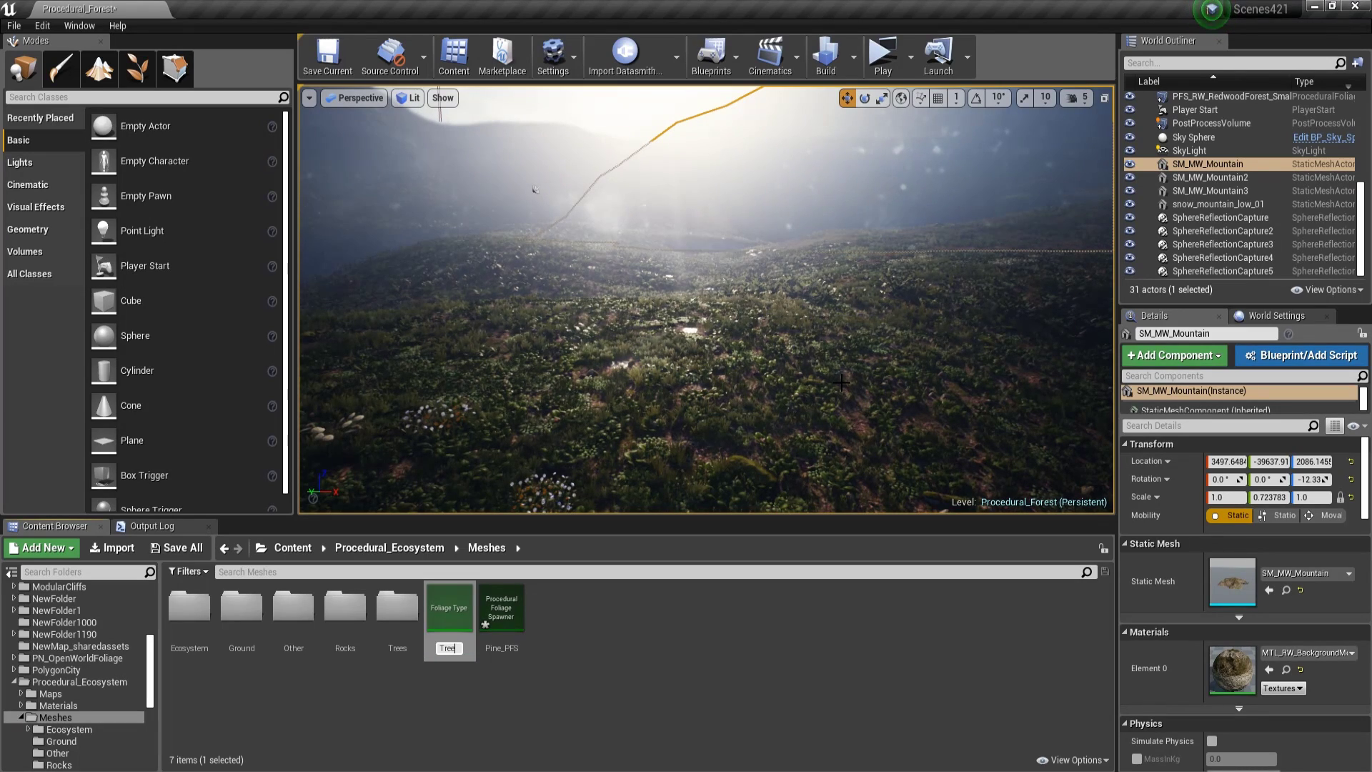
{"action": "type", "text": "_FP"}
{"action": "key", "text": "Return"}
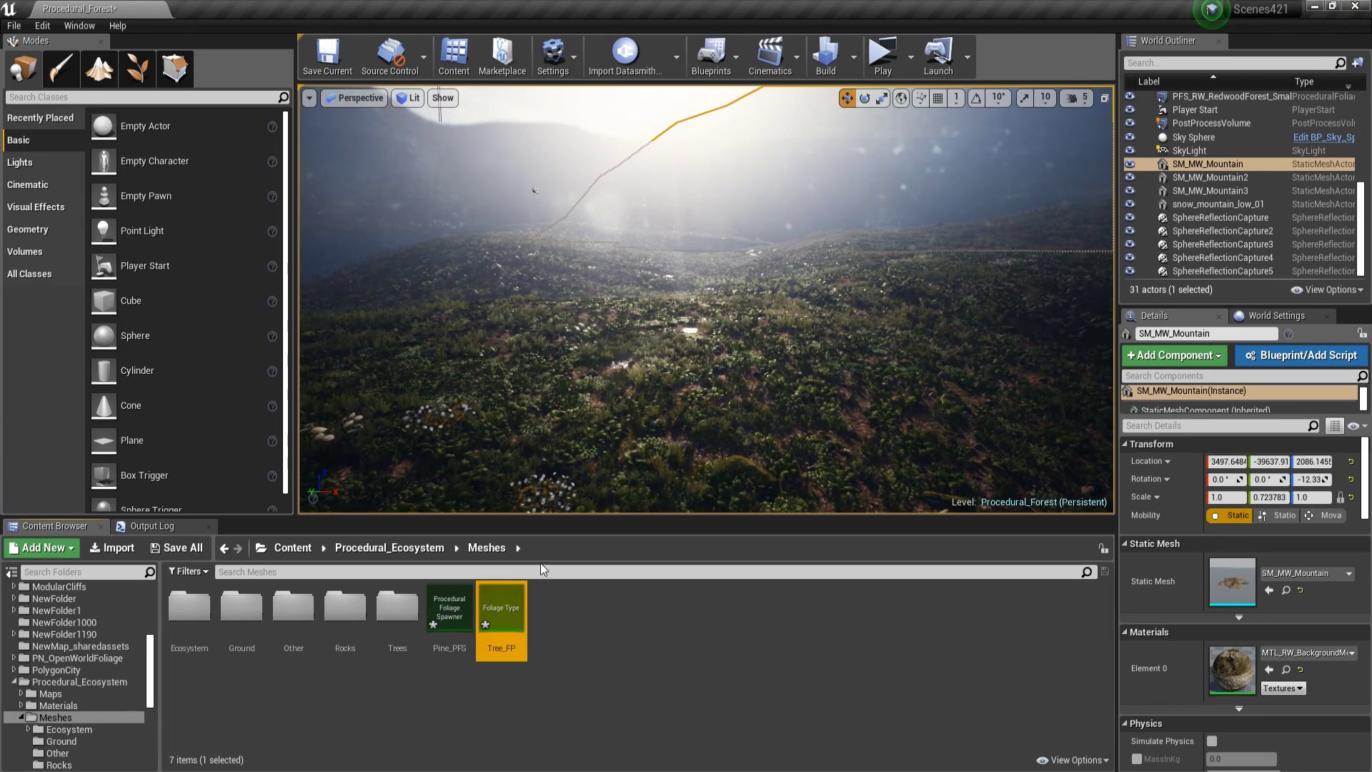
{"action": "double_click", "coordinate": [506, 604]}
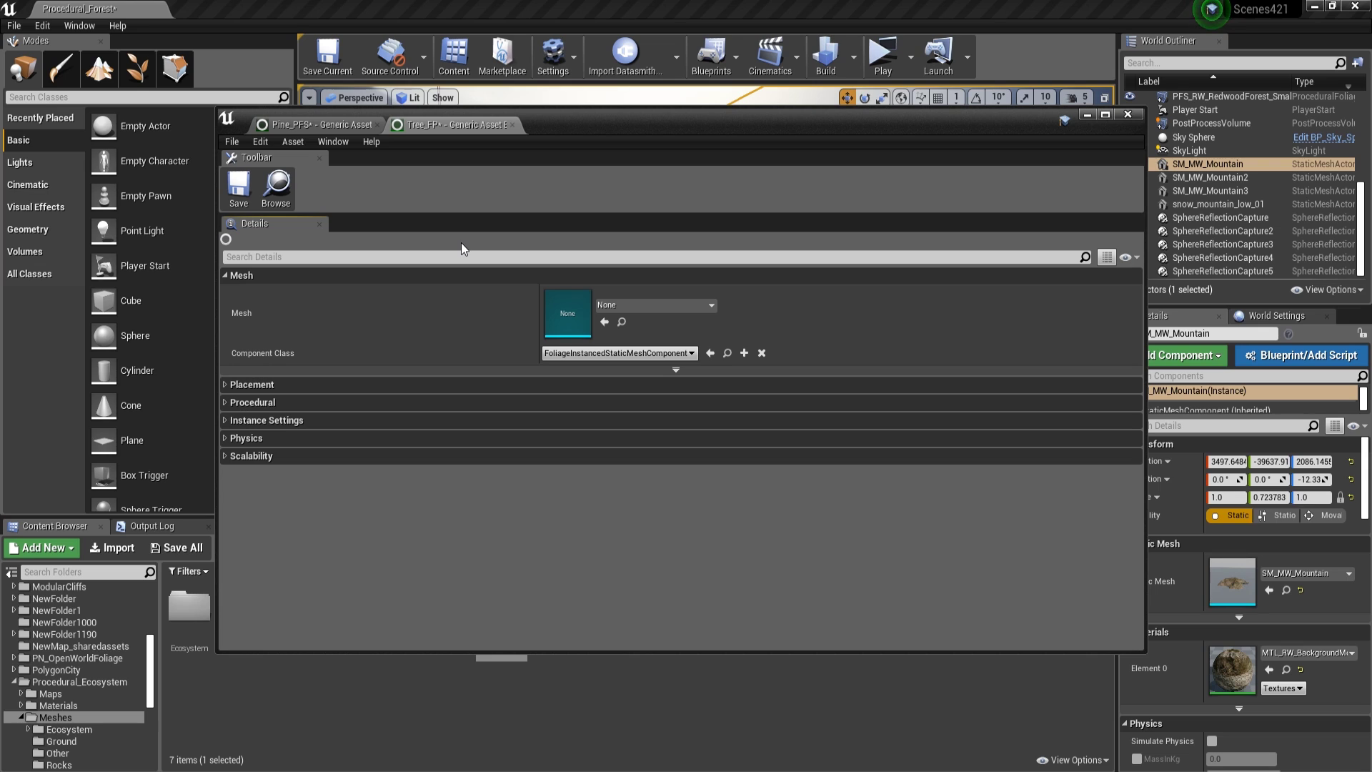
{"action": "left_click_drag", "start_coordinate": [639, 125], "coordinate": [918, 101]}
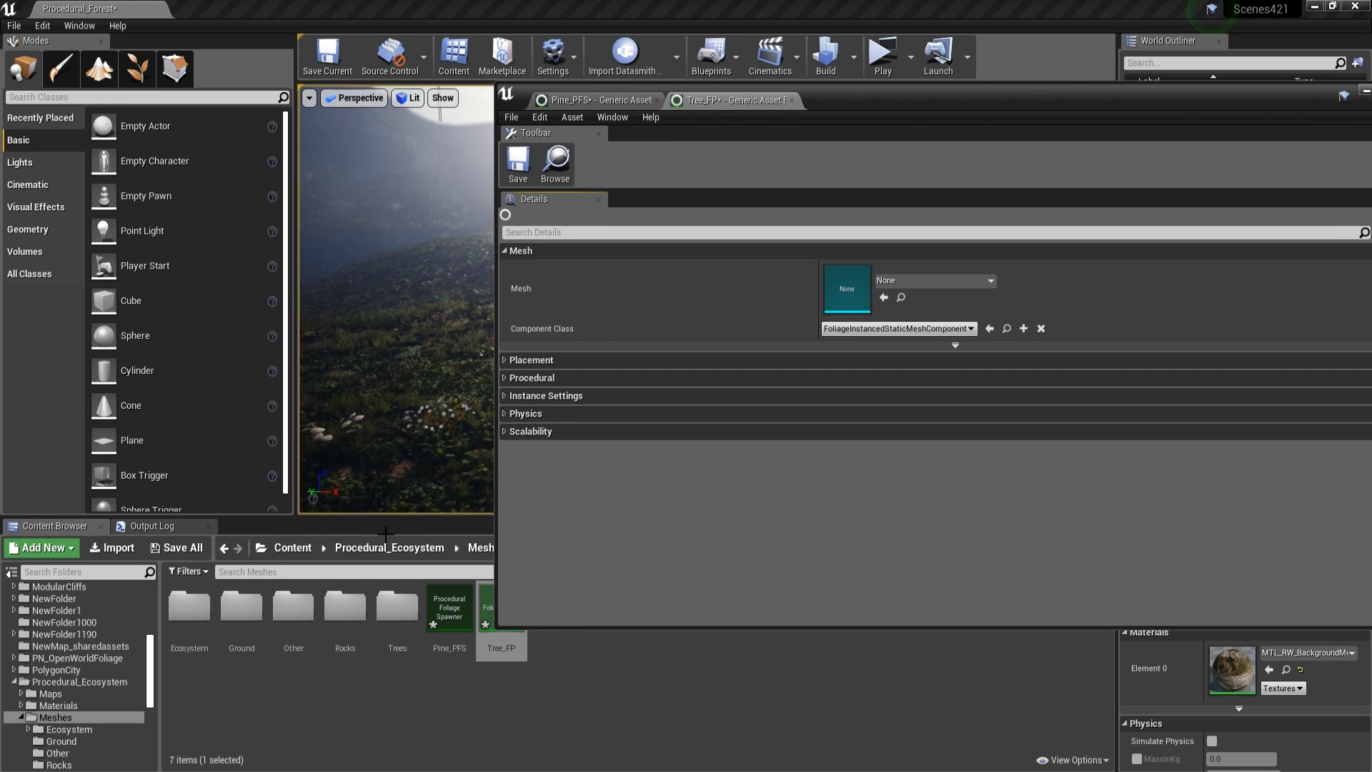
Step: Inspect SM_pine_a from the Trees/Pine folder and assign it as the mesh of the Tree_FP foliage type
{"action": "double_click", "coordinate": [406, 622]}
{"action": "double_click", "coordinate": [241, 607]}
{"action": "scroll", "coordinate": [339, 705], "scroll_direction": "down", "scroll_amount": 2}
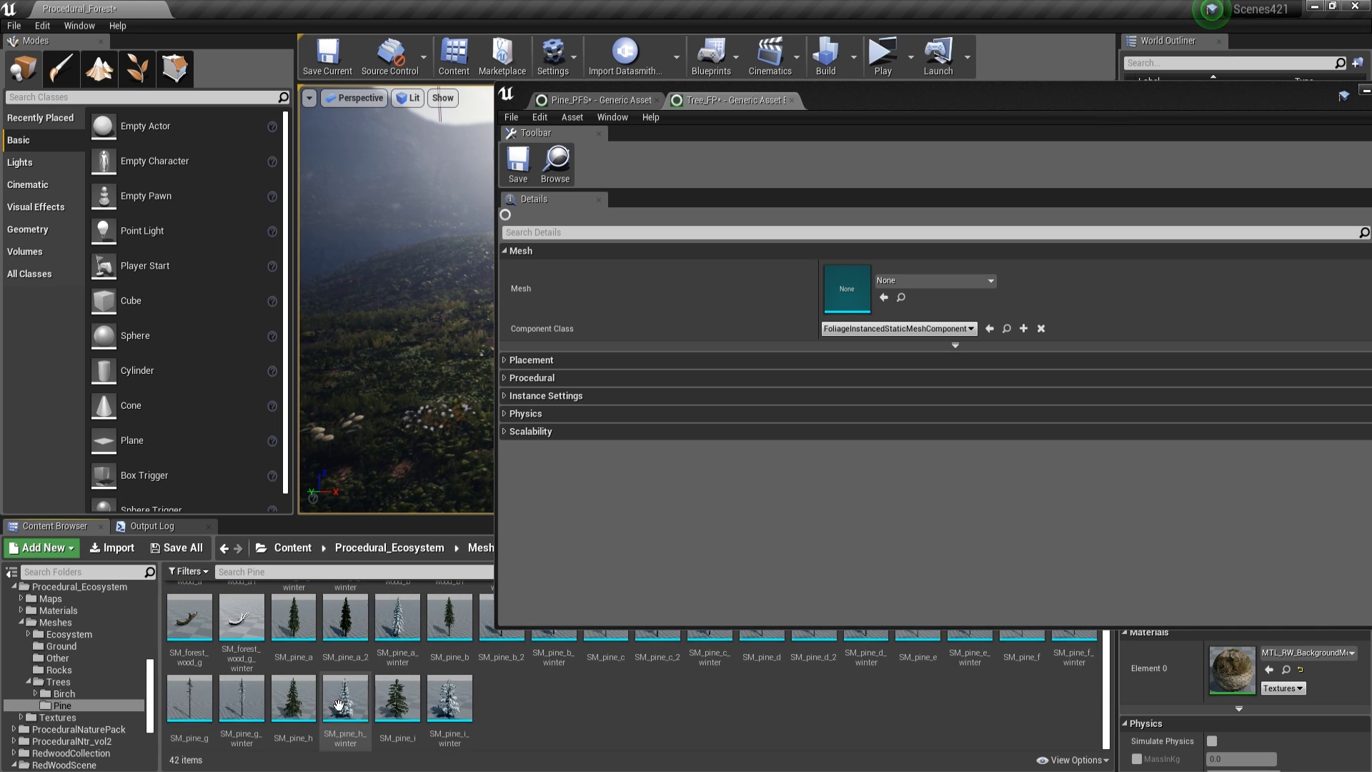
{"action": "scroll", "coordinate": [338, 705], "scroll_direction": "up", "scroll_amount": 2}
{"action": "double_click", "coordinate": [293, 664]}
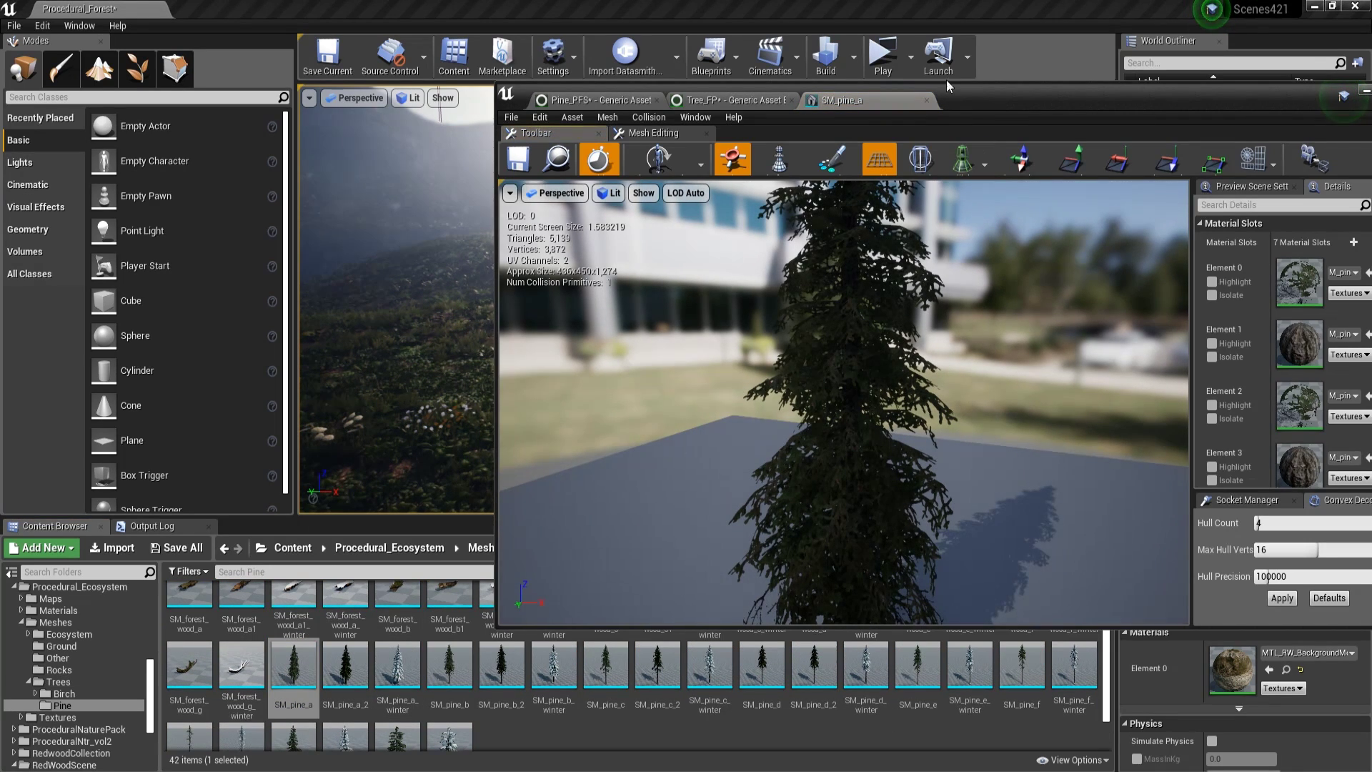
{"action": "left_click", "coordinate": [926, 100]}
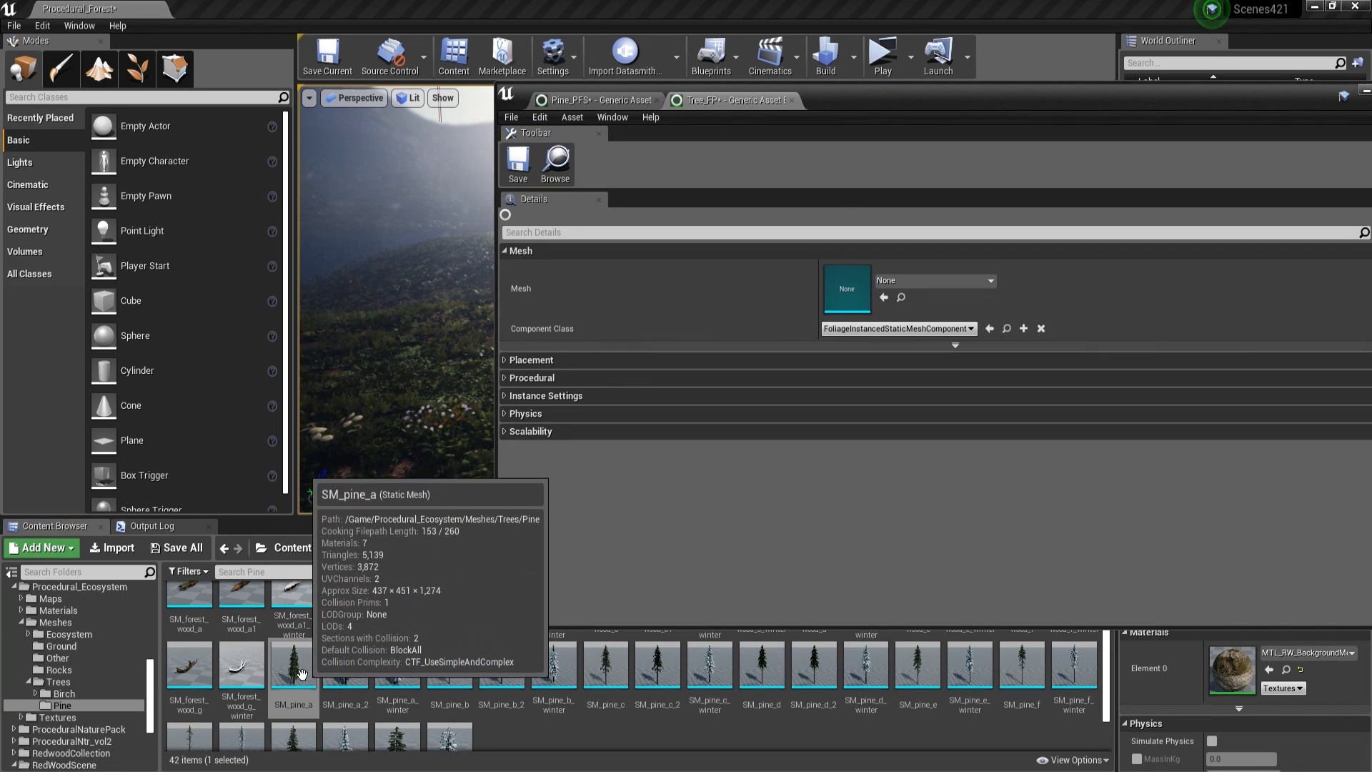
{"action": "left_click_drag", "start_coordinate": [293, 676], "coordinate": [860, 299]}
{"action": "left_click", "coordinate": [884, 297]}
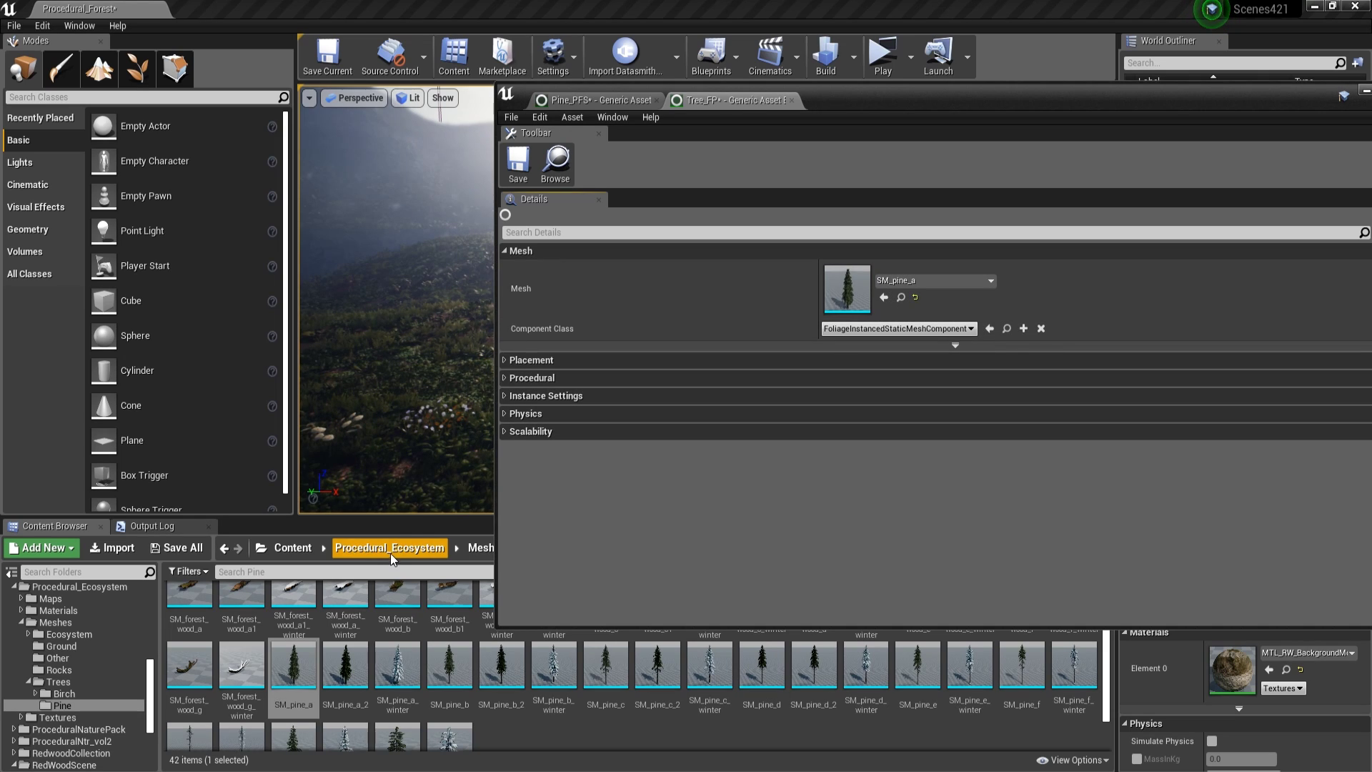
Step: Add a foliage type entry to the Pine_PFS spawner and assign Tree_FP from the Meshes folder to it
{"action": "left_click", "coordinate": [389, 547]}
{"action": "double_click", "coordinate": [293, 607]}
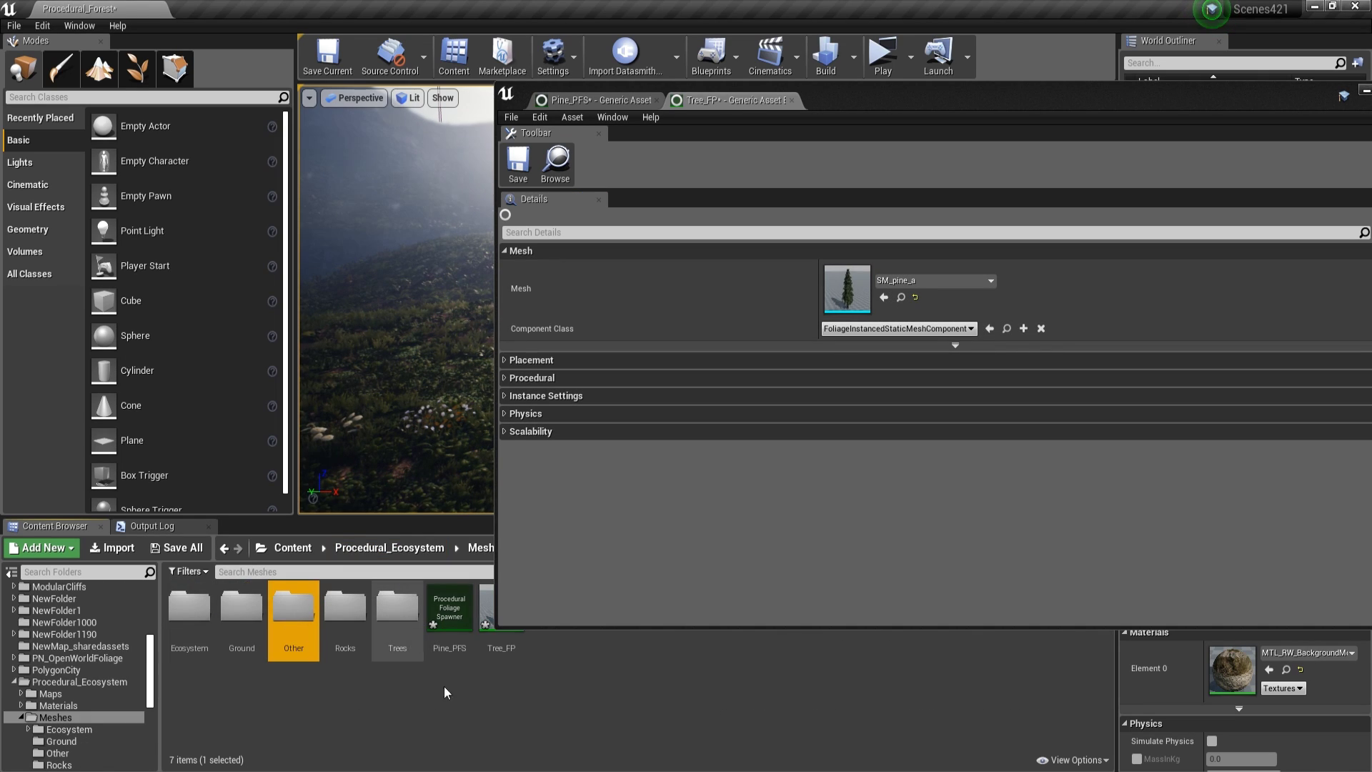
{"action": "left_click", "coordinate": [501, 611]}
{"action": "left_click_drag", "start_coordinate": [837, 125], "coordinate": [932, 118]}
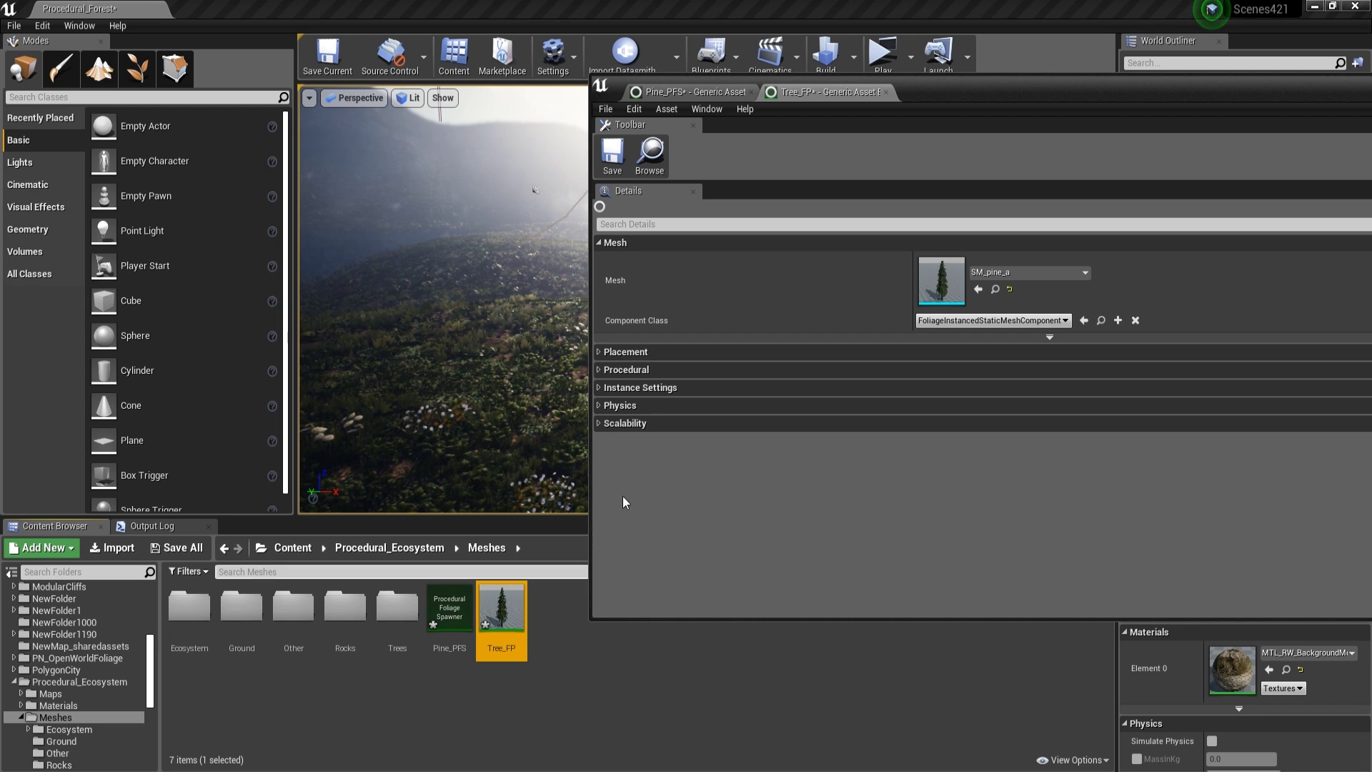
{"action": "left_click", "coordinate": [683, 92]}
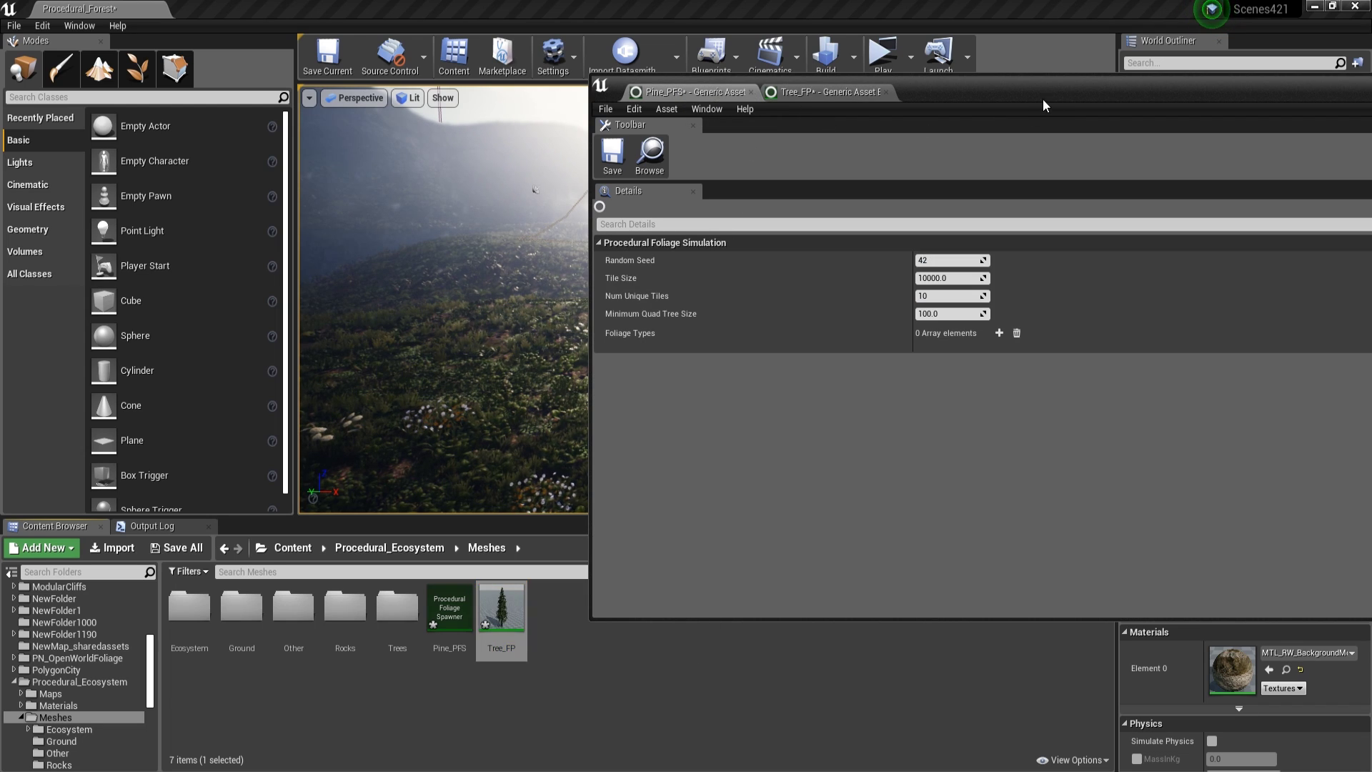
{"action": "left_click_drag", "start_coordinate": [1044, 98], "coordinate": [999, 96]}
{"action": "left_click", "coordinate": [955, 331]}
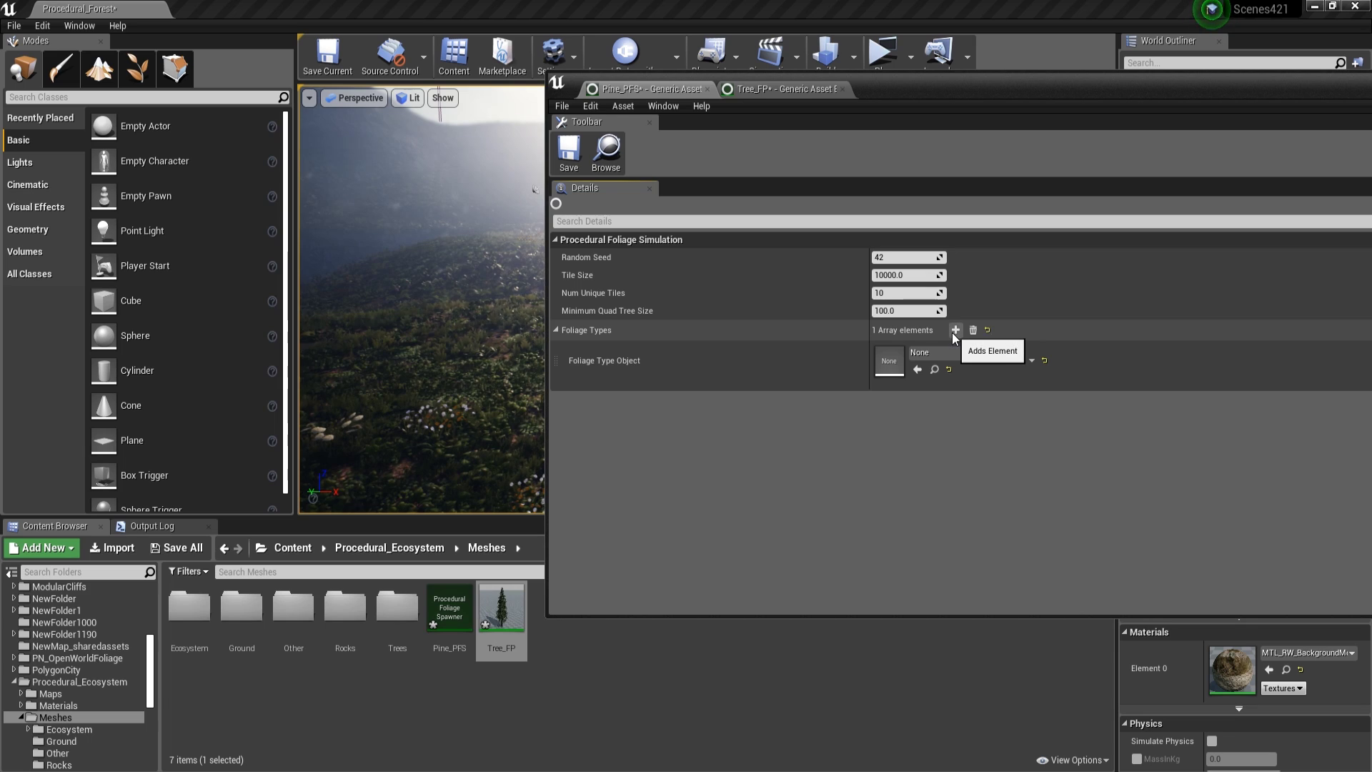
{"action": "left_click", "coordinate": [918, 369]}
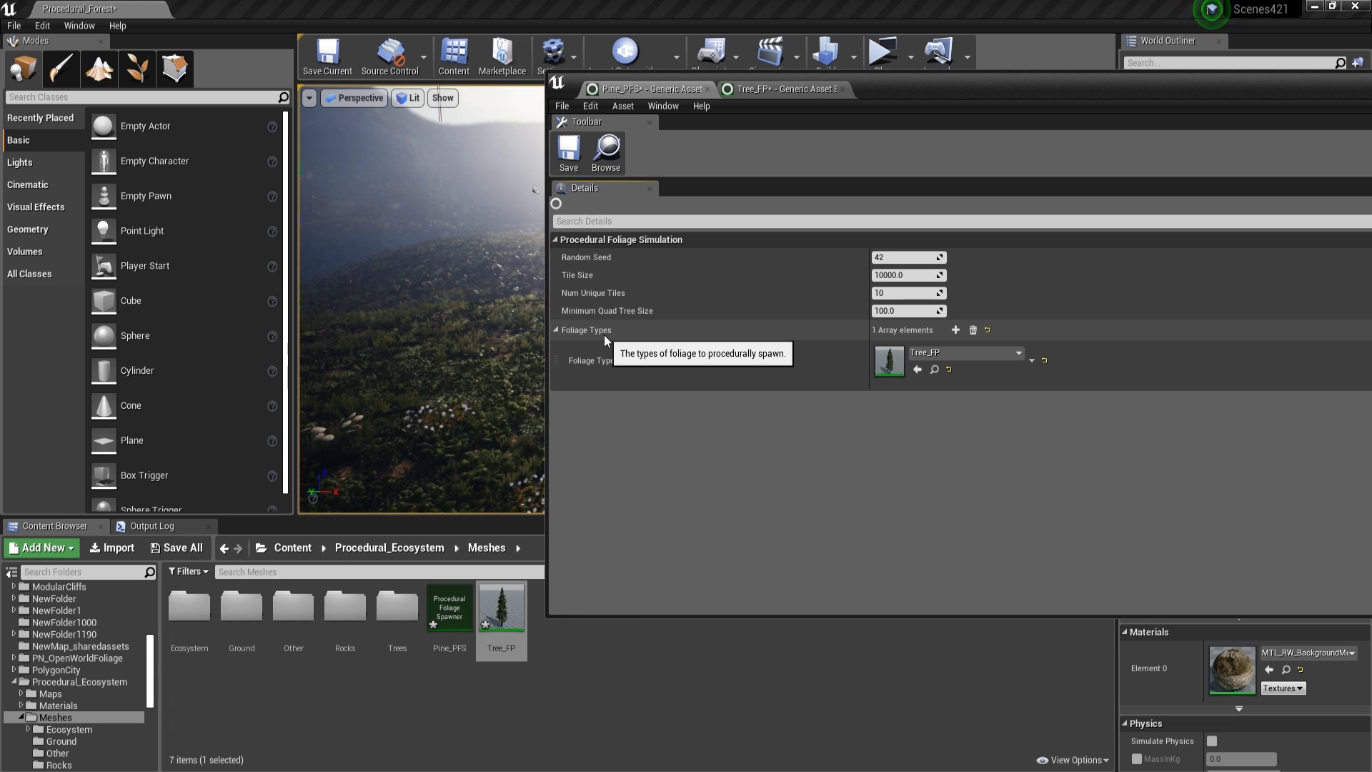
Step: Maximize the asset editor window and save the Pine_PFS spawner
{"action": "double_click", "coordinate": [878, 84]}
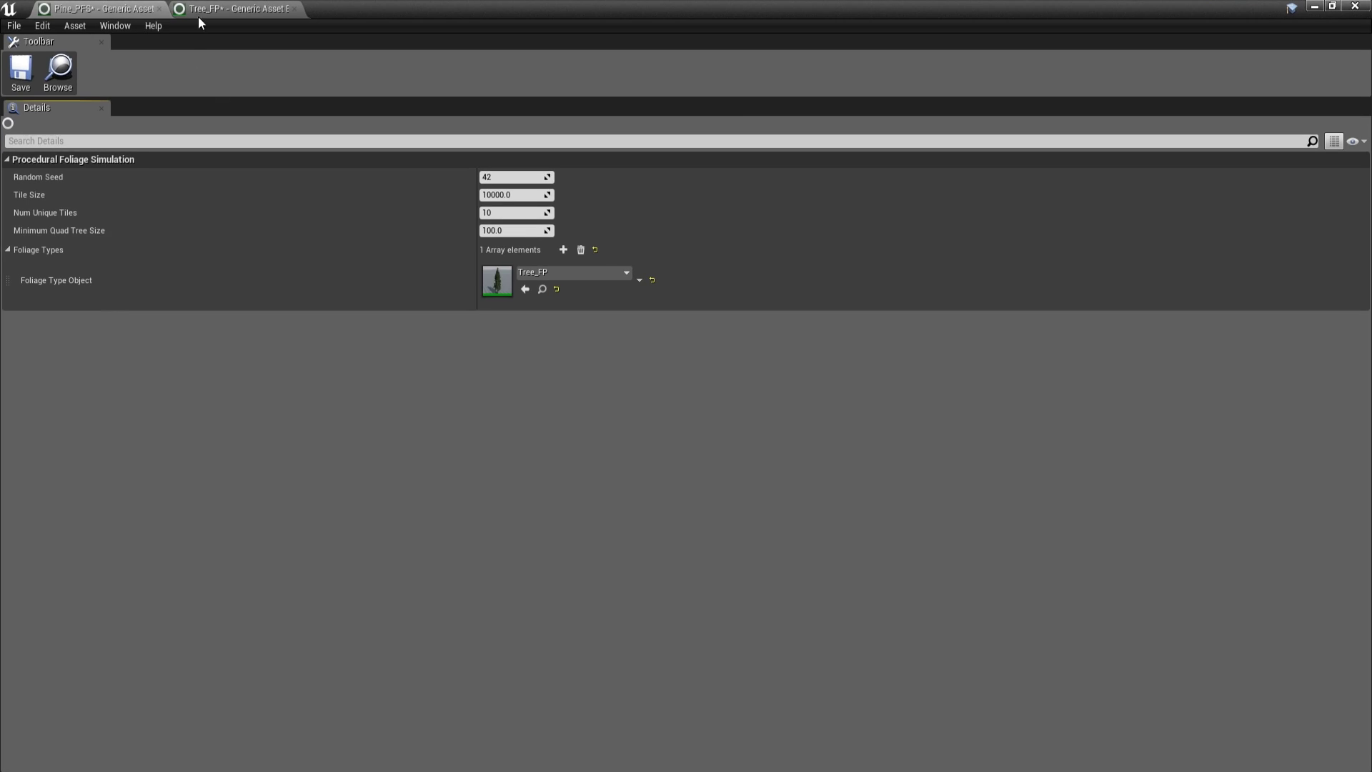
{"action": "left_click", "coordinate": [199, 13]}
{"action": "left_click", "coordinate": [61, 9]}
{"action": "left_click", "coordinate": [222, 9]}
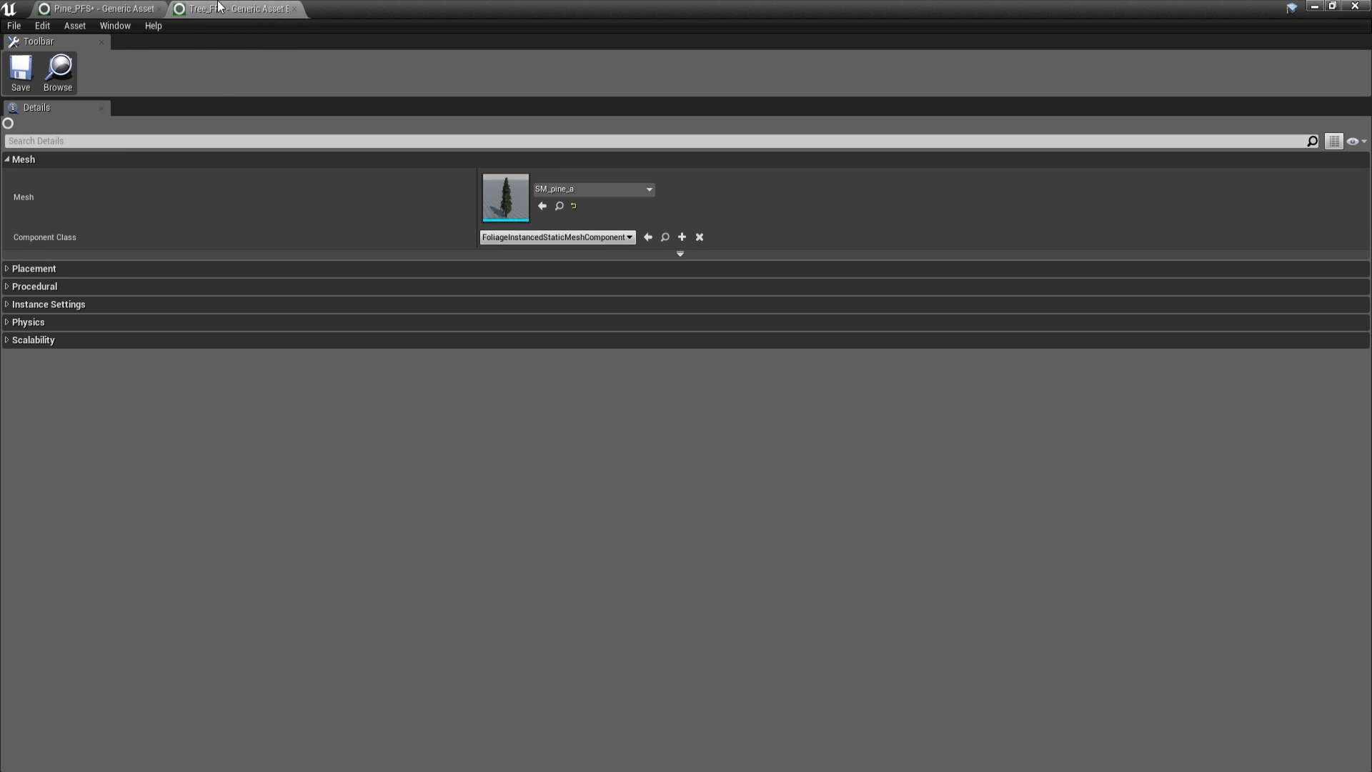
{"action": "left_click", "coordinate": [57, 9]}
{"action": "left_click", "coordinate": [20, 85]}
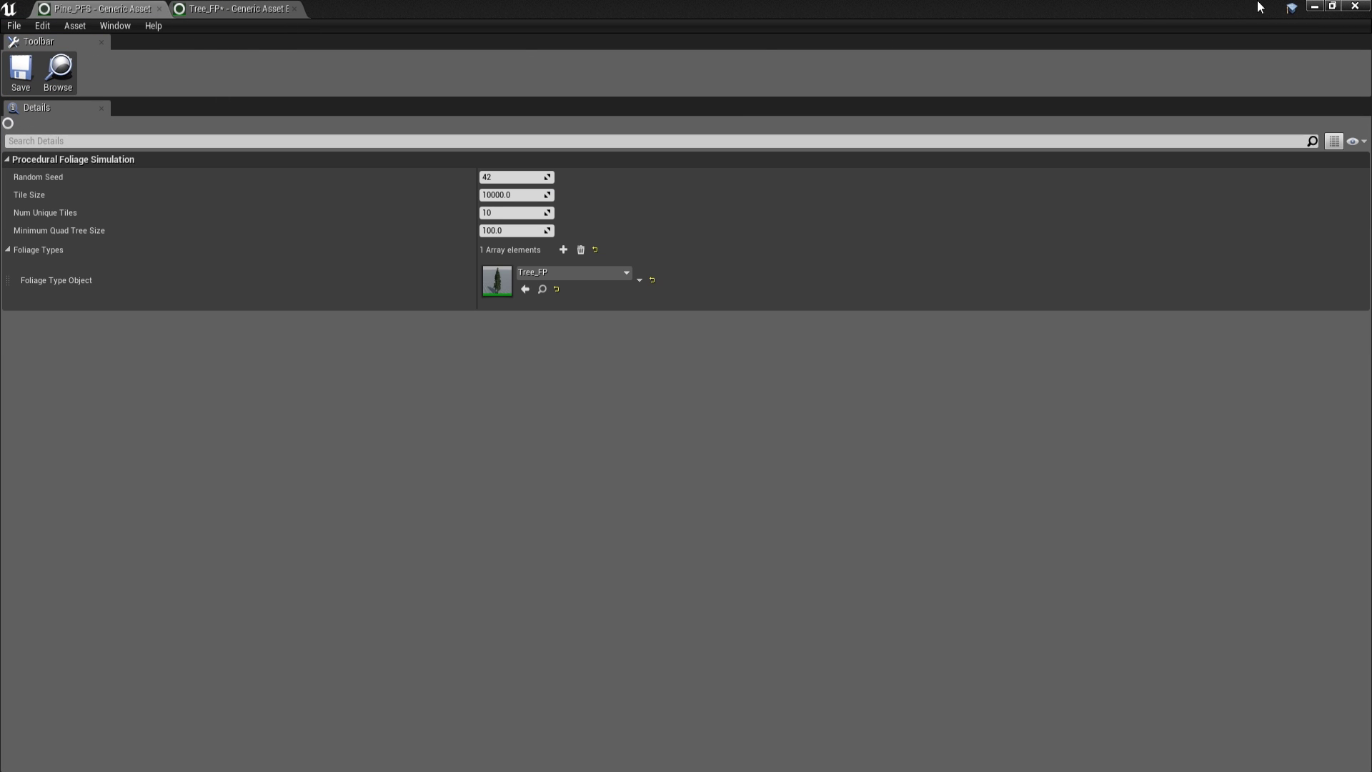
Step: Place the Pine_PFS spawner from the Meshes folder into the level on the open grassy terrain
{"action": "left_click", "coordinate": [1314, 5]}
{"action": "double_click", "coordinate": [450, 614]}
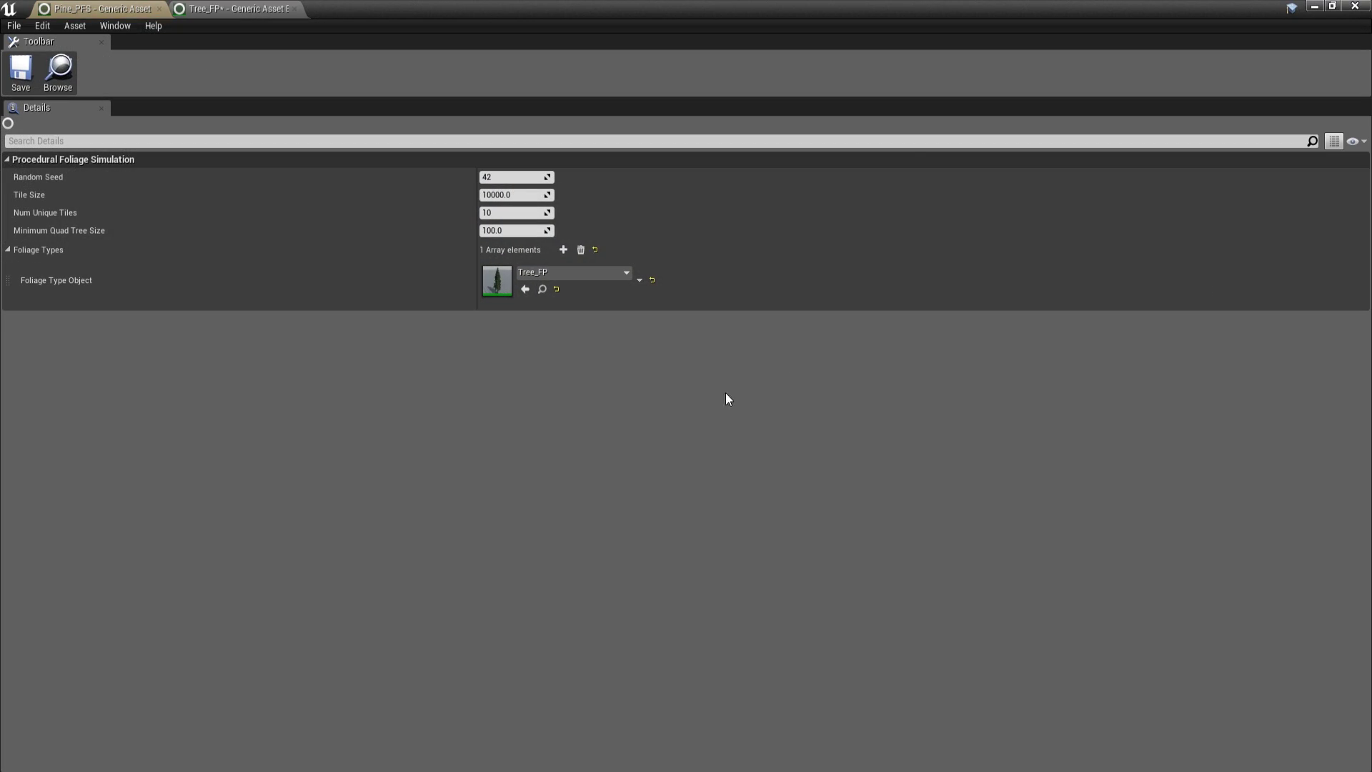
{"action": "left_click", "coordinate": [1314, 6]}
{"action": "left_click_drag", "start_coordinate": [449, 608], "coordinate": [679, 278]}
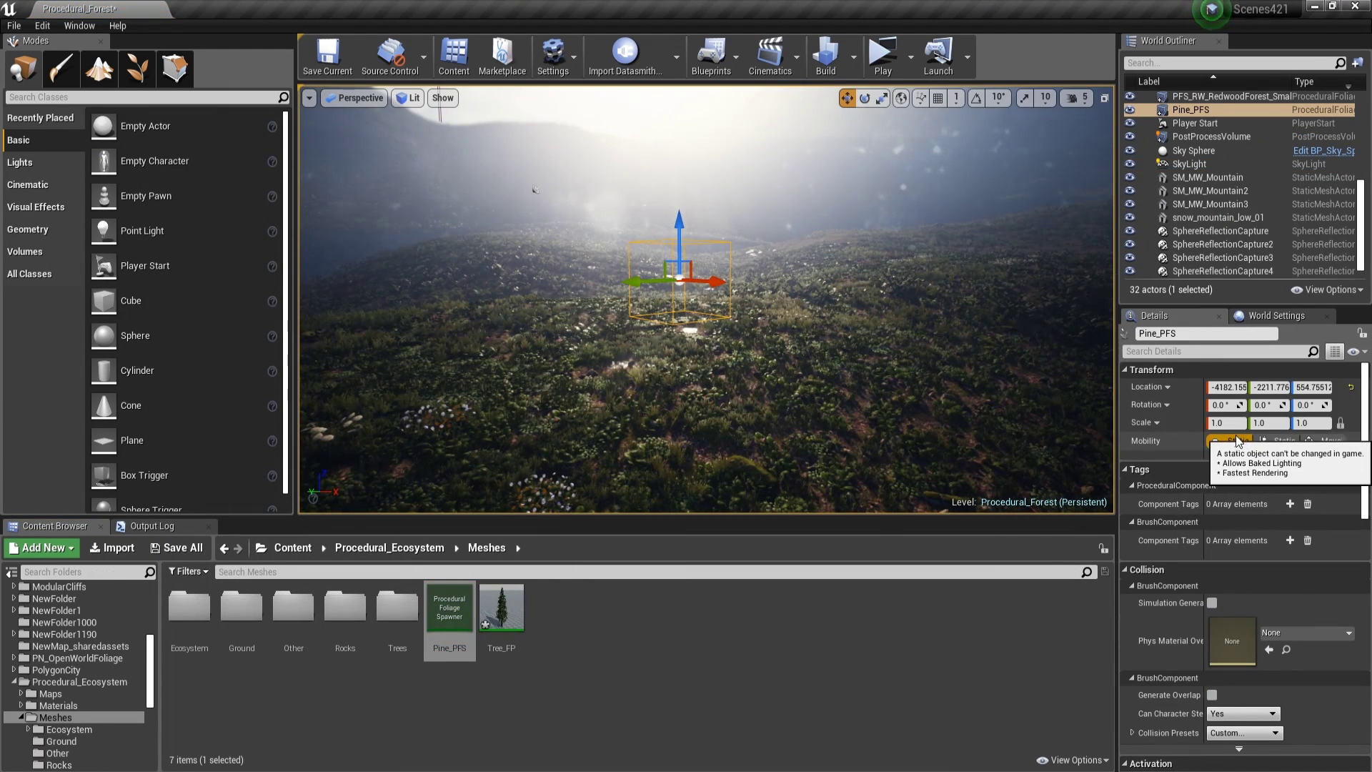
Step: Scale the Pine_PFS volume up uniformly so that it encloses a large area of the terrain
{"action": "right_click_drag", "start_coordinate": [857, 314], "coordinate": [772, 357]}
{"action": "right_click_drag", "start_coordinate": [728, 300], "coordinate": [726, 290]}
{"action": "key", "text": "s"}
{"action": "key", "text": "e"}
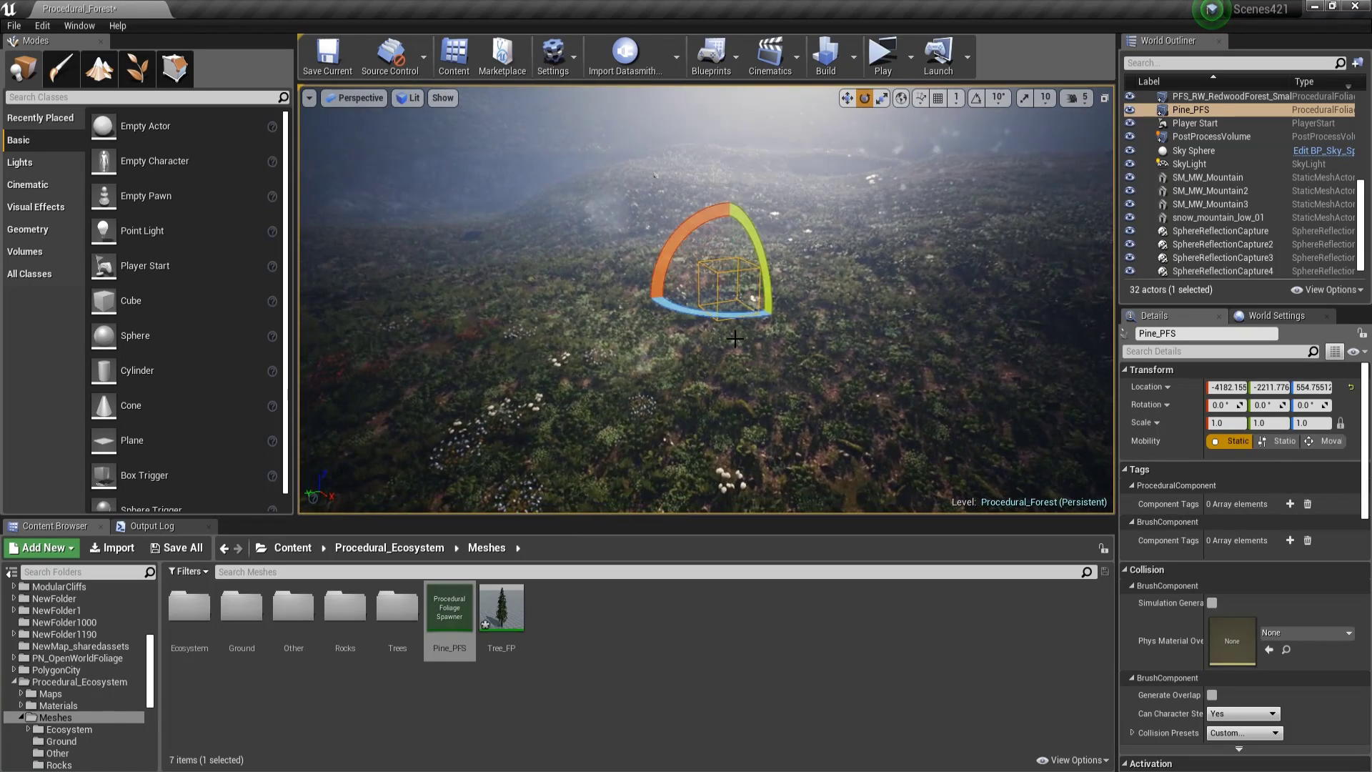
{"action": "key", "text": "r"}
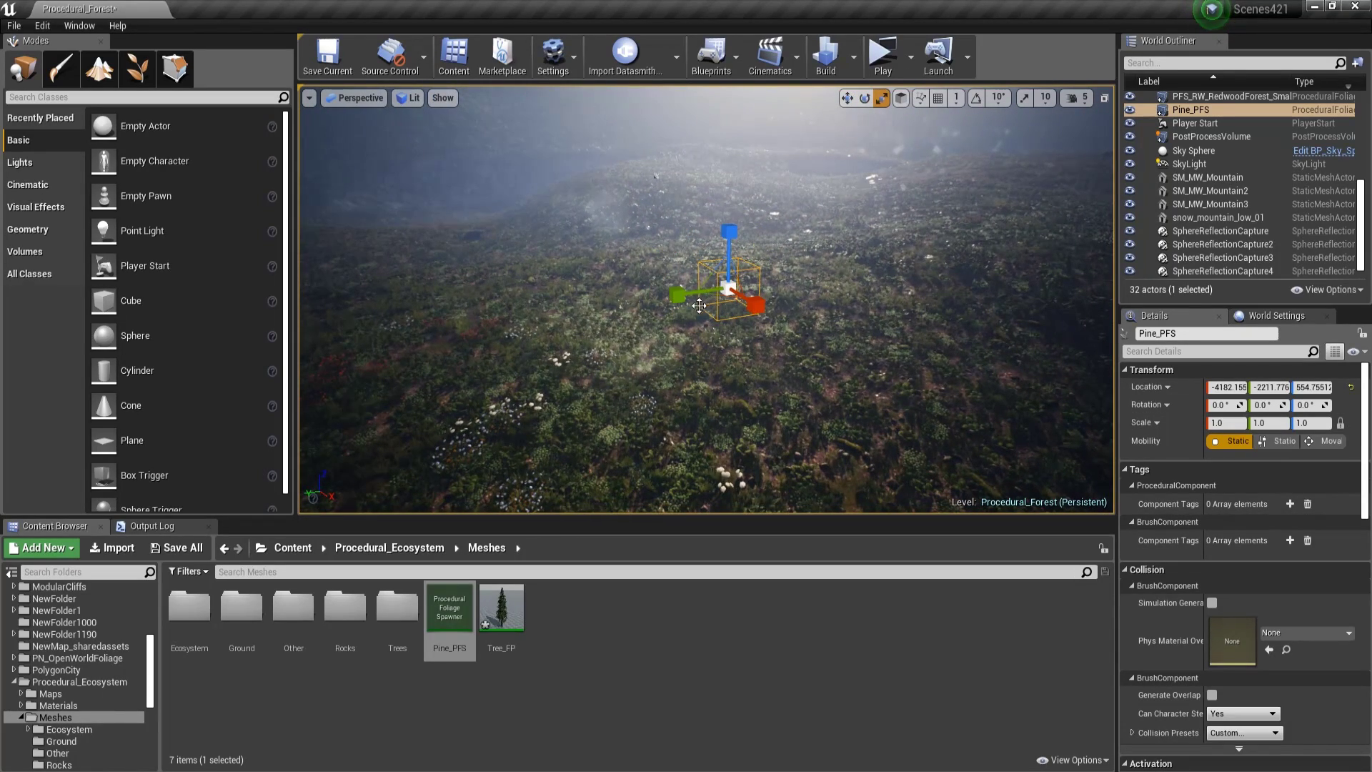
{"action": "left_click_drag", "start_coordinate": [728, 288], "coordinate": [771, 270]}
{"action": "right_click_drag", "start_coordinate": [729, 289], "coordinate": [922, 286]}
{"action": "right_click_drag", "start_coordinate": [872, 143], "coordinate": [828, 198]}
Step: Resimulate the procedural foliage of the Pine_PFS volume and delete the volume from the level
{"action": "scroll", "coordinate": [1219, 660], "scroll_direction": "down", "scroll_amount": 10}
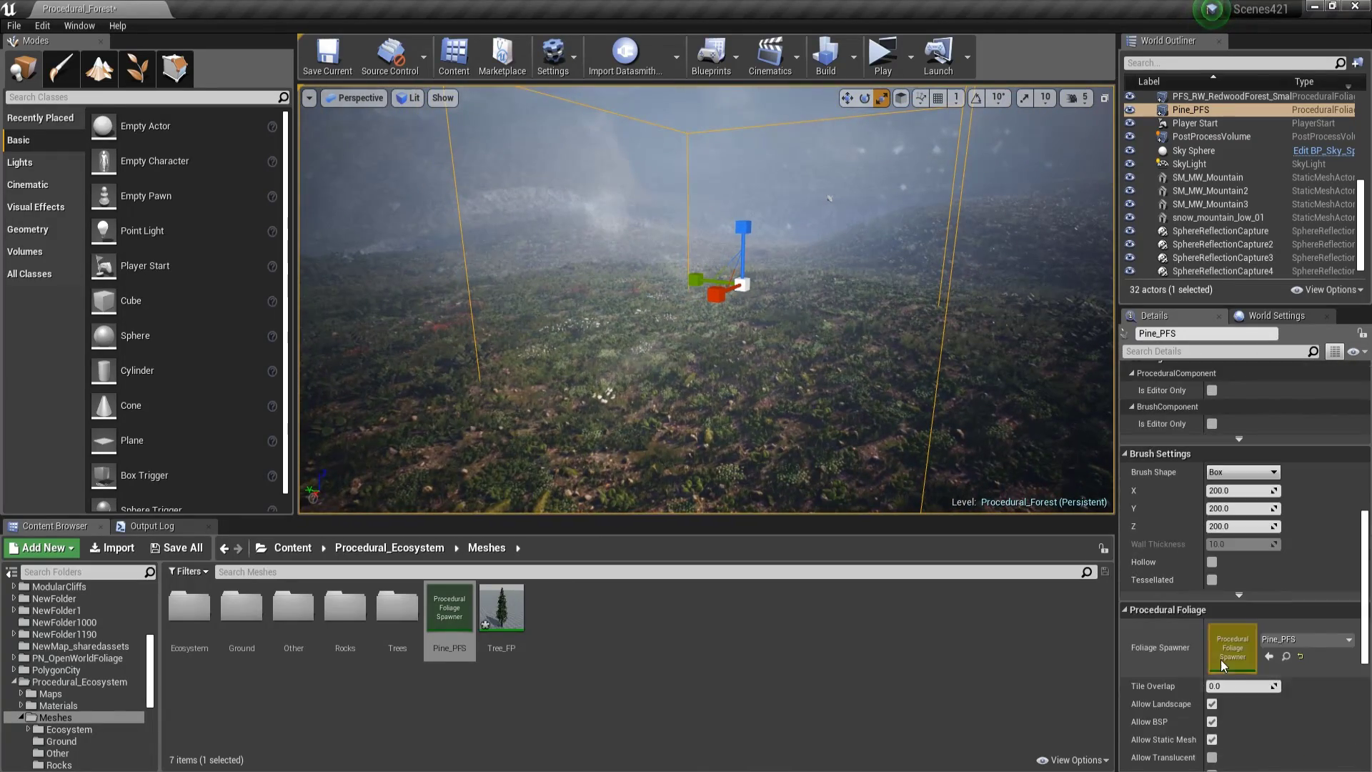
{"action": "left_click", "coordinate": [1221, 646]}
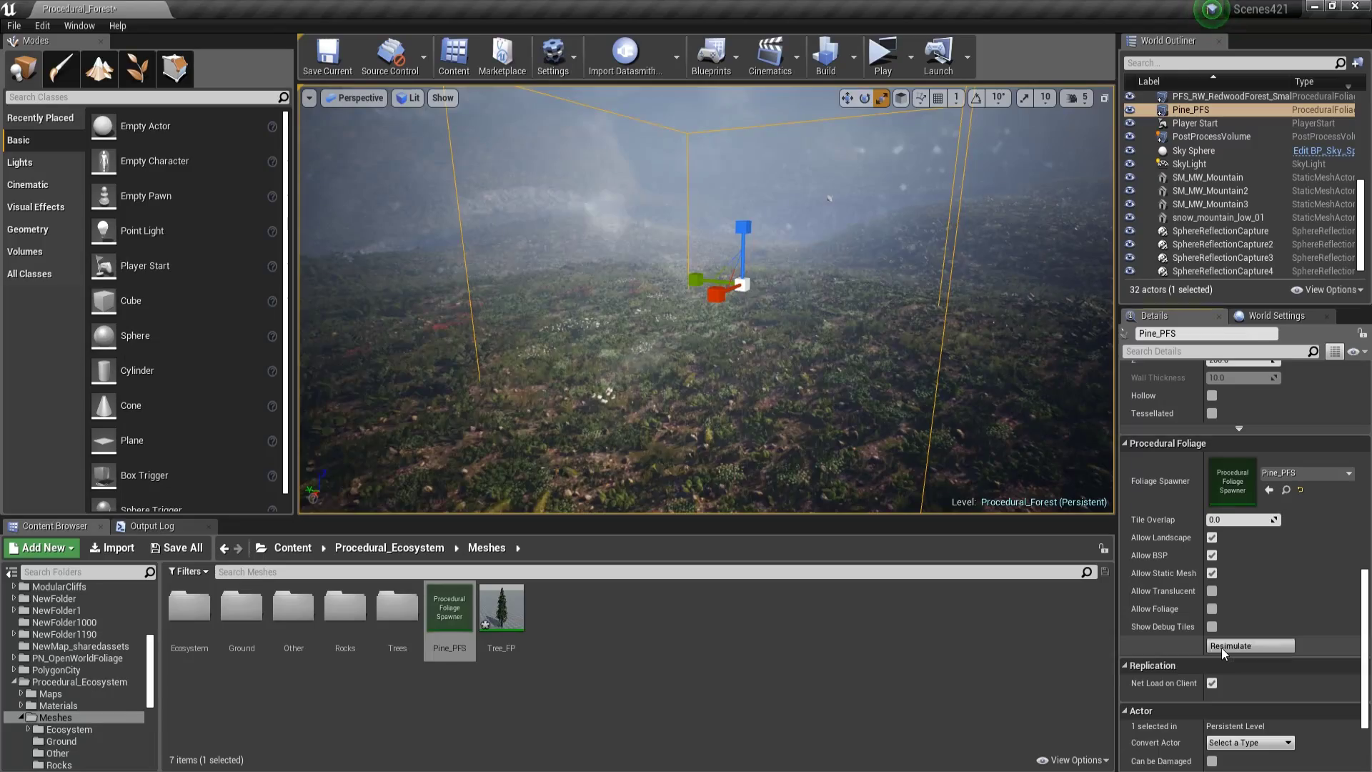
{"action": "key", "text": "w"}
{"action": "right_click_drag", "start_coordinate": [706, 299], "coordinate": [822, 278]}
{"action": "key", "text": "s"}
{"action": "key", "text": "w"}
{"action": "key", "text": "w"}
{"action": "right_click_drag", "start_coordinate": [636, 264], "coordinate": [672, 357]}
{"action": "key", "text": "Delete"}
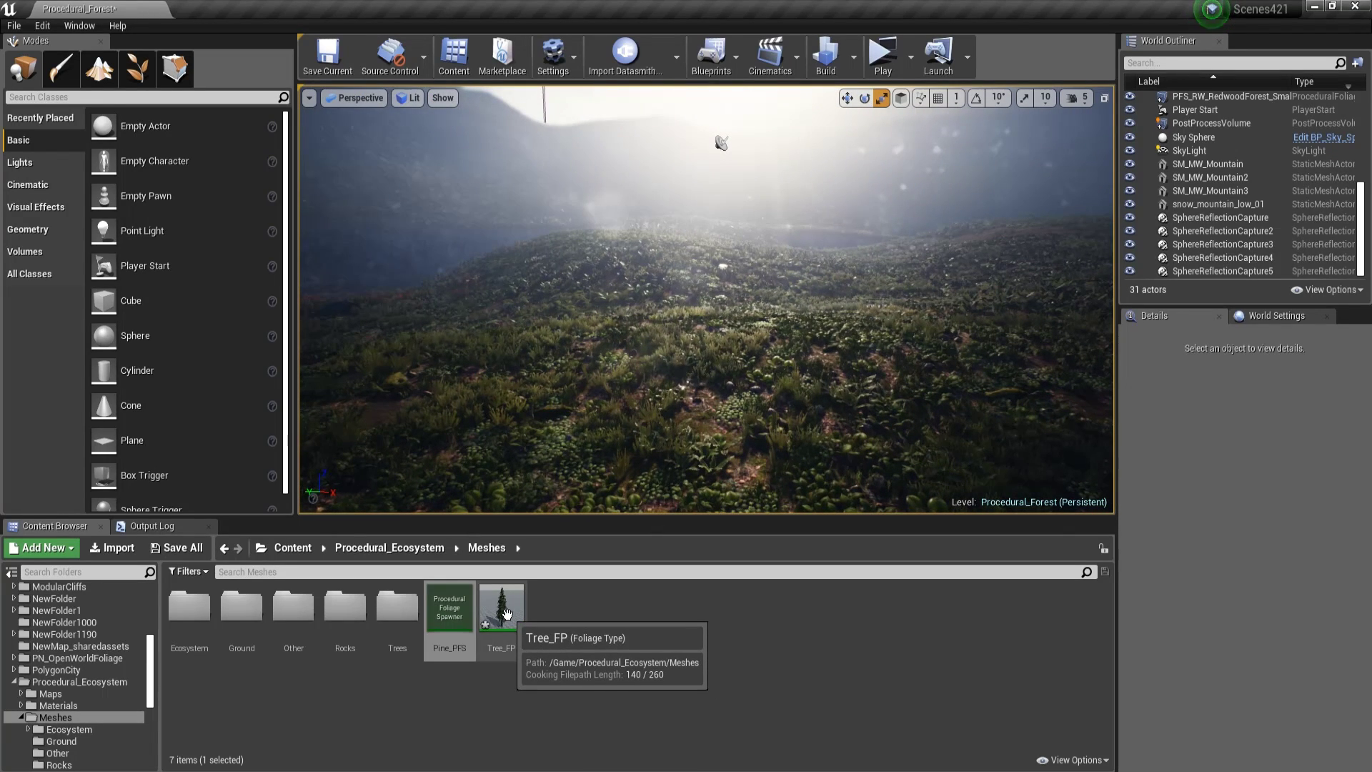
Step: Turn off Align to Normal in Tree_FP's placement settings and compare them with those of SM_RW_Plant1_C_FoliageType
{"action": "double_click", "coordinate": [515, 620]}
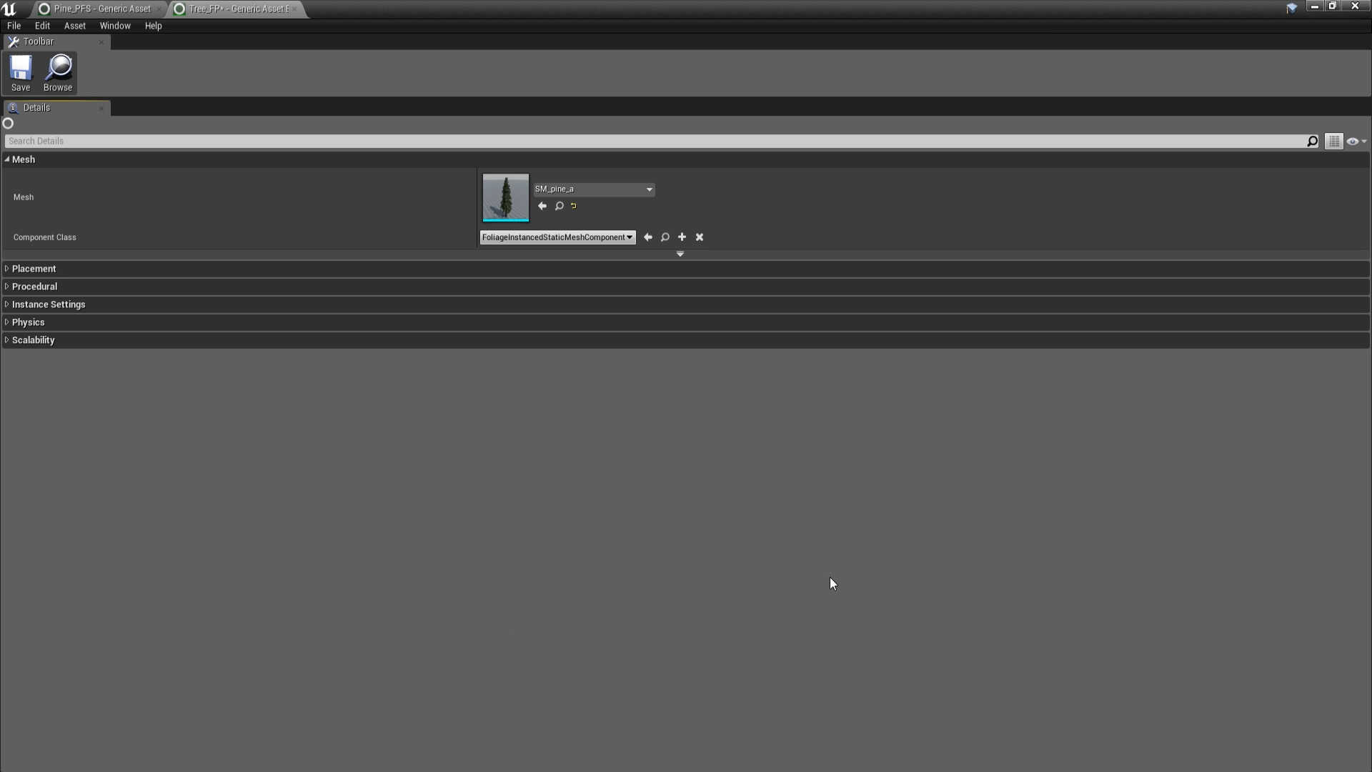
{"action": "left_click", "coordinate": [16, 268]}
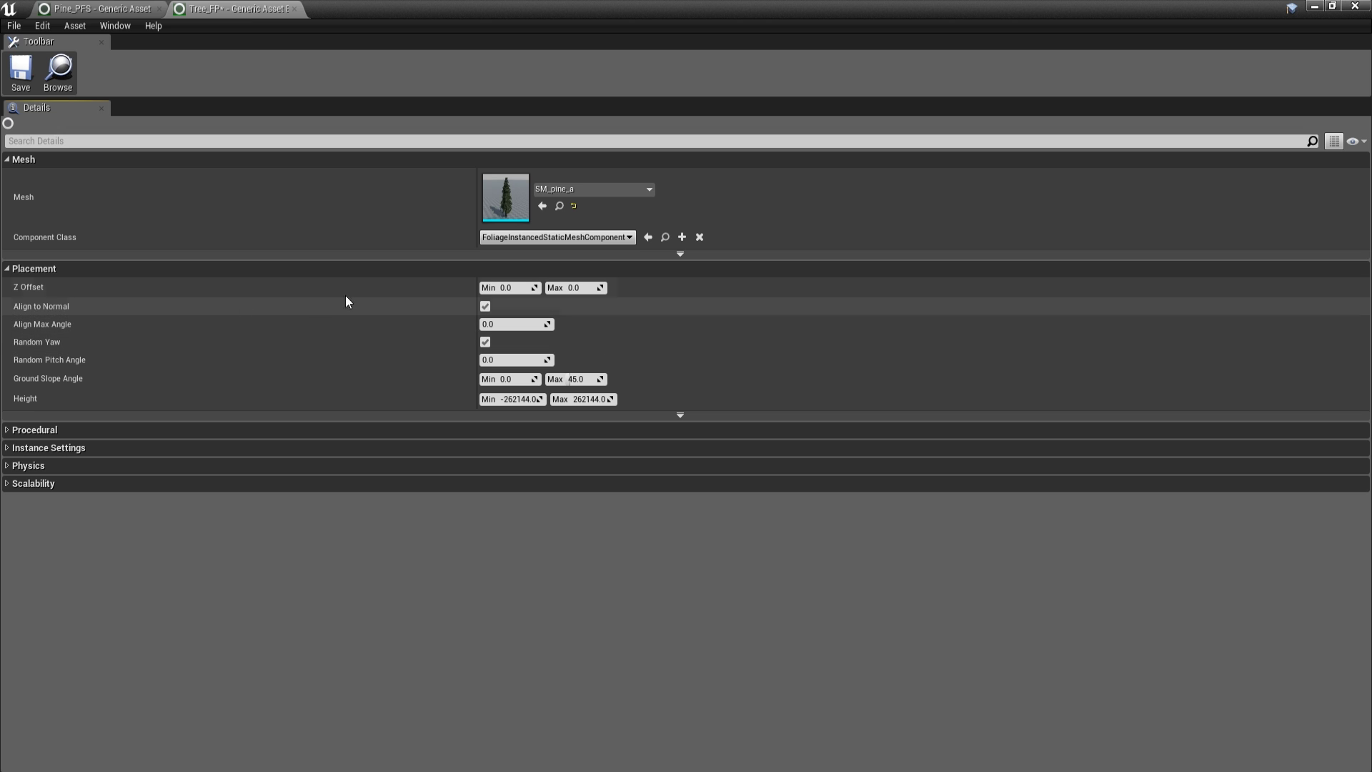
{"action": "left_click", "coordinate": [485, 307]}
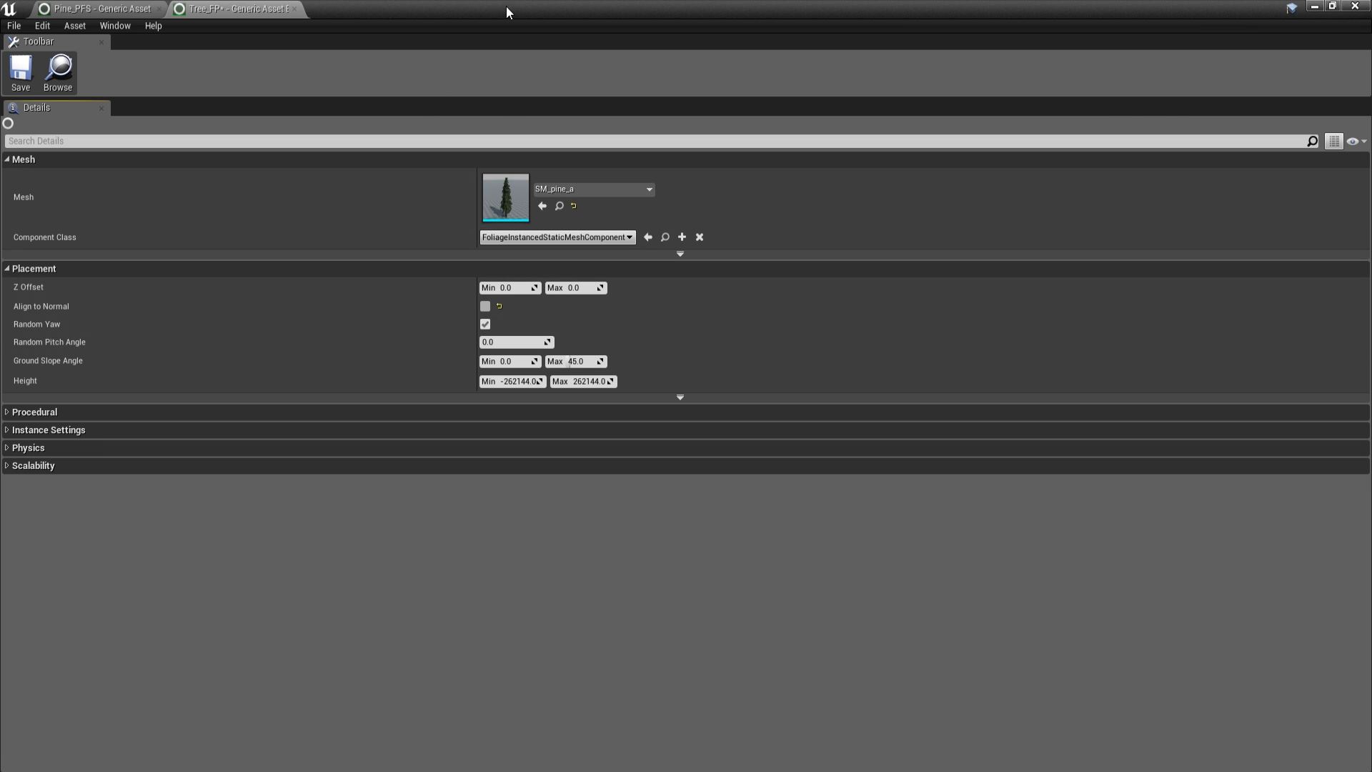
{"action": "double_click", "coordinate": [506, 6]}
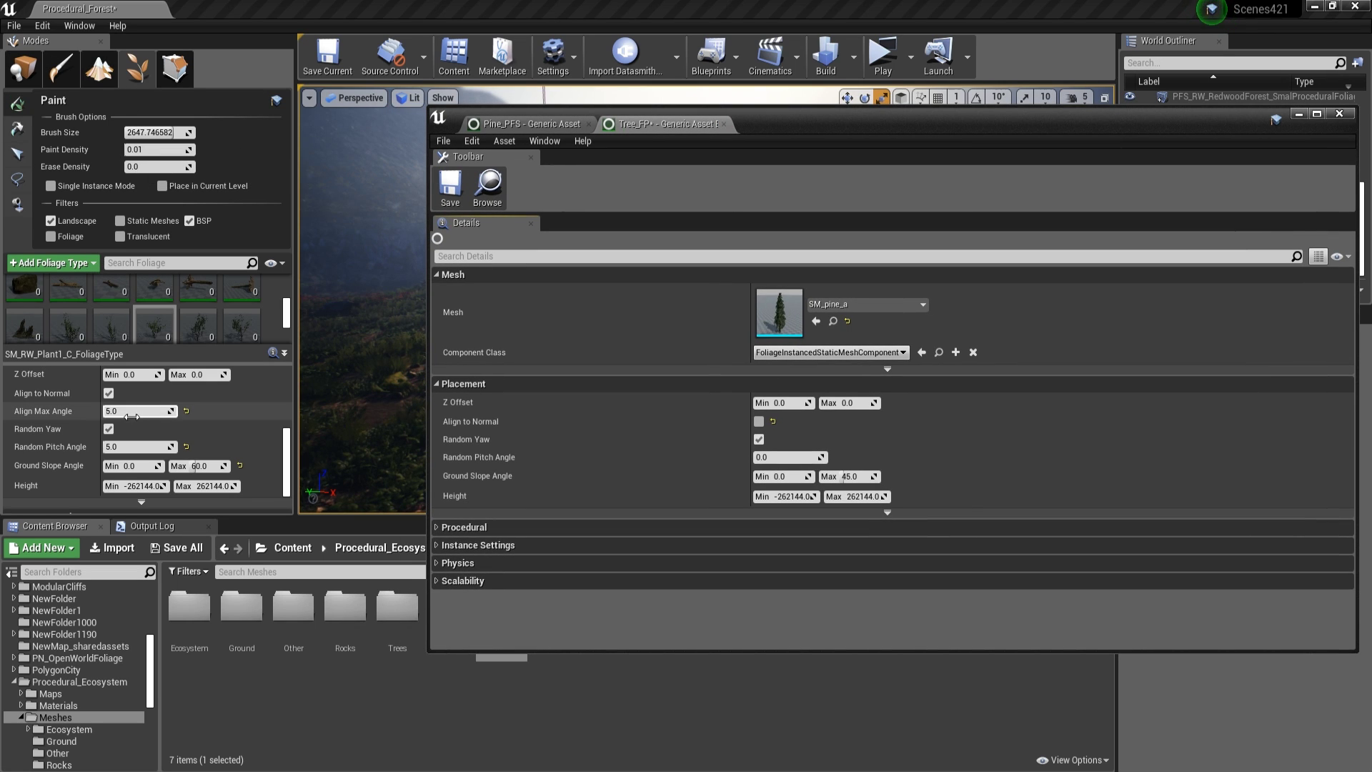
{"action": "scroll", "coordinate": [159, 417], "scroll_direction": "down", "scroll_amount": 2}
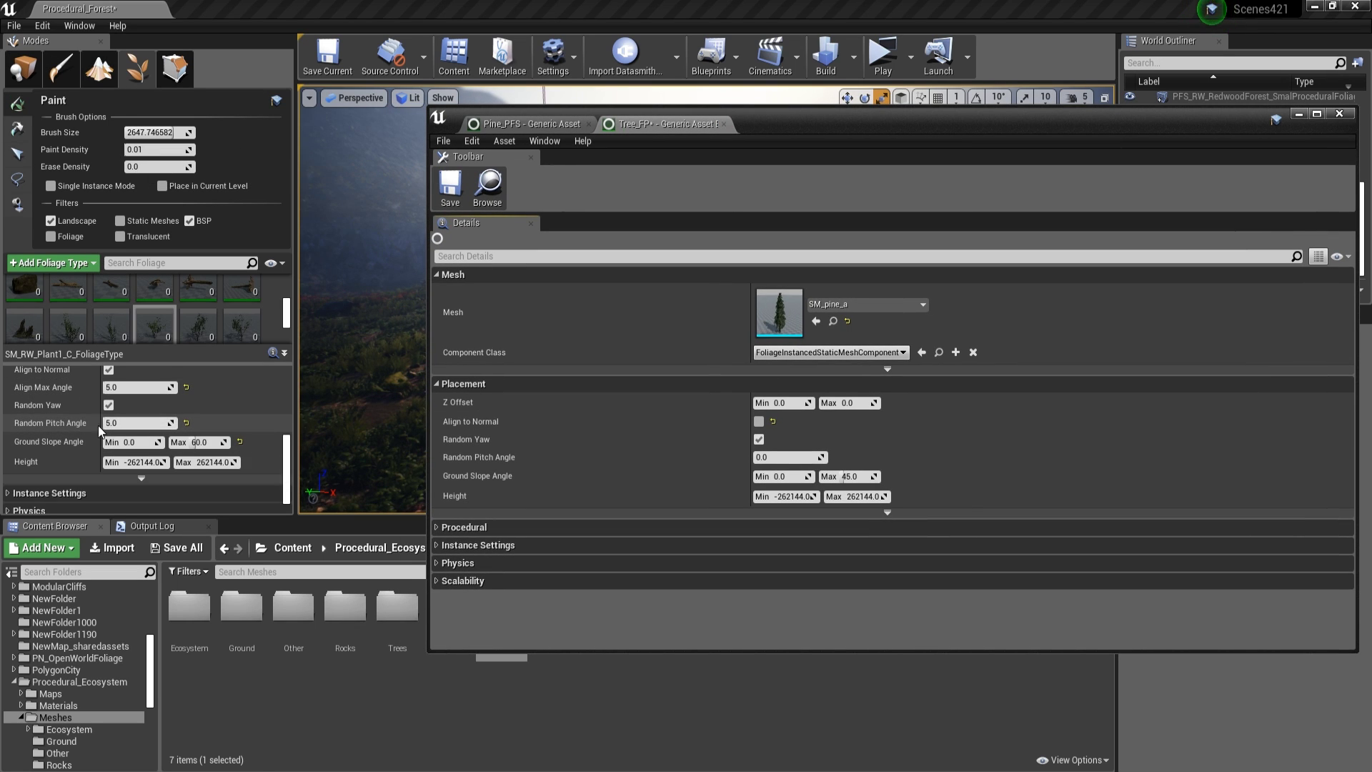
{"action": "scroll", "coordinate": [98, 426], "scroll_direction": "up", "scroll_amount": 1}
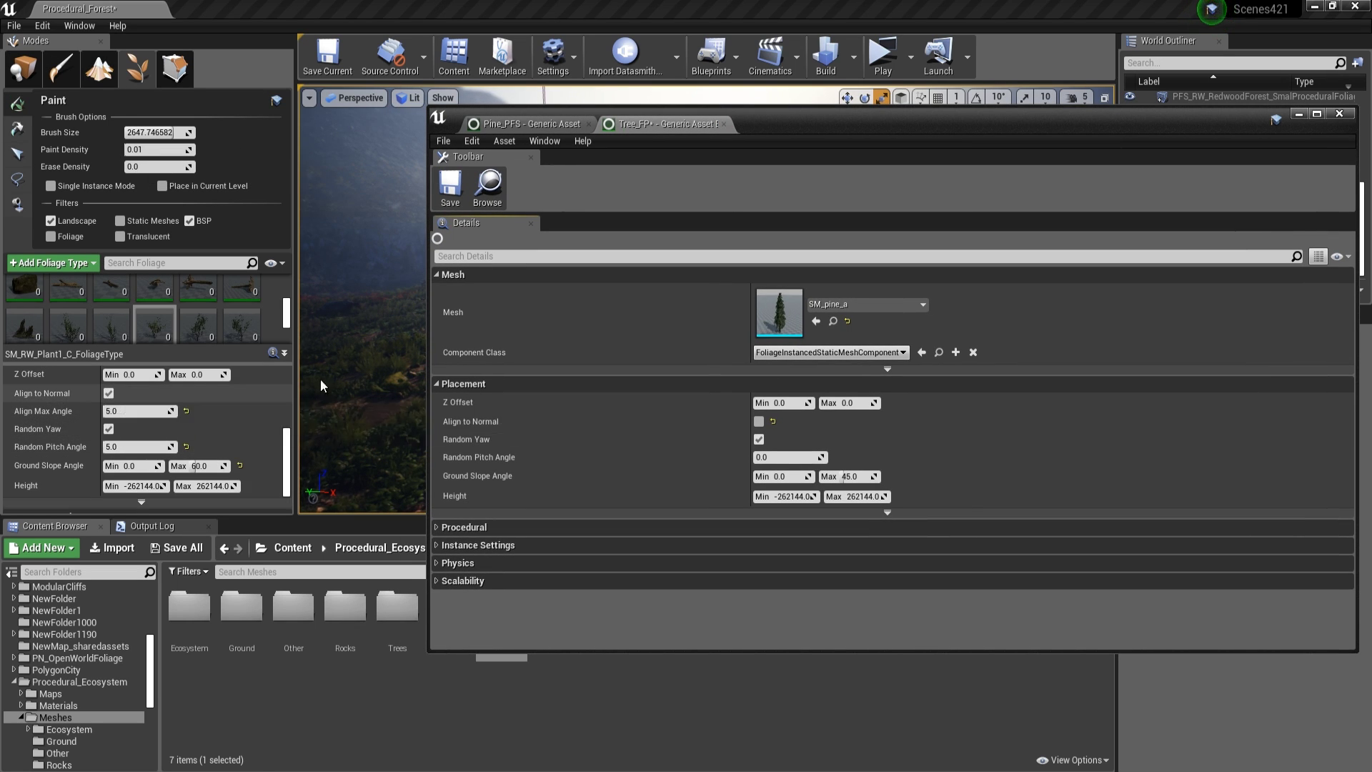
{"action": "double_click", "coordinate": [826, 128]}
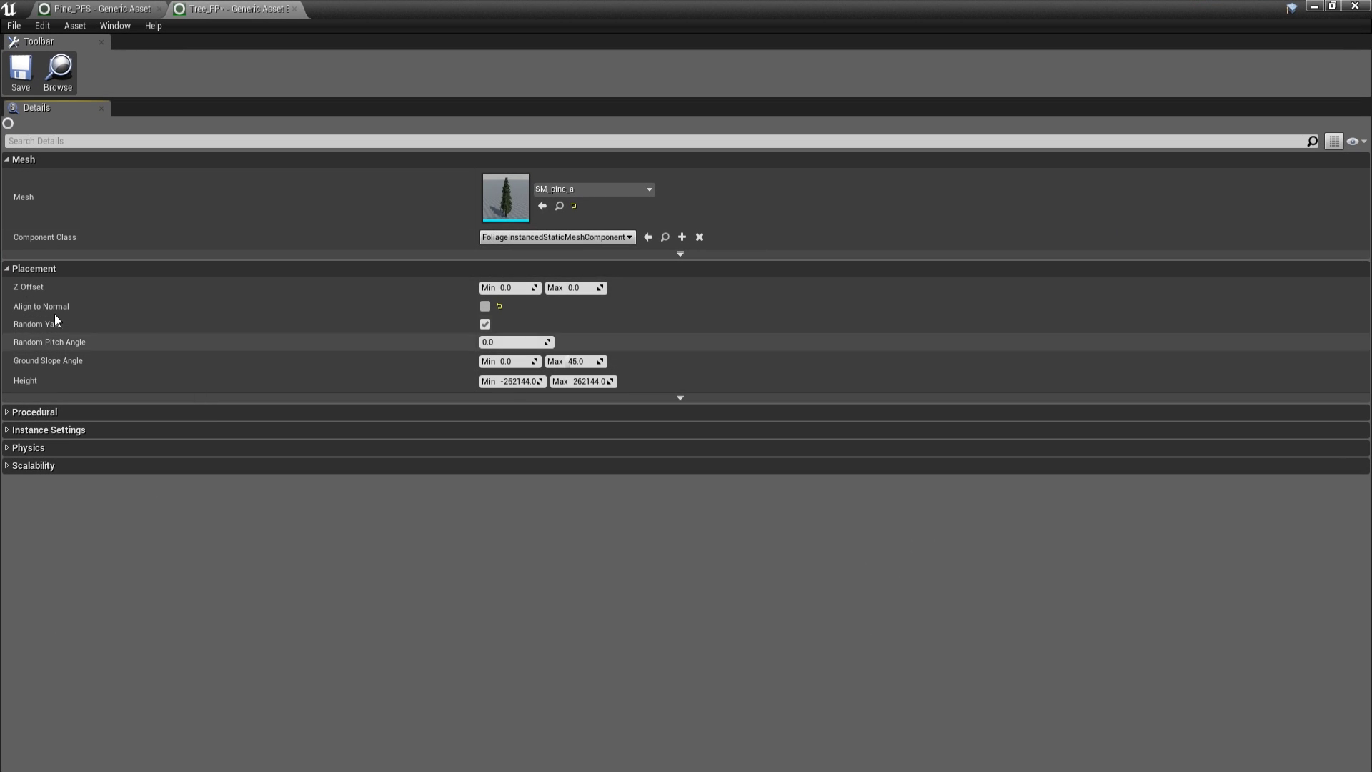
Step: Set the Shade Radius in Tree_FP's procedural collision settings to 50
{"action": "left_click", "coordinate": [12, 269]}
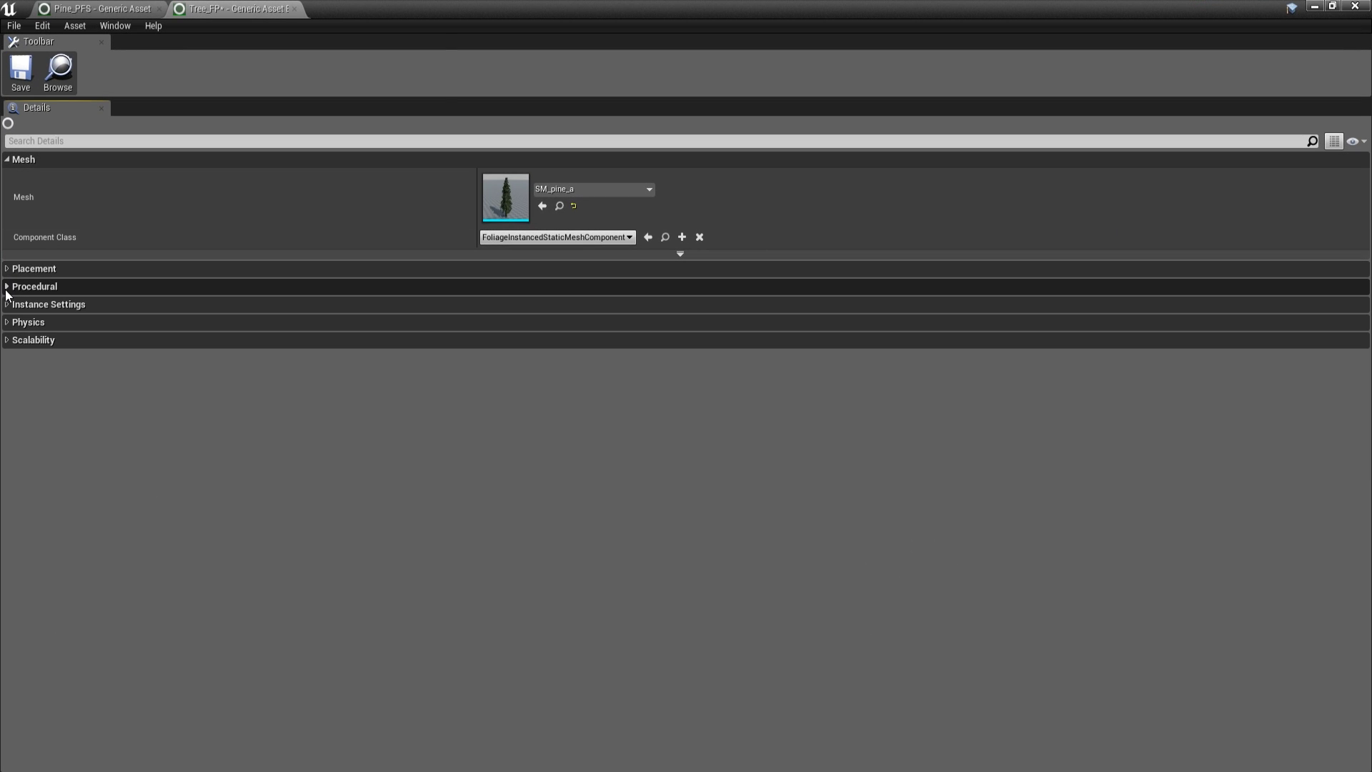
{"action": "left_click", "coordinate": [8, 287]}
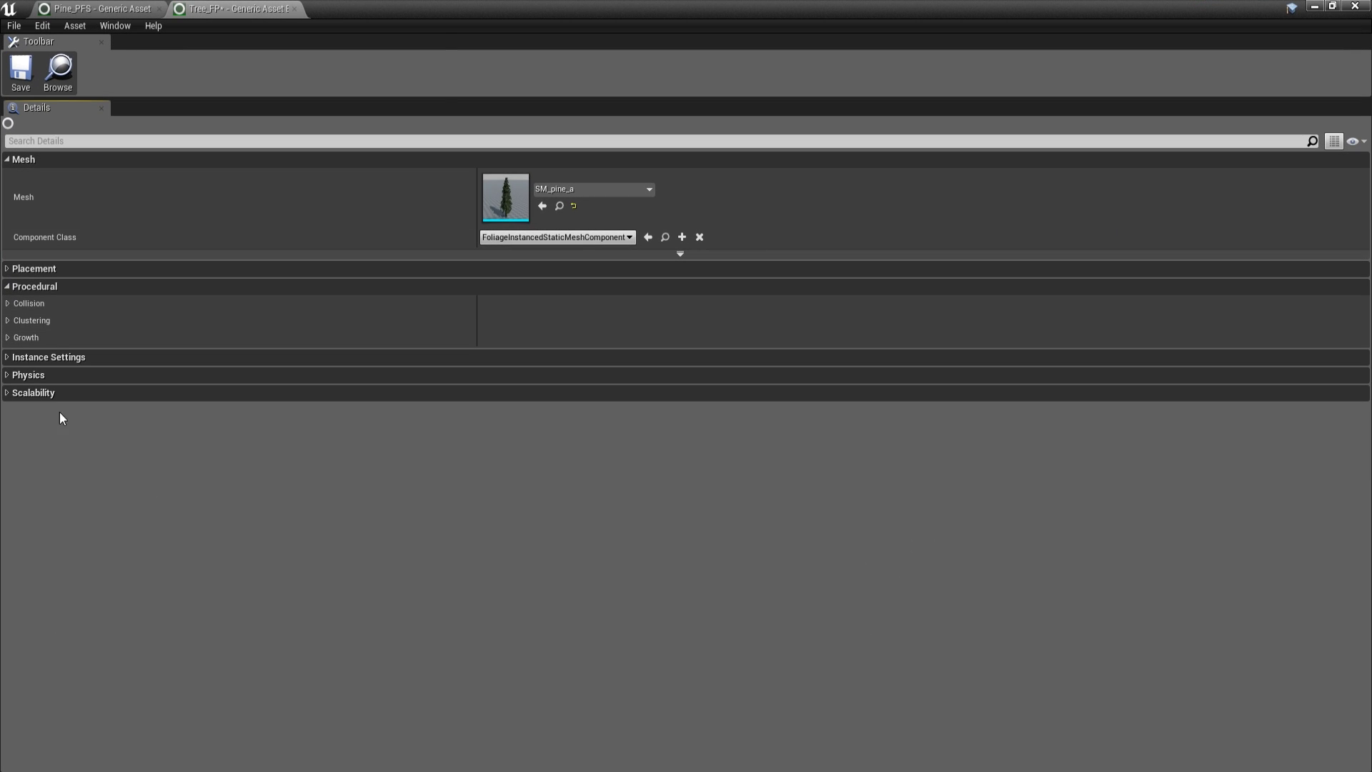
{"action": "left_click", "coordinate": [7, 303]}
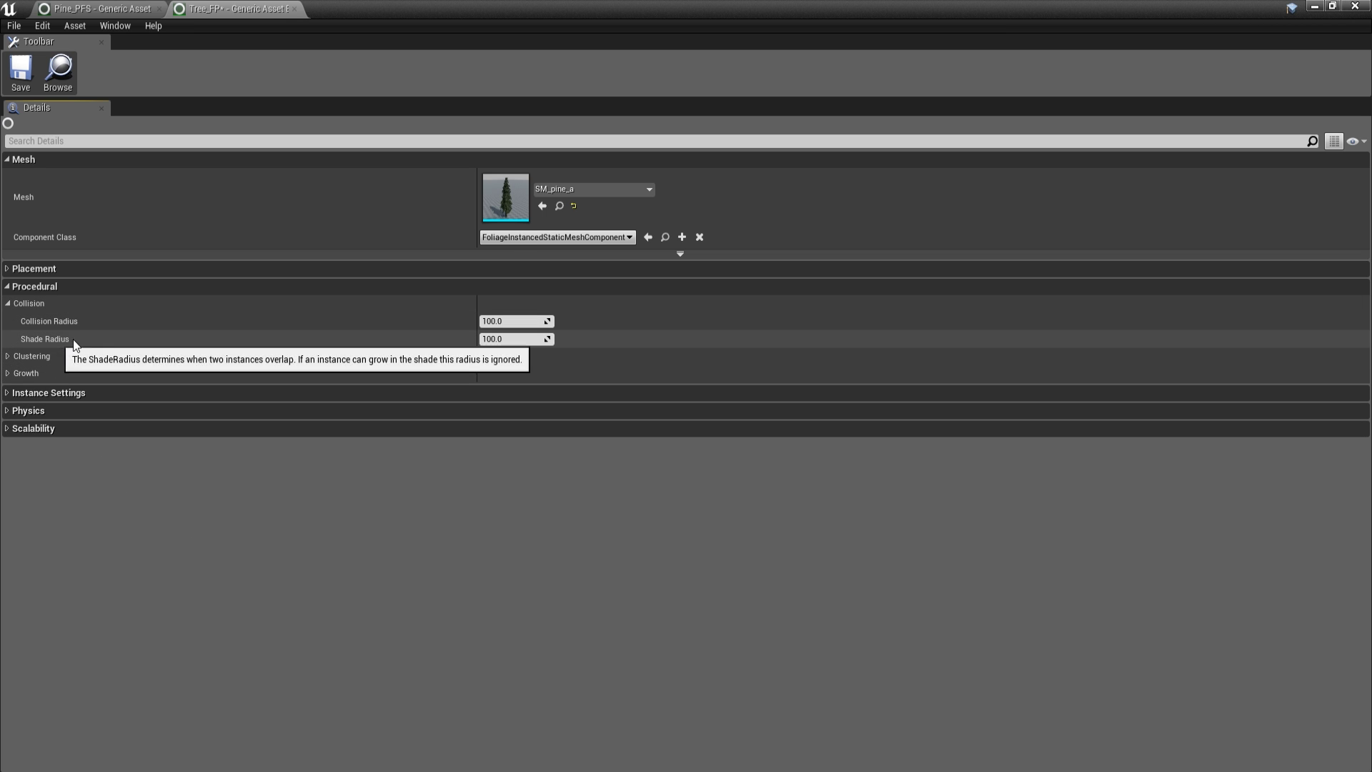
{"action": "left_click", "coordinate": [536, 338]}
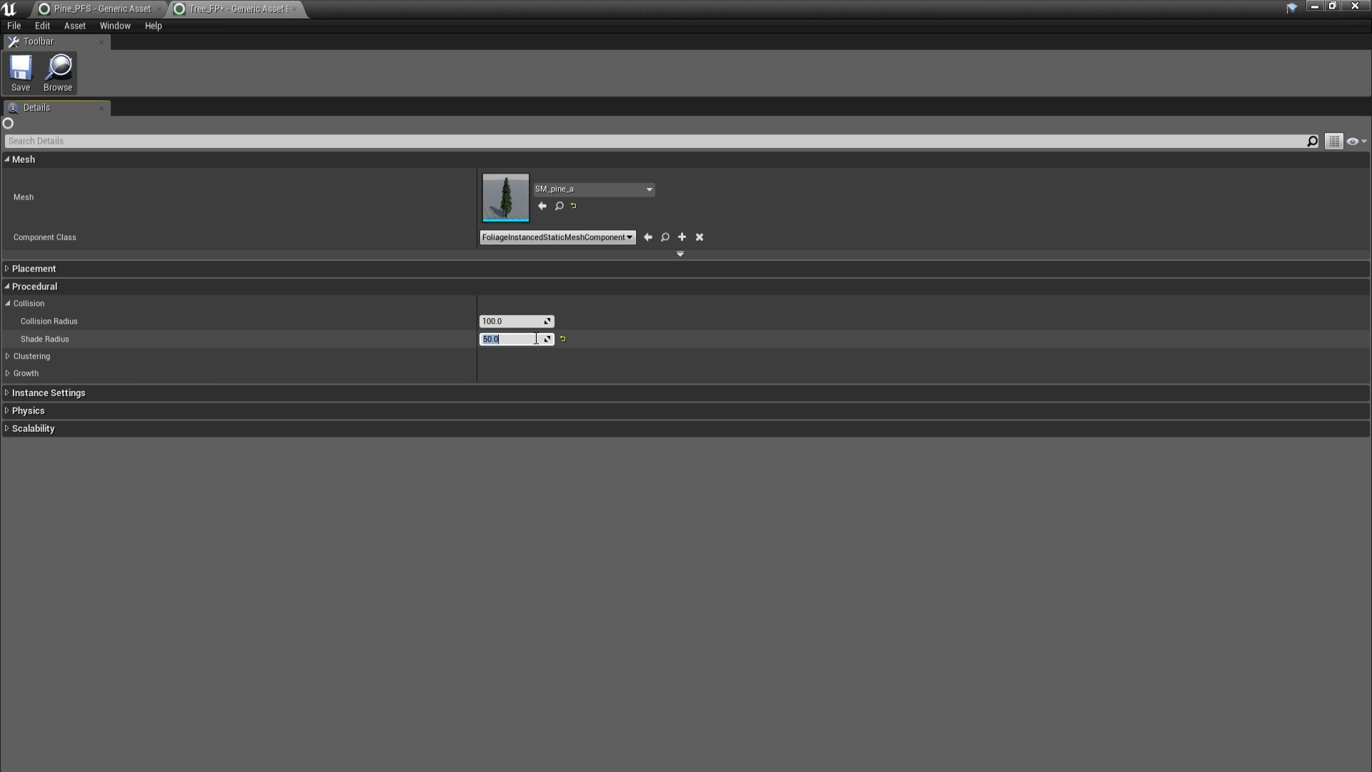
{"action": "mouse_move", "coordinate": [67, 339]}
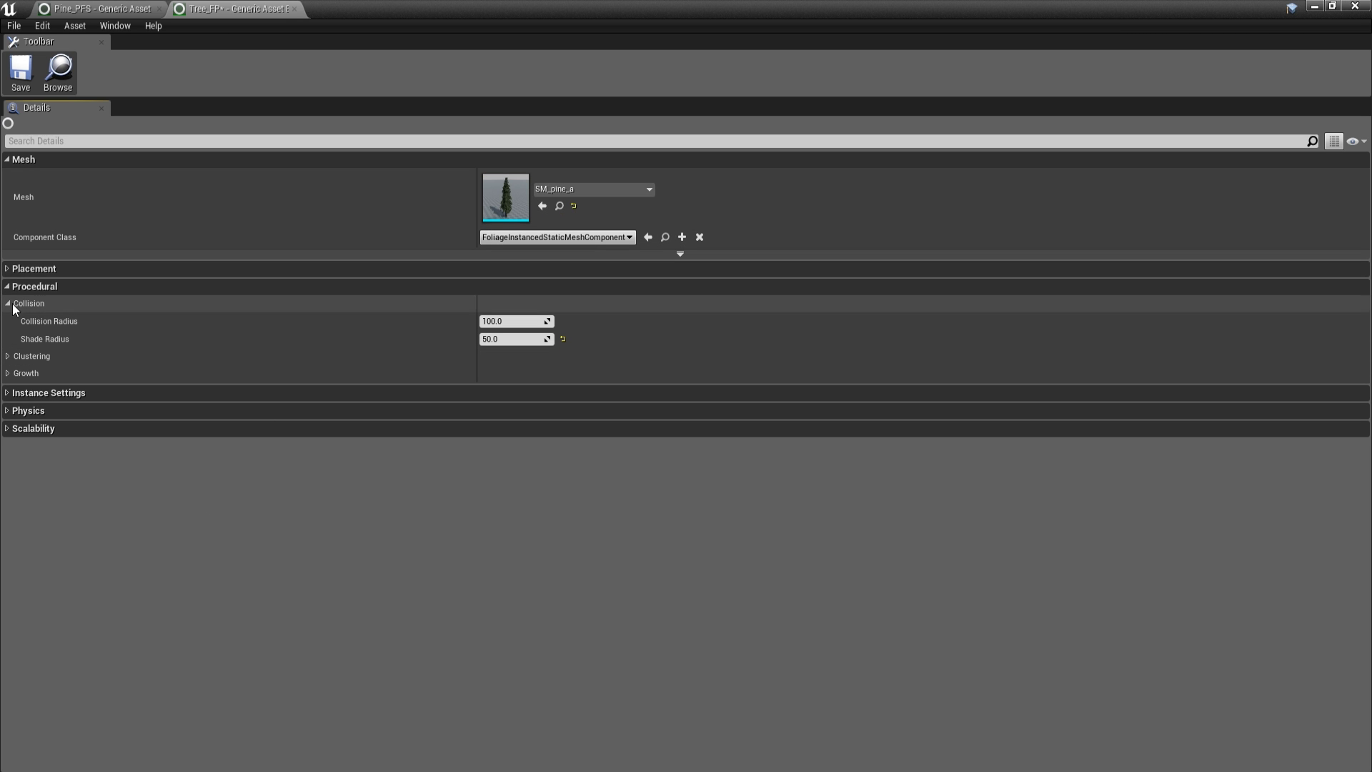
{"action": "left_click", "coordinate": [9, 303]}
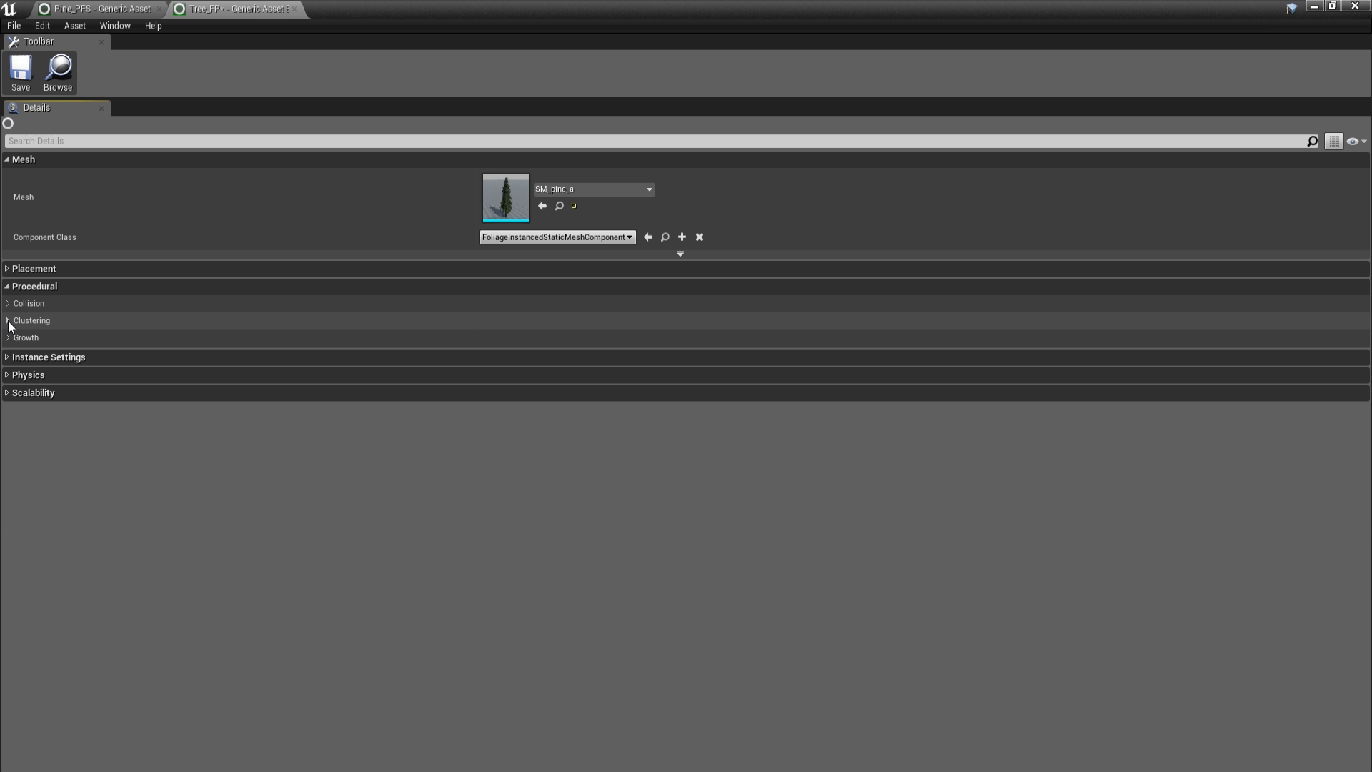
Step: Set the Initial Seed Density in Tree_FP's clustering settings to 0.4
{"action": "left_click", "coordinate": [8, 321]}
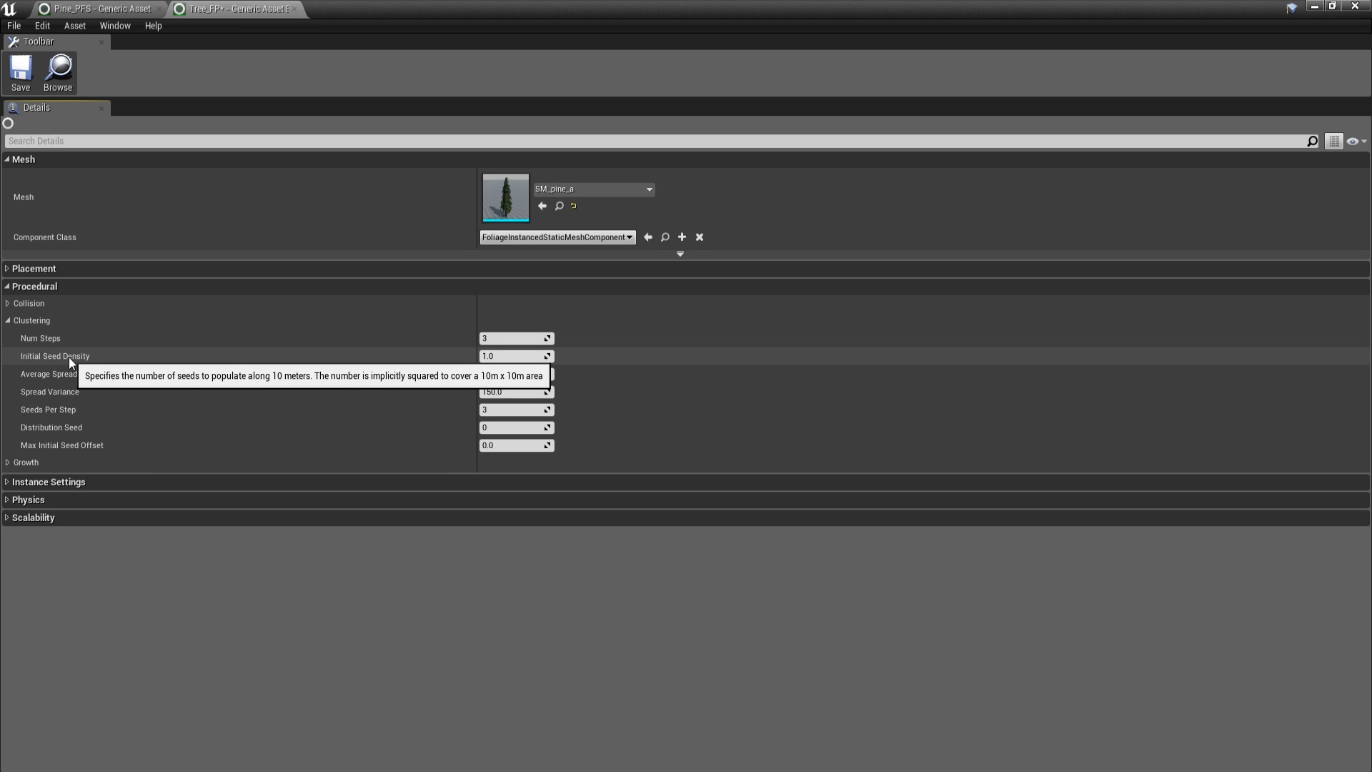
{"action": "left_click", "coordinate": [497, 357]}
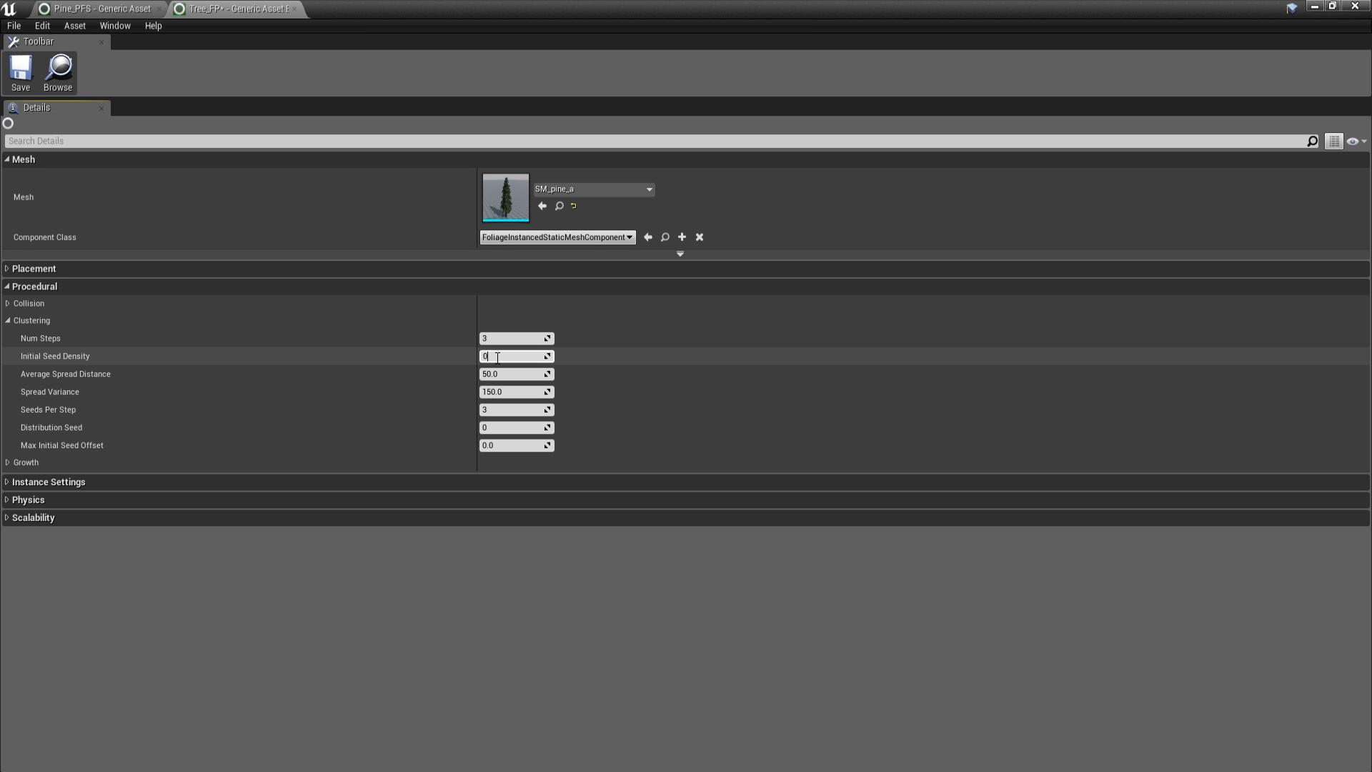
{"action": "left_click", "coordinate": [427, 612]}
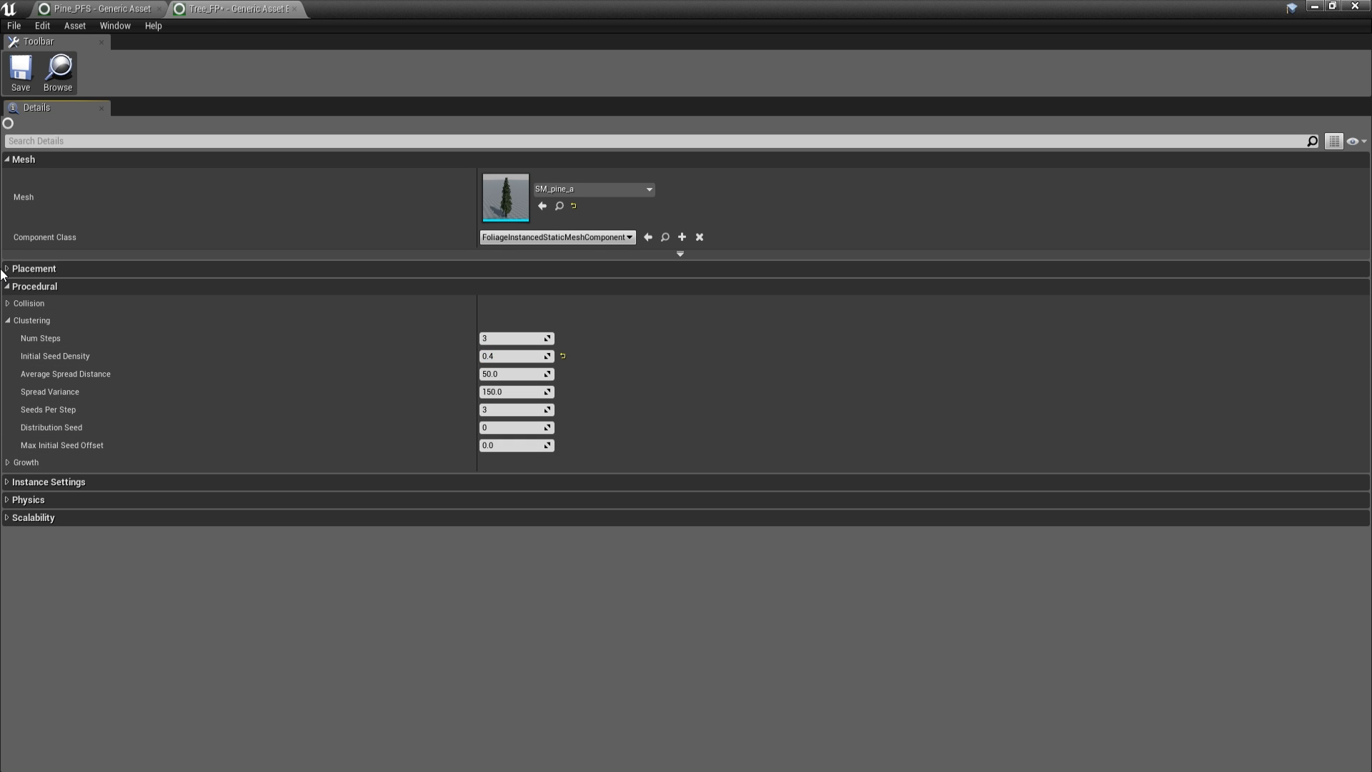
{"action": "left_click", "coordinate": [21, 321]}
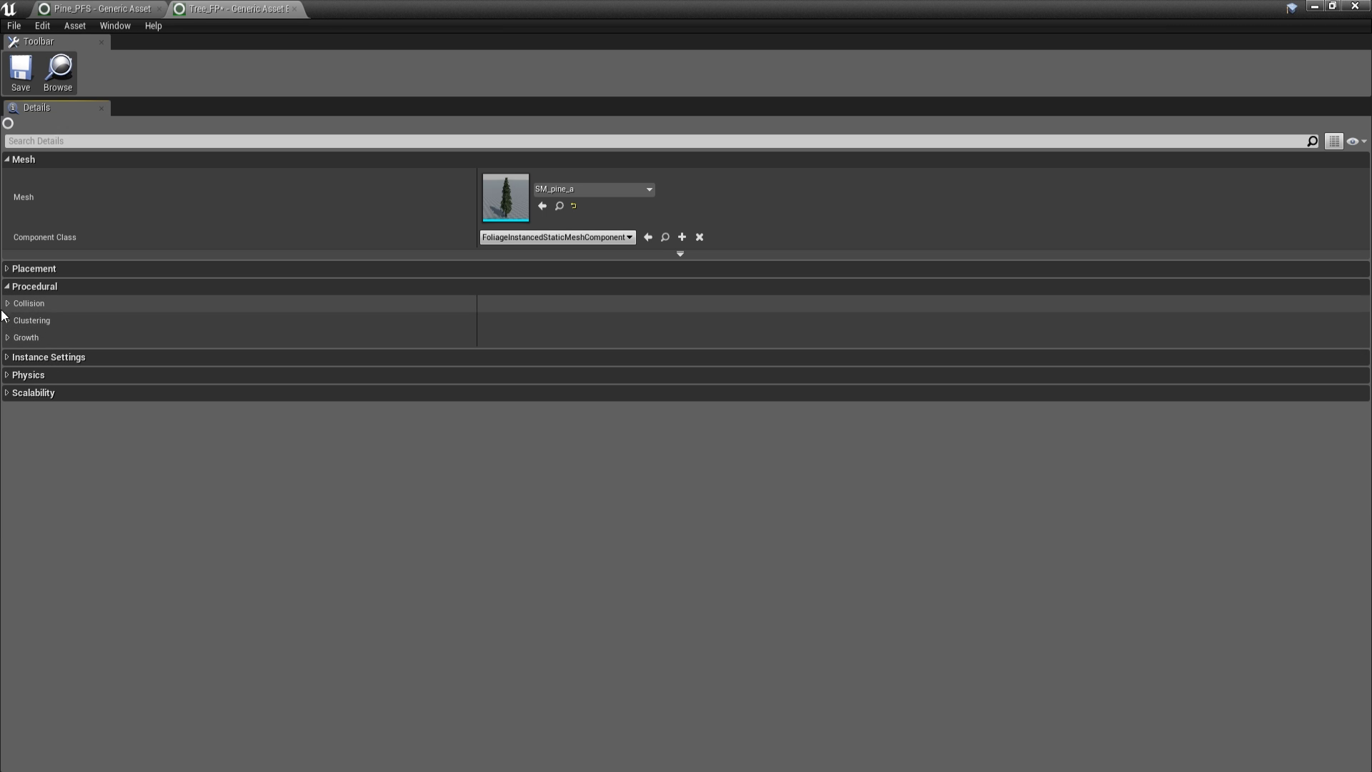
Step: Set the Max Age in Tree_FP's growth settings to 20
{"action": "left_click", "coordinate": [17, 338]}
{"action": "left_click", "coordinate": [296, 620]}
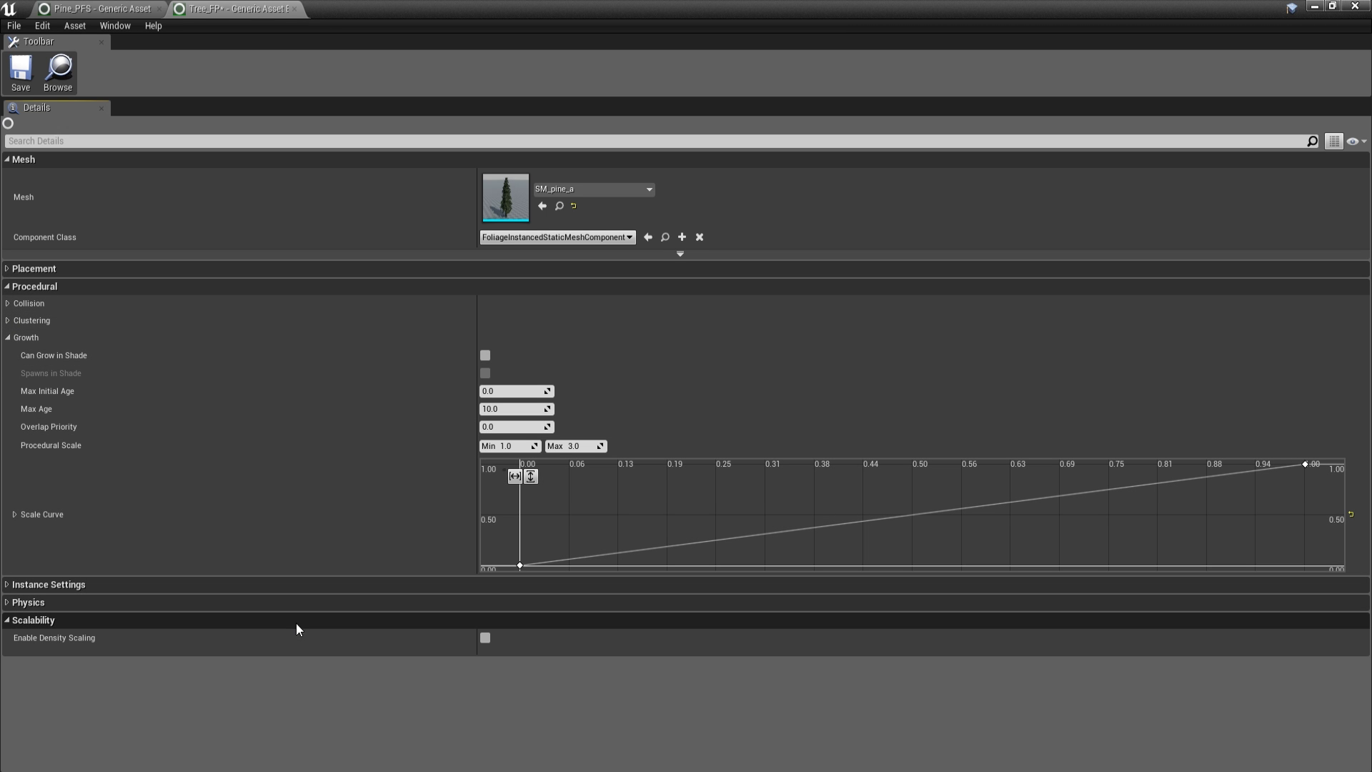
{"action": "left_click", "coordinate": [28, 619]}
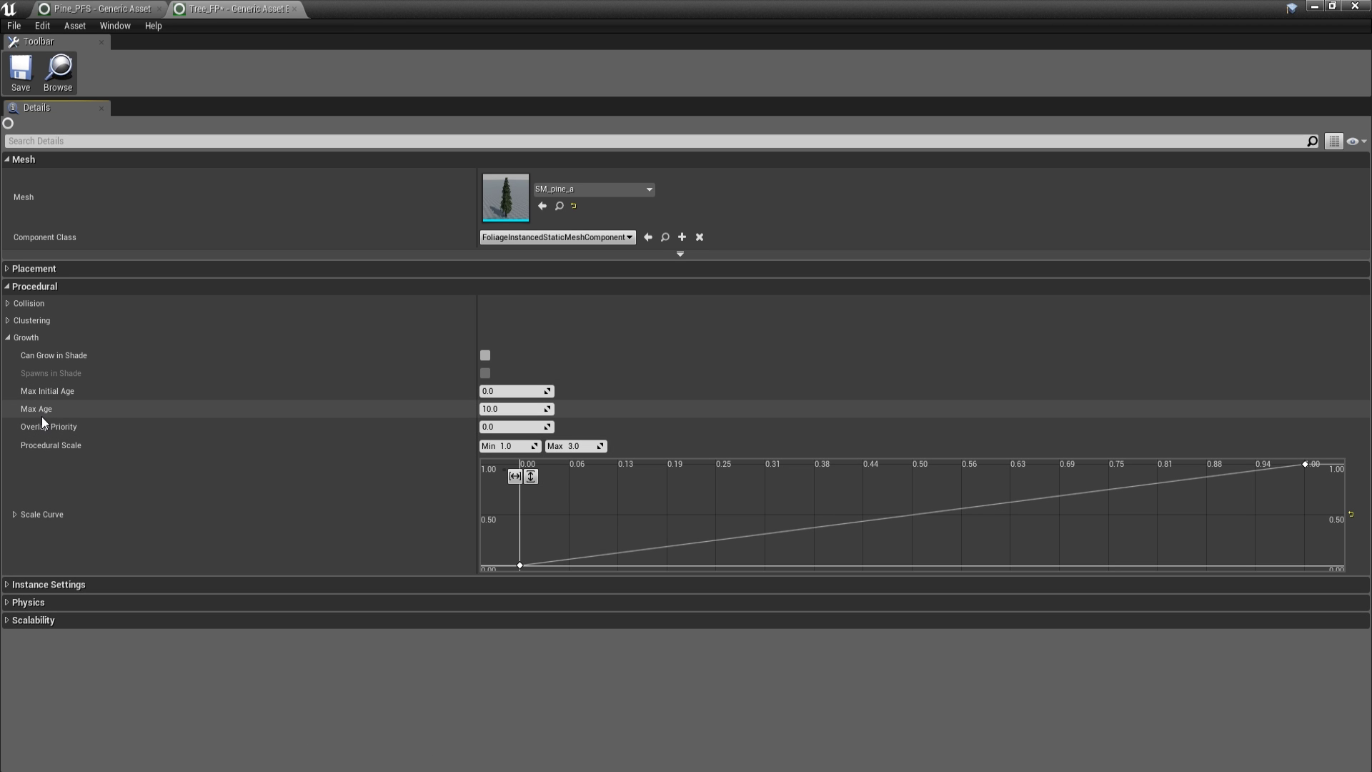
{"action": "left_click", "coordinate": [505, 408]}
{"action": "left_click", "coordinate": [379, 666]}
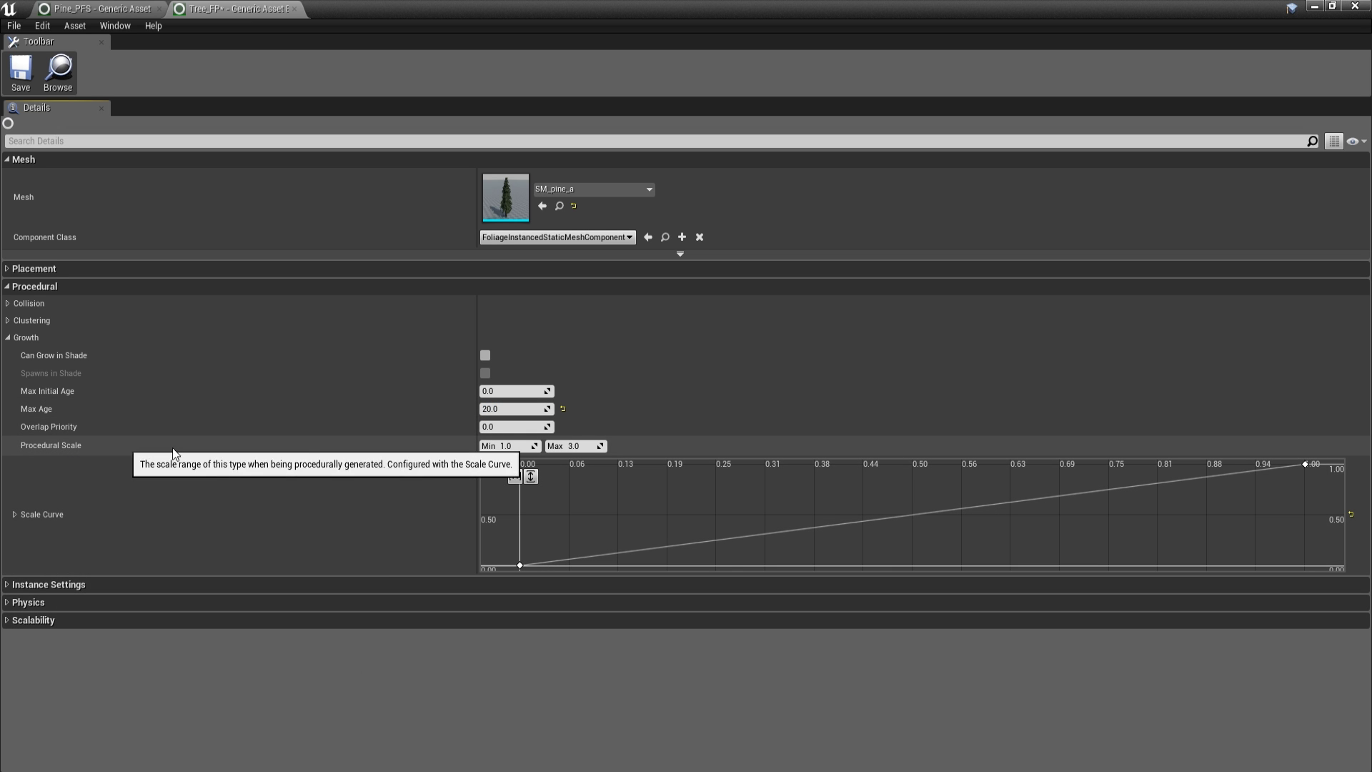
Step: Set the maximum Procedural Scale in Tree_FP's growth settings to 10
{"action": "scroll", "coordinate": [868, 526], "scroll_direction": "down", "scroll_amount": 4}
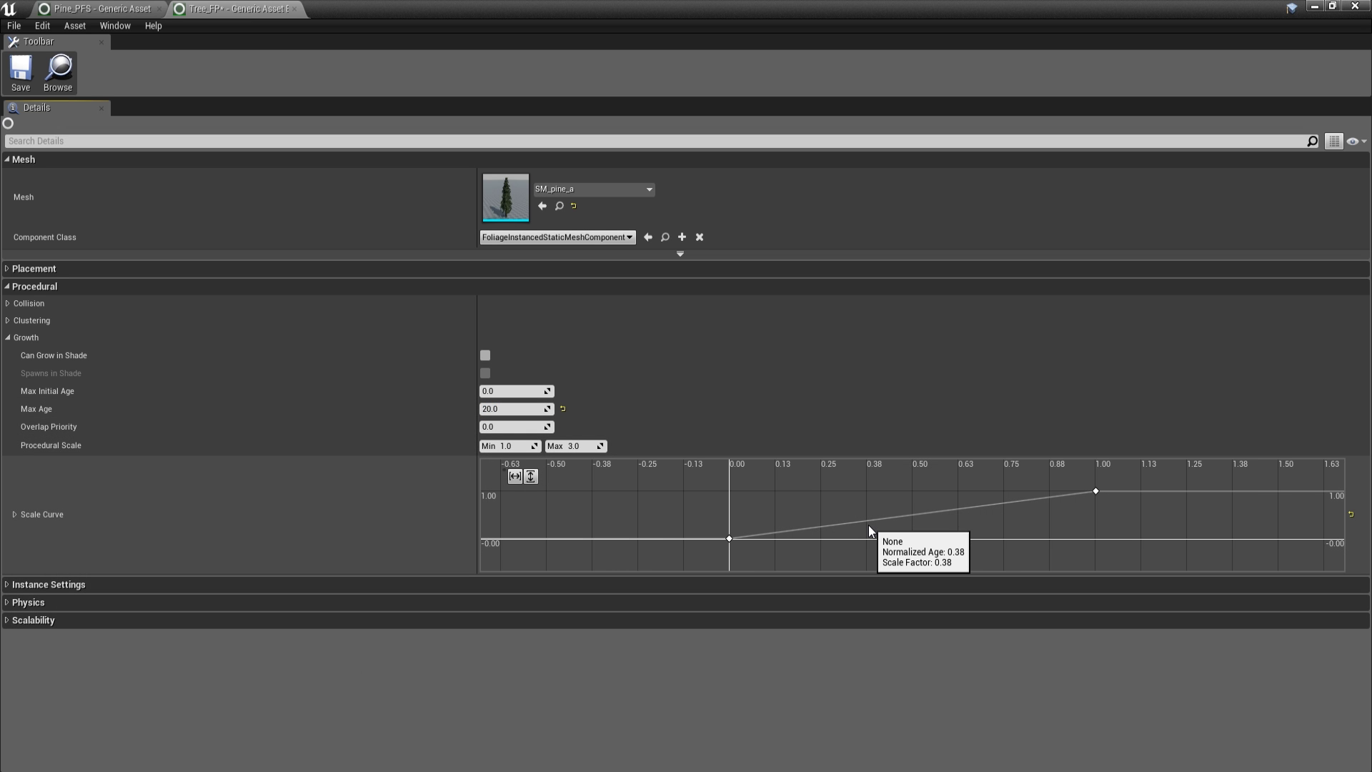
{"action": "scroll", "coordinate": [869, 525], "scroll_direction": "down", "scroll_amount": 1}
{"action": "left_click_drag", "start_coordinate": [1125, 510], "coordinate": [1125, 511]}
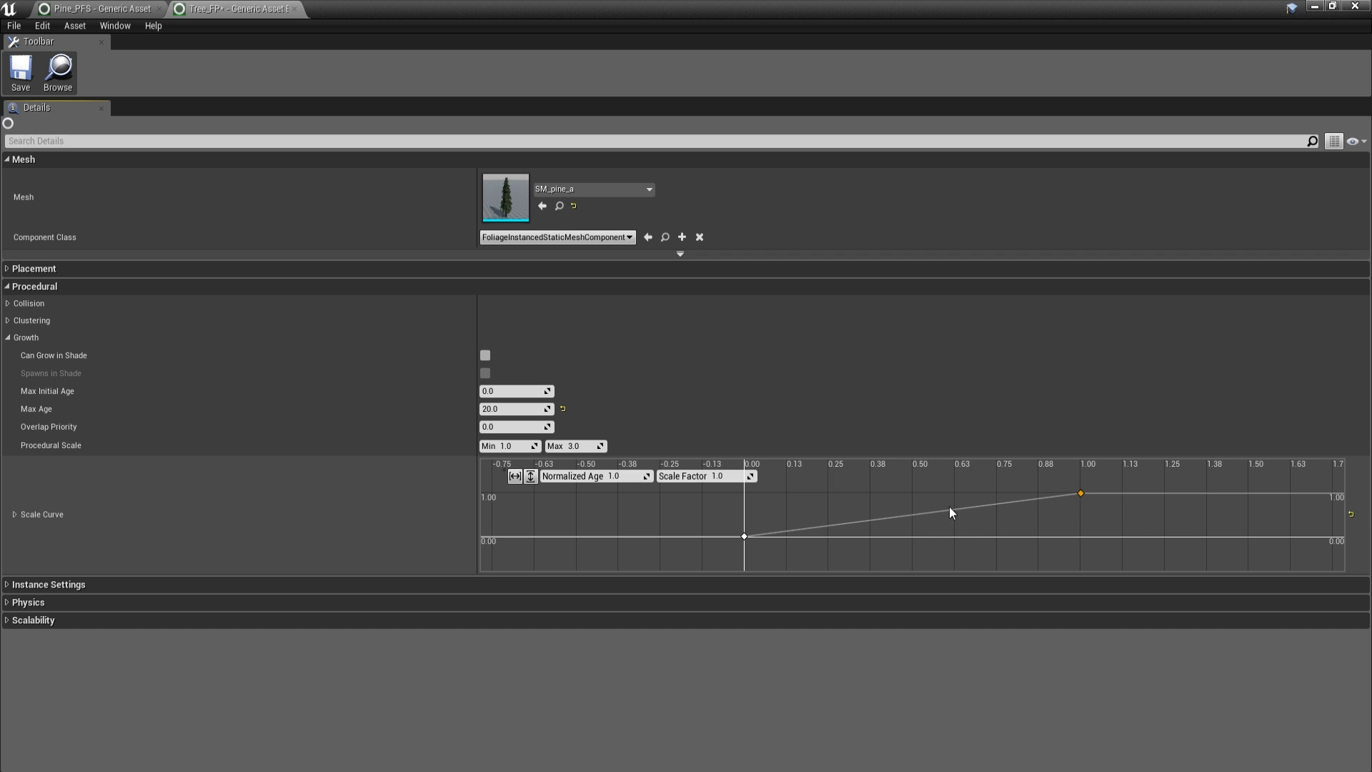
{"action": "scroll", "coordinate": [872, 505], "scroll_direction": "down", "scroll_amount": 2}
{"action": "scroll", "coordinate": [871, 506], "scroll_direction": "up", "scroll_amount": 1}
{"action": "left_click", "coordinate": [877, 516]}
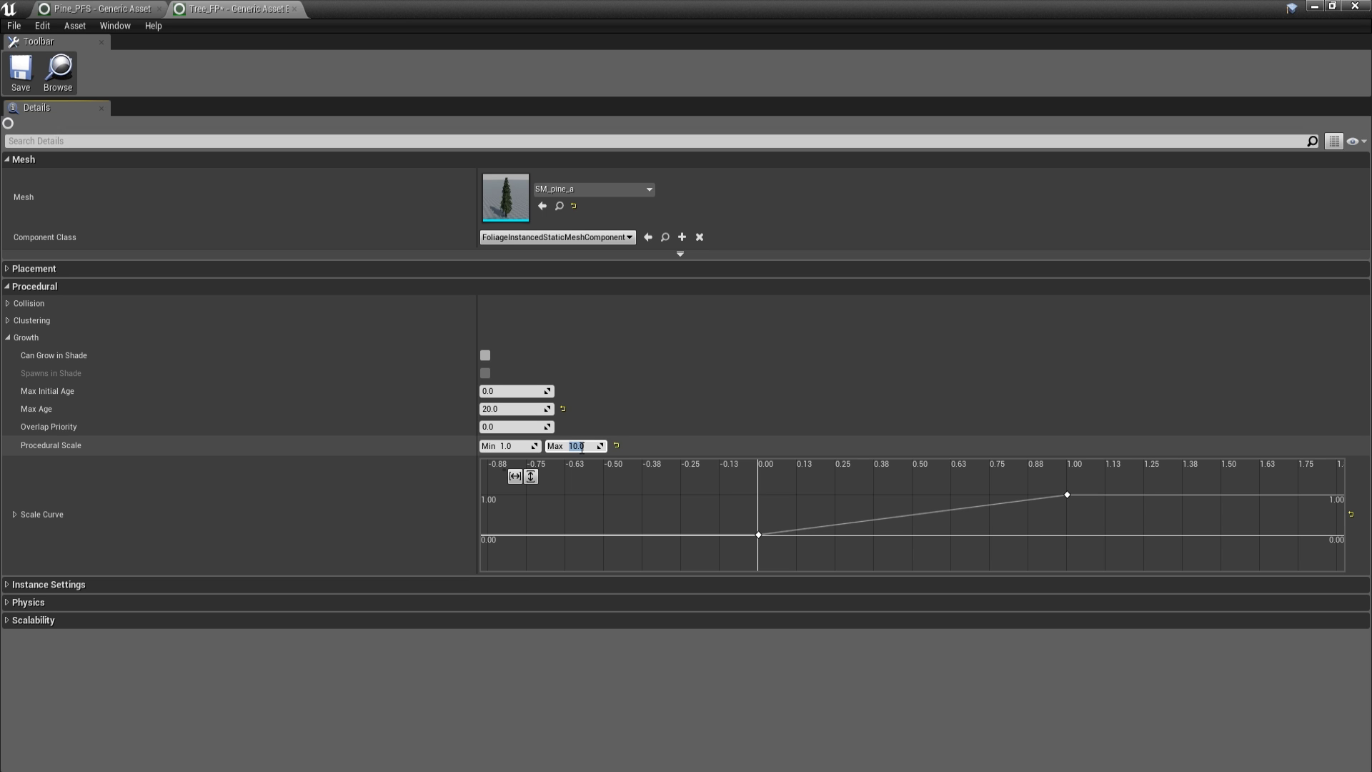
{"action": "left_click", "coordinate": [812, 679]}
Step: Change the interpolation of both Scale Curve keys in Tree_FP's growth settings so the straight ramp becomes a smooth S-shaped curve
{"action": "scroll", "coordinate": [844, 516], "scroll_direction": "down", "scroll_amount": 2}
{"action": "right_click_drag", "start_coordinate": [920, 500], "coordinate": [930, 547]}
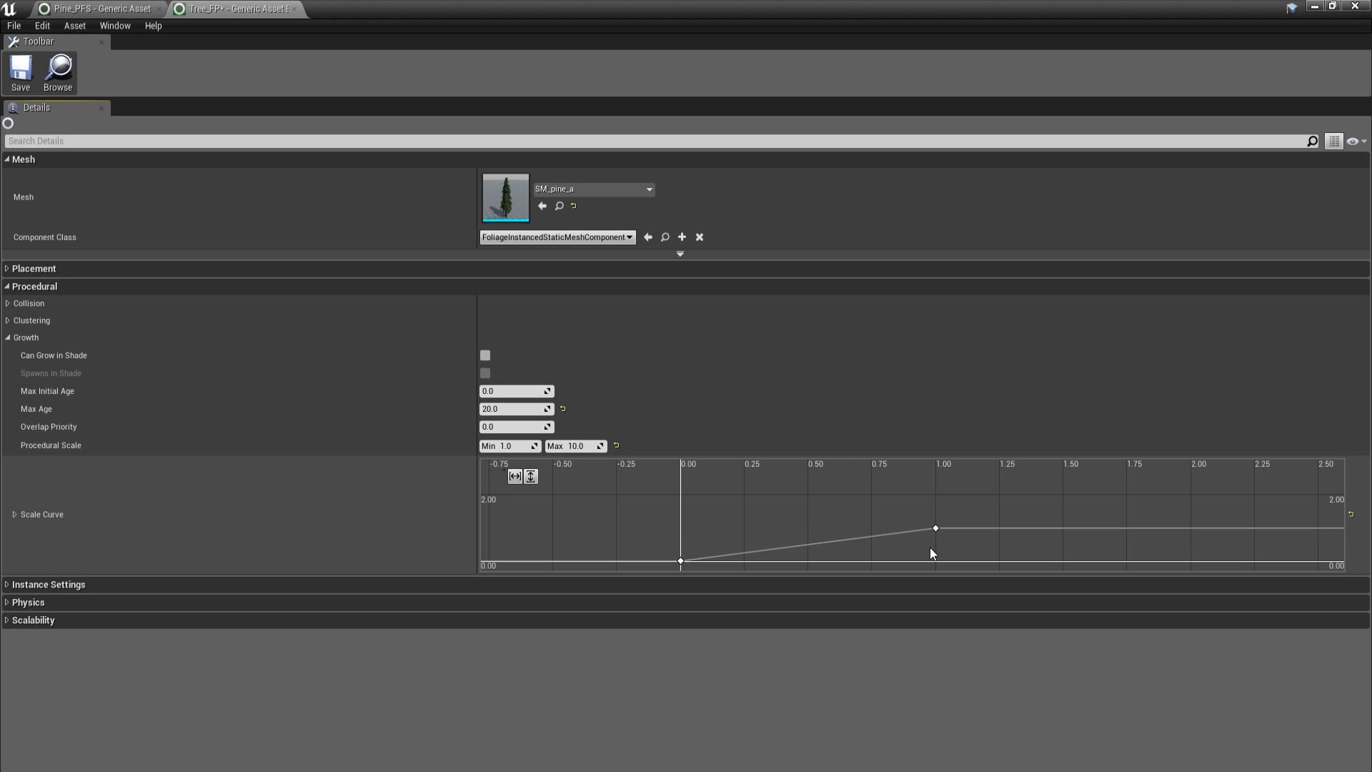
{"action": "left_click_drag", "start_coordinate": [942, 562], "coordinate": [943, 559]}
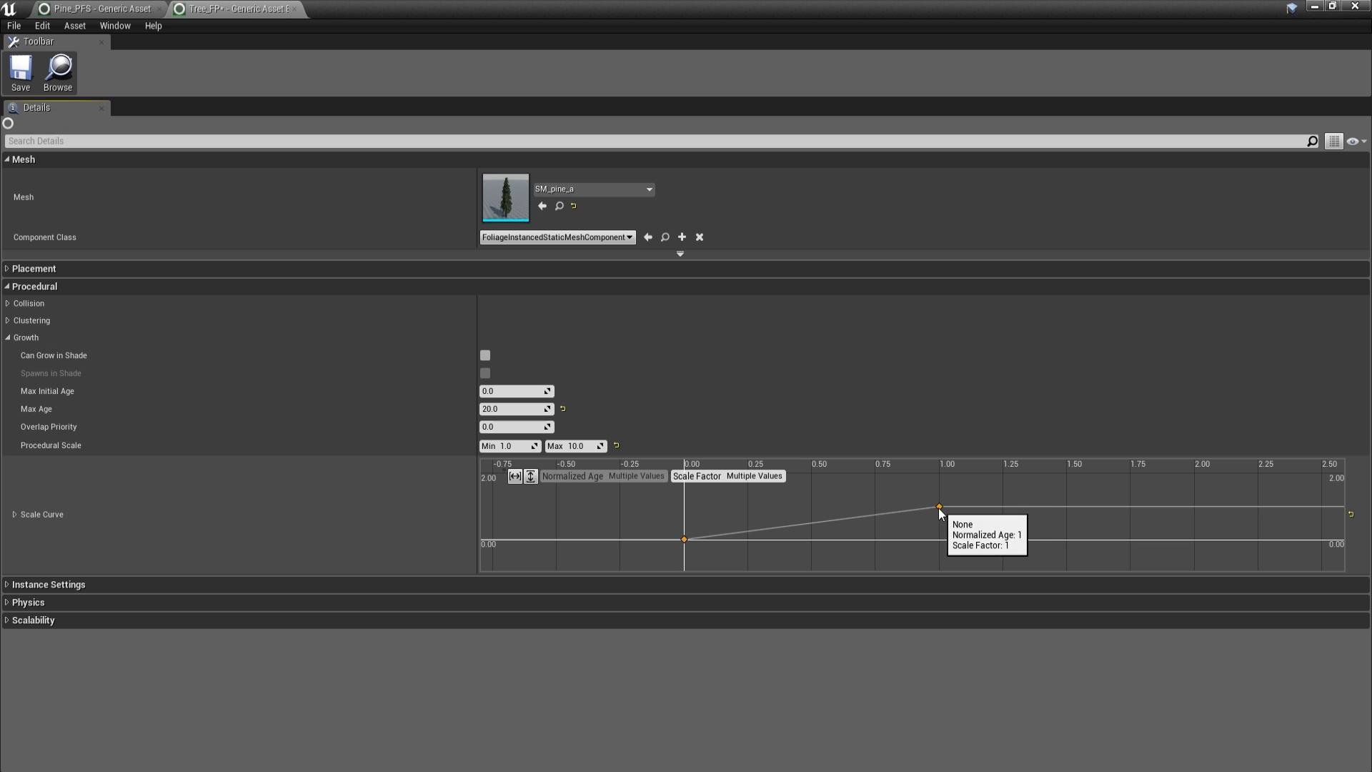
{"action": "right_click", "coordinate": [938, 507]}
{"action": "left_click", "coordinate": [973, 528]}
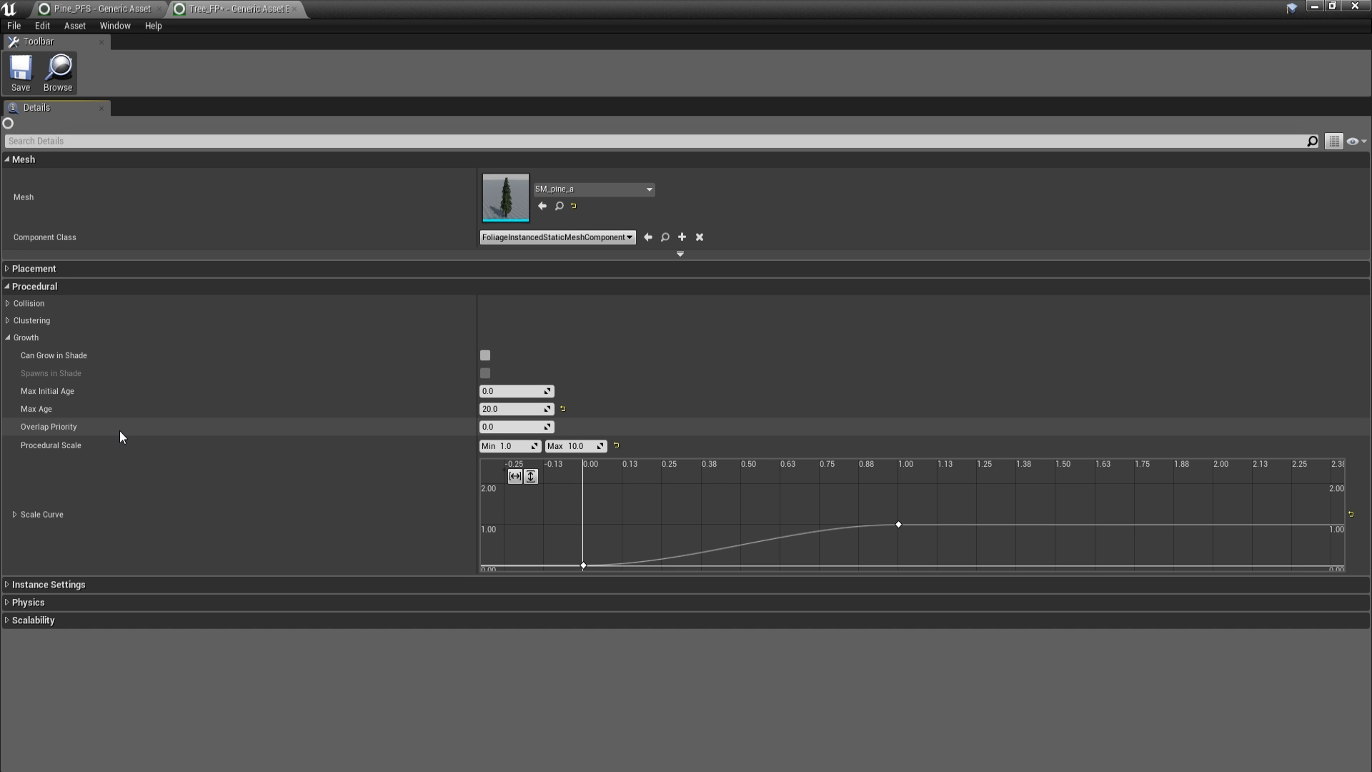
Step: Collapse Tree_FP's procedural settings, save the asset and return to the Procedural_Forest level
{"action": "left_click", "coordinate": [7, 337]}
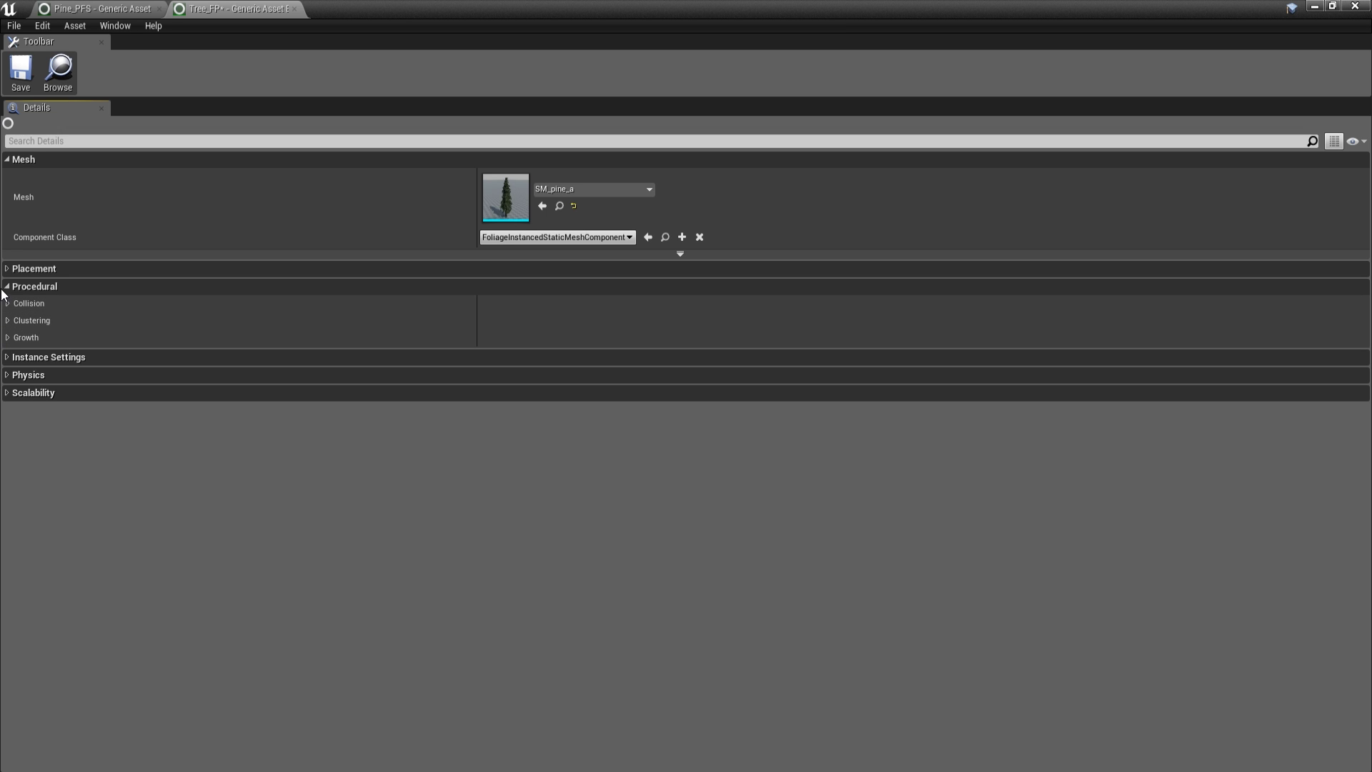
{"action": "left_click", "coordinate": [3, 288]}
{"action": "left_click", "coordinate": [20, 70]}
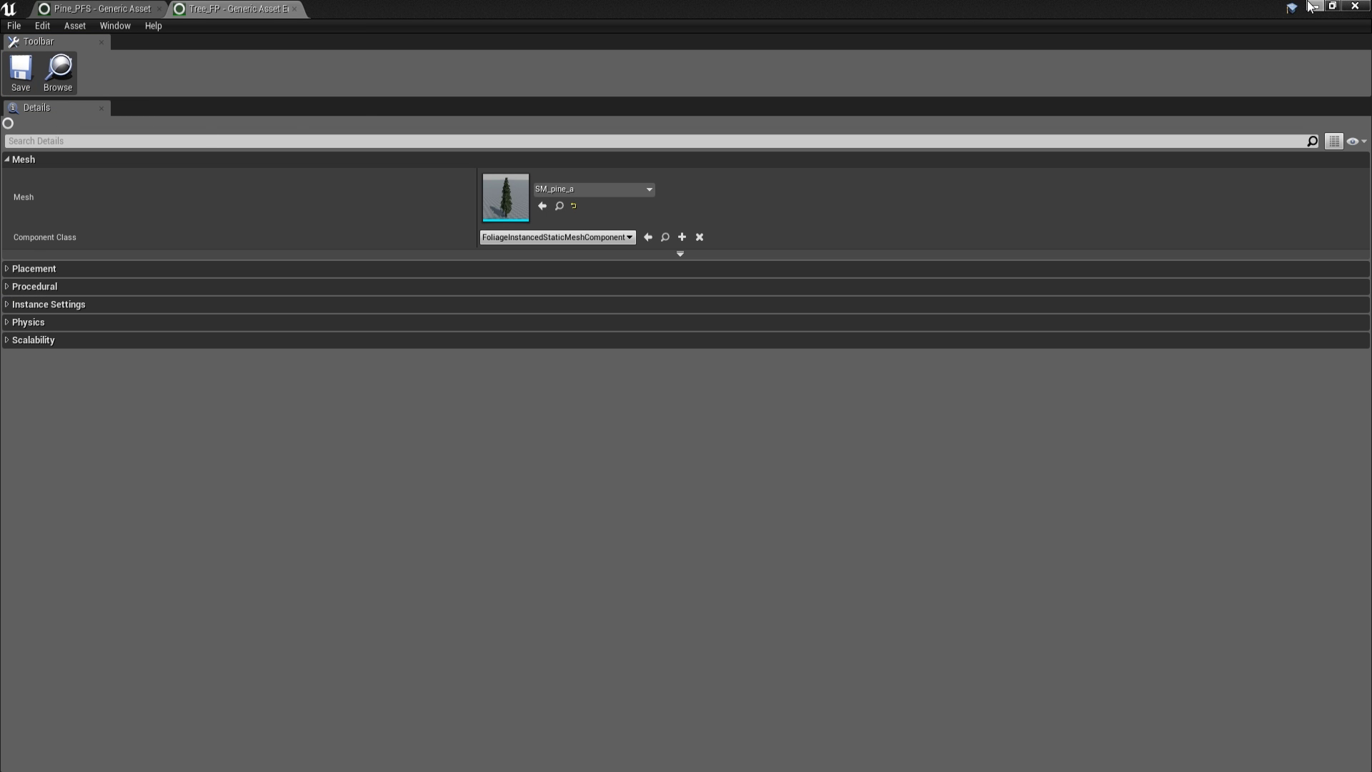
{"action": "left_click", "coordinate": [1313, 6]}
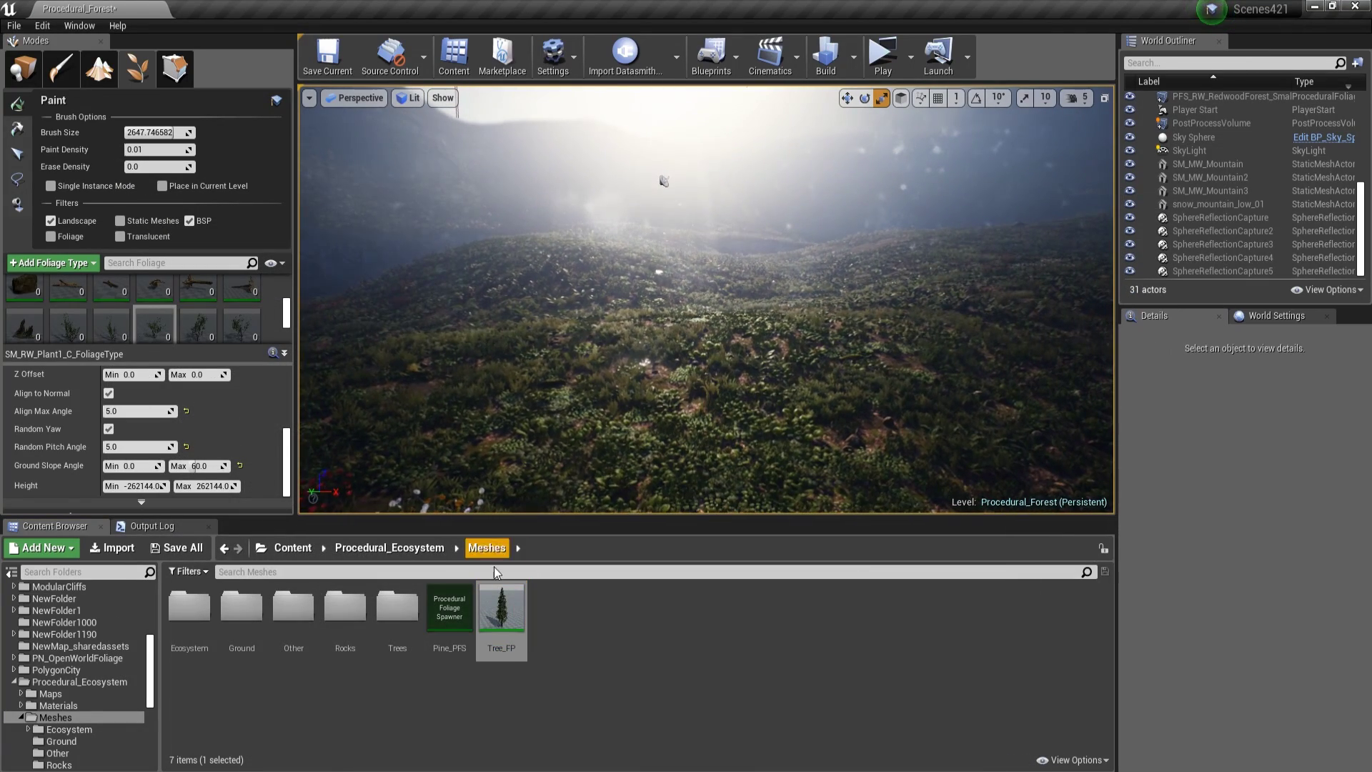
Step: Place the Pine_PFS spawner on the grassy hill in the level and view its volume up close
{"action": "left_click_drag", "start_coordinate": [449, 611], "coordinate": [711, 239]}
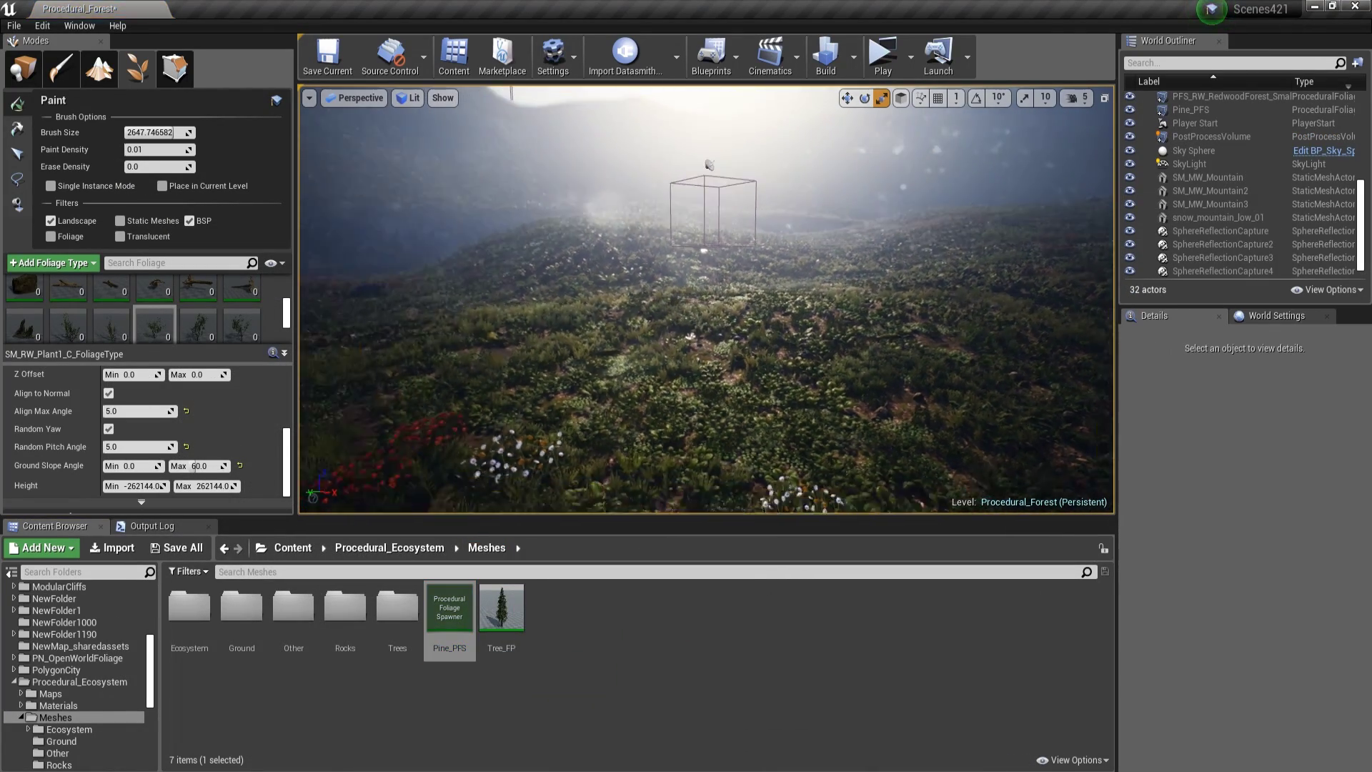
{"action": "right_click_drag", "start_coordinate": [678, 231], "coordinate": [668, 179]}
{"action": "key", "text": "s"}
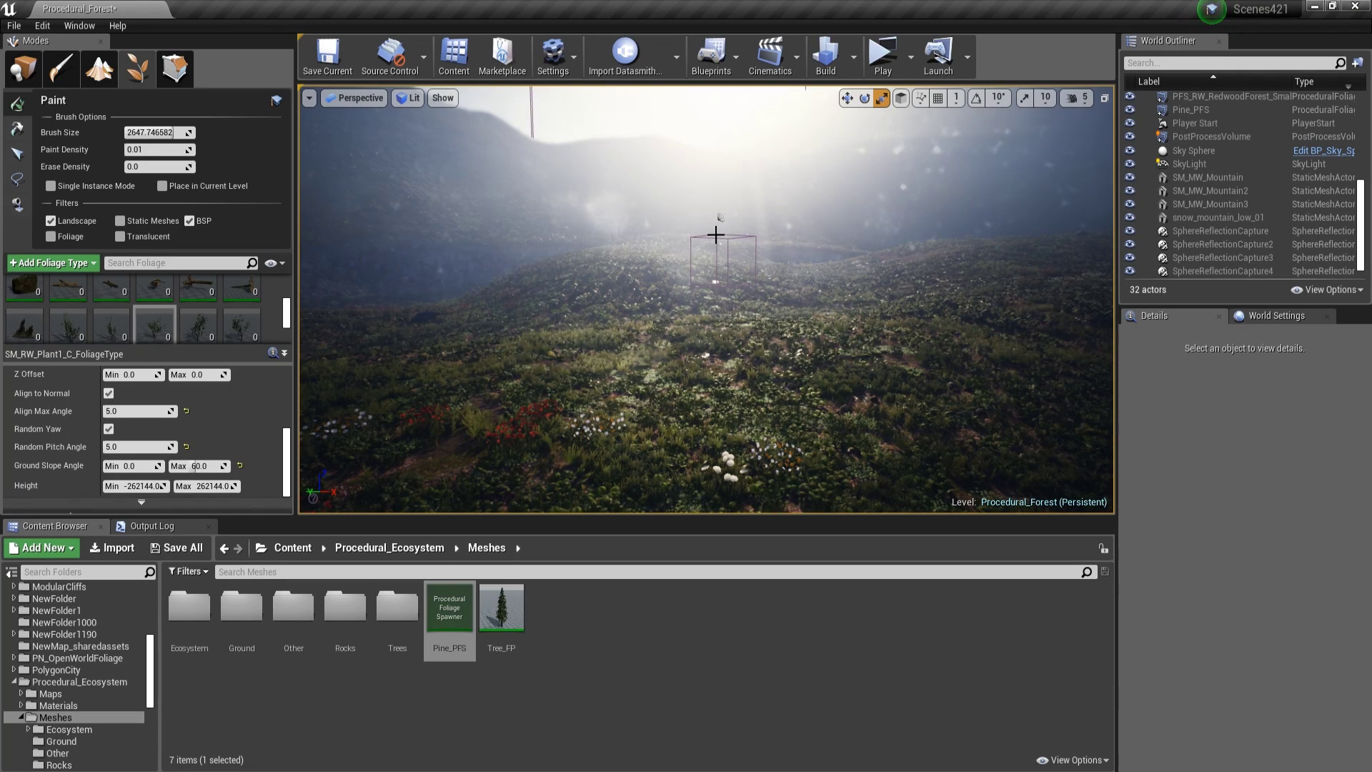
{"action": "scroll", "coordinate": [715, 234], "scroll_direction": "up", "scroll_amount": 5}
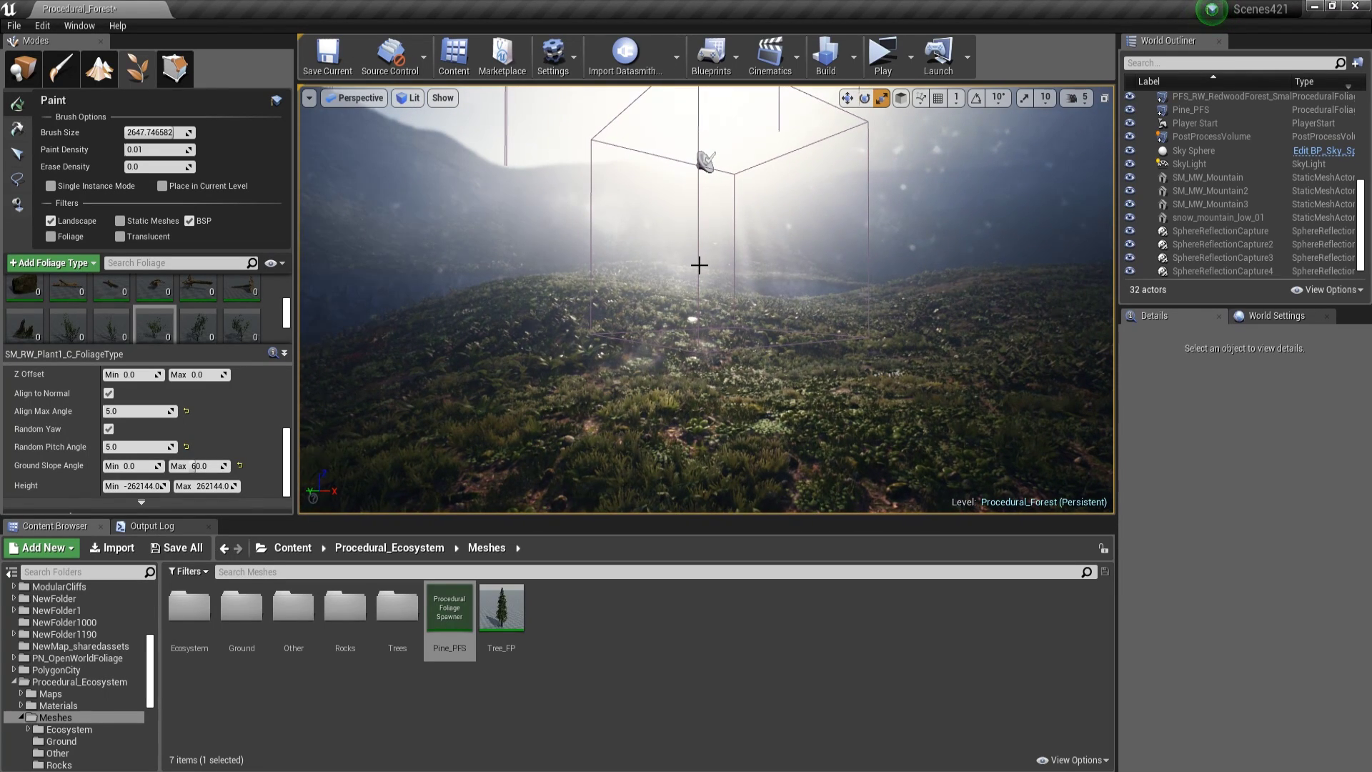
{"action": "scroll", "coordinate": [1270, 172], "scroll_direction": "up", "scroll_amount": 5}
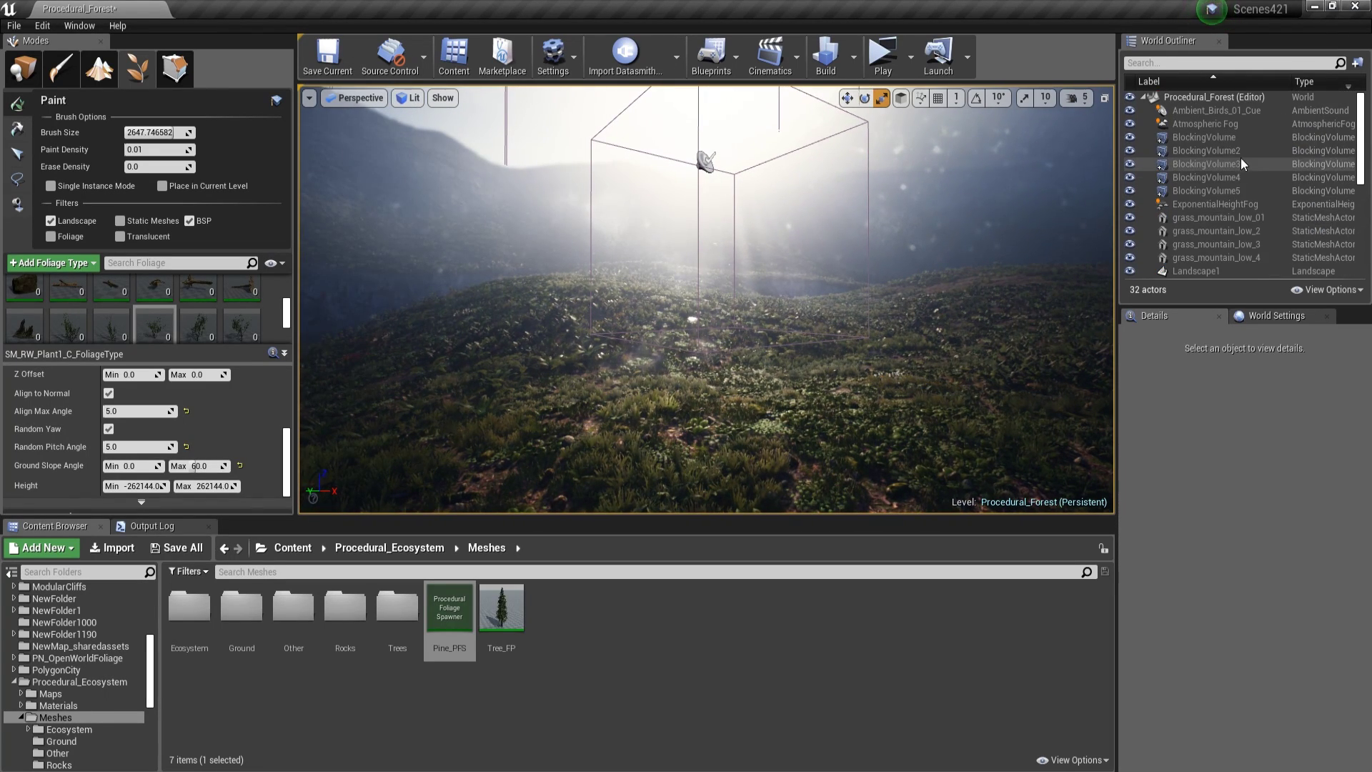
Step: Switch from foliage painting to Place mode, then select the Pine_PFS volume in the level and focus the view on it
{"action": "left_click", "coordinate": [19, 70]}
{"action": "key", "text": "e"}
{"action": "right_click_drag", "start_coordinate": [530, 281], "coordinate": [564, 228]}
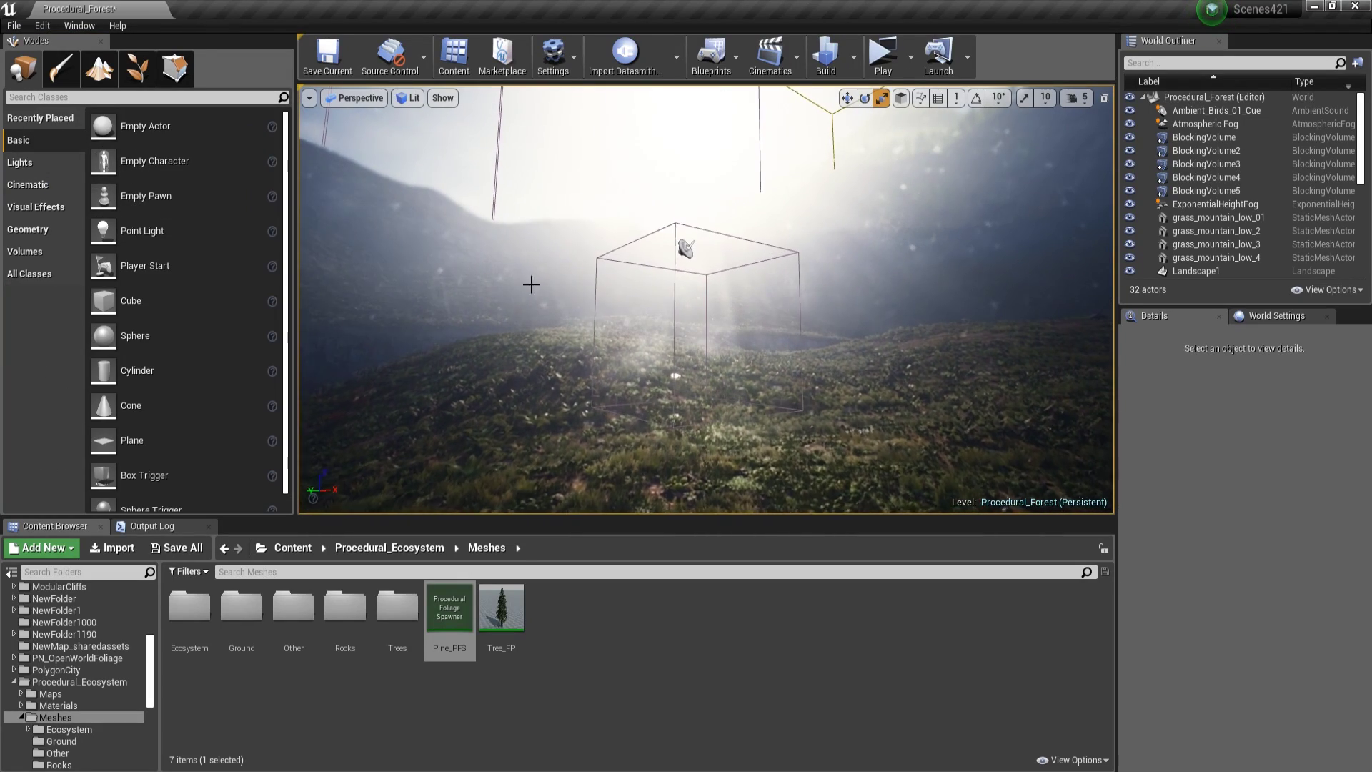
{"action": "scroll", "coordinate": [608, 139], "scroll_direction": "up", "scroll_amount": 2}
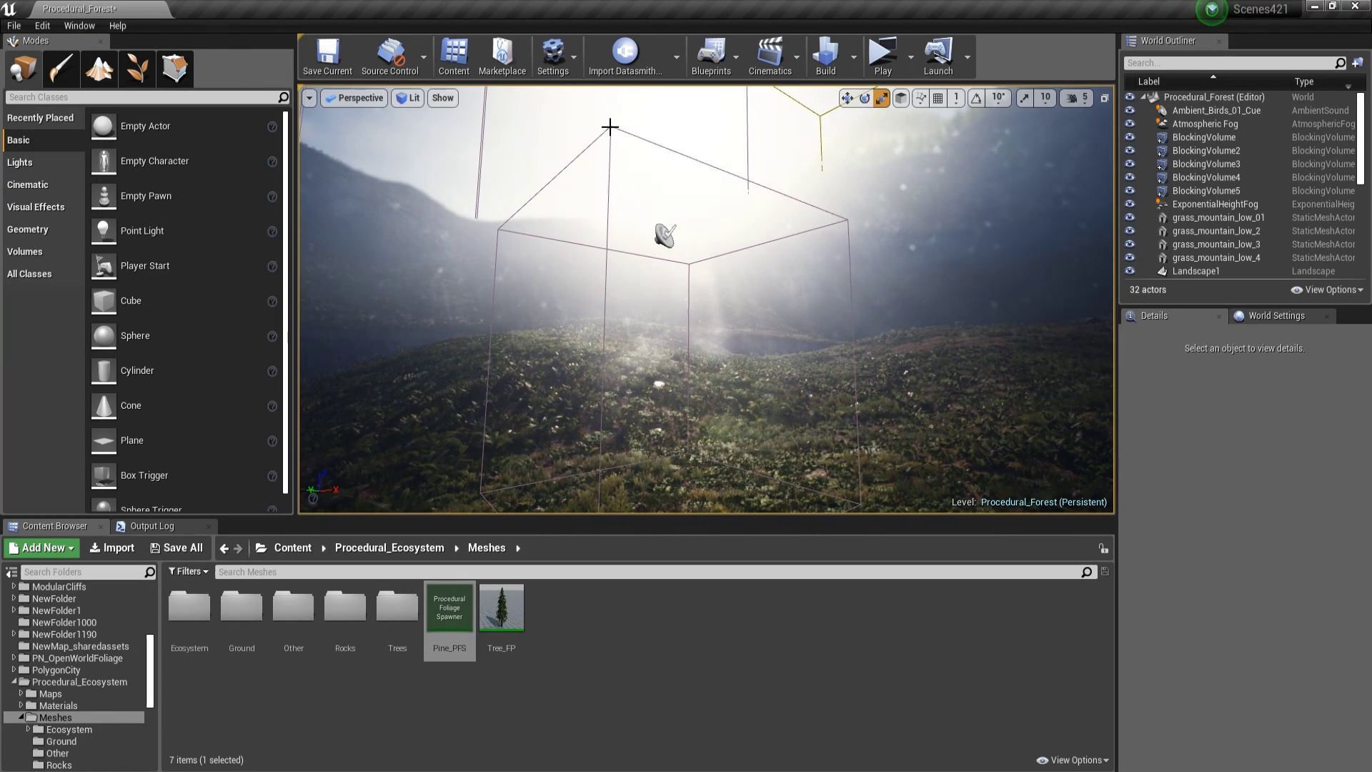
{"action": "left_click", "coordinate": [610, 127]}
{"action": "key", "text": "f"}
Step: Set the Pine_PFS volume's scale to 25 on all three axes
{"action": "scroll", "coordinate": [1268, 518], "scroll_direction": "down", "scroll_amount": 5}
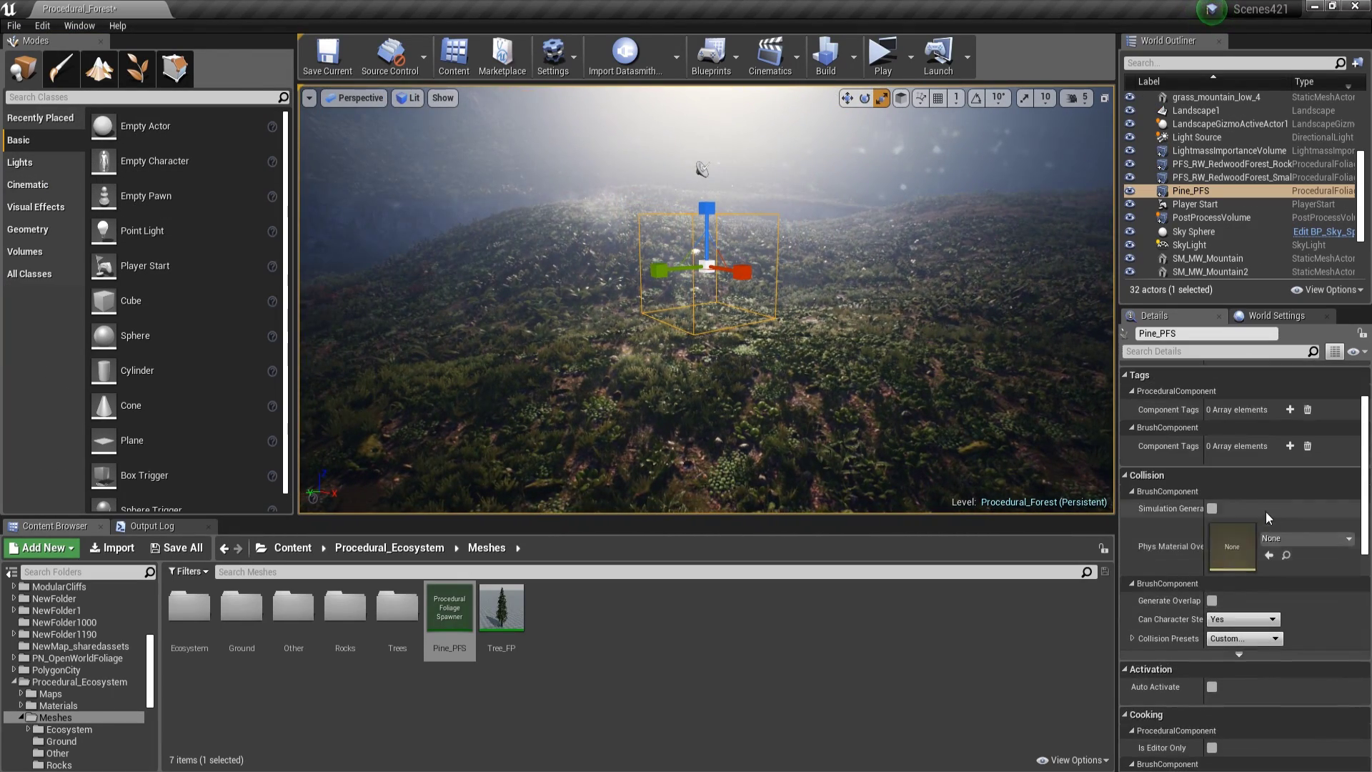
{"action": "scroll", "coordinate": [1269, 517], "scroll_direction": "up", "scroll_amount": 4}
{"action": "left_click", "coordinate": [1218, 424]}
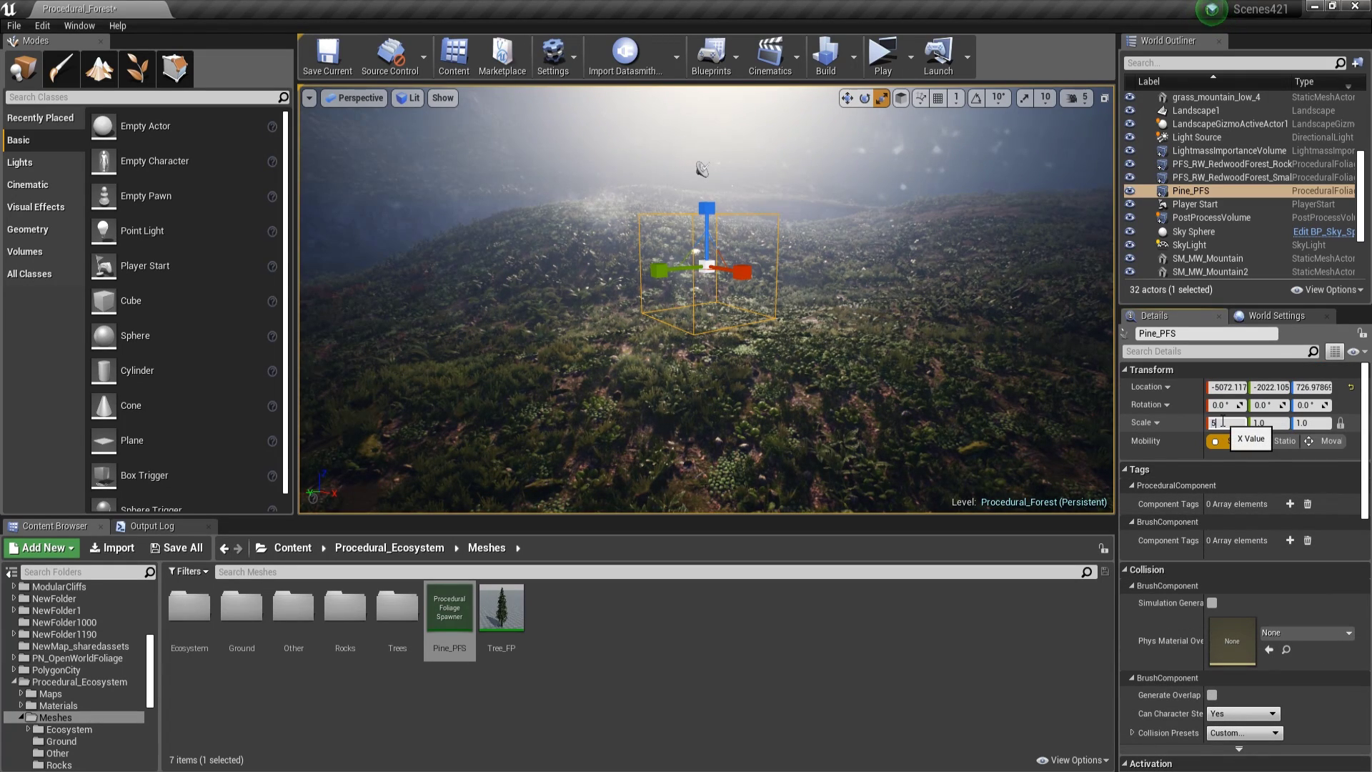
{"action": "right_click_drag", "start_coordinate": [1000, 361], "coordinate": [977, 324]}
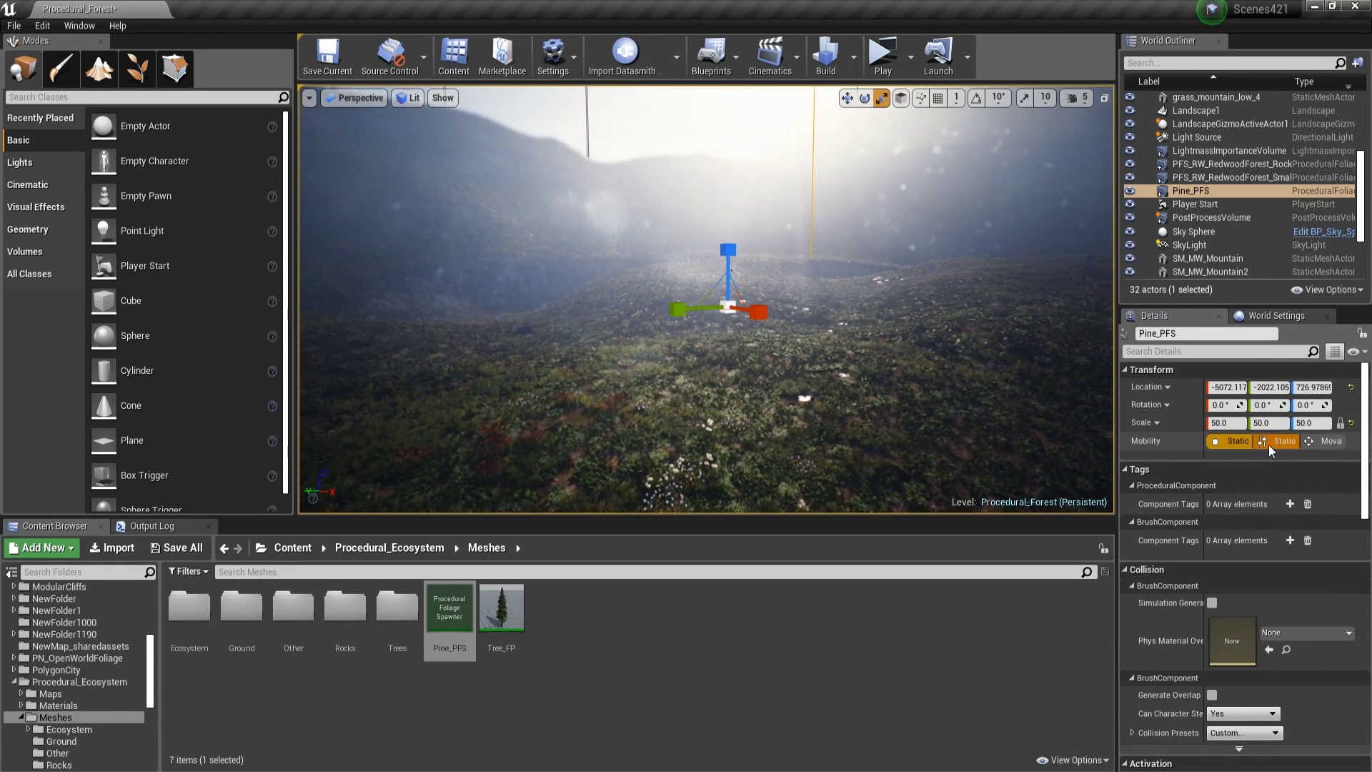
{"action": "left_click", "coordinate": [1219, 423]}
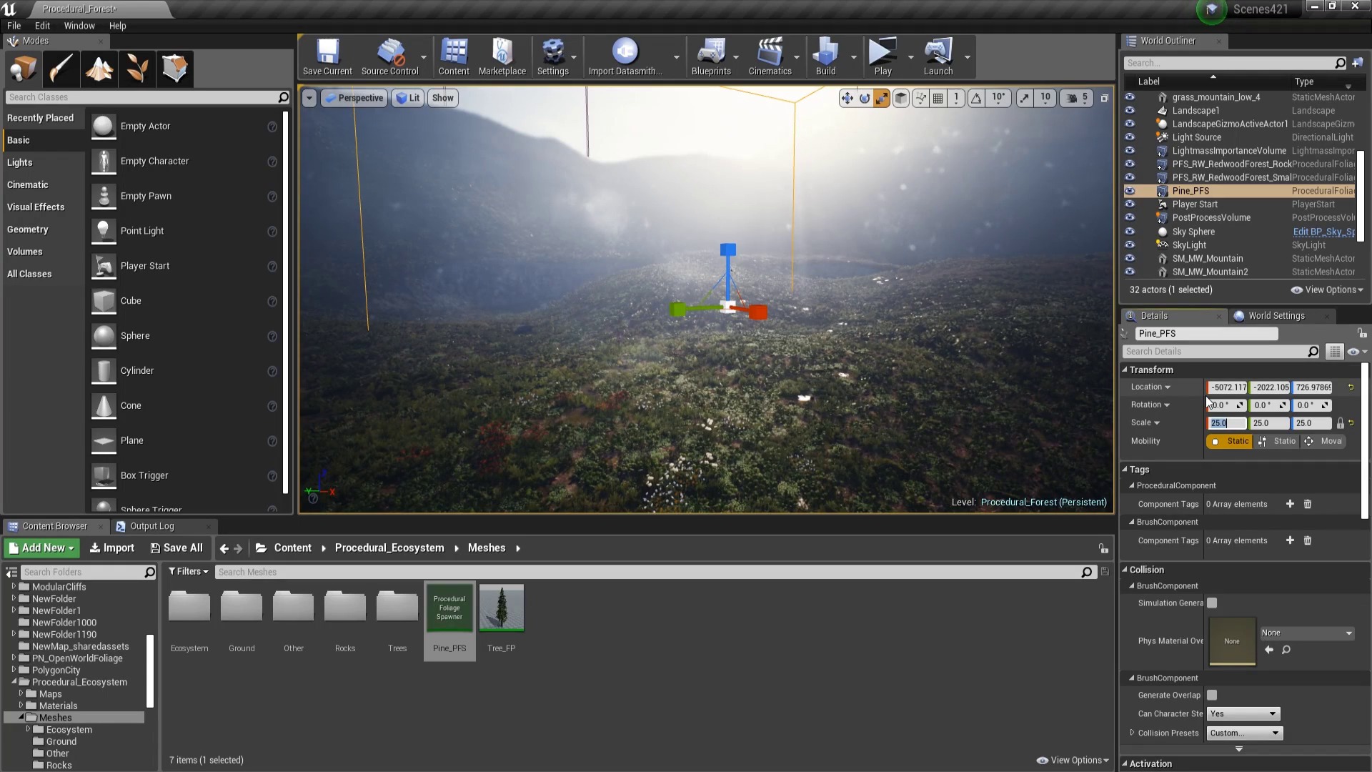
Step: Resimulate the Pine_PFS procedural foliage and inspect the generated trees
{"action": "scroll", "coordinate": [1233, 510], "scroll_direction": "down", "scroll_amount": 10}
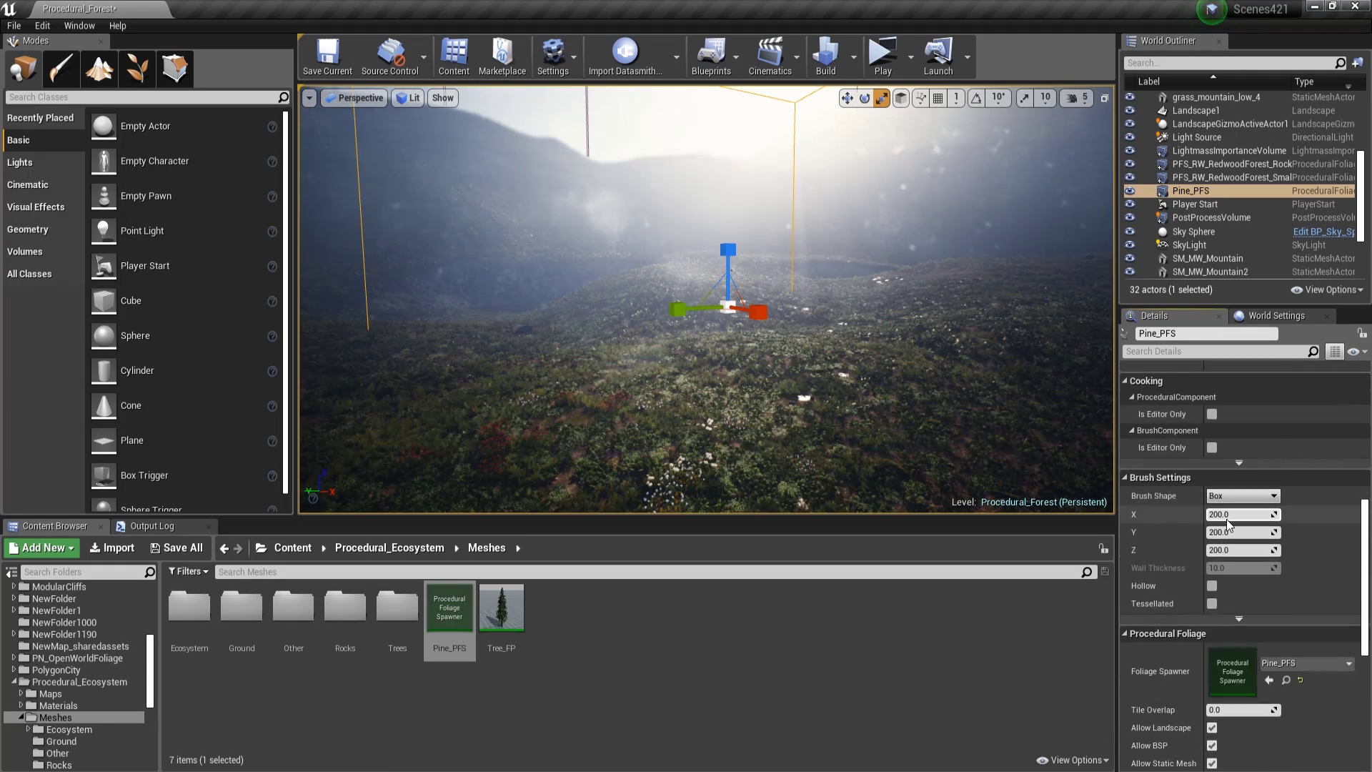
{"action": "left_click", "coordinate": [1236, 621]}
{"action": "right_click_drag", "start_coordinate": [922, 343], "coordinate": [908, 220]}
{"action": "right_click_drag", "start_coordinate": [856, 511], "coordinate": [852, 506]}
Step: Set the Initial Seed Density in Tree_FP's clustering settings to 1.0 and save the asset
{"action": "double_click", "coordinate": [499, 607]}
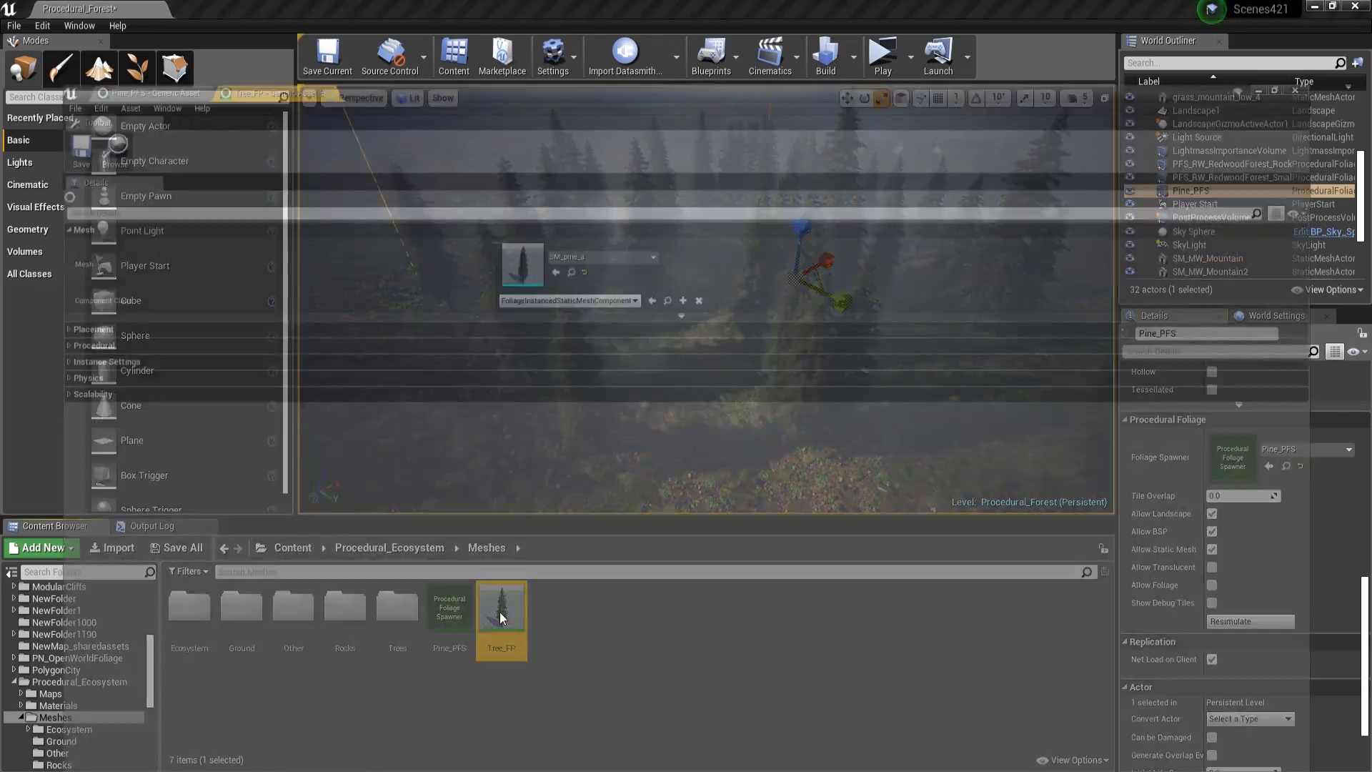
{"action": "left_click", "coordinate": [9, 287]}
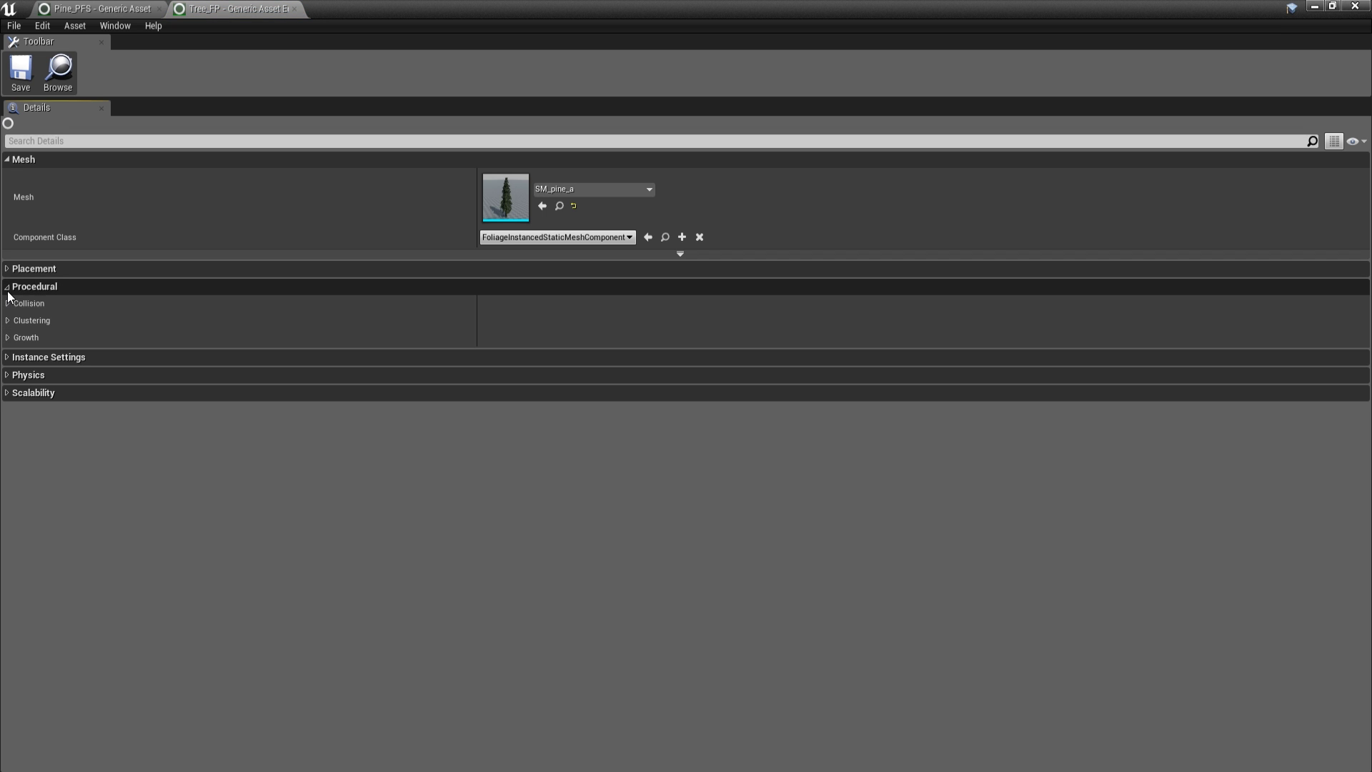
{"action": "left_click", "coordinate": [8, 320]}
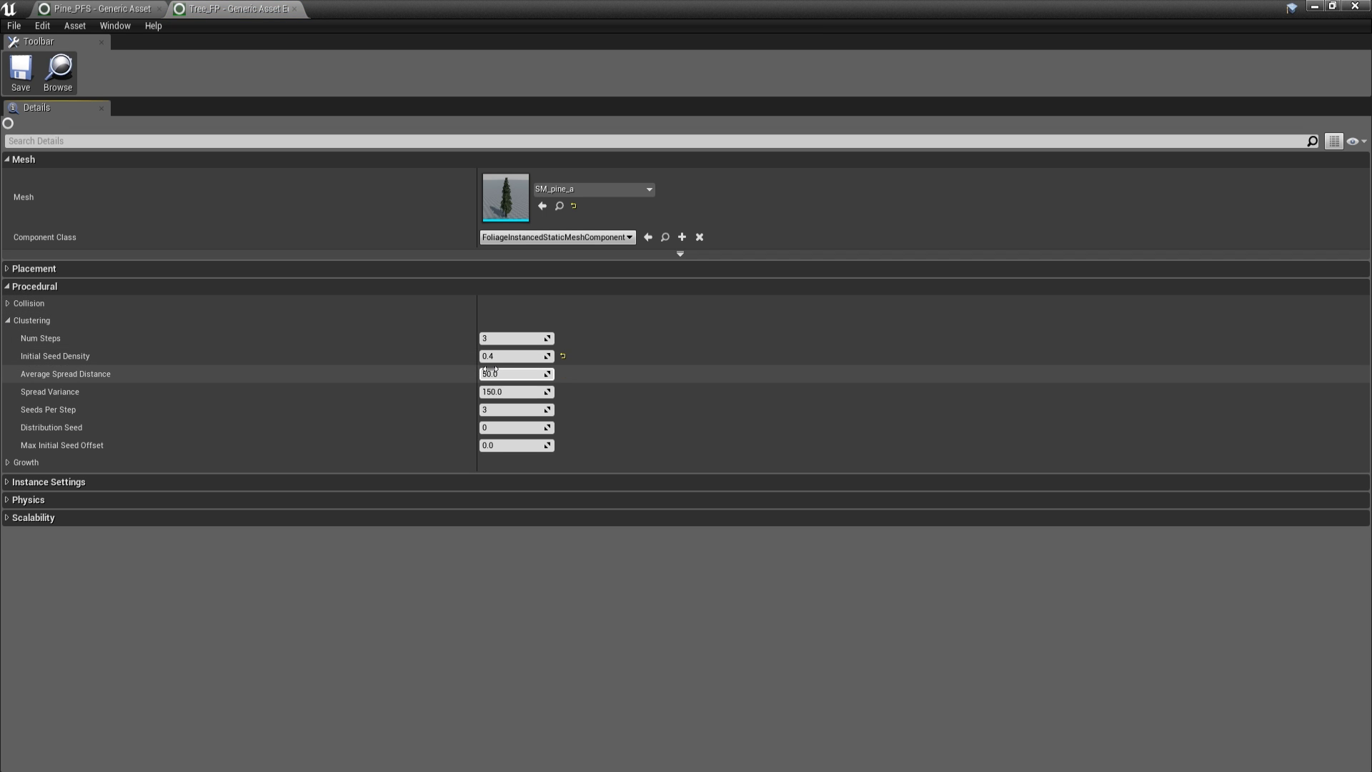
{"action": "left_click", "coordinate": [501, 357]}
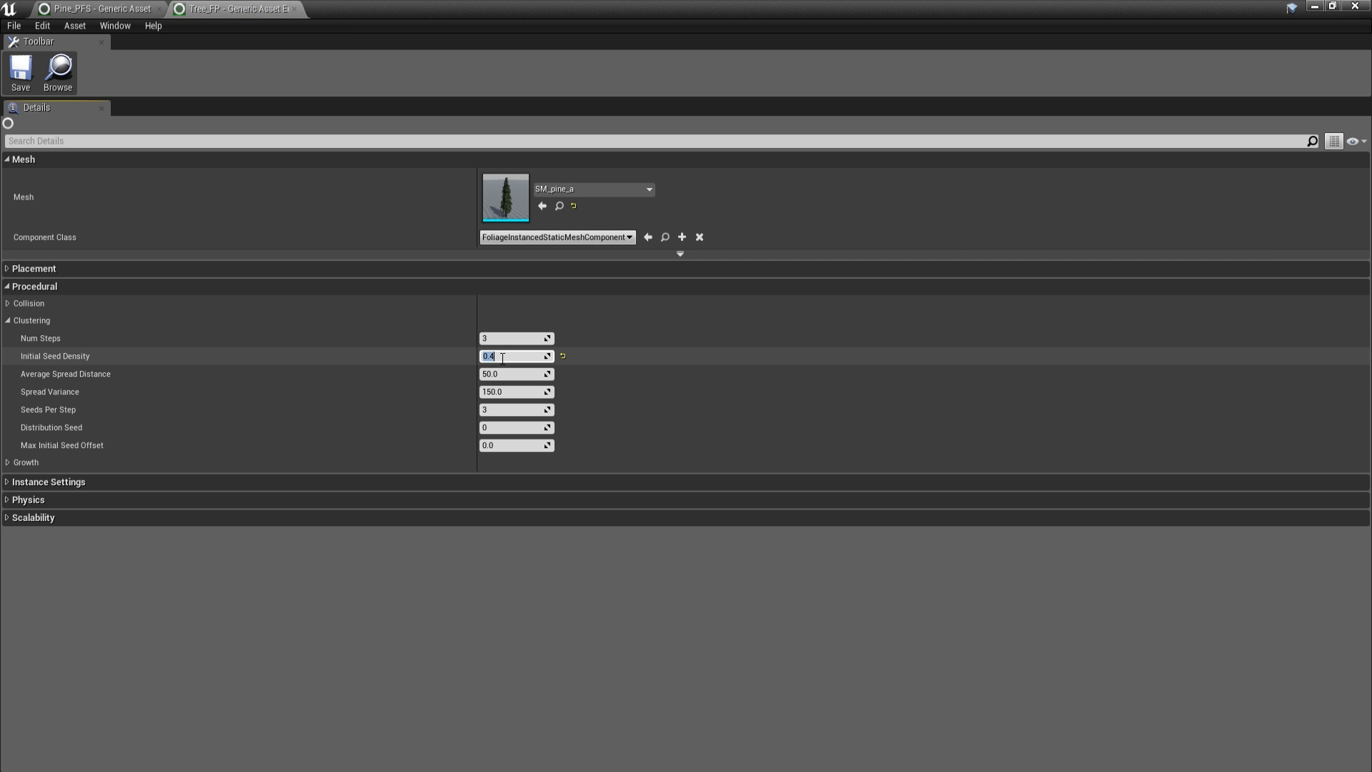
{"action": "left_click", "coordinate": [21, 72]}
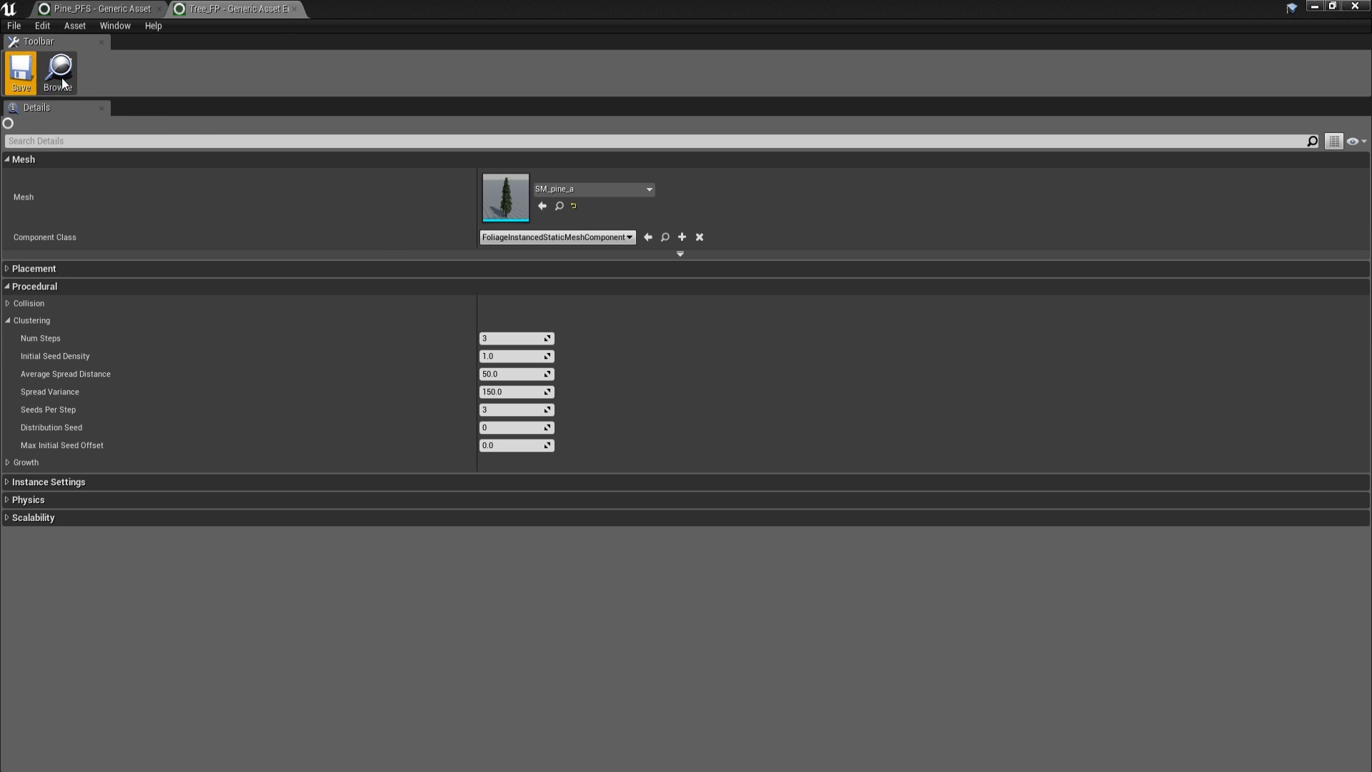
{"action": "left_click", "coordinate": [1314, 6]}
Step: Resimulate Pine_PFS with the new seed density and view the forest from the side
{"action": "left_click", "coordinate": [1239, 623]}
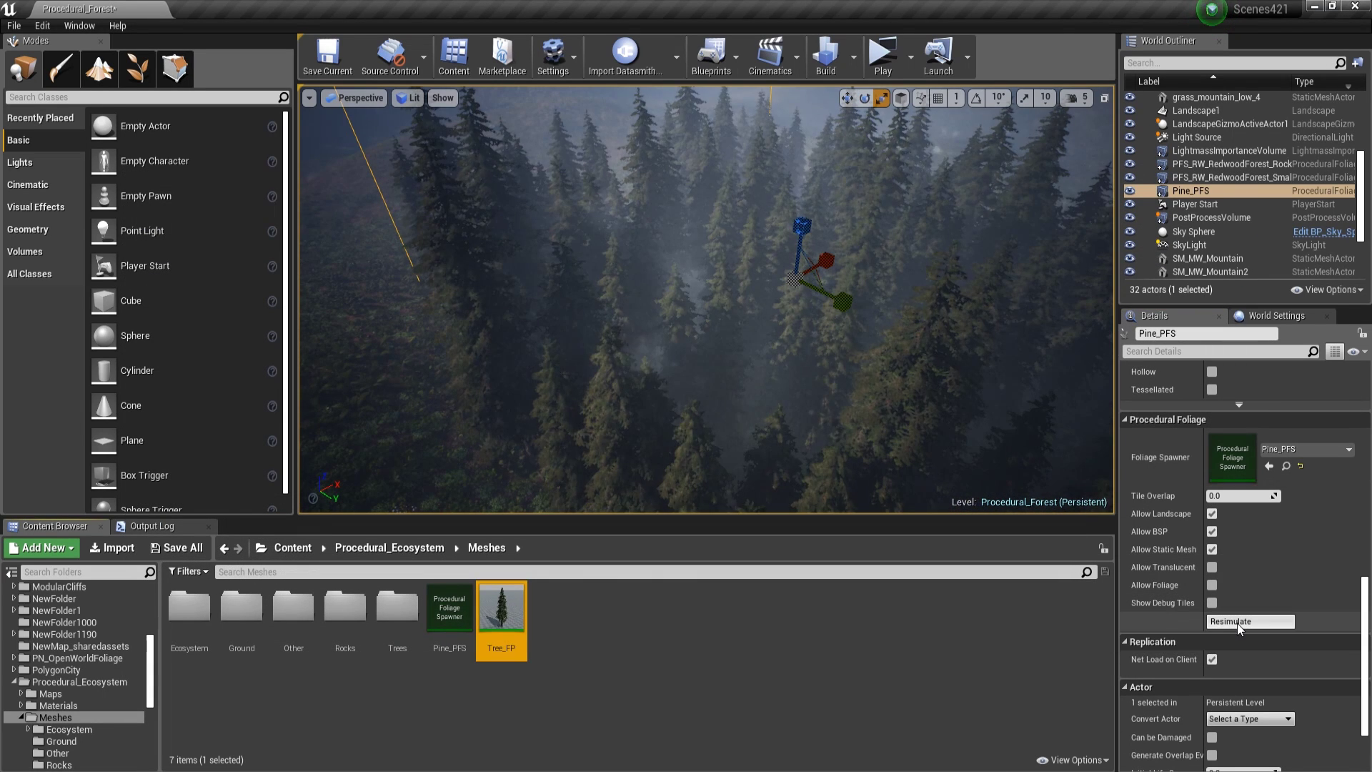
{"action": "right_click_drag", "start_coordinate": [857, 343], "coordinate": [754, 329]}
{"action": "right_click_drag", "start_coordinate": [706, 298], "coordinate": [500, 300]}
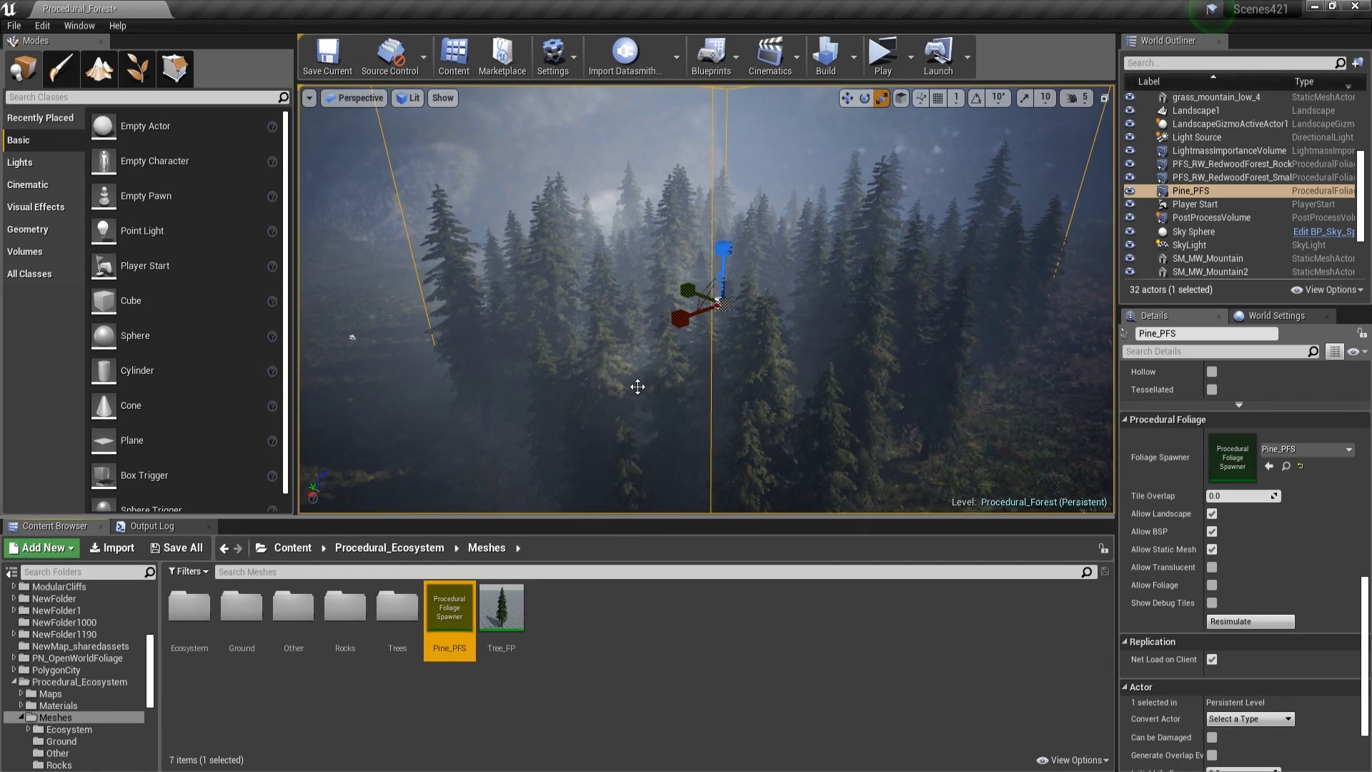
Step: Open Tree_FP through the Pine_PFS spawner, reset its Max Age to the default of 10, and save it
{"action": "double_click", "coordinate": [438, 600]}
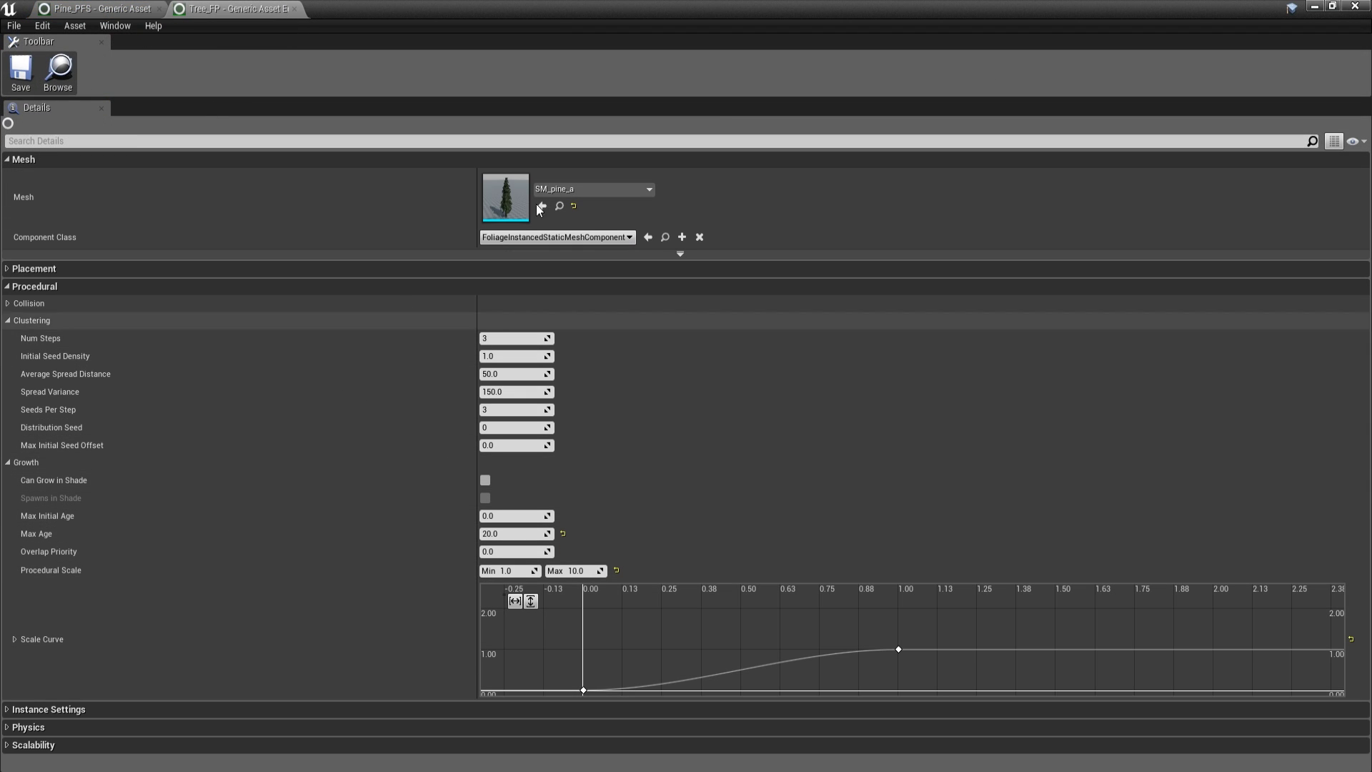
{"action": "left_click_drag", "start_coordinate": [833, 9], "coordinate": [554, 304]}
{"action": "double_click", "coordinate": [681, 303]}
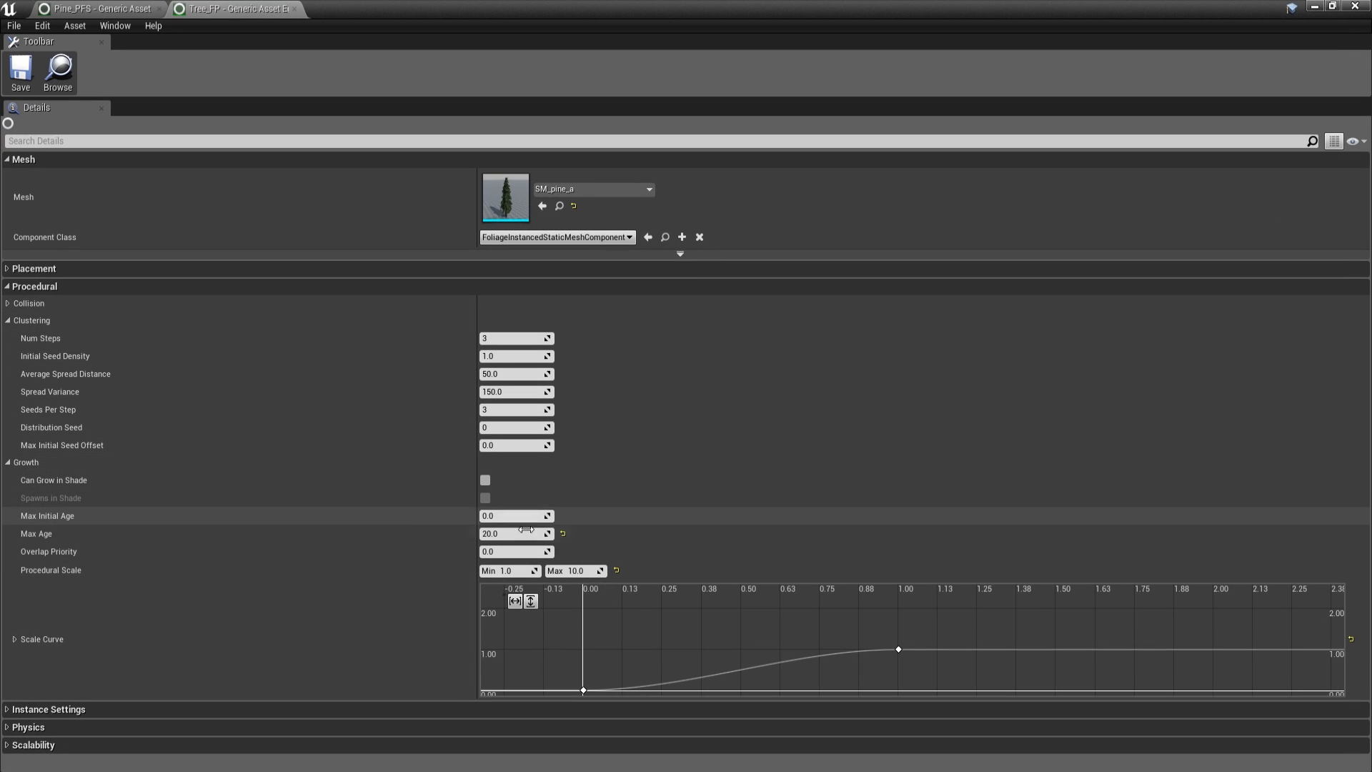
{"action": "left_click", "coordinate": [563, 533]}
{"action": "key", "text": "ctrl+s"}
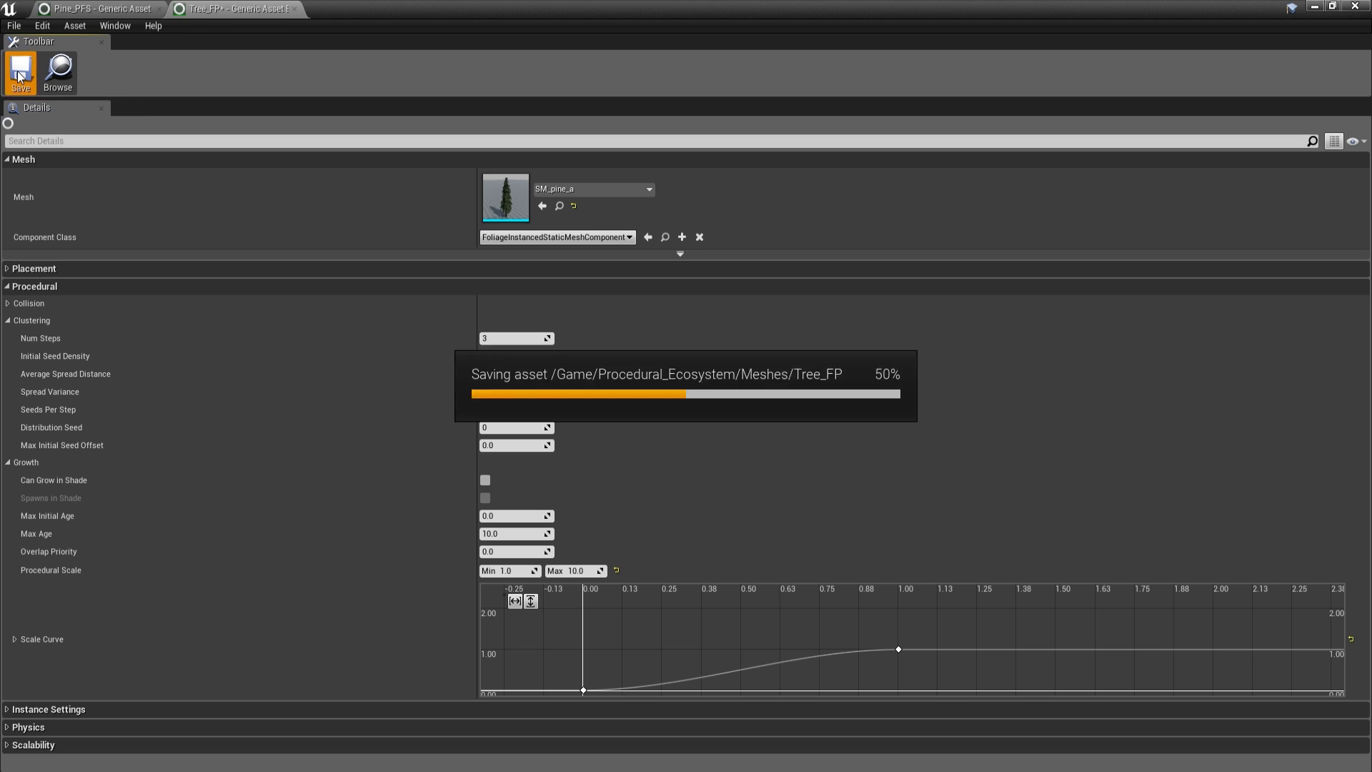
{"action": "left_click", "coordinate": [1312, 7]}
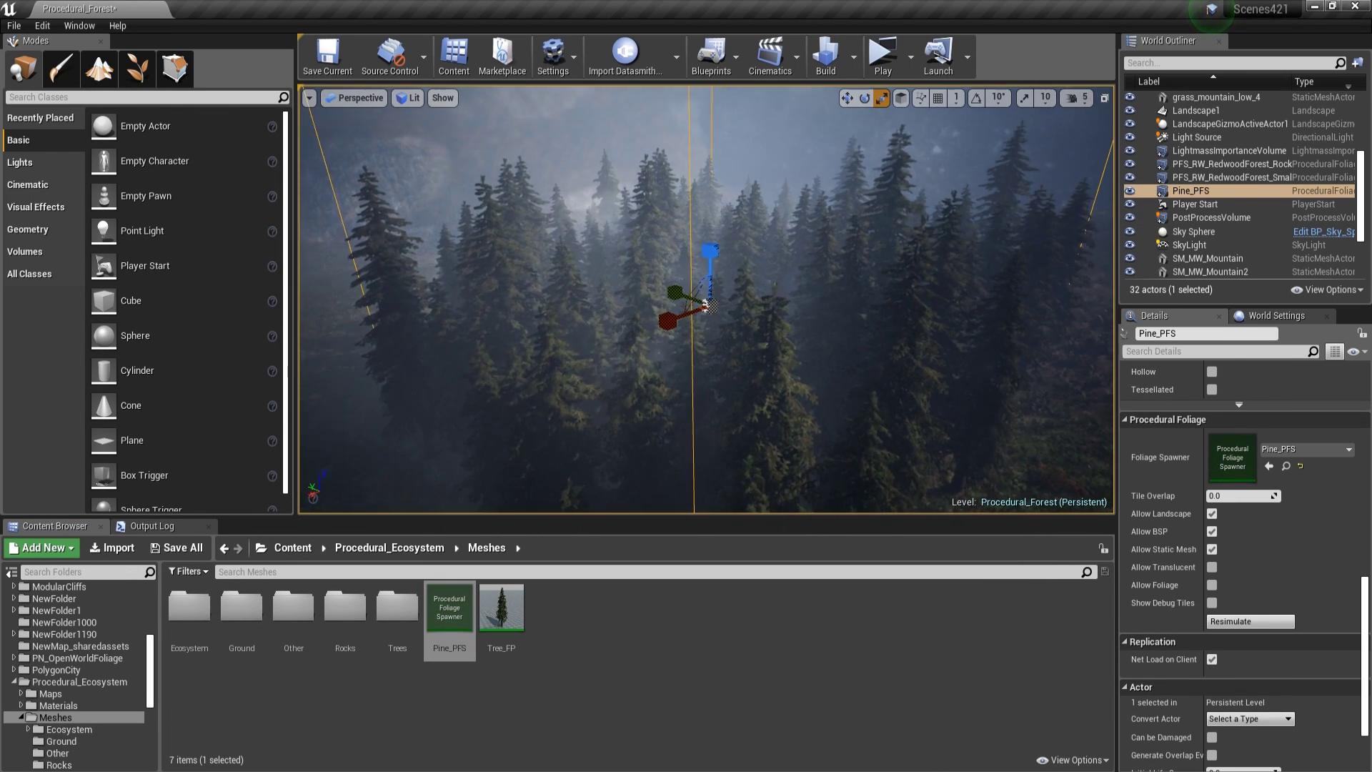
Step: Resimulate Pine_PFS with the reset Max Age and inspect the forest from several angles
{"action": "left_click", "coordinate": [1231, 620]}
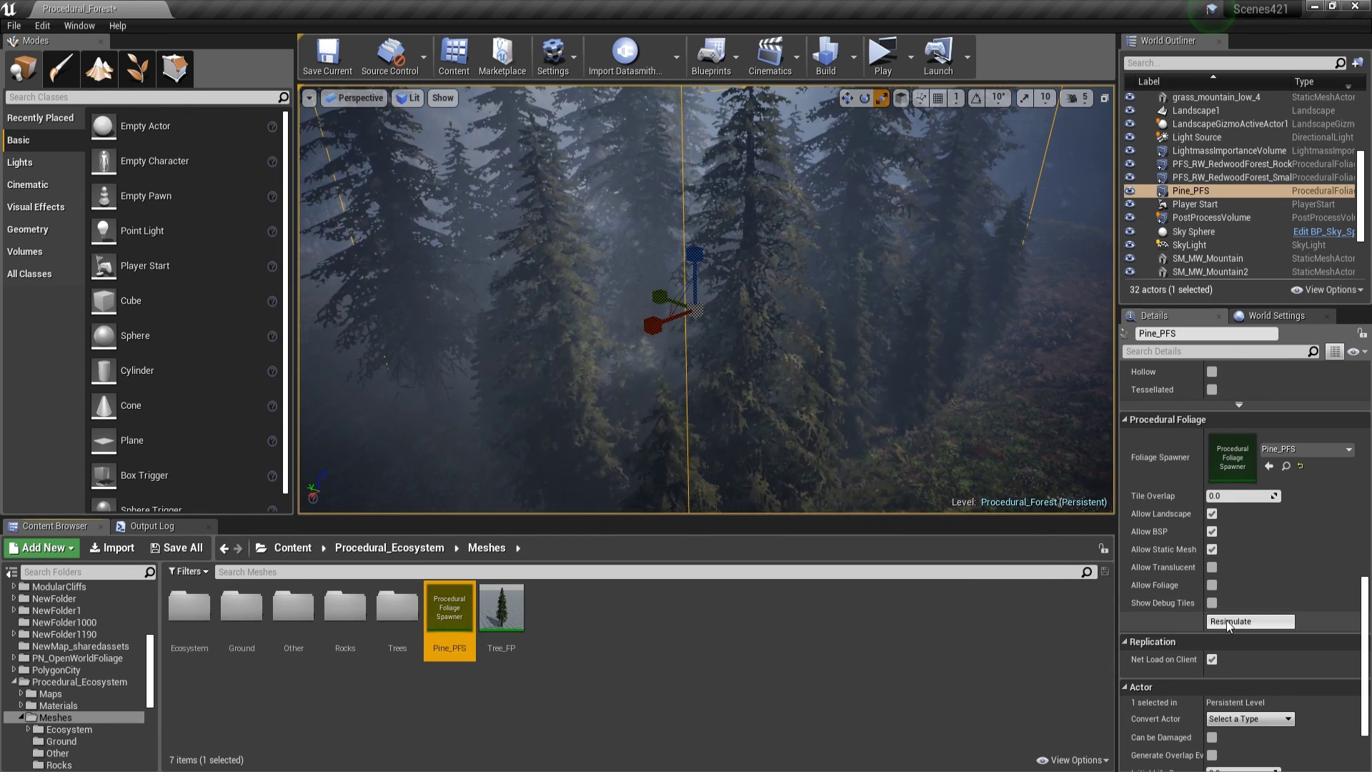
{"action": "left_click_drag", "start_coordinate": [706, 307], "coordinate": [792, 366], "text": "alt"}
{"action": "scroll", "coordinate": [793, 367], "scroll_direction": "up", "scroll_amount": 3}
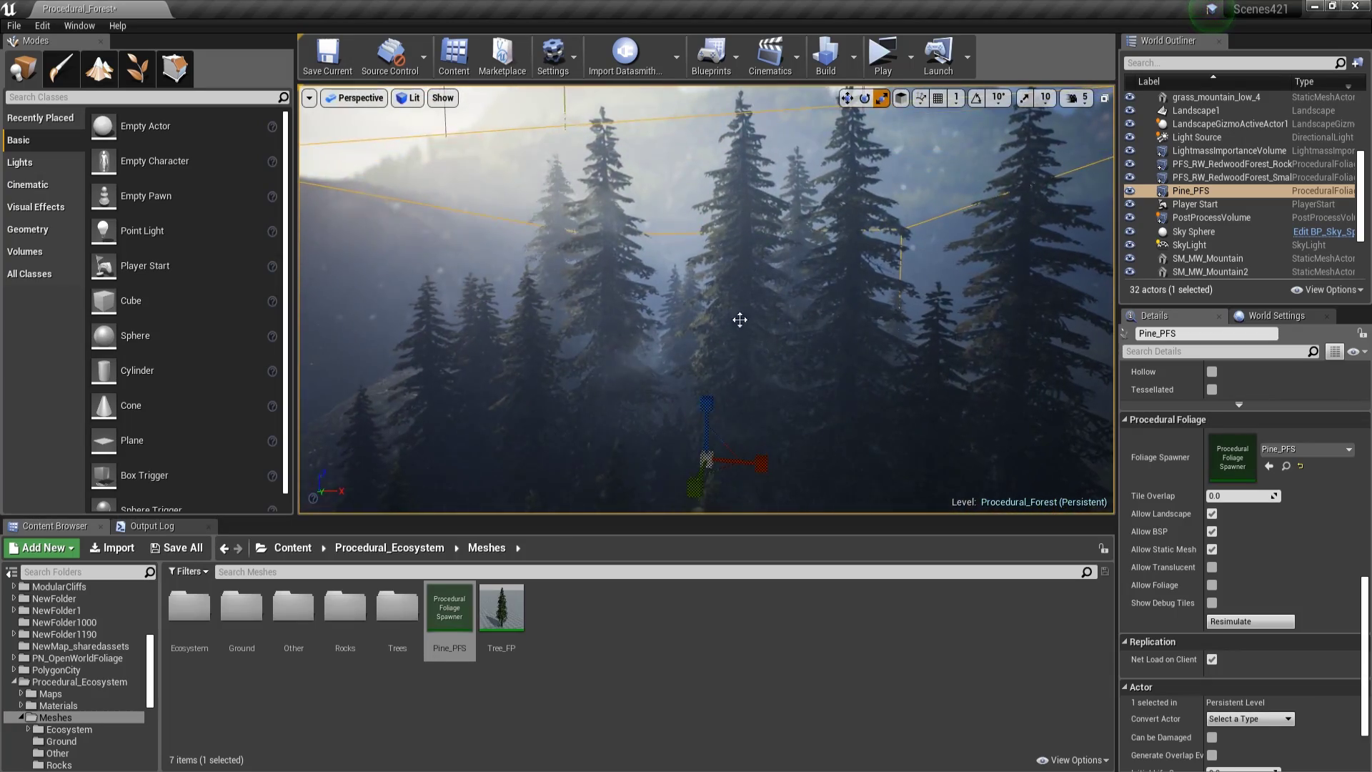
{"action": "left_click_drag", "start_coordinate": [738, 319], "coordinate": [729, 224], "text": "alt"}
{"action": "right_click_drag", "start_coordinate": [729, 223], "coordinate": [722, 372]}
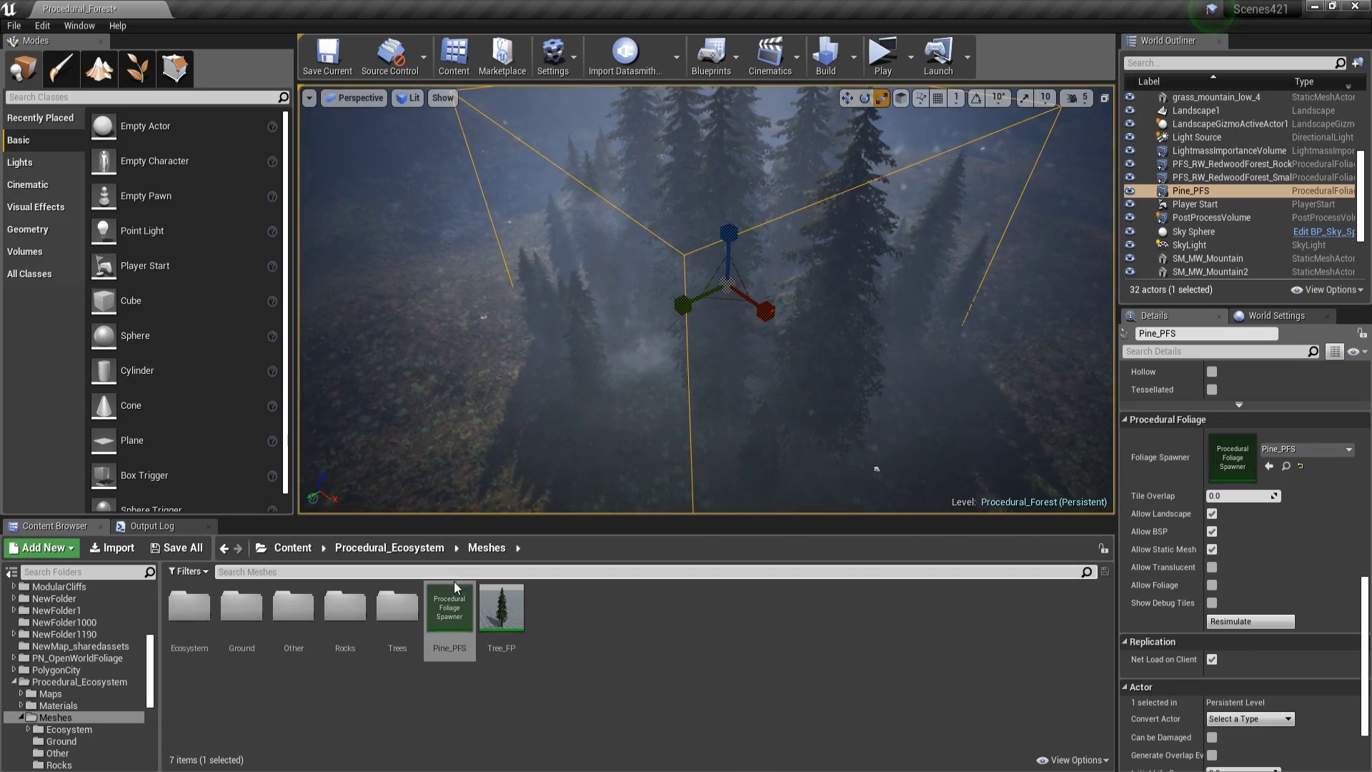
Step: Reopen Tree_FP through the Pine_PFS spawner and return its maximum Procedural Scale to 3
{"action": "double_click", "coordinate": [463, 603]}
{"action": "double_click", "coordinate": [496, 279]}
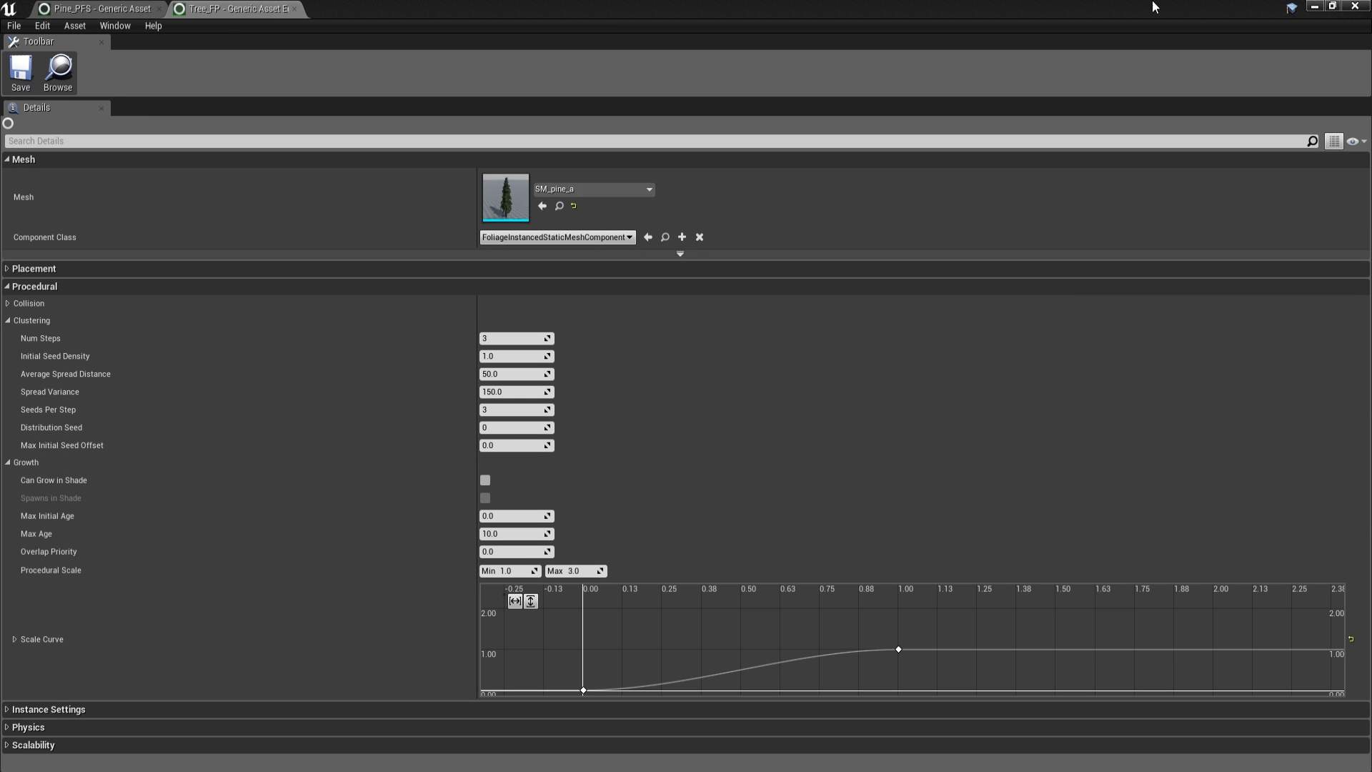
Step: Resimulate Pine_PFS with the maximum Procedural Scale of 3 and inspect the forest from several angles
{"action": "left_click", "coordinate": [1316, 5]}
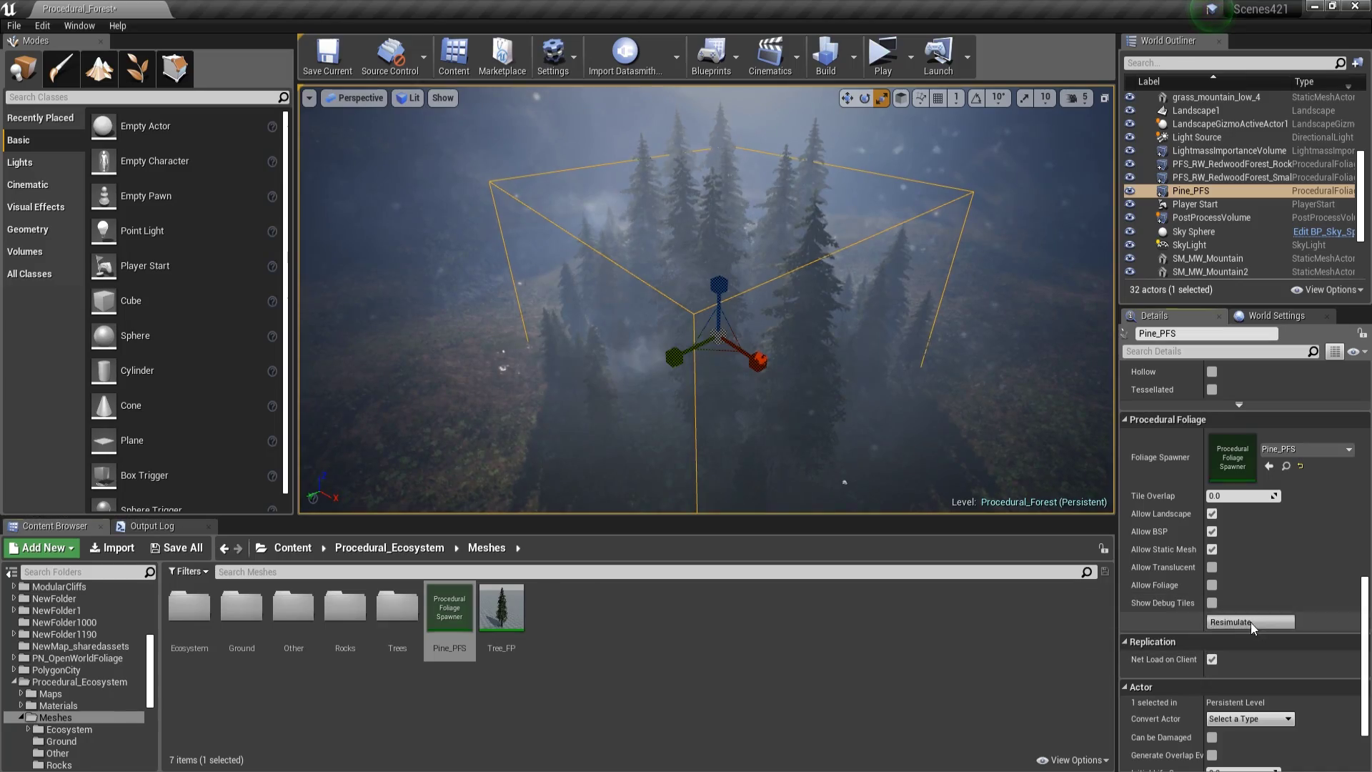
{"action": "right_click_drag", "start_coordinate": [706, 299], "coordinate": [673, 333]}
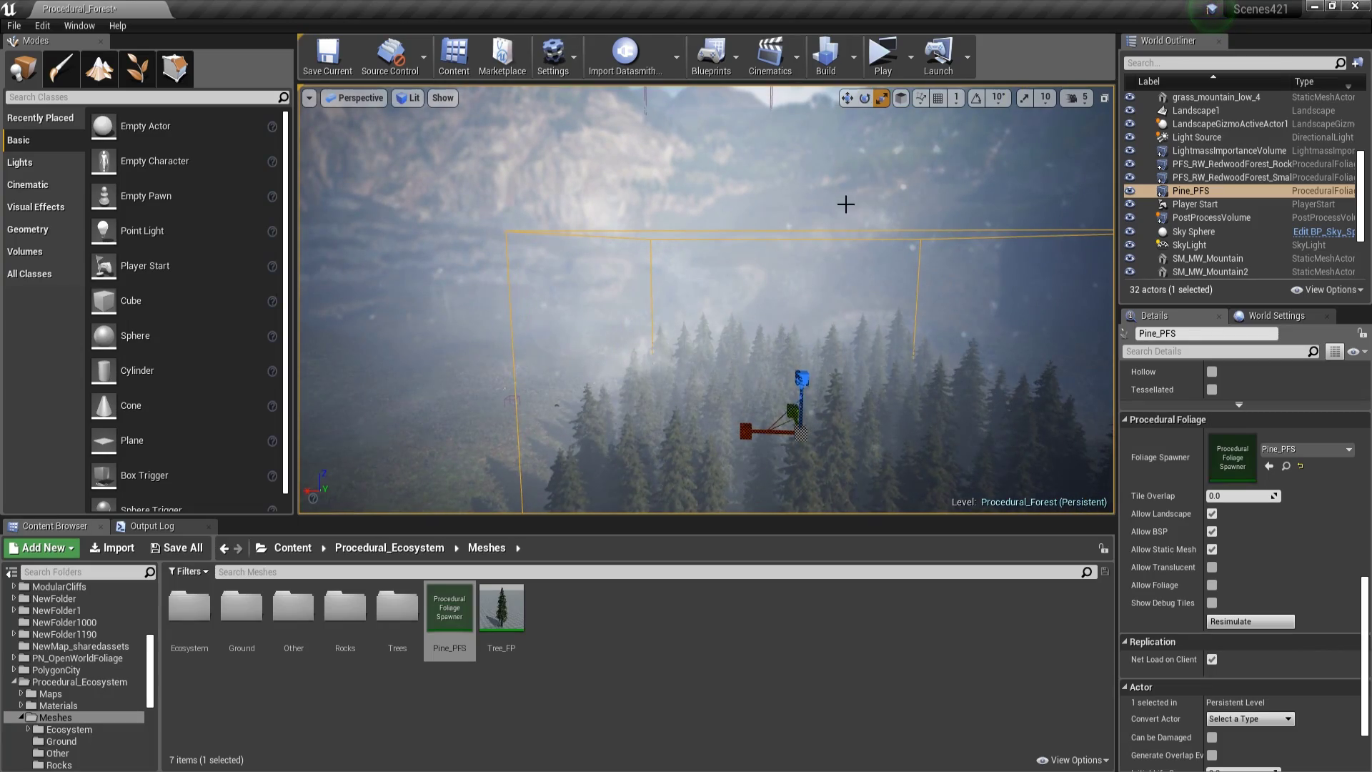
{"action": "right_click_drag", "start_coordinate": [796, 213], "coordinate": [757, 267]}
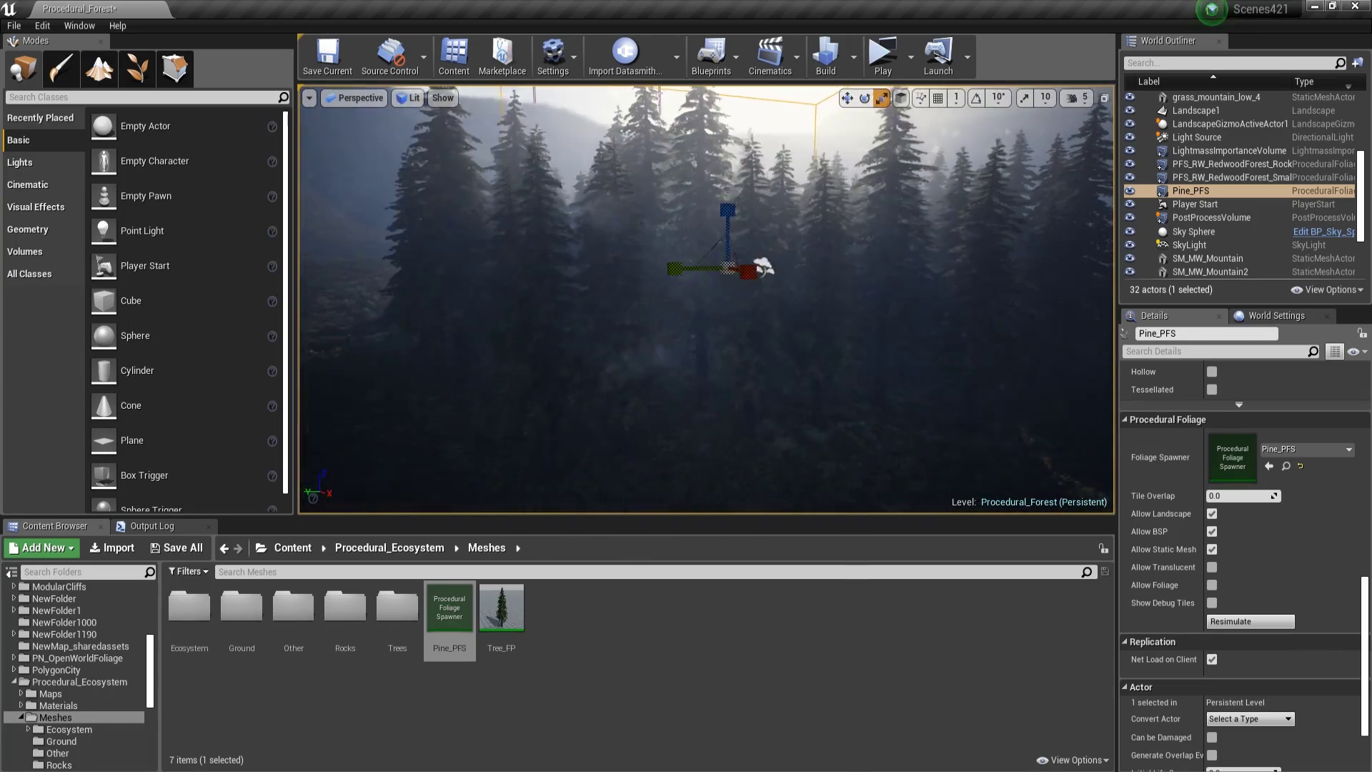
Step: Reopen Tree_FP through the Pine_PFS spawner, set its maximum Procedural Scale to 10 and Max Age to 20, and save it
{"action": "double_click", "coordinate": [447, 609]}
{"action": "double_click", "coordinate": [490, 279]}
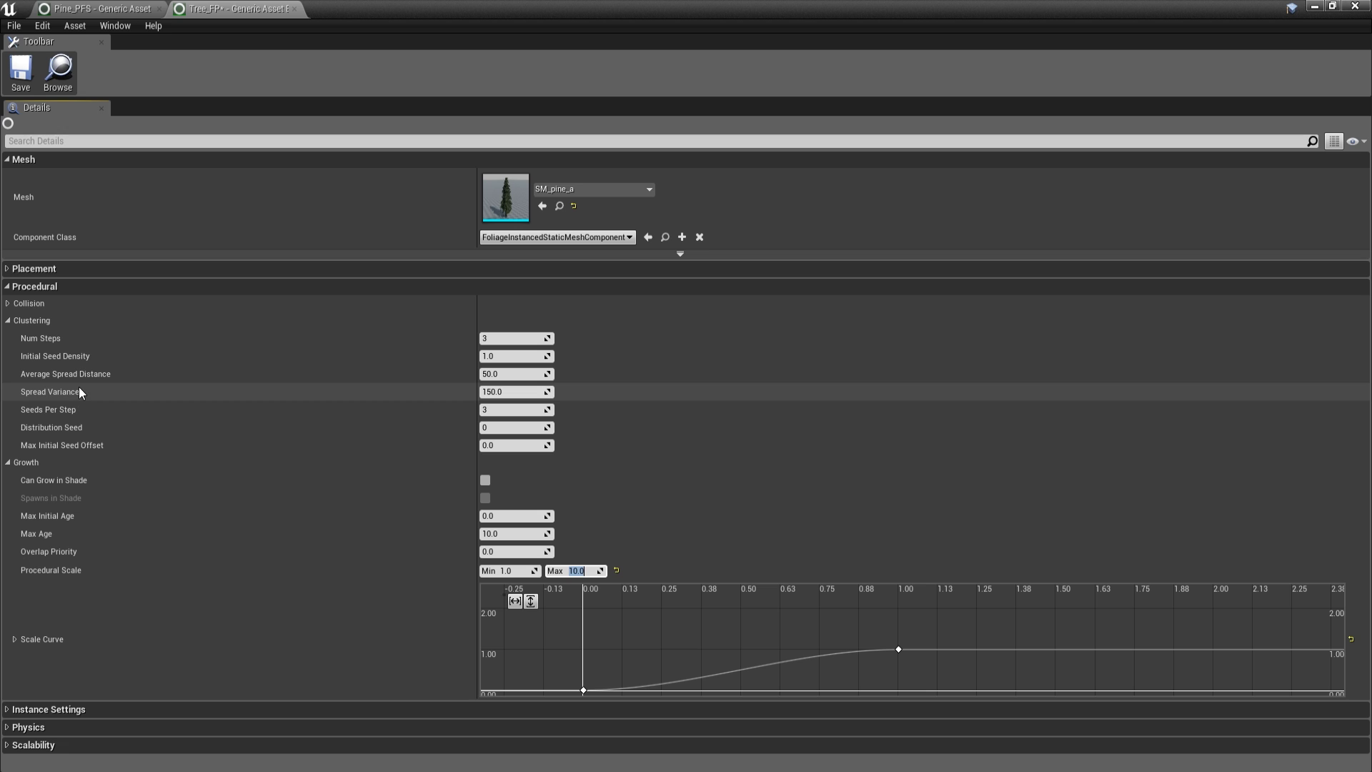
{"action": "left_click", "coordinate": [493, 538]}
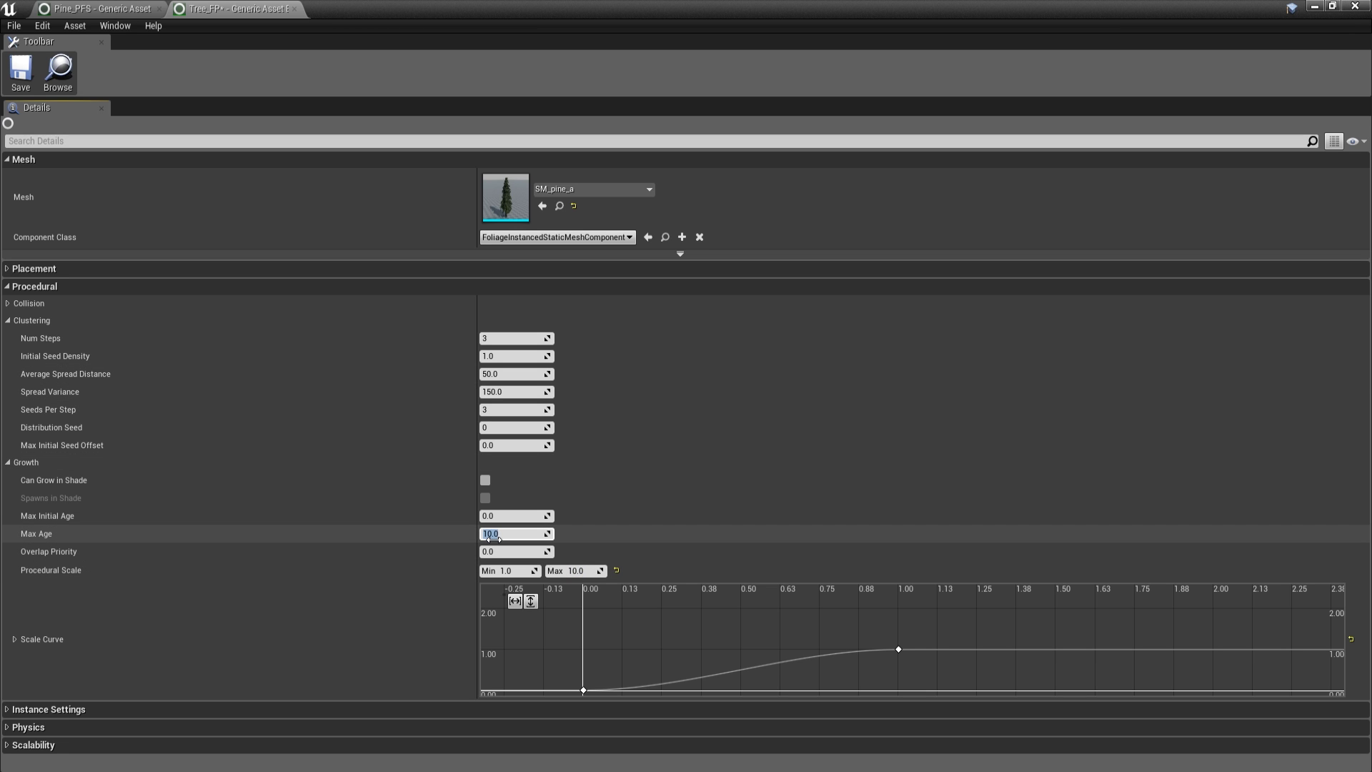
{"action": "left_click", "coordinate": [11, 323]}
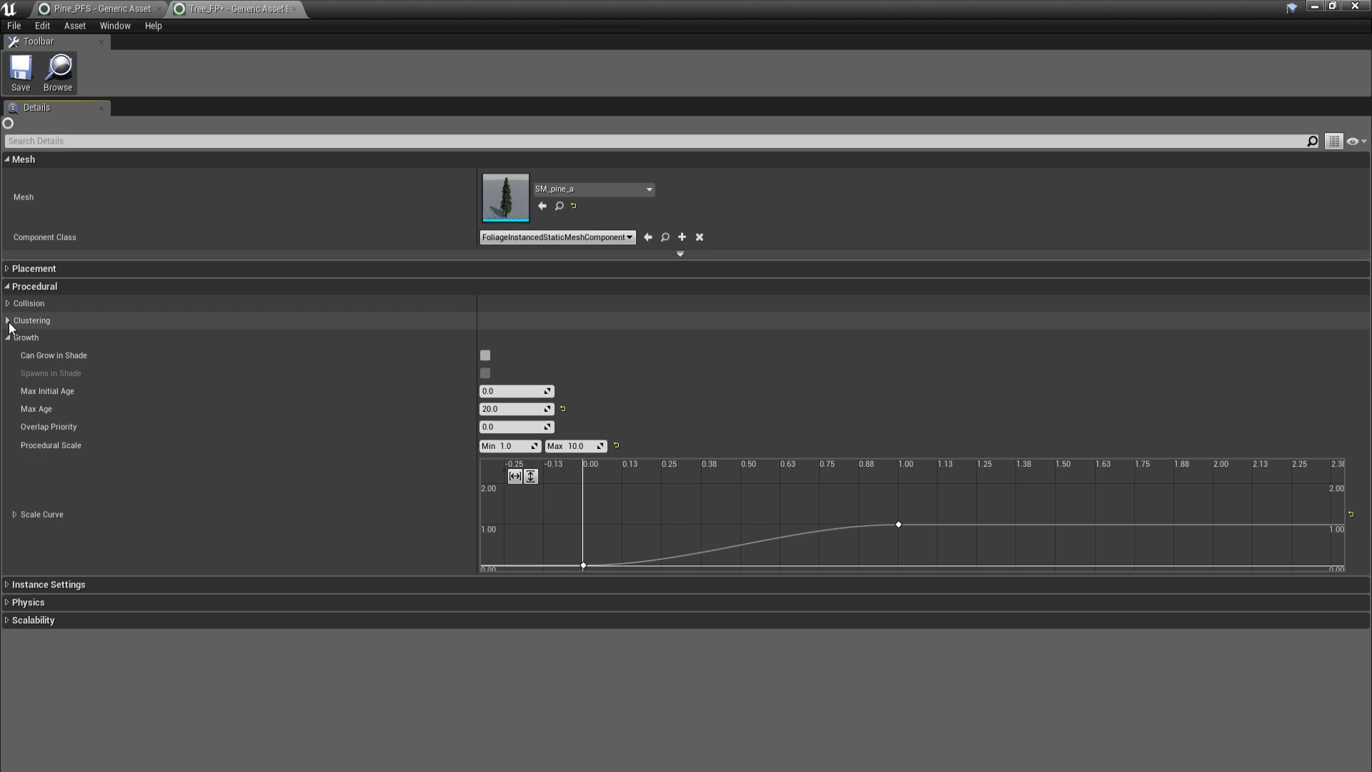
{"action": "left_click", "coordinate": [5, 337]}
{"action": "left_click", "coordinate": [5, 335]}
{"action": "left_click", "coordinate": [8, 339]}
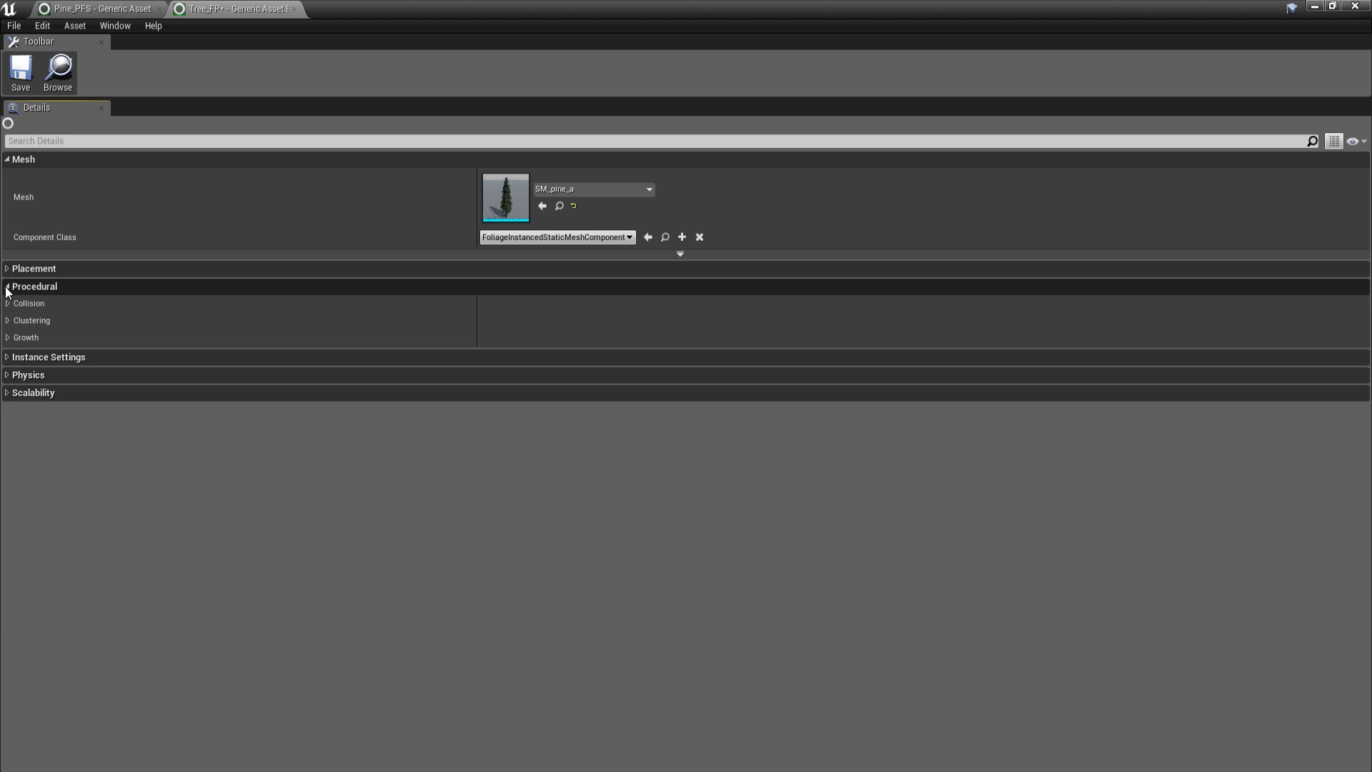
{"action": "left_click", "coordinate": [7, 287]}
Step: Resimulate Pine_PFS with the maximum scale of 10 and Max Age of 20, and check the trees in the viewport
{"action": "left_click", "coordinate": [1313, 7]}
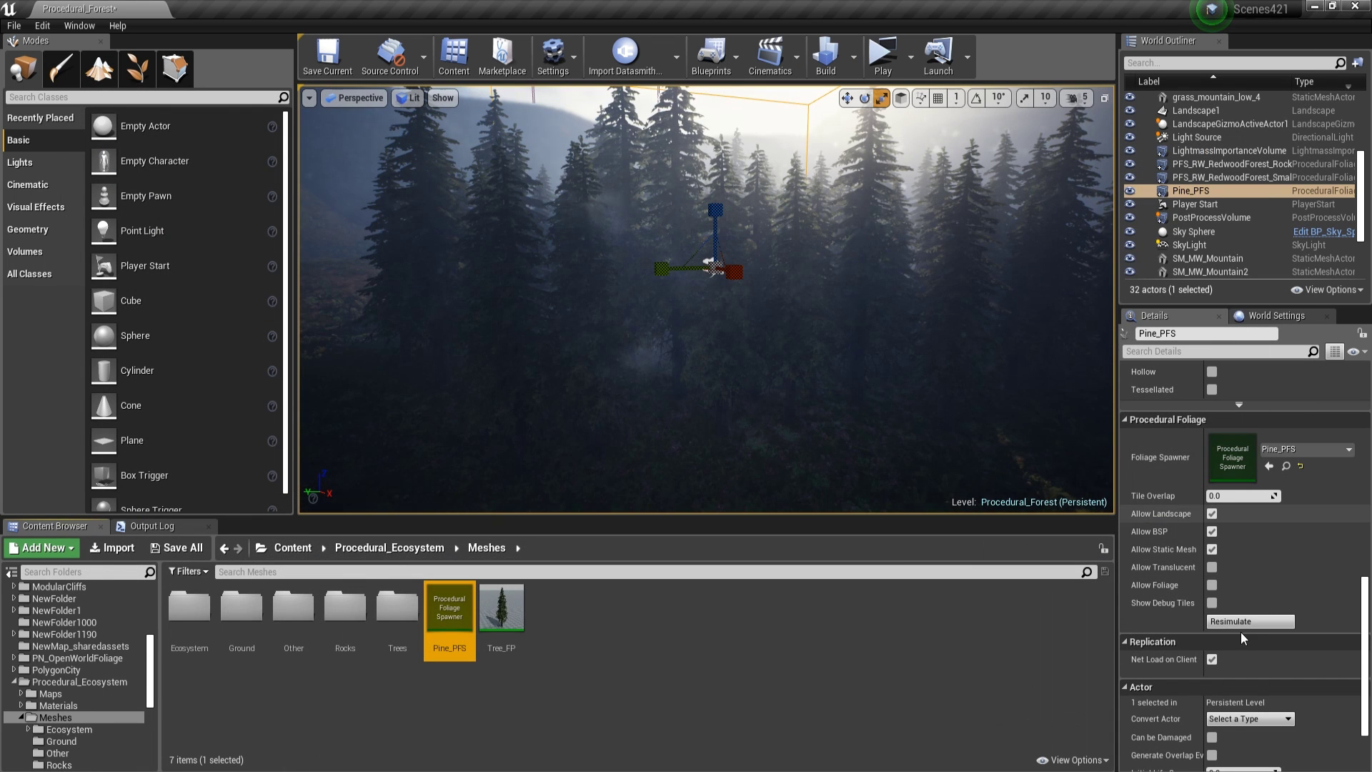
{"action": "left_click", "coordinate": [1249, 627]}
{"action": "mouse_move", "coordinate": [775, 366]}
{"action": "right_mouse_down"}
{"action": "mouse_move", "coordinate": [628, 404]}
{"action": "mouse_move", "coordinate": [1051, 432]}
{"action": "mouse_move", "coordinate": [789, 375]}
{"action": "right_mouse_up"}
Step: Reopen Tree_FP through the Pine_PFS spawner, set its maximum Procedural Scale to 20, and save it
{"action": "double_click", "coordinate": [449, 616]}
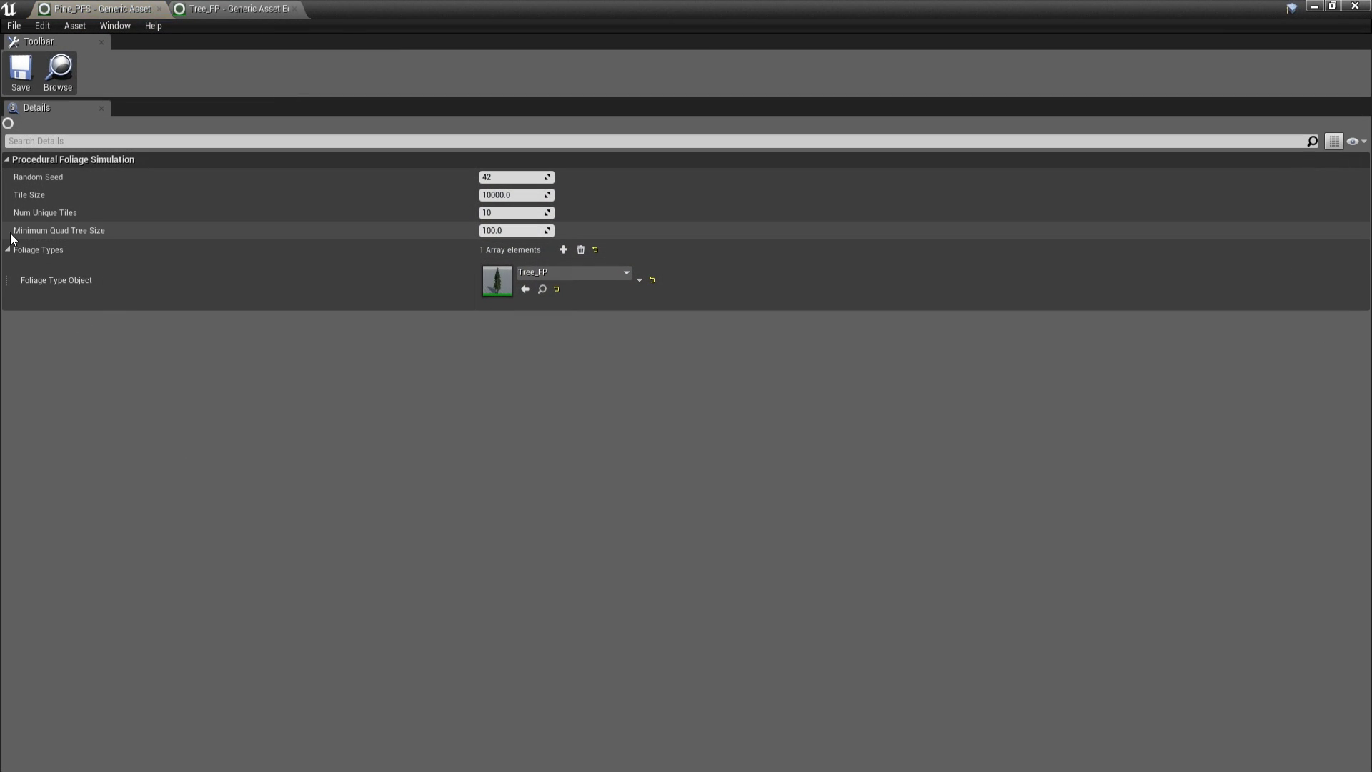
{"action": "left_click", "coordinate": [236, 8]}
{"action": "left_click", "coordinate": [9, 269]}
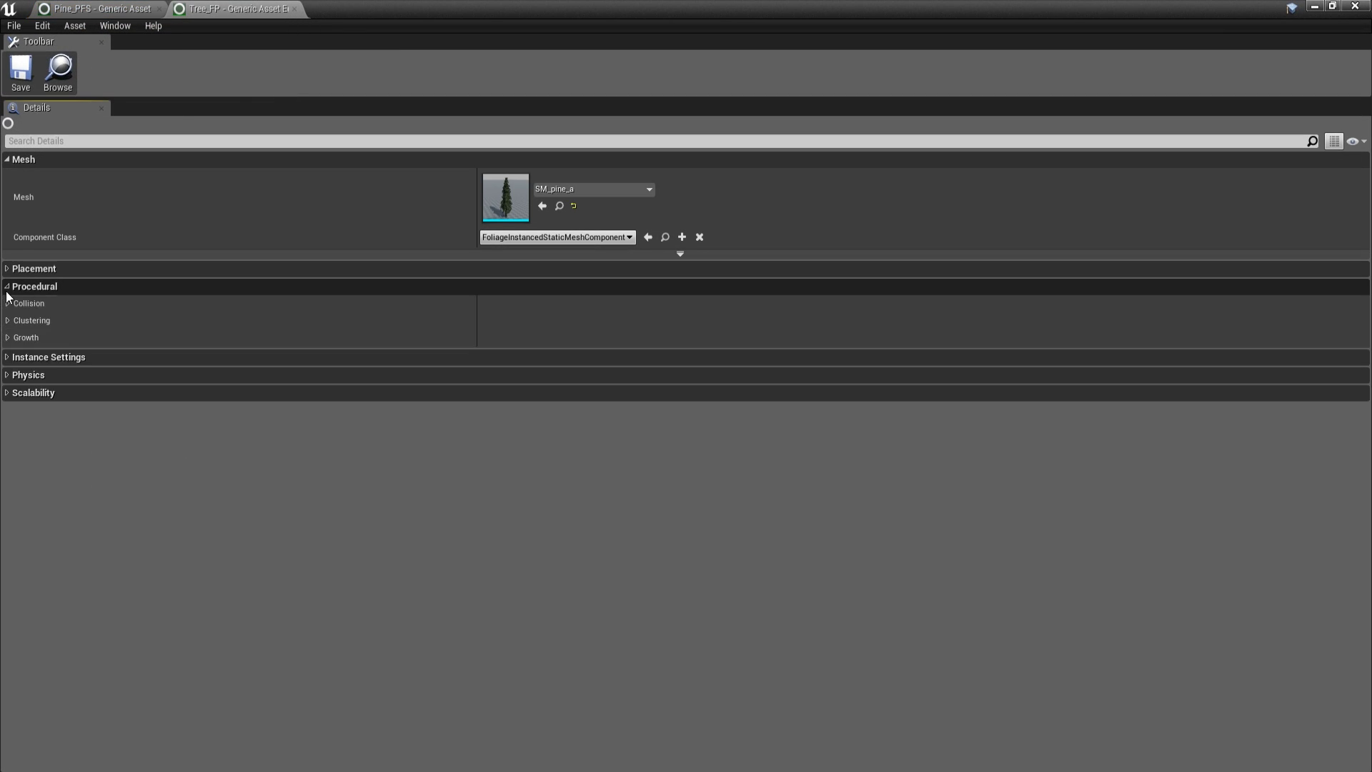
{"action": "left_click", "coordinate": [7, 411]}
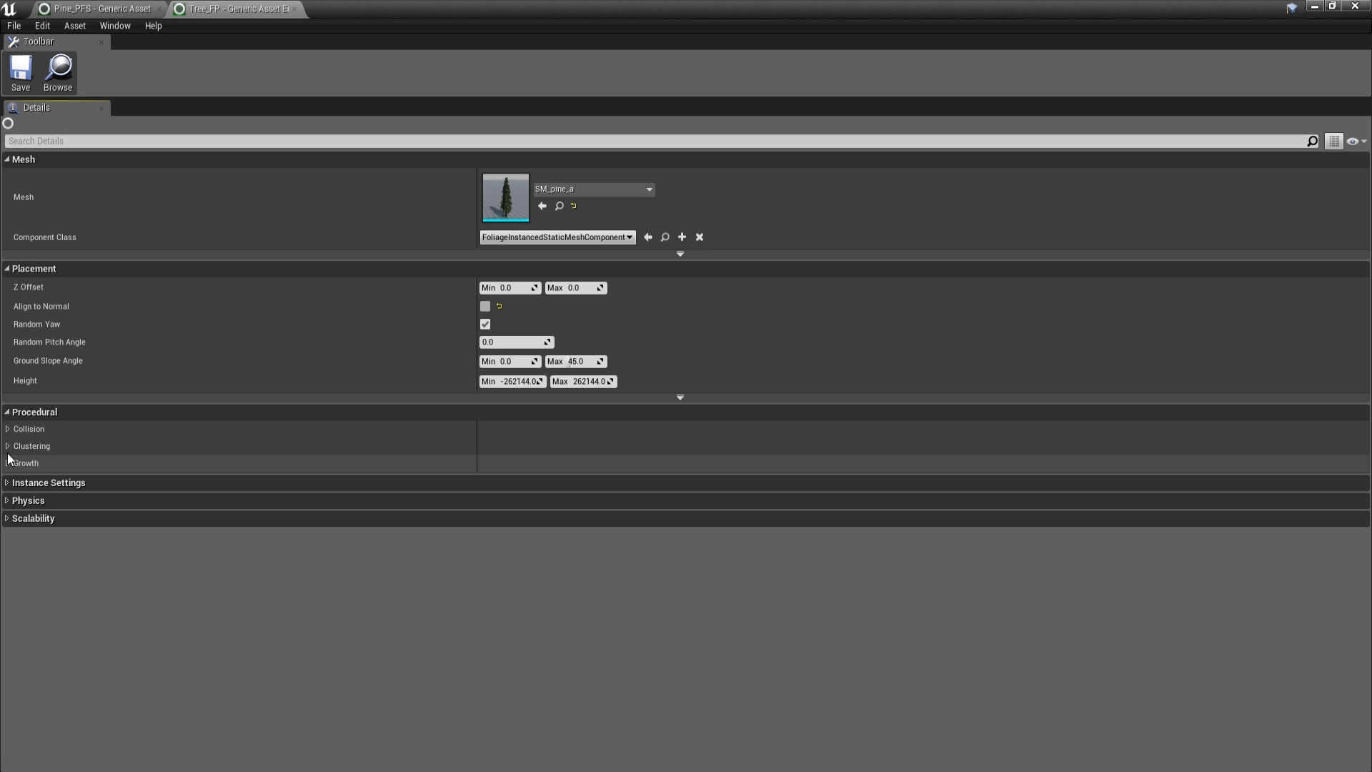
{"action": "left_click", "coordinate": [8, 463]}
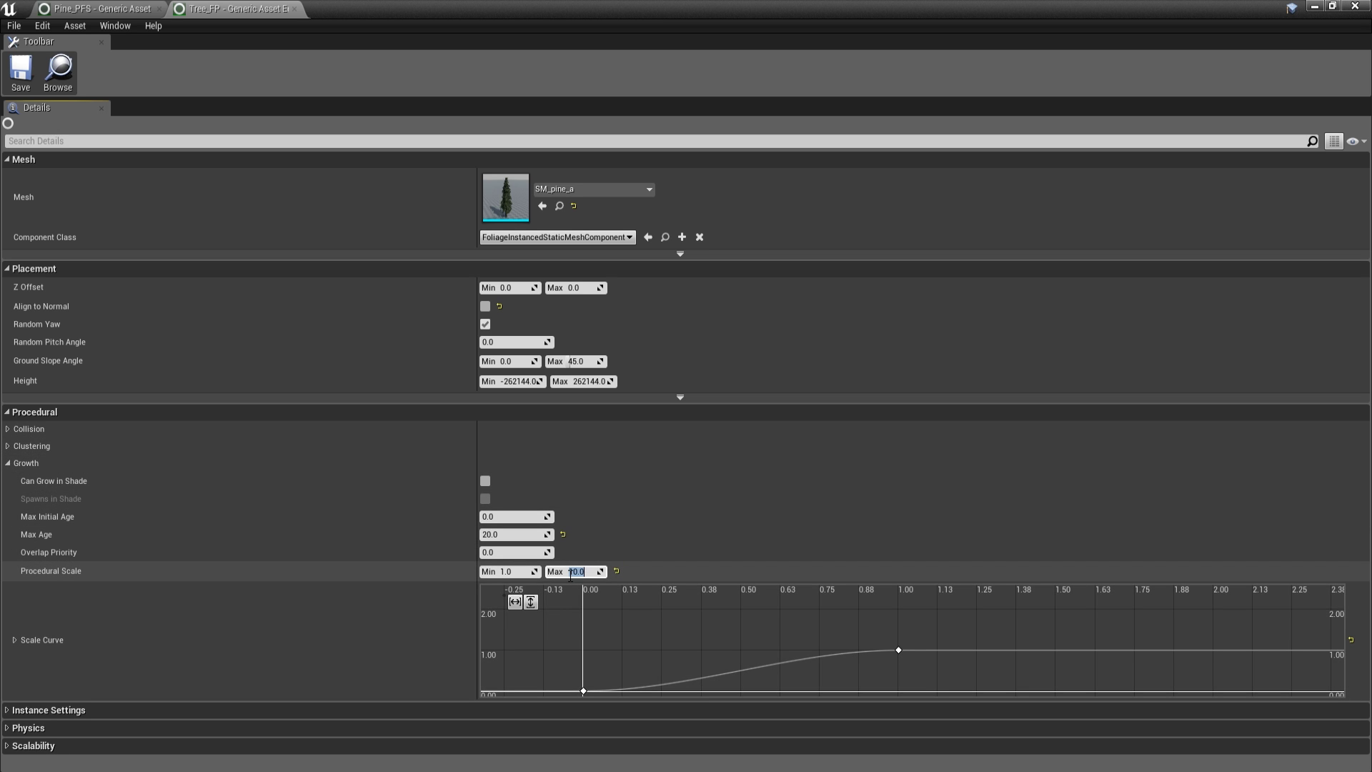
{"action": "left_click", "coordinate": [22, 70]}
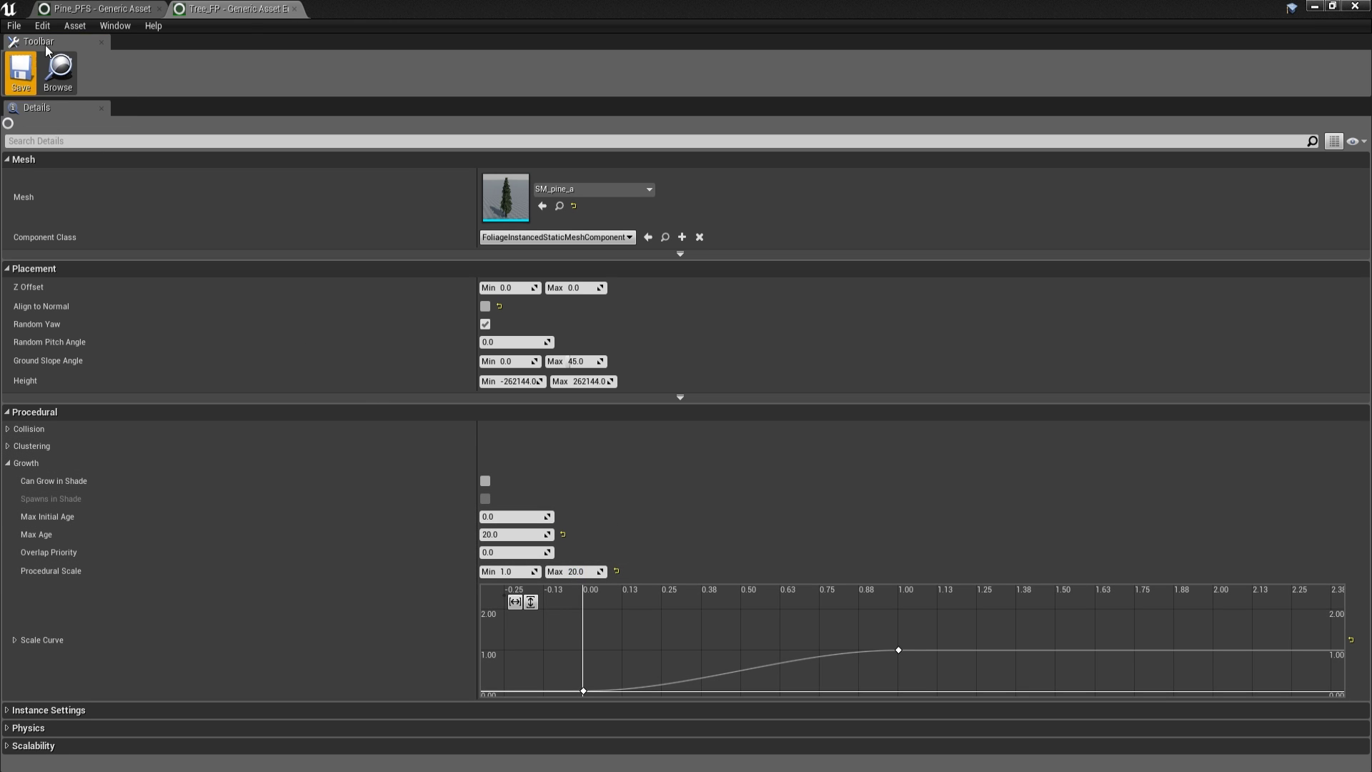
Step: Resimulate Pine_PFS with the maximum scale of 20 and inspect the trees near ground level
{"action": "left_click", "coordinate": [1316, 6]}
{"action": "left_click", "coordinate": [1250, 621]}
{"action": "right_click_drag", "start_coordinate": [778, 388], "coordinate": [922, 429]}
{"action": "key", "text": "w"}
{"action": "right_click_drag", "start_coordinate": [729, 386], "coordinate": [707, 386]}
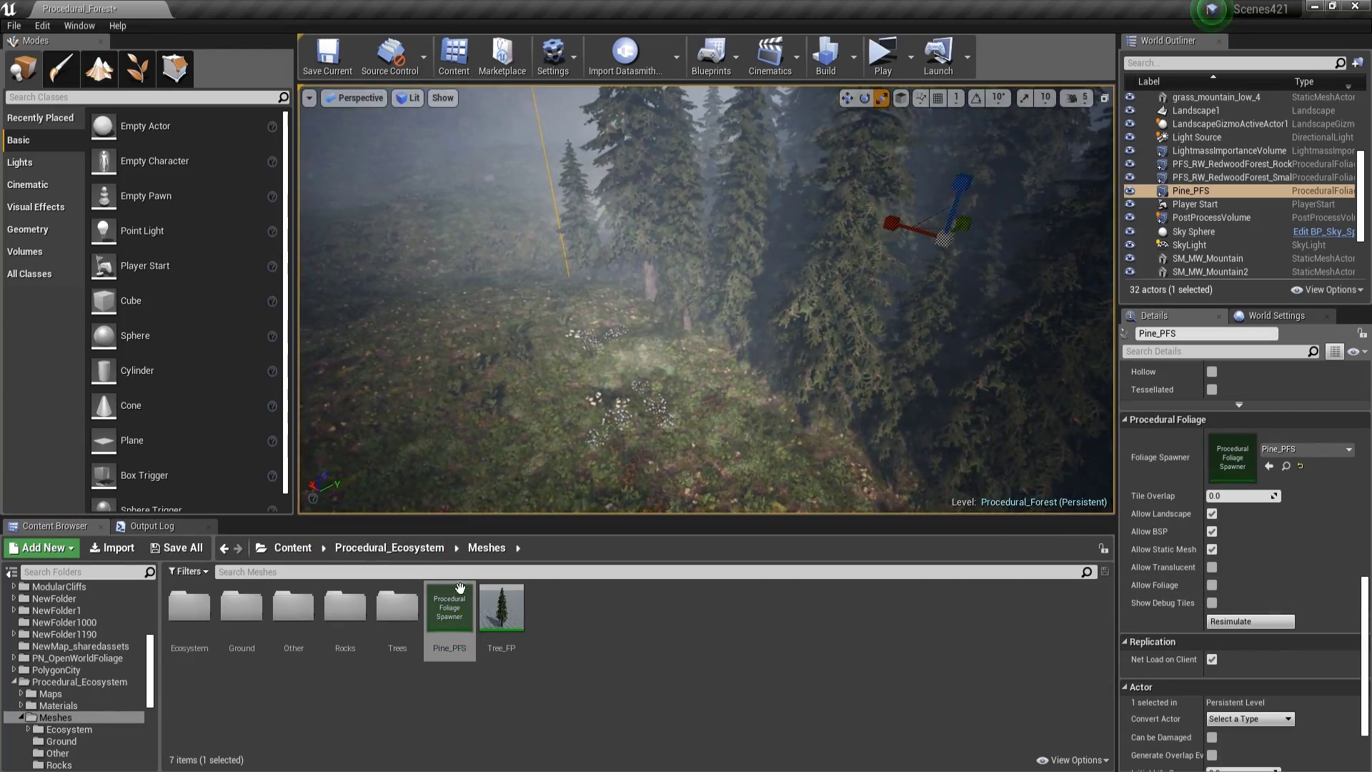
Step: Reopen Tree_FP, set the Initial Seed Density in its Clustering settings to 0.6, and save it
{"action": "double_click", "coordinate": [449, 607]}
{"action": "left_click", "coordinate": [214, 8]}
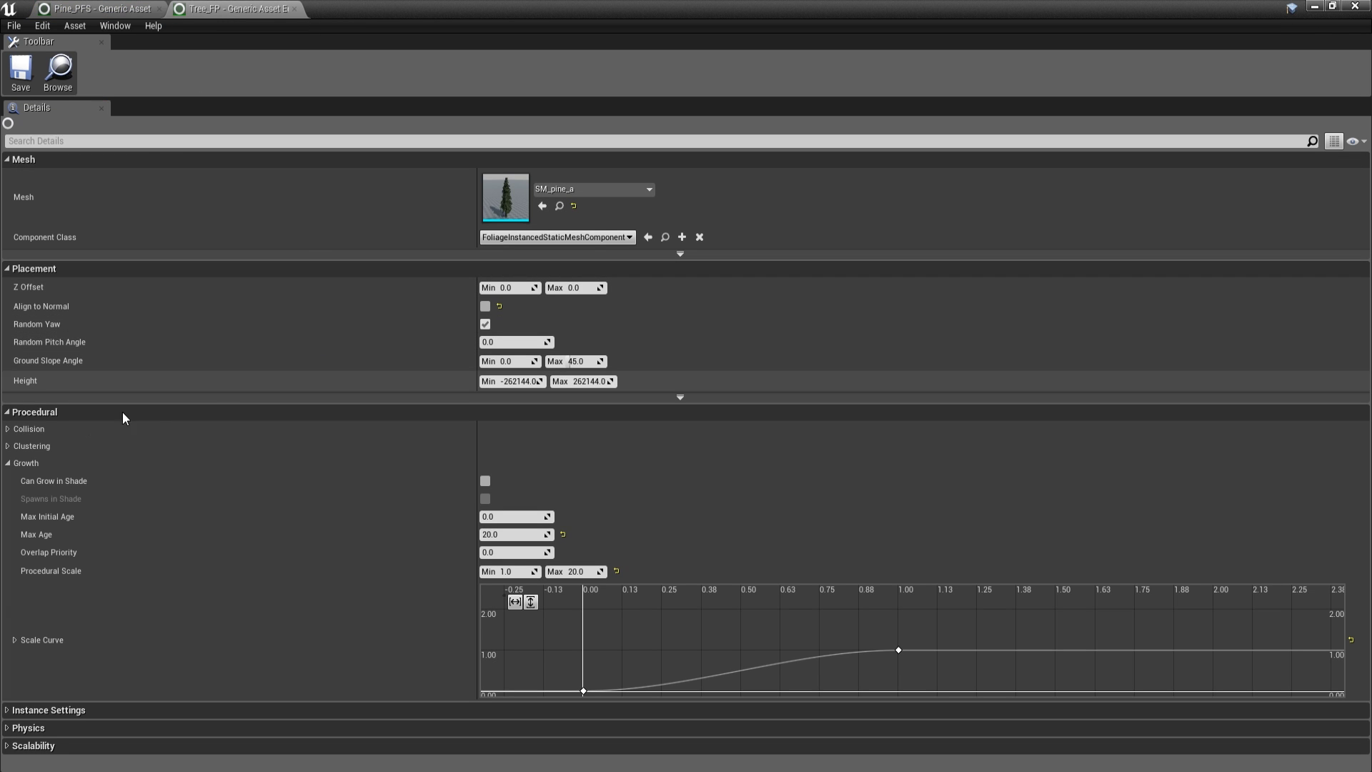
{"action": "left_click", "coordinate": [9, 430]}
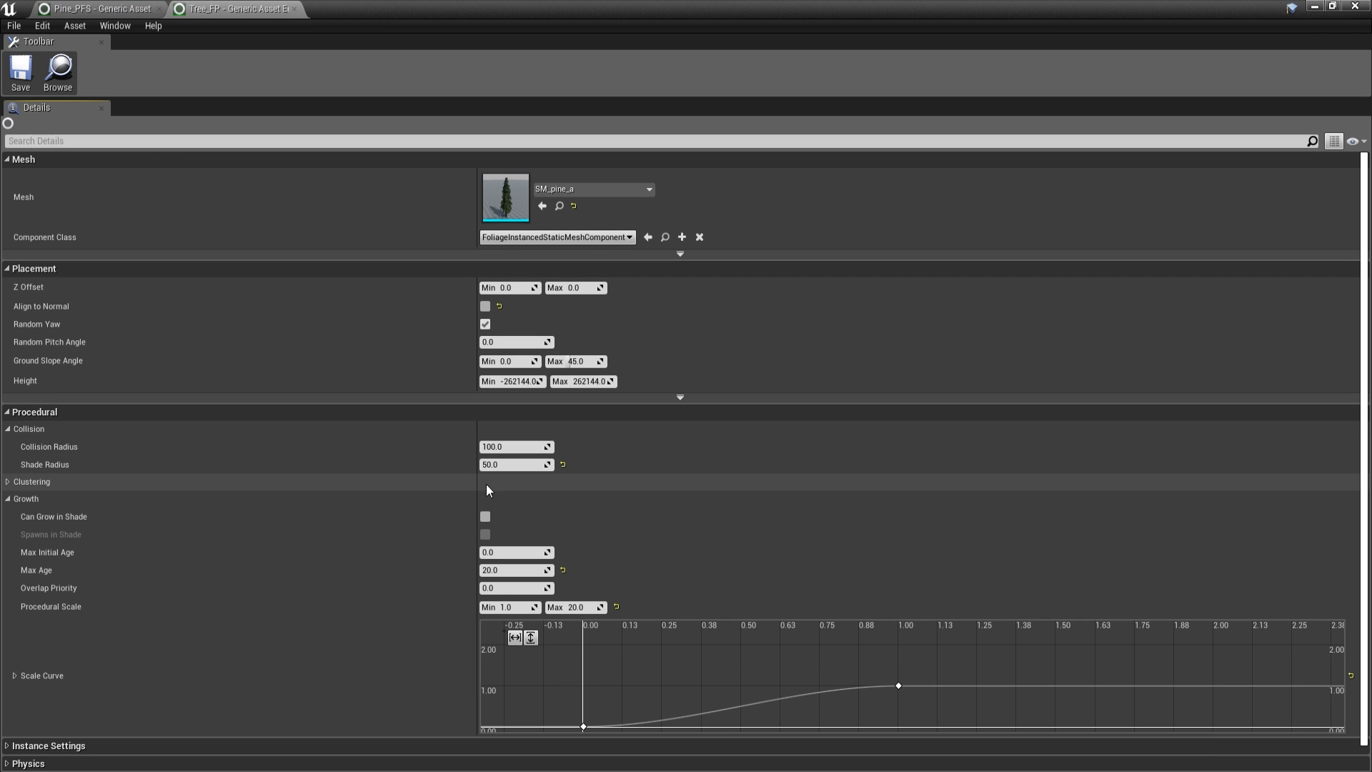
{"action": "left_click", "coordinate": [7, 483]}
{"action": "left_click", "coordinate": [516, 520]}
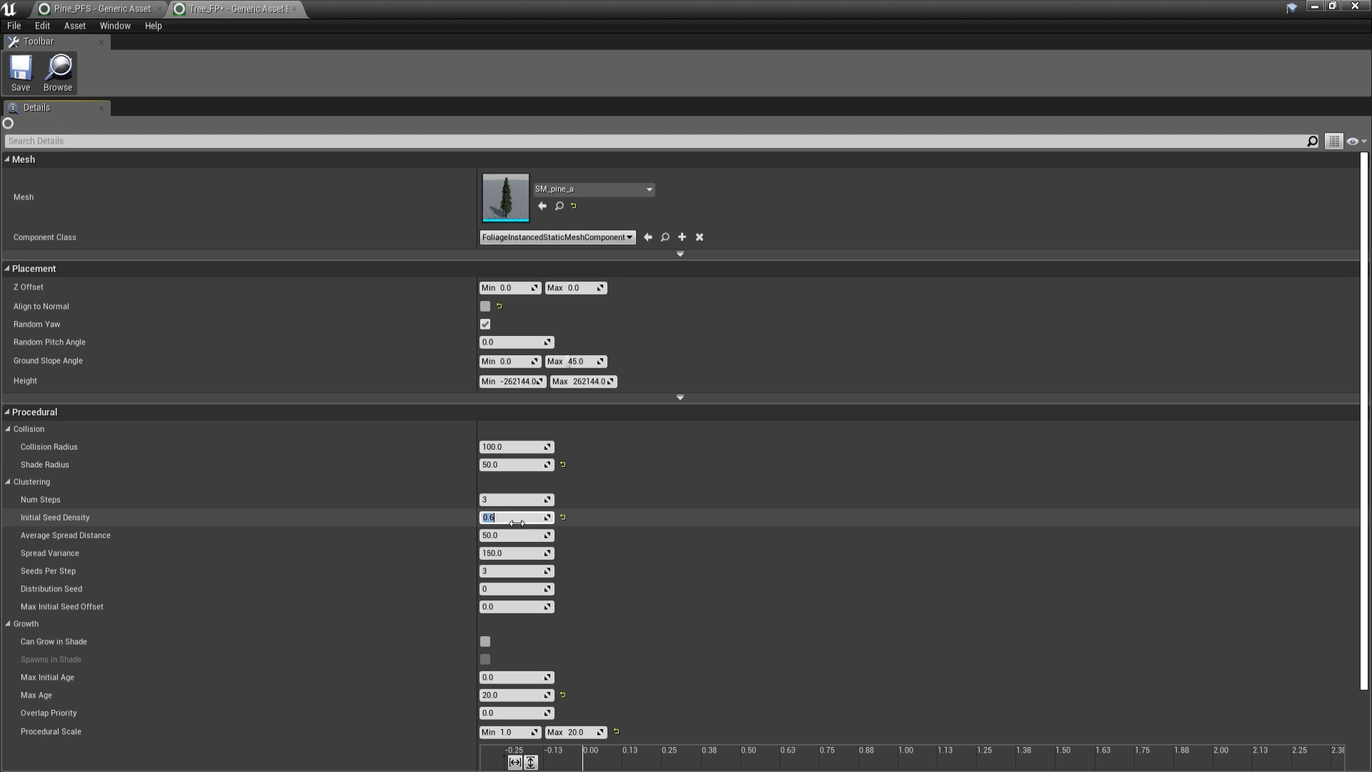
{"action": "left_click", "coordinate": [21, 71]}
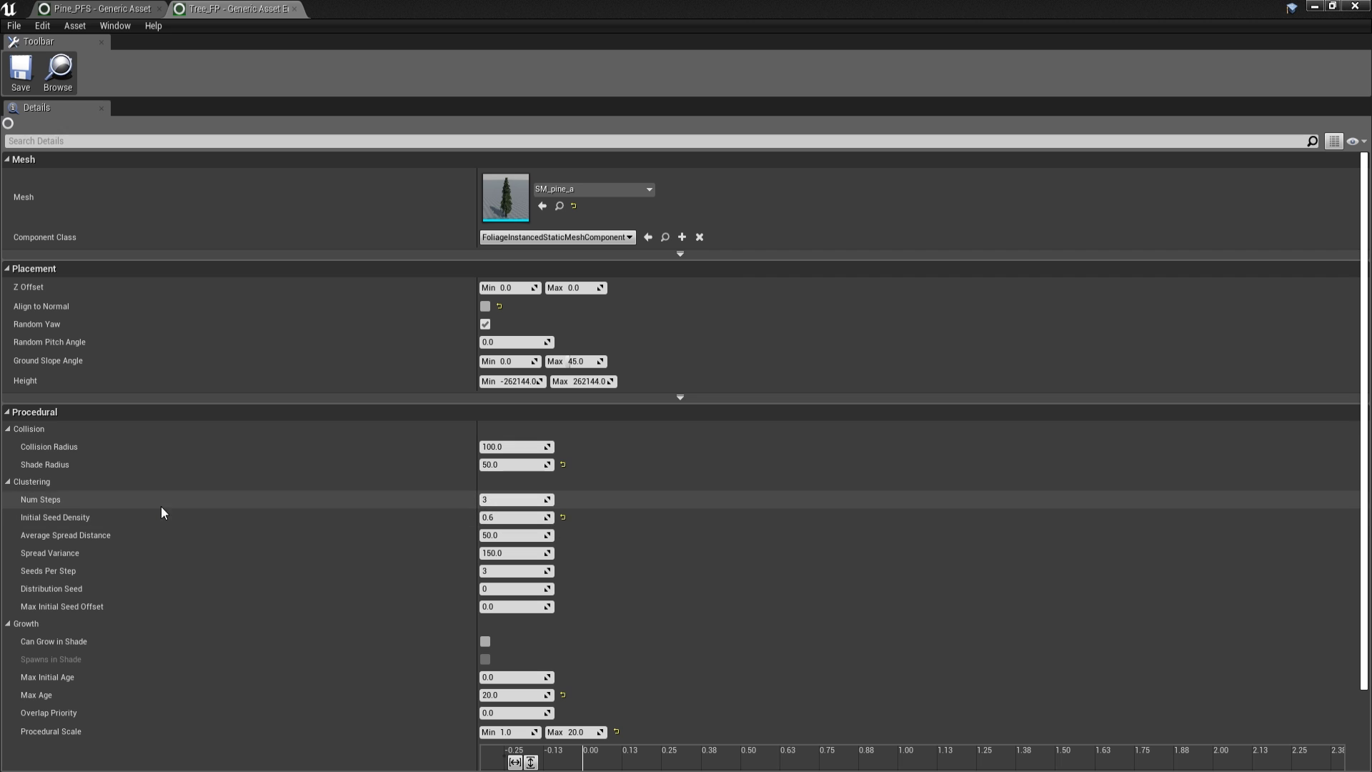
Step: Set Tree_FP's Num Steps to 1 and resimulate Pine_PFS to view the resulting tree spread
{"action": "left_click", "coordinate": [494, 501]}
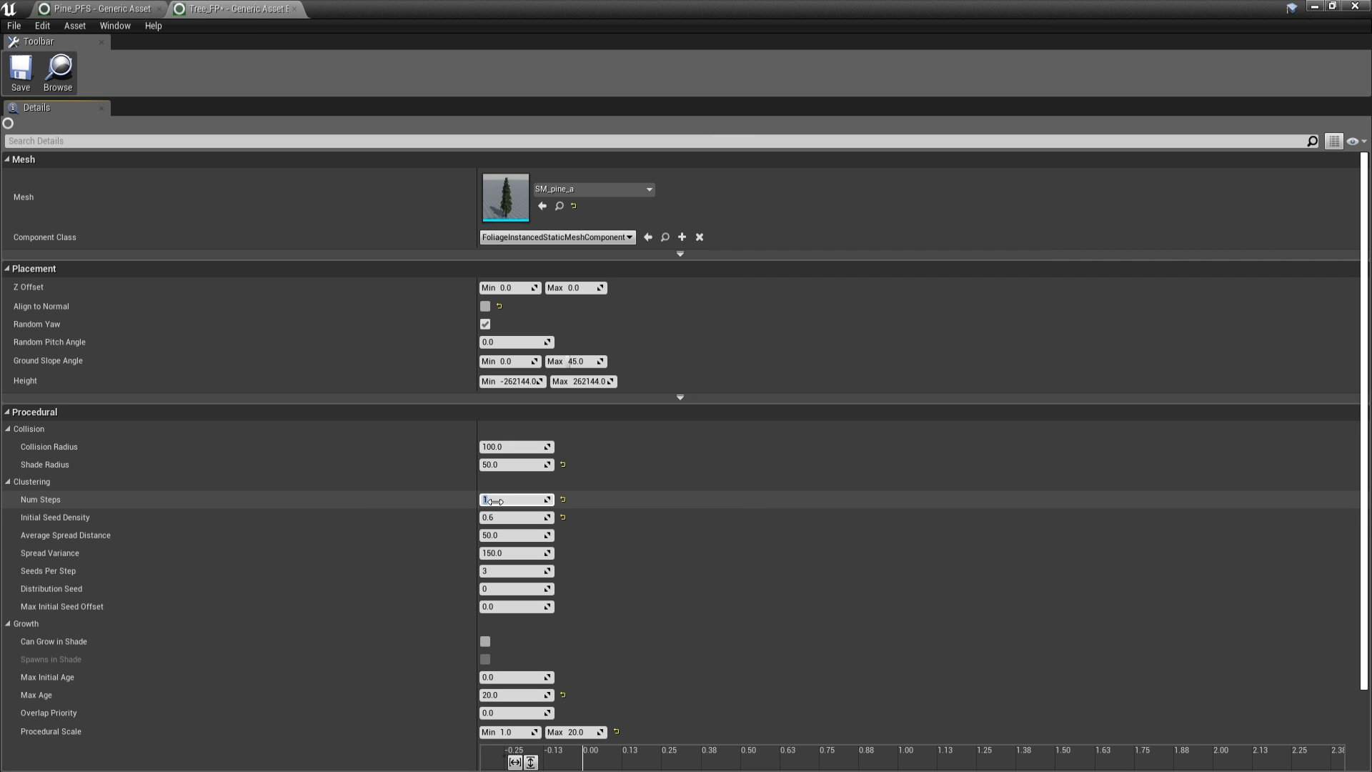
{"action": "left_click", "coordinate": [1315, 6]}
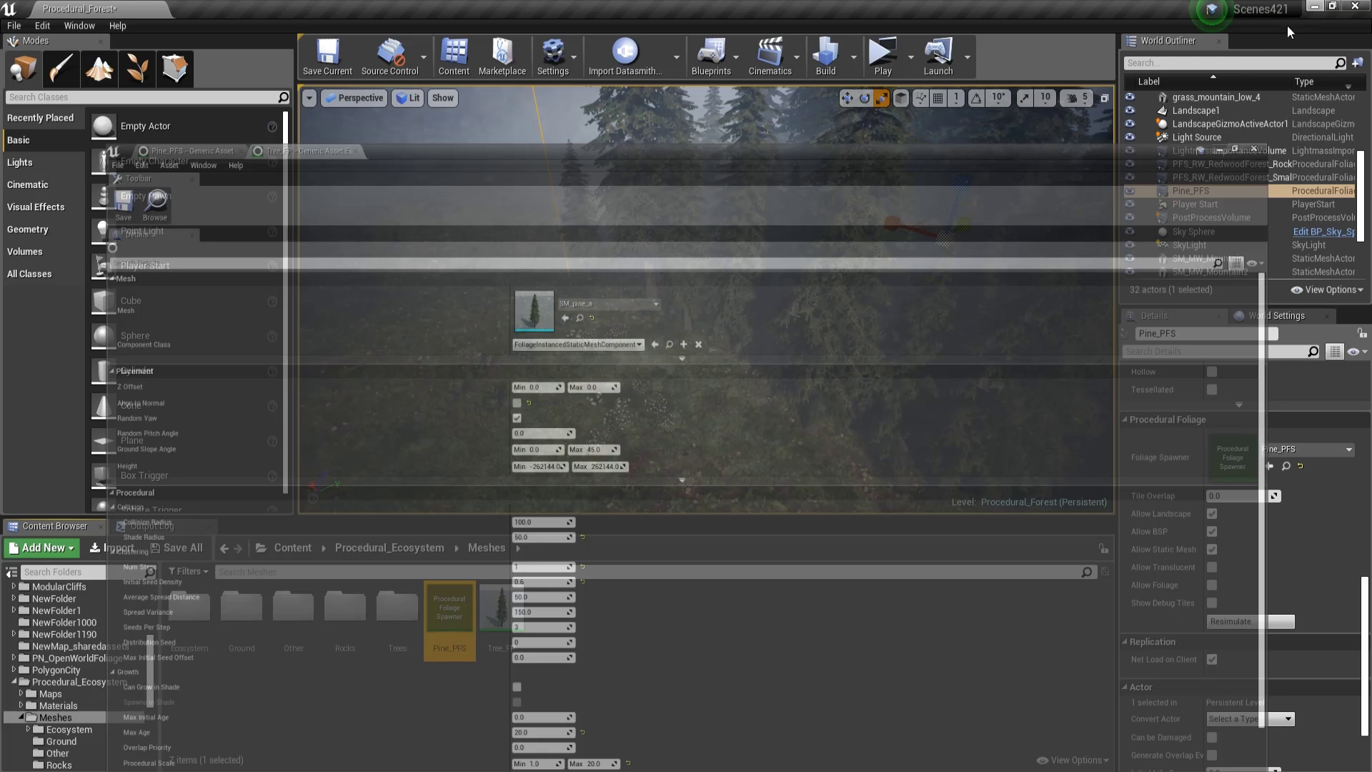
{"action": "left_click", "coordinate": [1218, 629]}
{"action": "right_click_drag", "start_coordinate": [706, 299], "coordinate": [893, 265]}
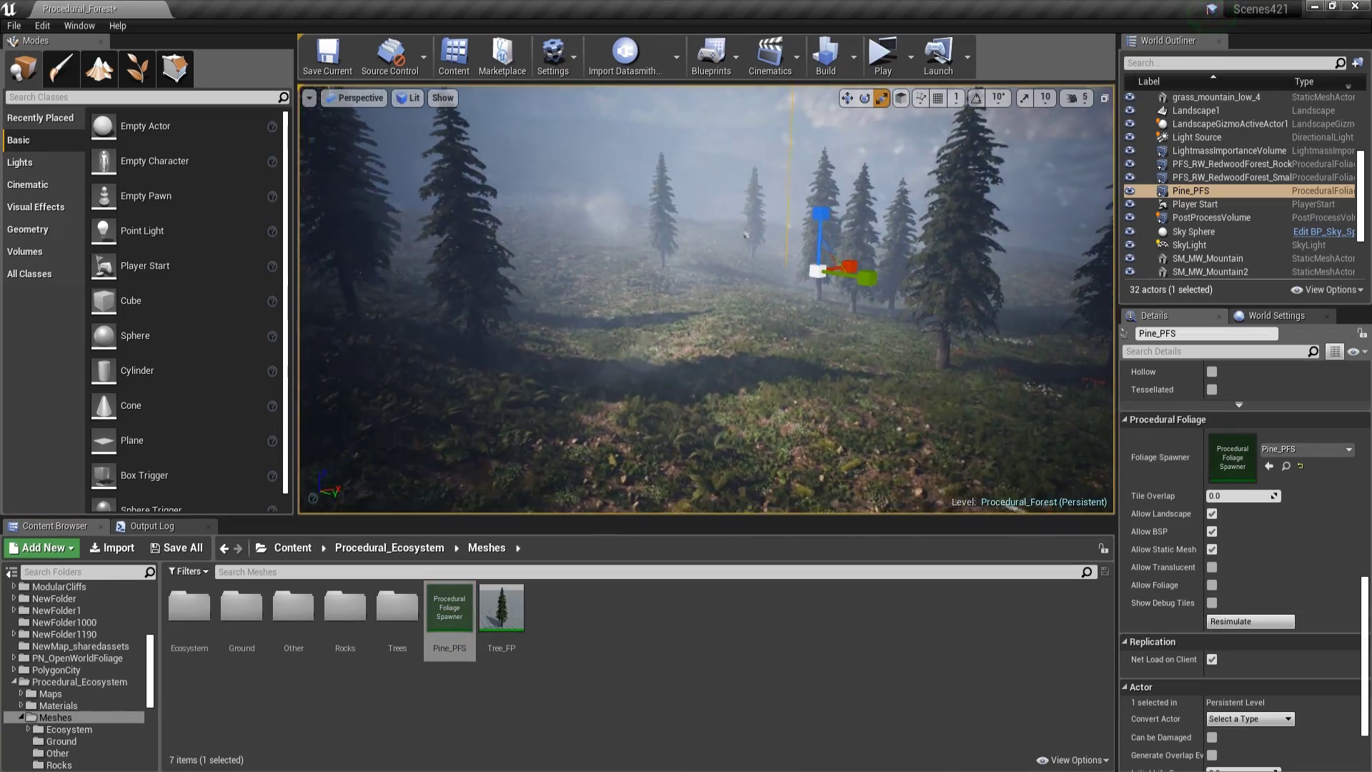
Step: Reopen Tree_FP through the Pine_PFS spawner, return its Num Steps to 3, and save it
{"action": "double_click", "coordinate": [443, 608]}
{"action": "left_click", "coordinate": [244, 7]}
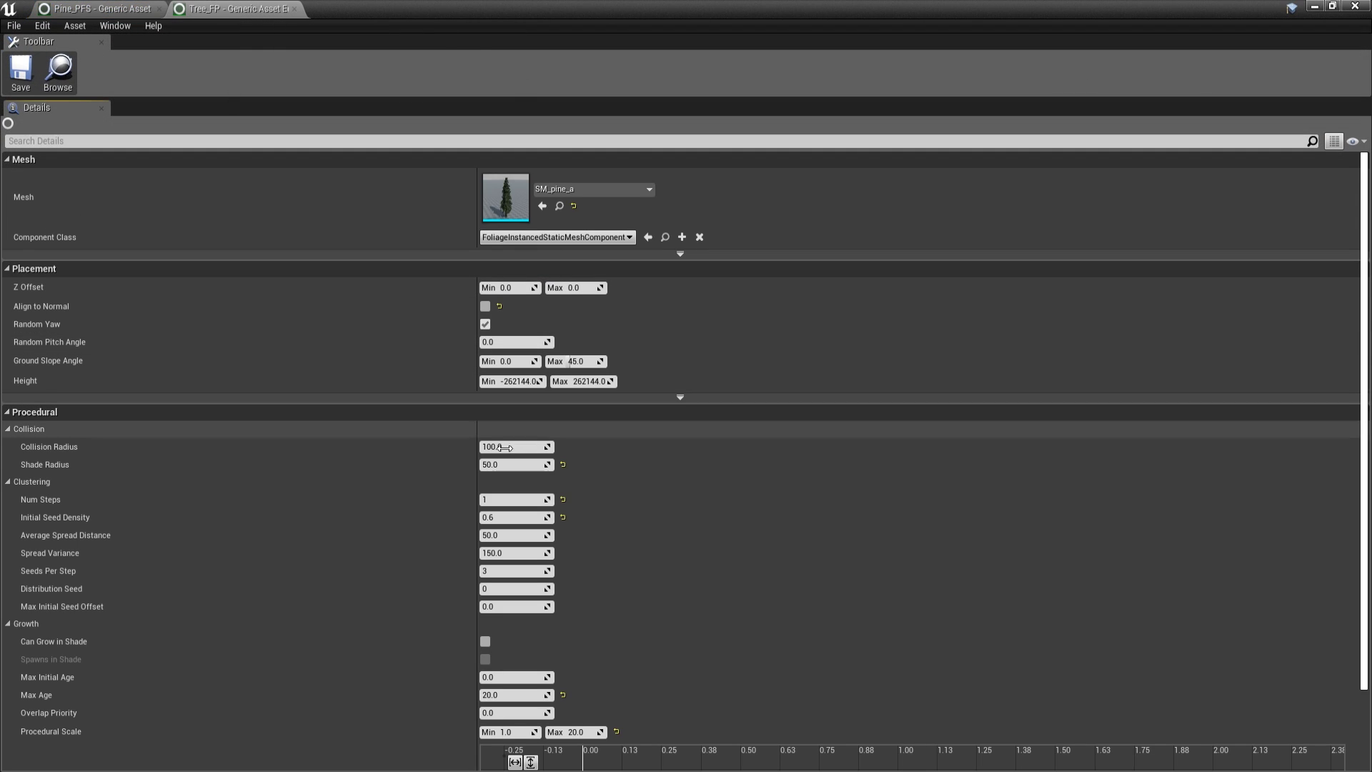
{"action": "left_click", "coordinate": [497, 500]}
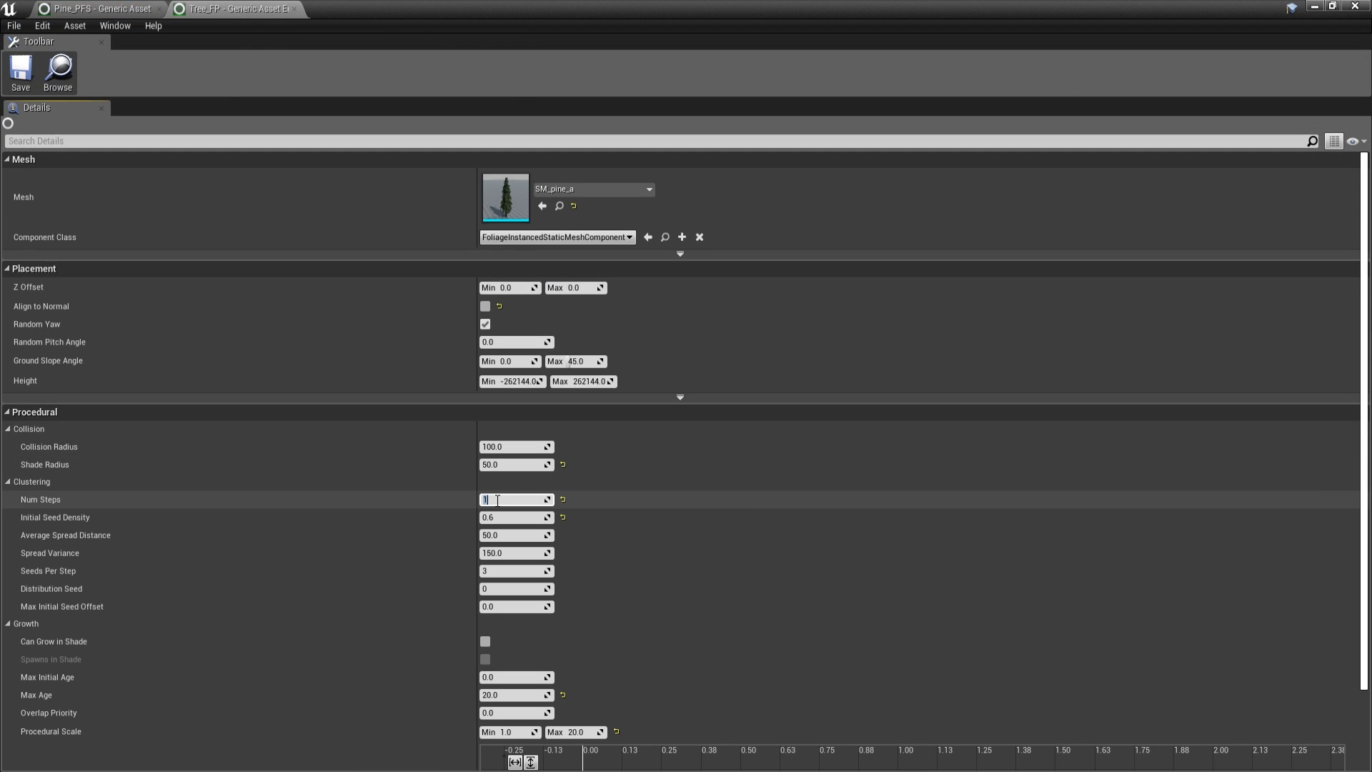
{"action": "left_click", "coordinate": [21, 72]}
{"action": "left_click", "coordinate": [107, 9]}
{"action": "left_click", "coordinate": [193, 8]}
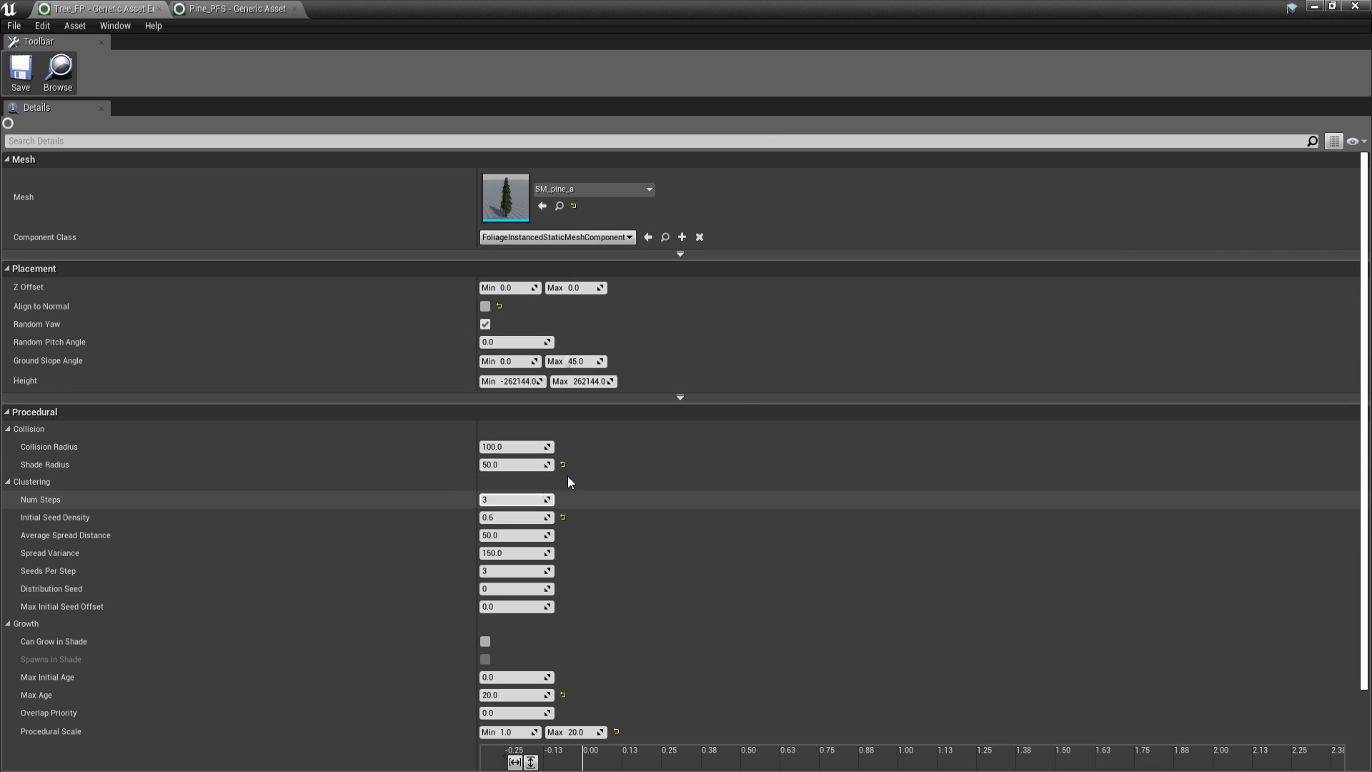
Step: Resimulate Pine_PFS with Num Steps at 3 and inspect the forest from above
{"action": "left_click", "coordinate": [1312, 7]}
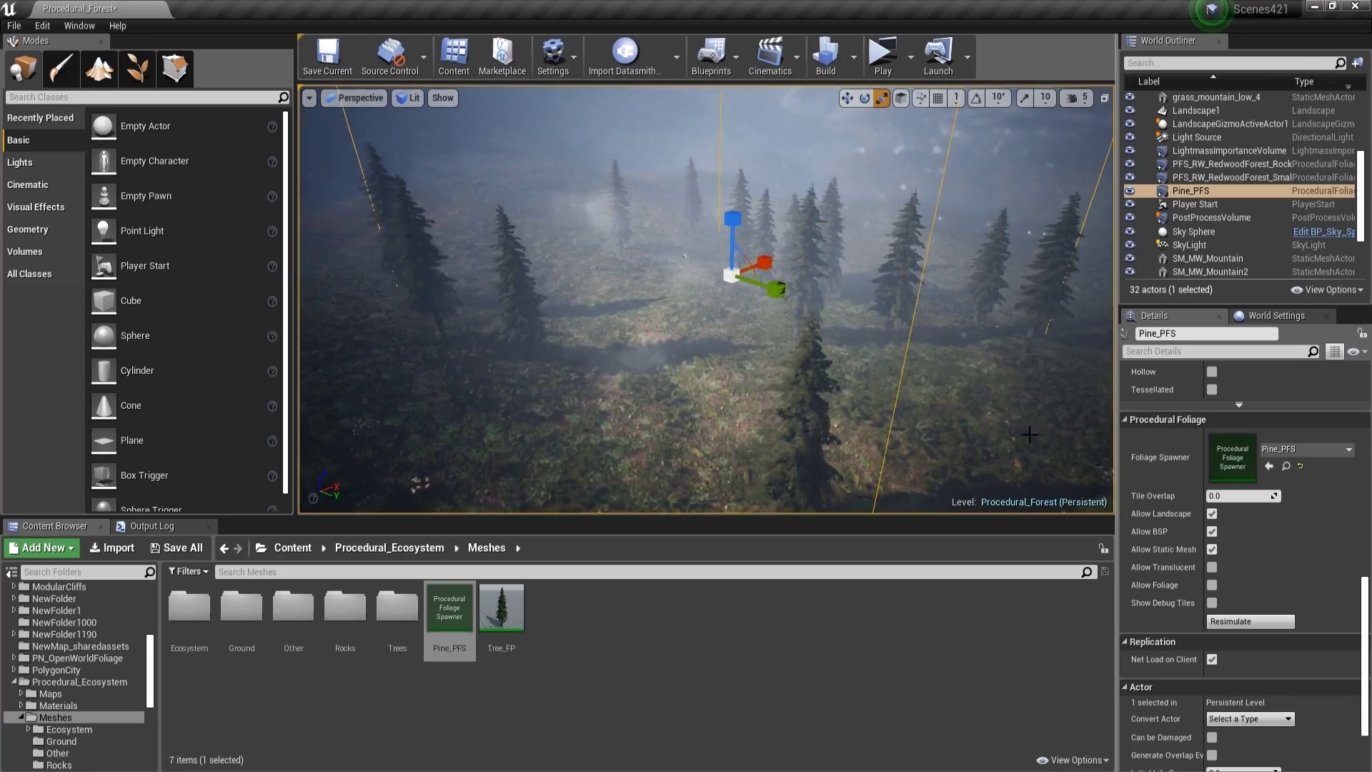
{"action": "left_click", "coordinate": [1256, 623]}
{"action": "mouse_move", "coordinate": [706, 299]}
{"action": "right_mouse_down"}
{"action": "mouse_move", "coordinate": [664, 279]}
{"action": "mouse_move", "coordinate": [628, 386]}
{"action": "mouse_move", "coordinate": [586, 372]}
{"action": "mouse_move", "coordinate": [543, 307]}
{"action": "mouse_move", "coordinate": [706, 300]}
{"action": "right_mouse_up"}
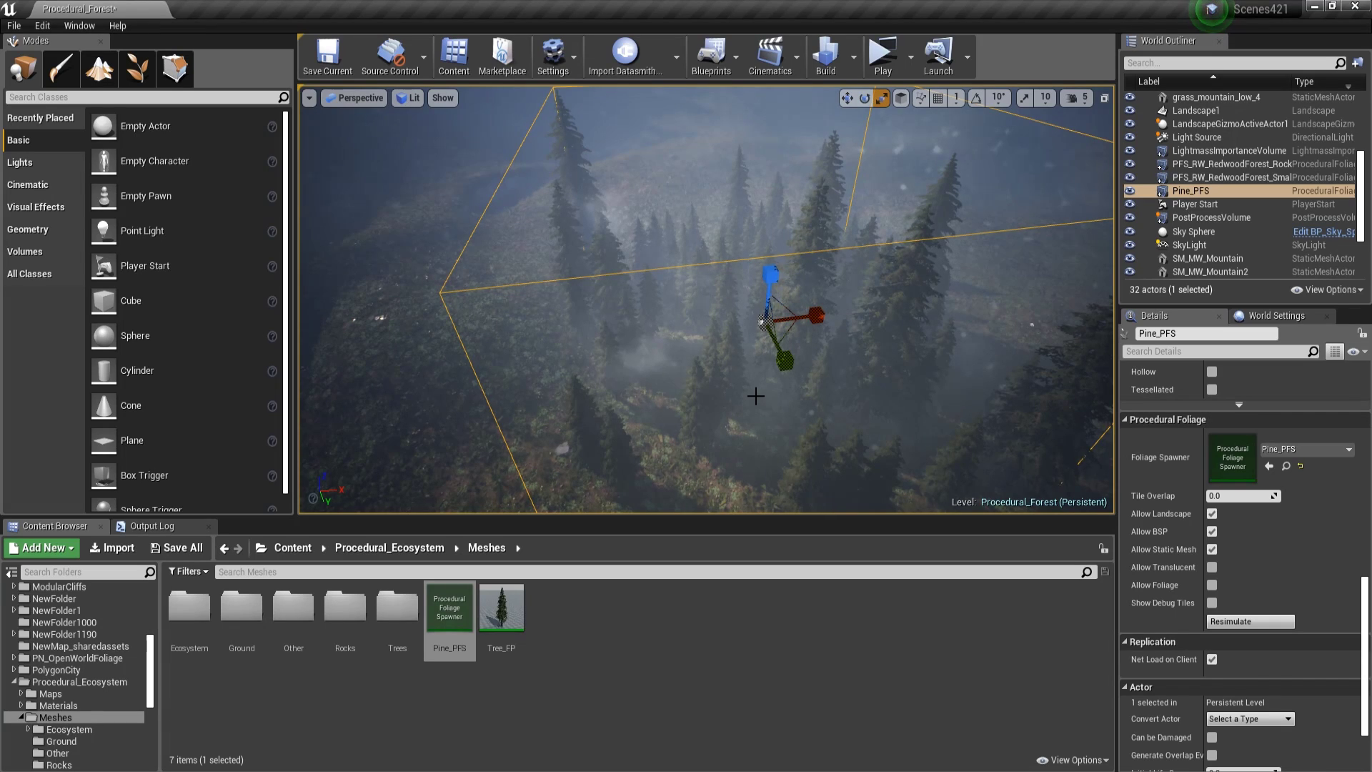
{"action": "right_click_drag", "start_coordinate": [755, 396], "coordinate": [679, 358]}
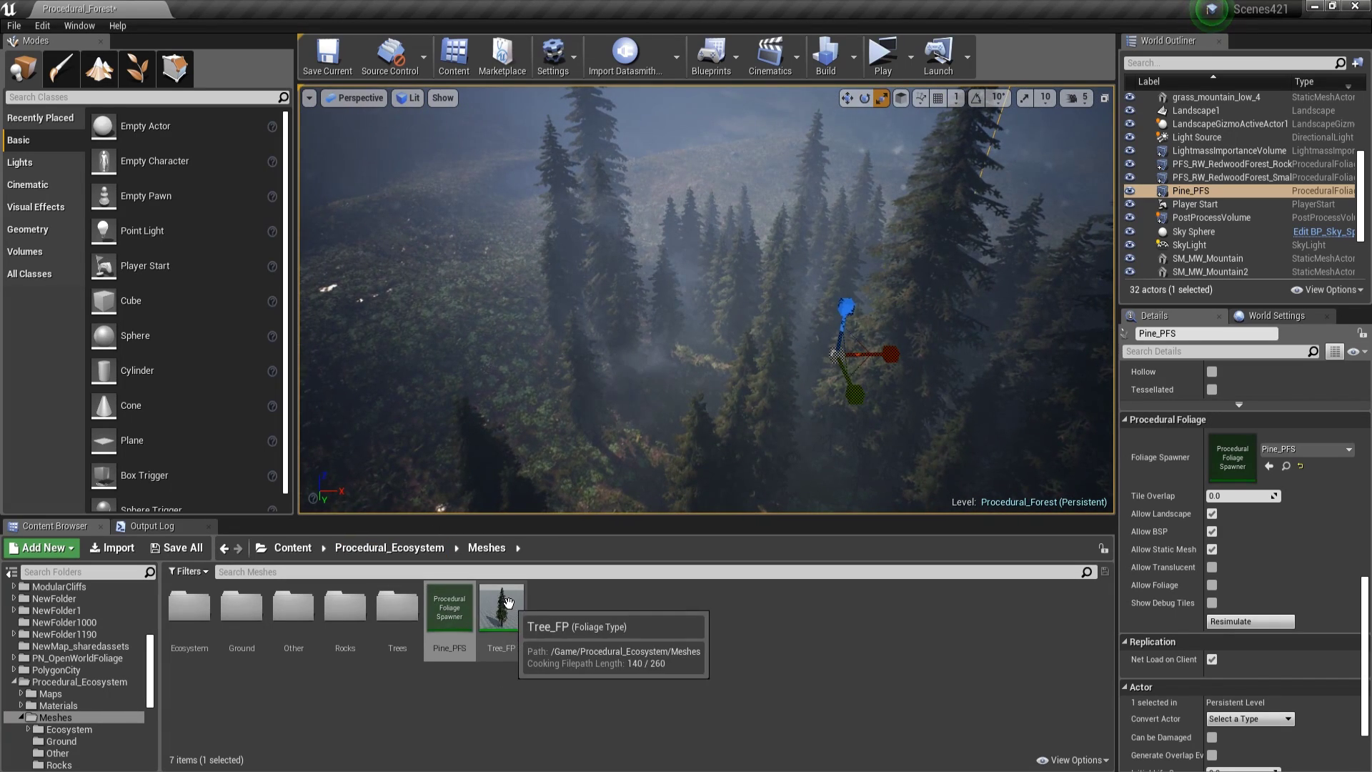
Step: Bring up the Tree_FP and Pine_PFS asset editors and close them both
{"action": "double_click", "coordinate": [489, 628]}
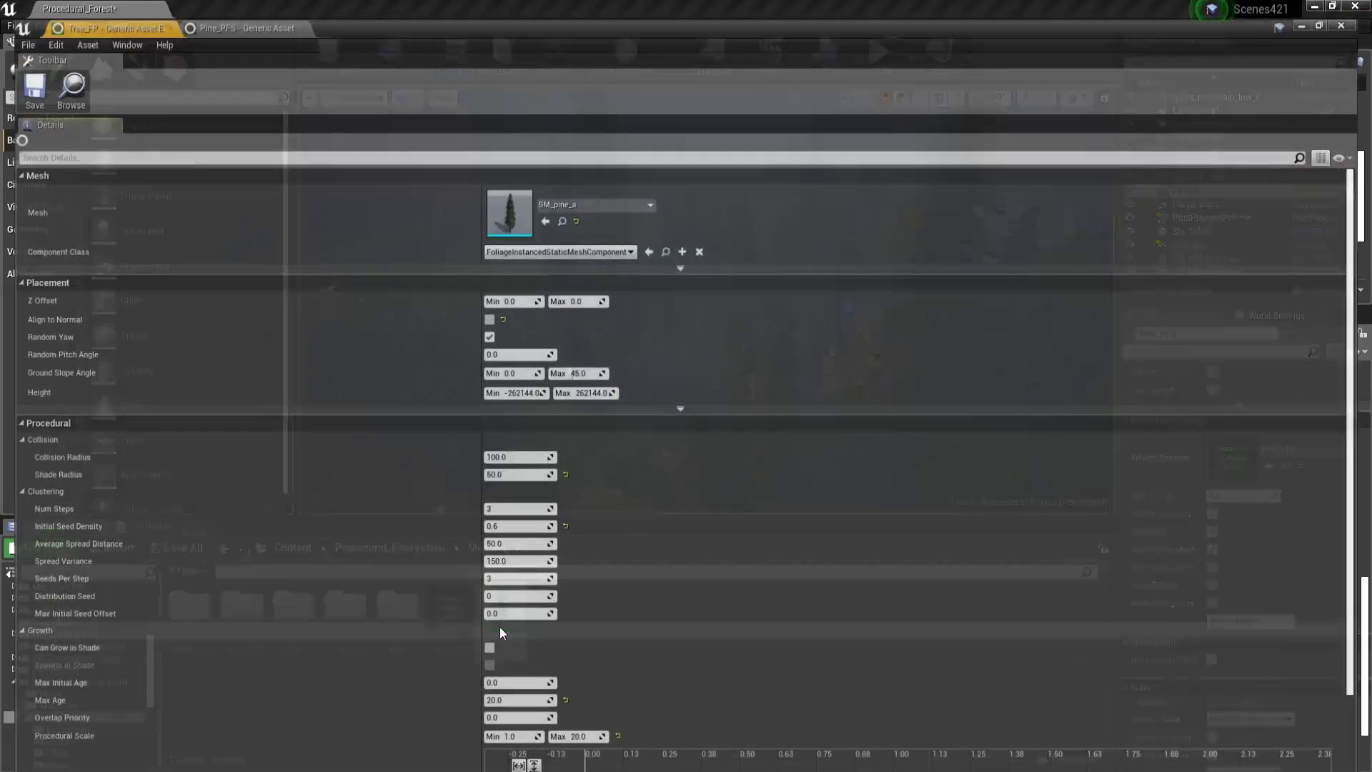
{"action": "left_click", "coordinate": [161, 9]}
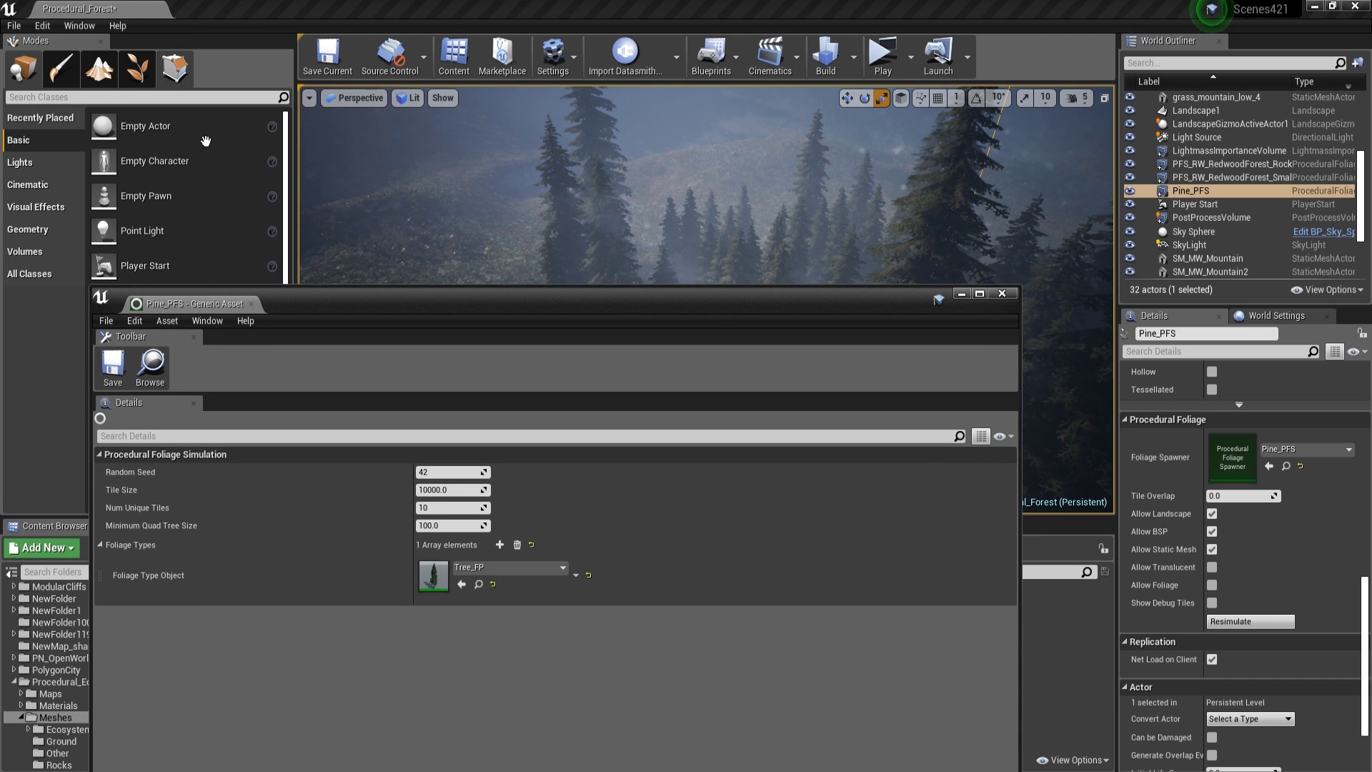
{"action": "double_click", "coordinate": [709, 303]}
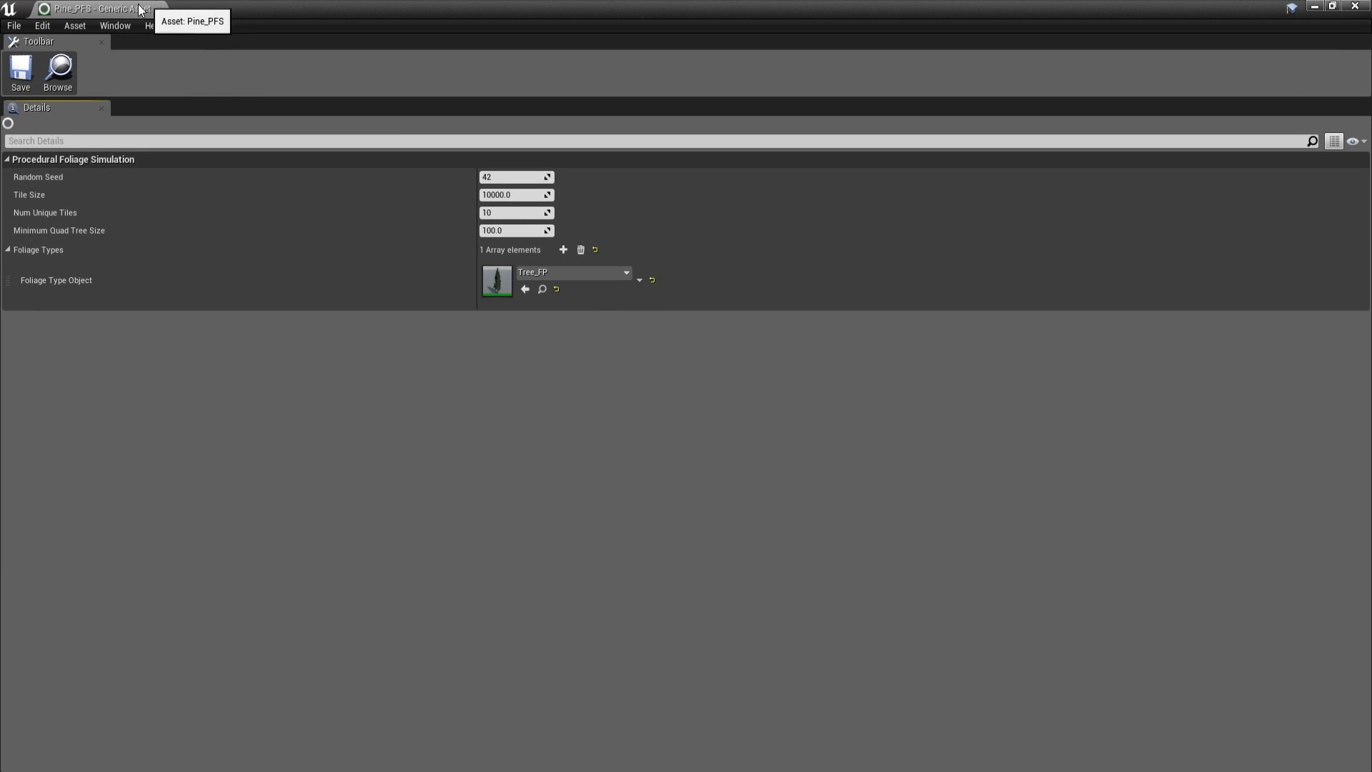
{"action": "left_click", "coordinate": [1355, 6]}
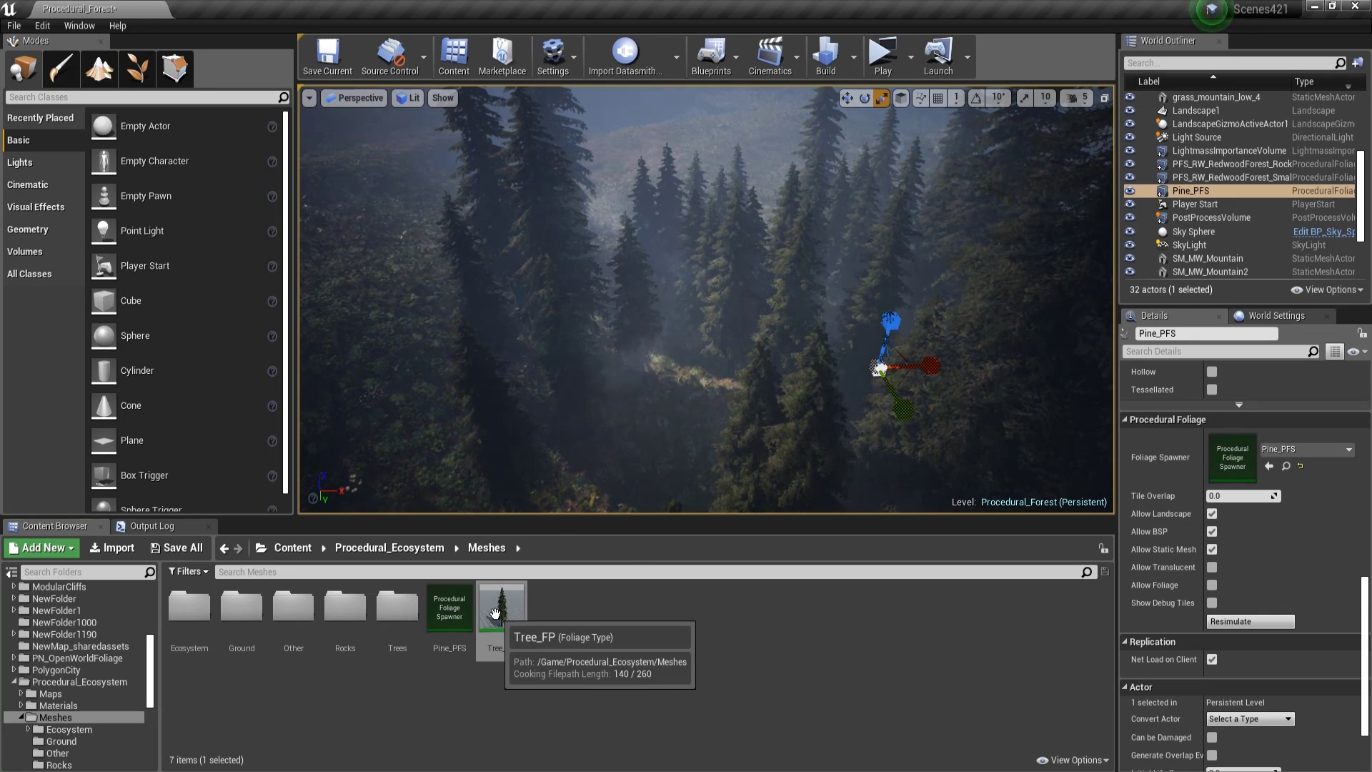
Step: Duplicate the Tree_FP foliage type in the Meshes folder with the suggested name and open the copy in a reduced editor window
{"action": "right_click", "coordinate": [502, 614]}
{"action": "left_click", "coordinate": [583, 686]}
{"action": "right_click", "coordinate": [500, 614]}
{"action": "mouse_move", "coordinate": [518, 449]}
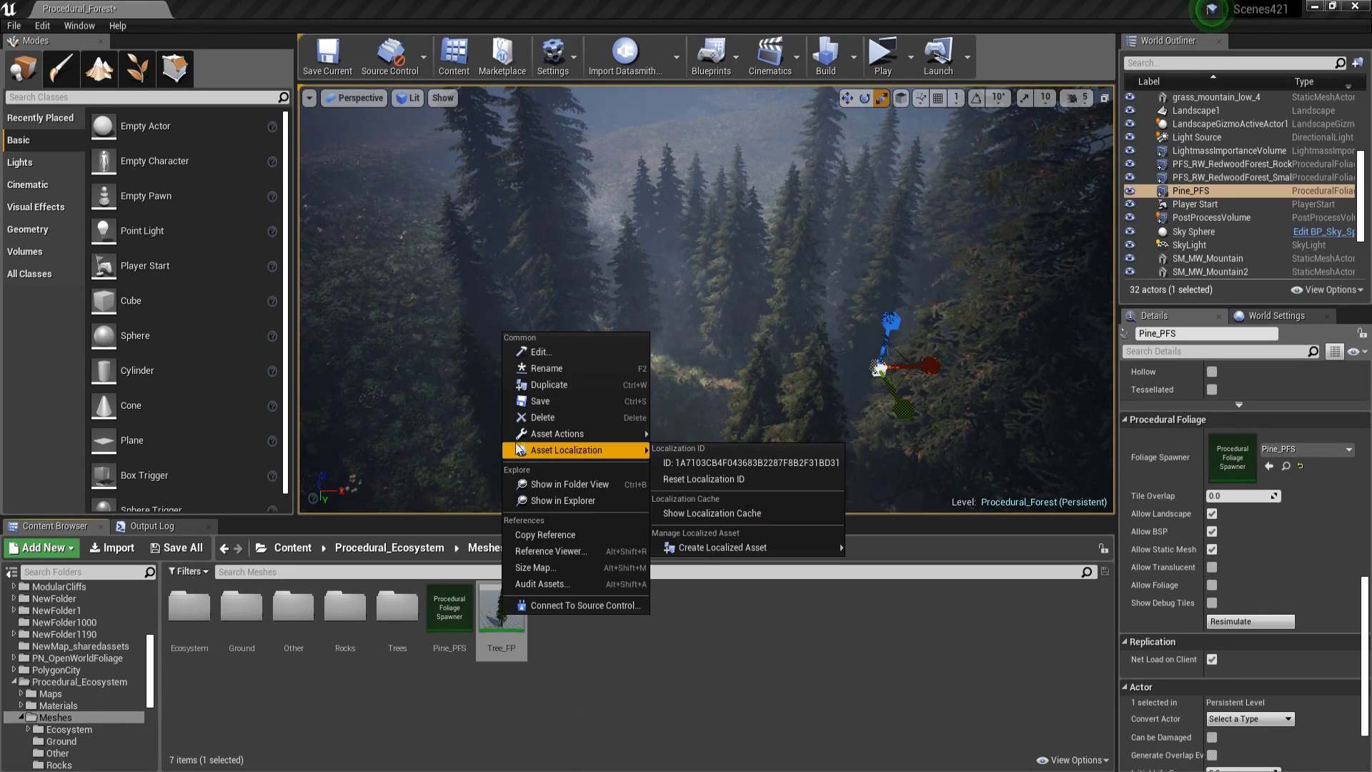
{"action": "left_click", "coordinate": [556, 384]}
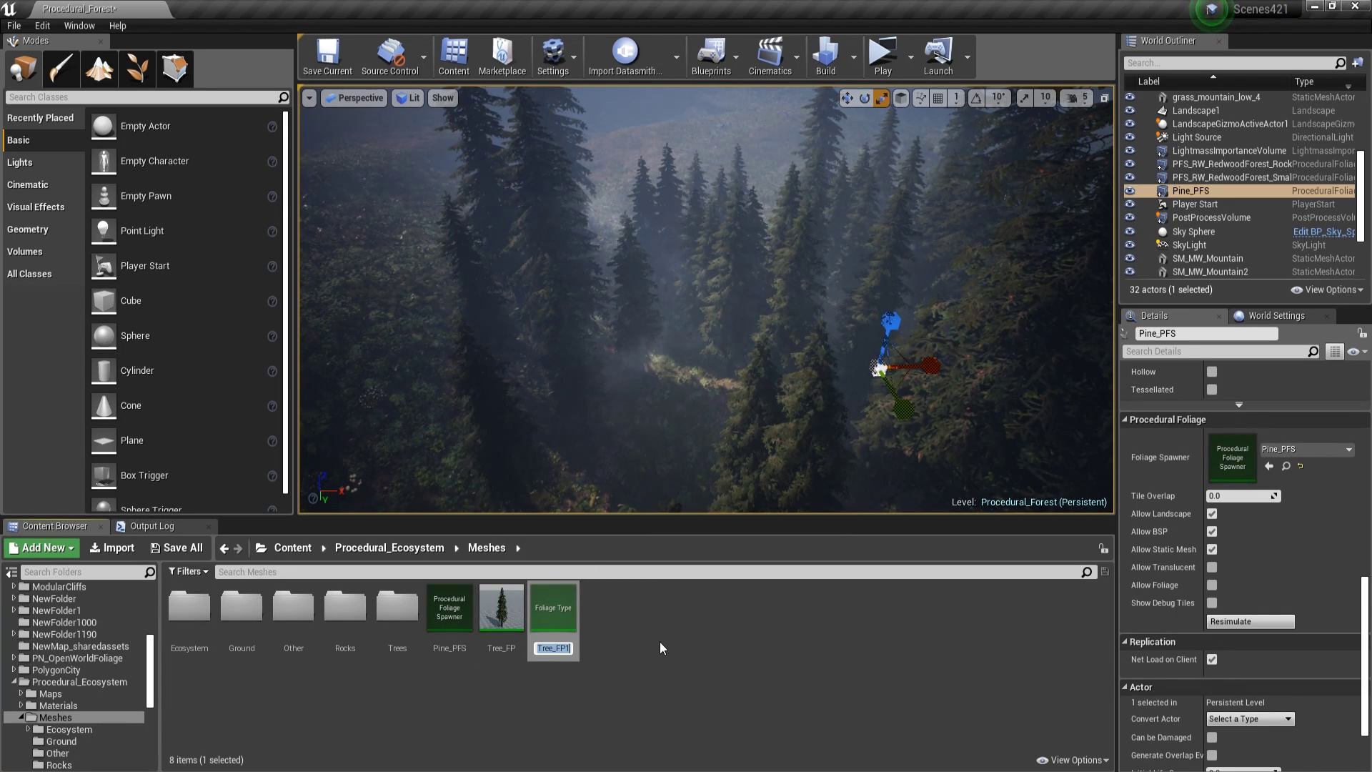
{"action": "key", "text": "Return"}
{"action": "double_click", "coordinate": [552, 607]}
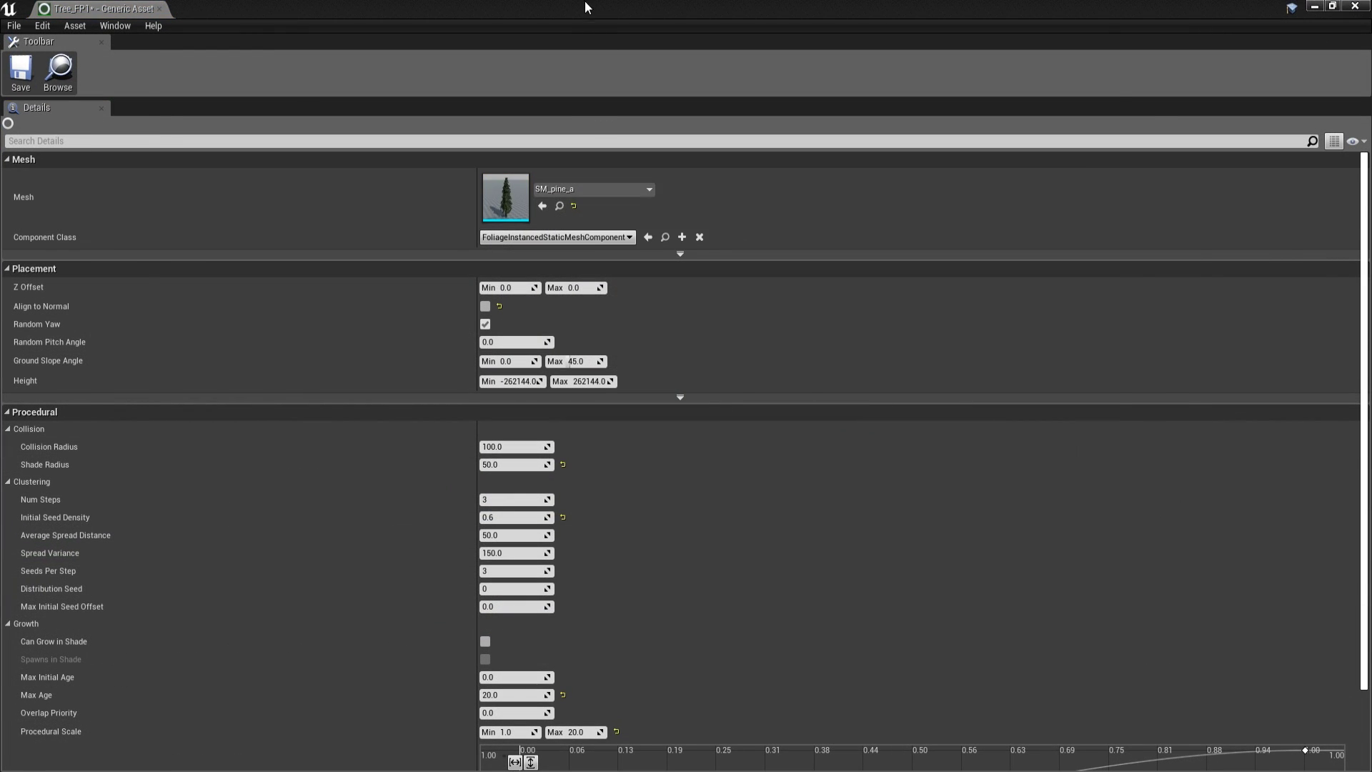
{"action": "double_click", "coordinate": [585, 2]}
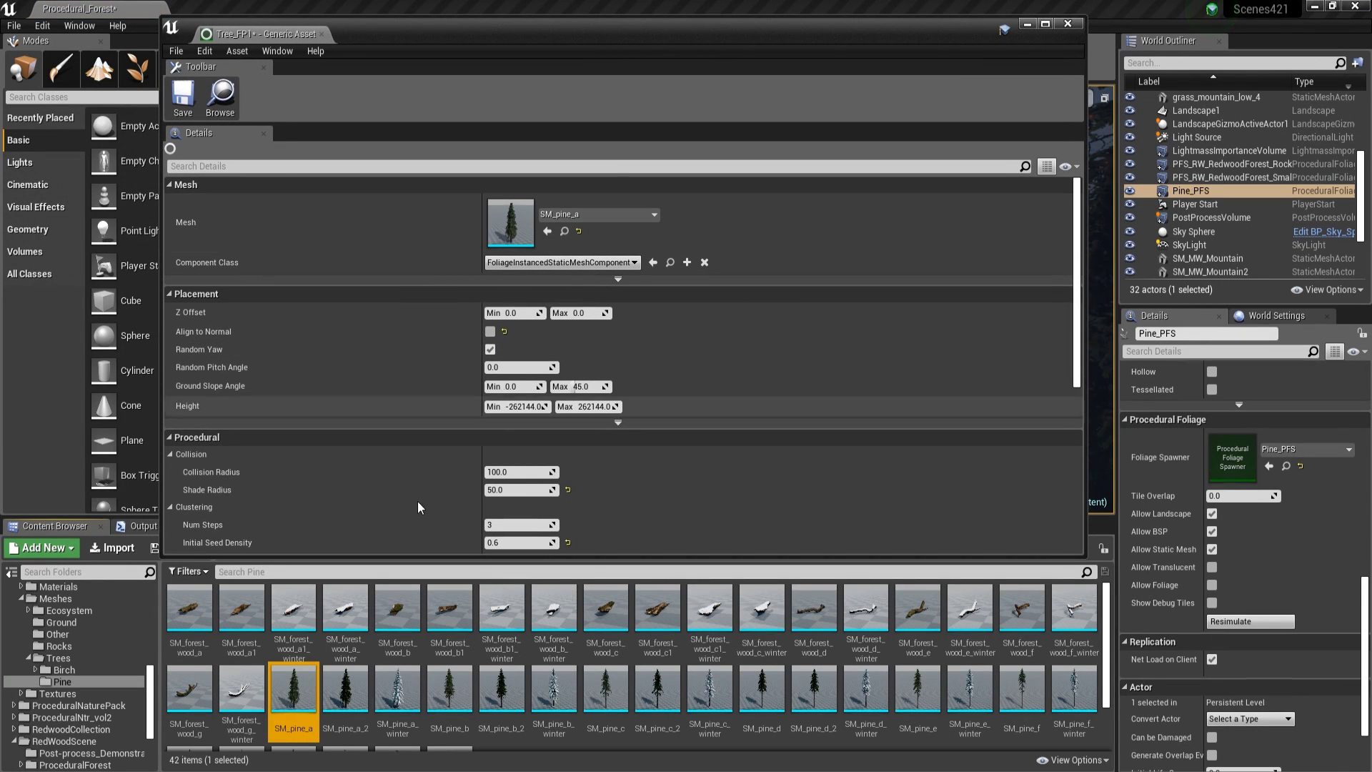
Step: Assign SM_pine_b as the Tree_FP1 foliage type's mesh and enable Align to Normal
{"action": "left_click", "coordinate": [450, 688]}
{"action": "left_click", "coordinate": [546, 231]}
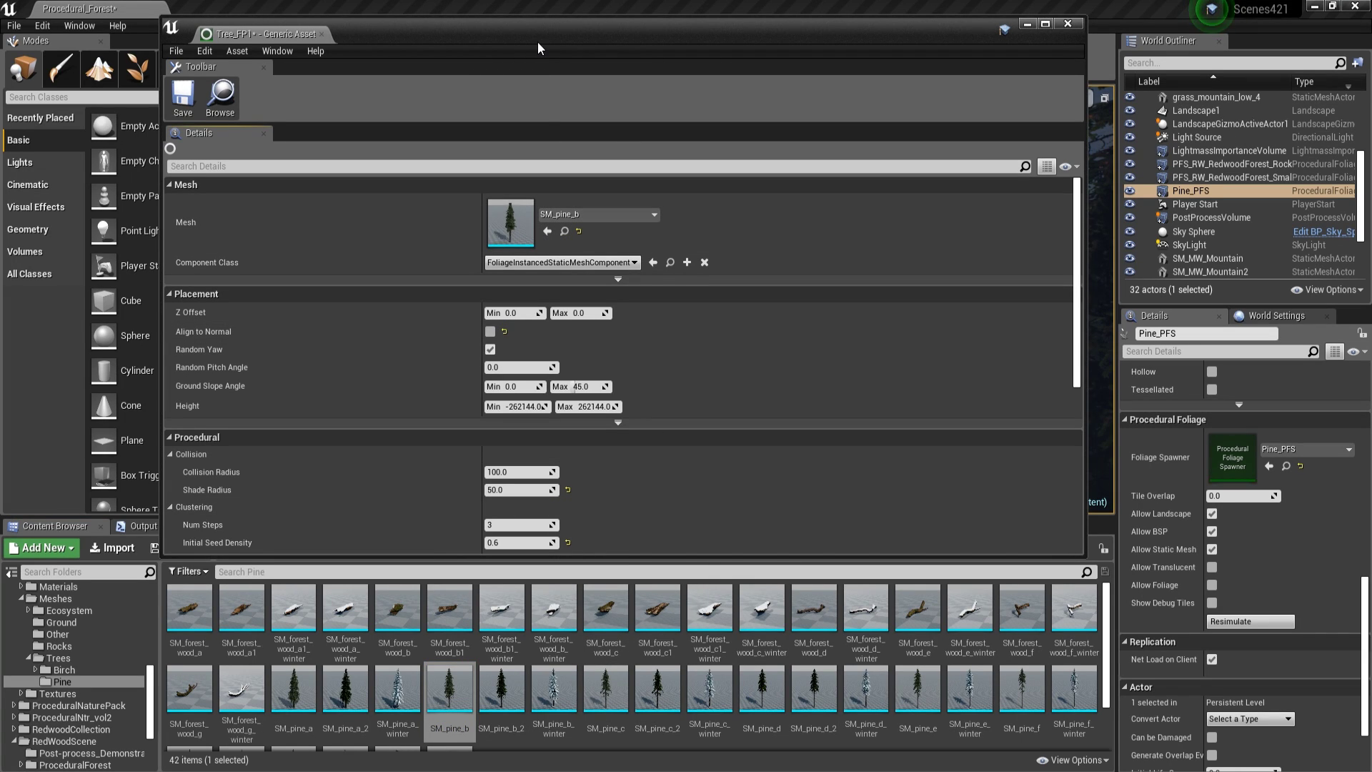
{"action": "double_click", "coordinate": [537, 42]}
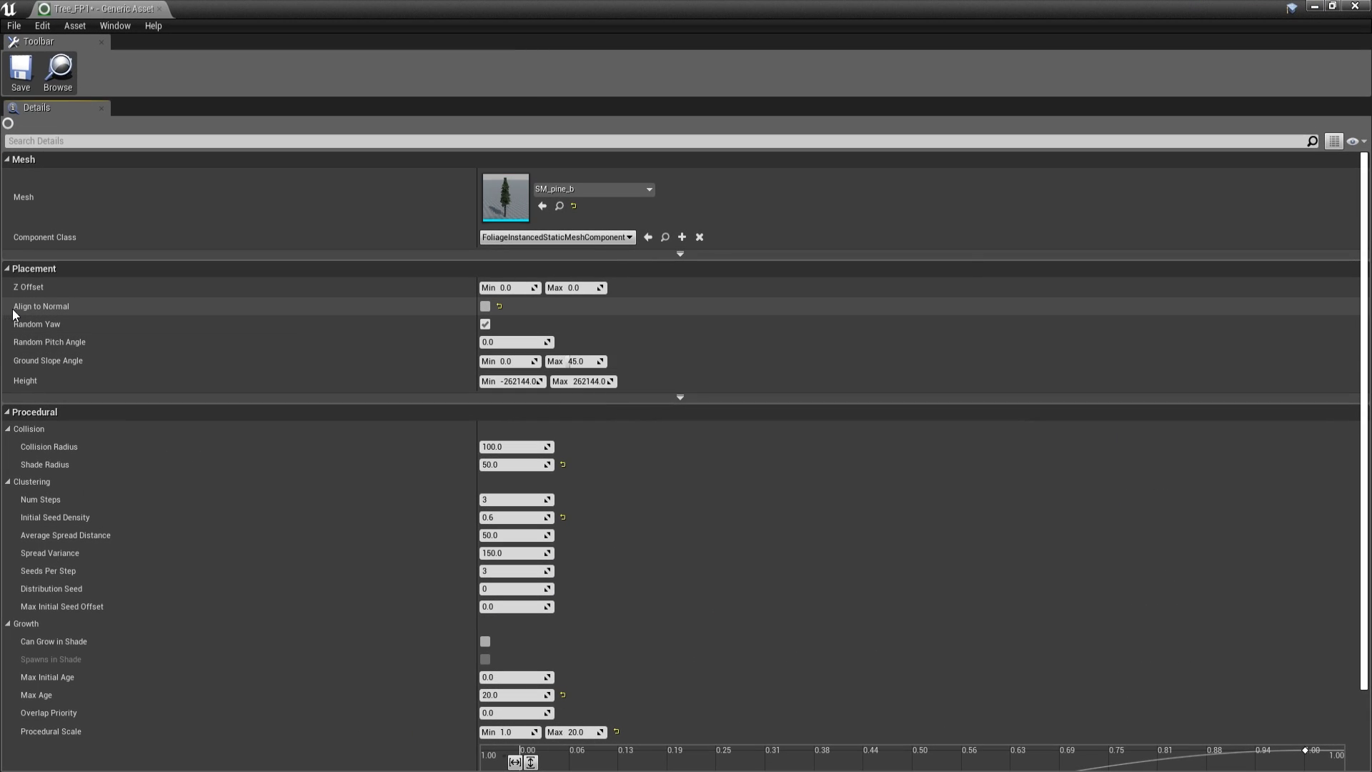
{"action": "left_click", "coordinate": [486, 308]}
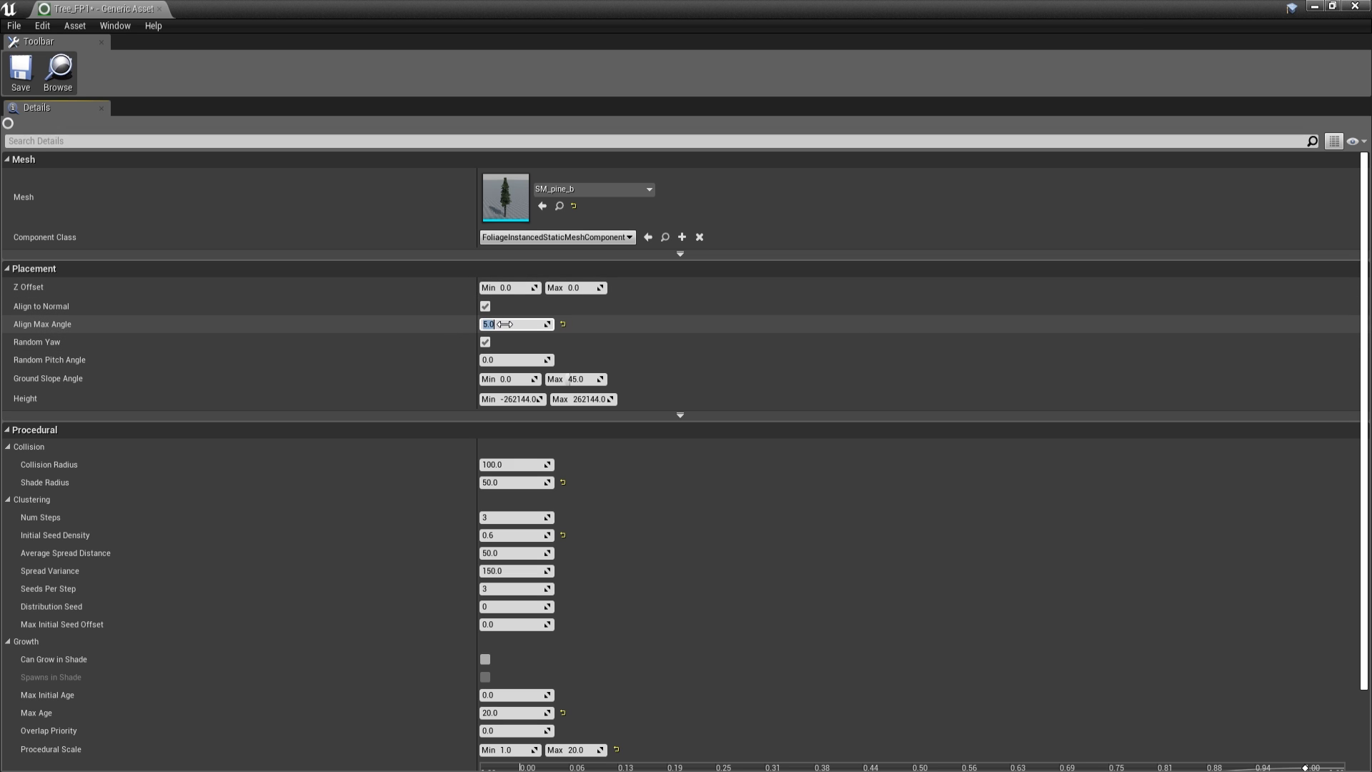
Step: Set Tree_FP1's Shade Radius to 100, Num Steps to 2, Initial Seed Density to 0.5, Max Age to 15 and maximum Procedural Scale to 10, then save
{"action": "left_click", "coordinate": [14, 270]}
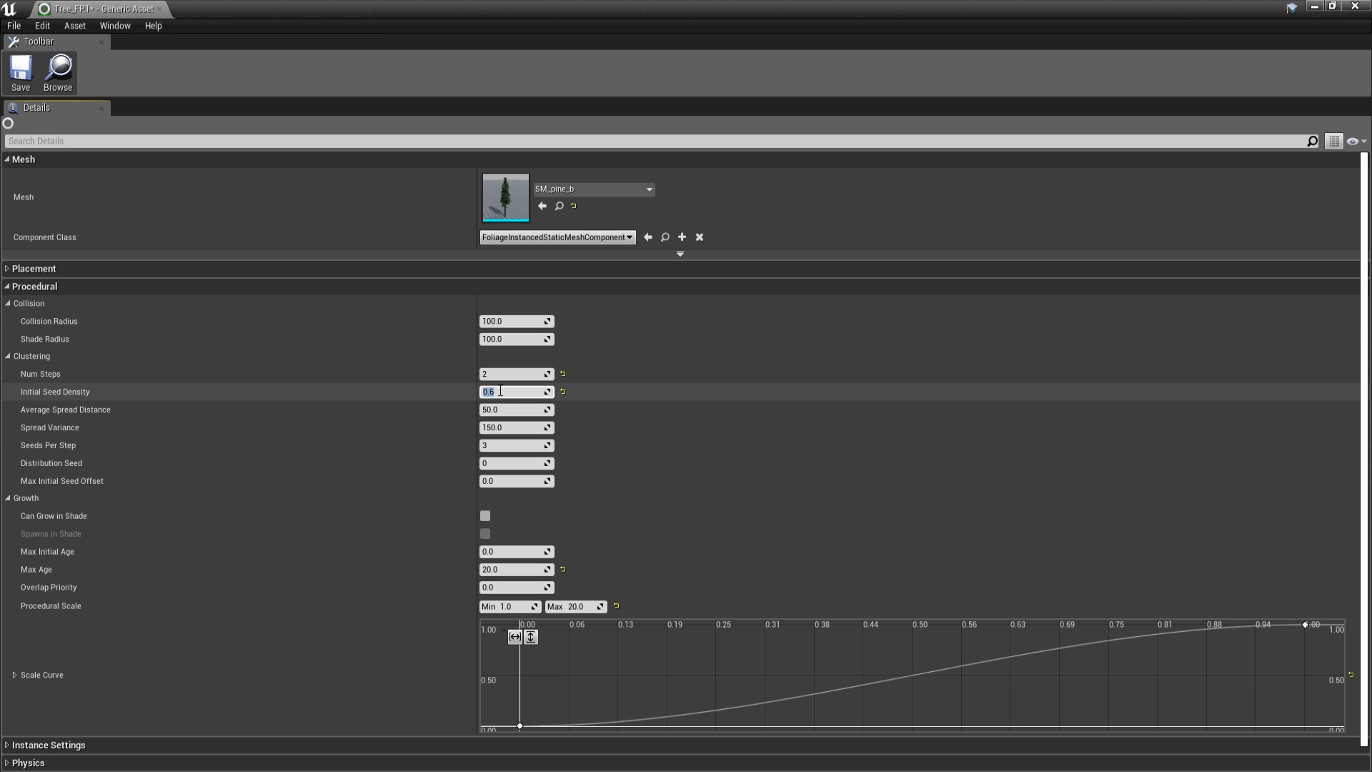
{"action": "scroll", "coordinate": [609, 458], "scroll_direction": "down", "scroll_amount": 1}
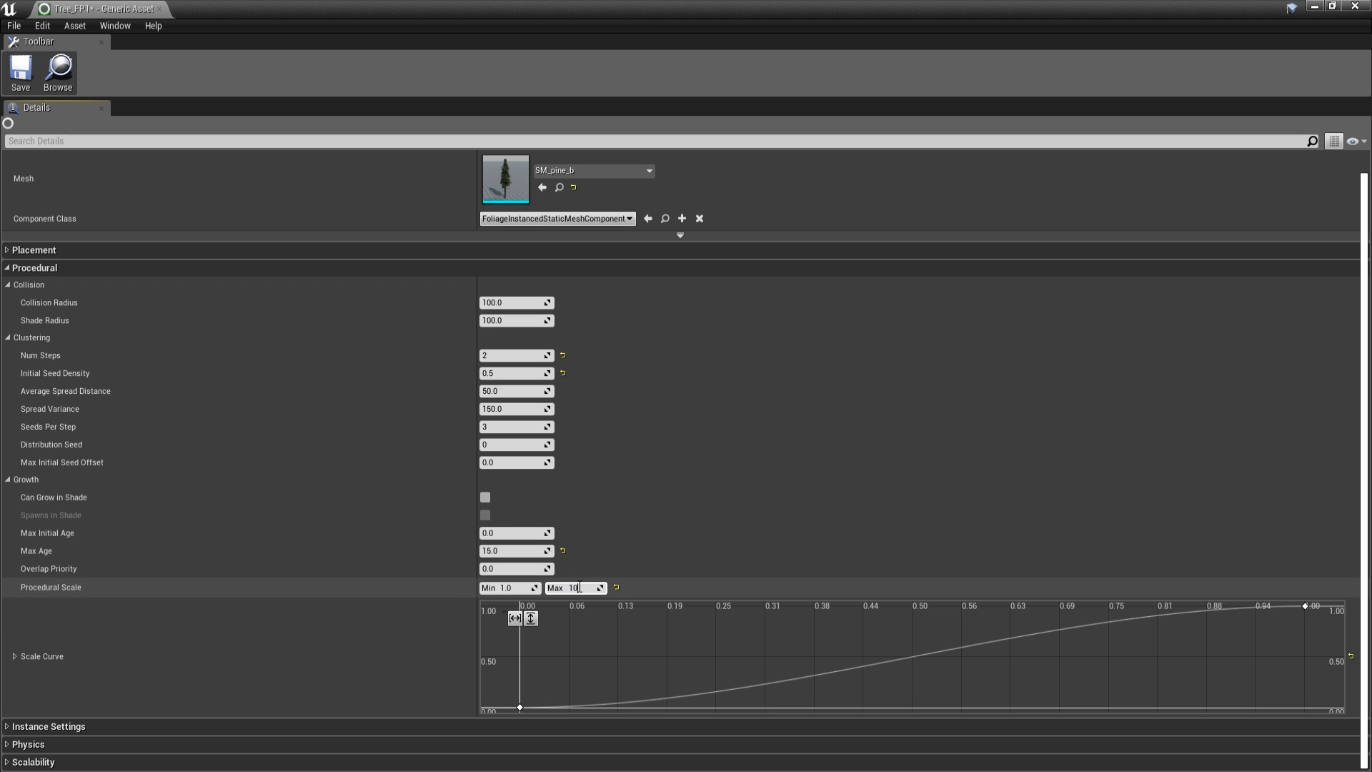
{"action": "left_click", "coordinate": [618, 593]}
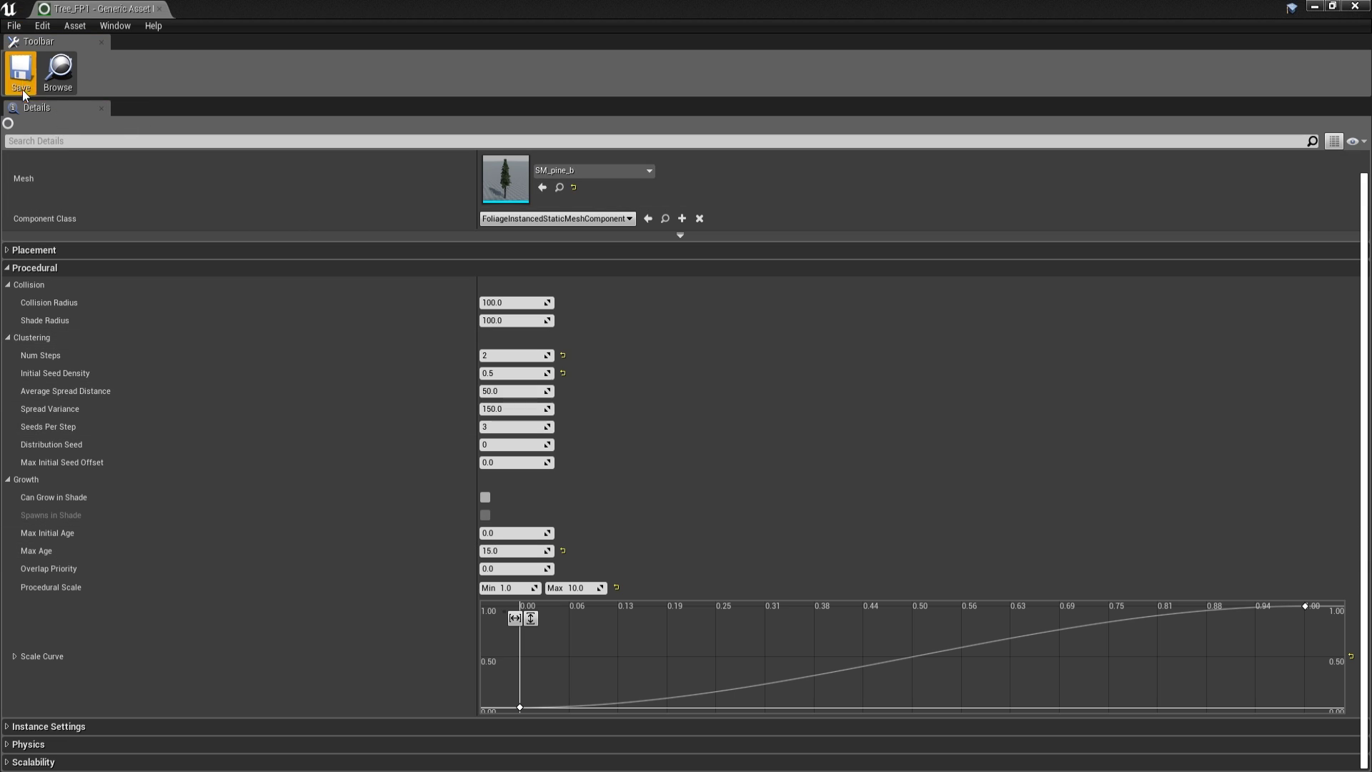
{"action": "left_click", "coordinate": [1348, 6]}
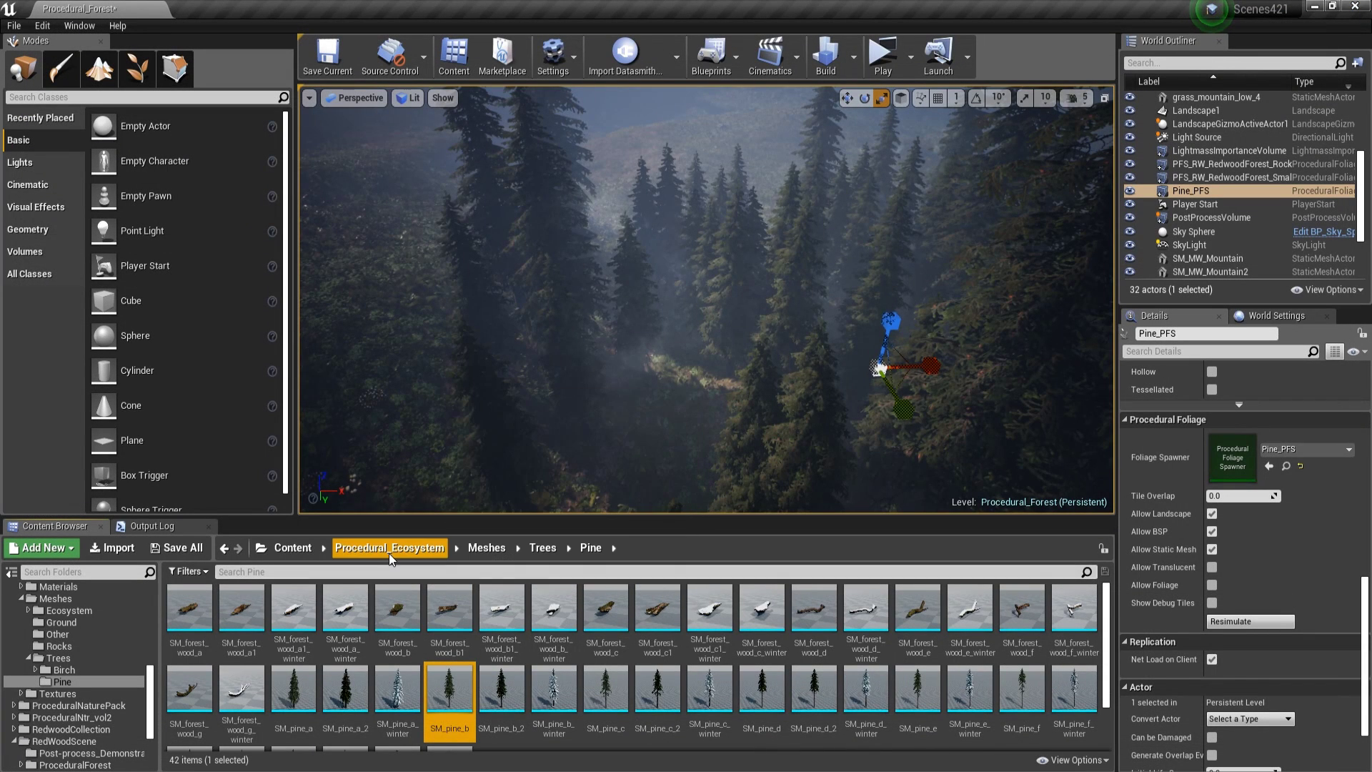
Step: Add Tree_FP1 as the second foliage type of the Pine_PFS spawner in the Meshes folder, and save the spawner
{"action": "left_click", "coordinate": [487, 548]}
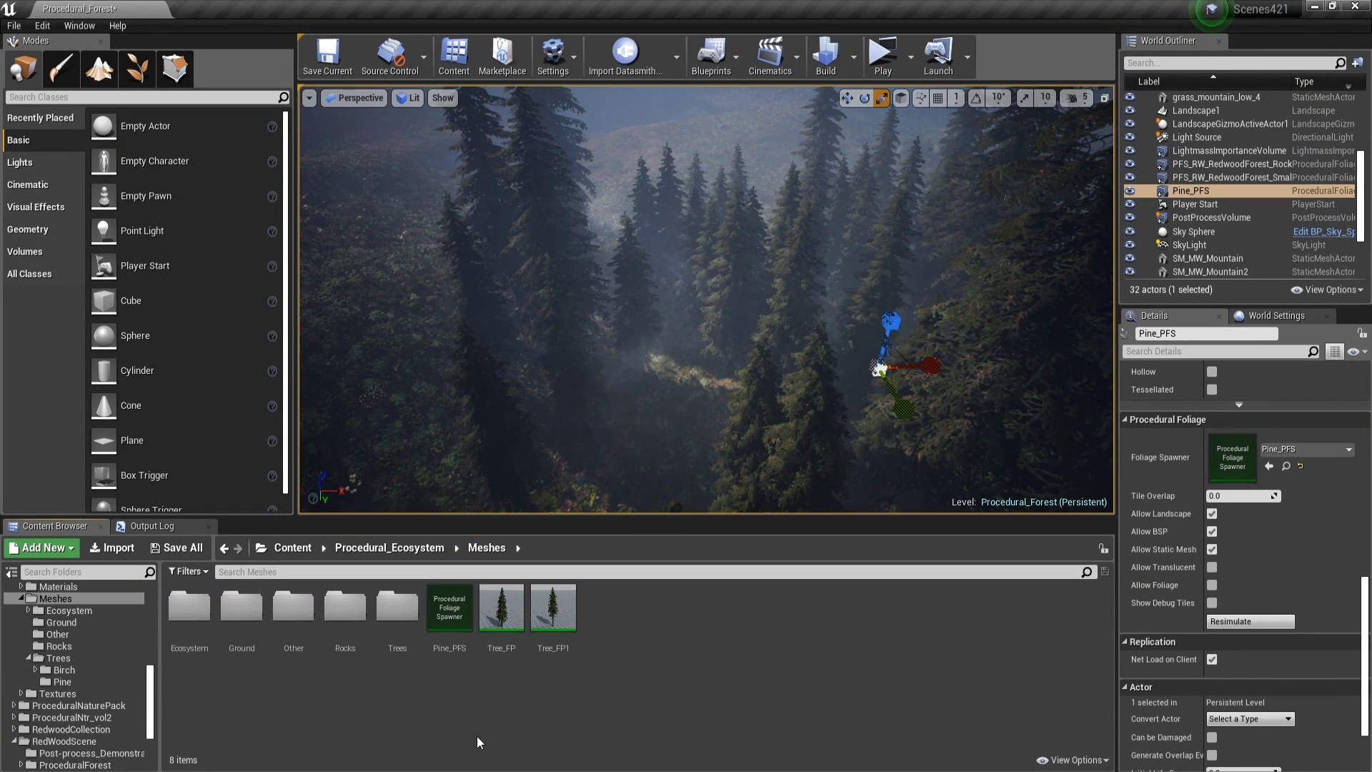
{"action": "double_click", "coordinate": [444, 609]}
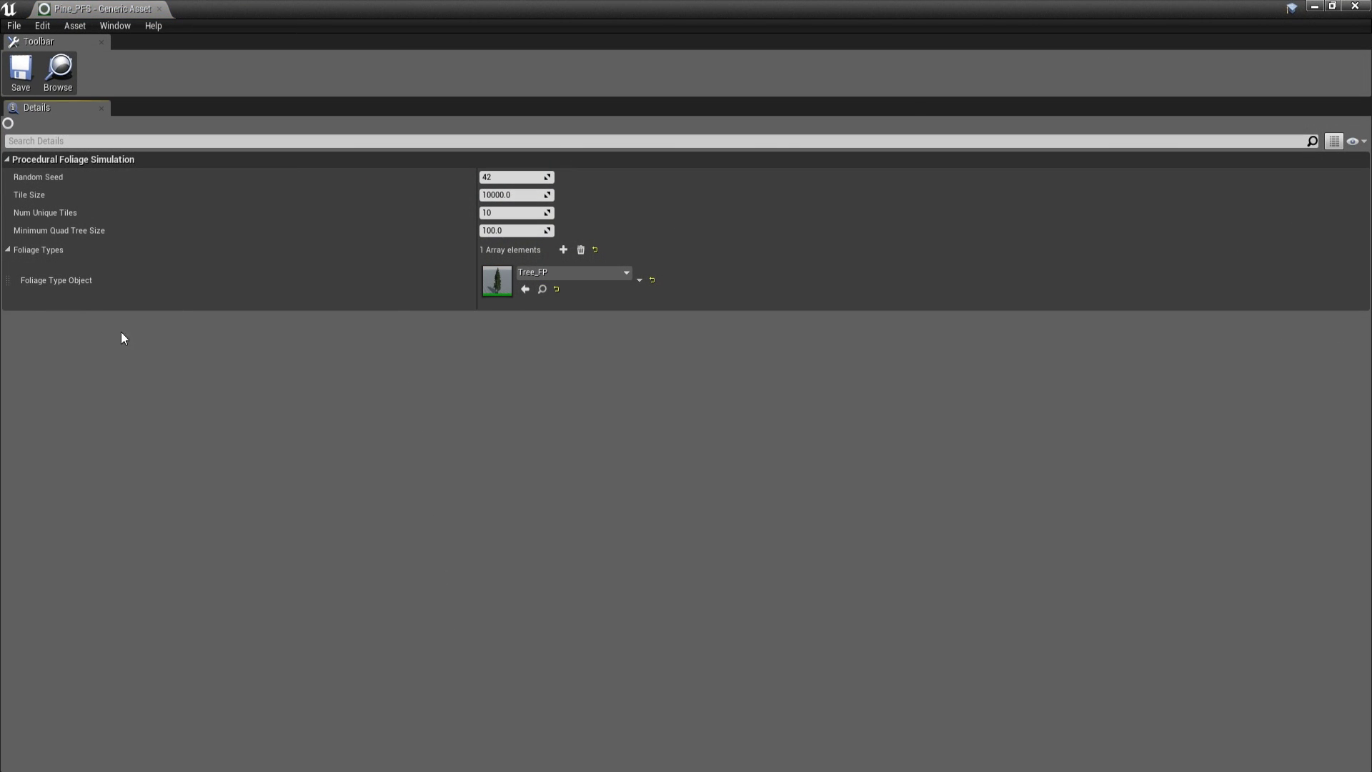
{"action": "left_click", "coordinate": [563, 249]}
{"action": "left_click_drag", "start_coordinate": [686, 8], "coordinate": [909, 54]}
{"action": "left_click", "coordinate": [587, 680]}
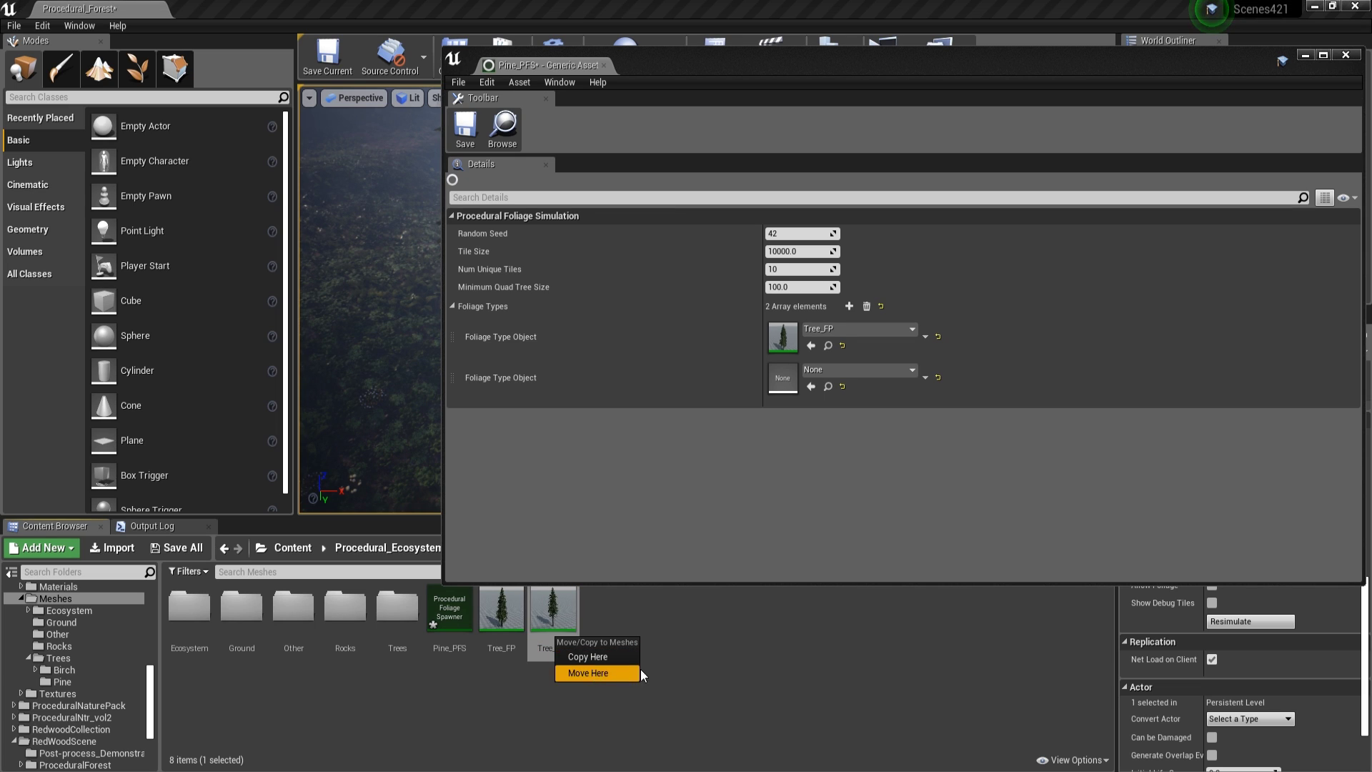
{"action": "left_click", "coordinate": [811, 386]}
{"action": "left_click", "coordinate": [465, 125]}
{"action": "left_click", "coordinate": [1345, 56]}
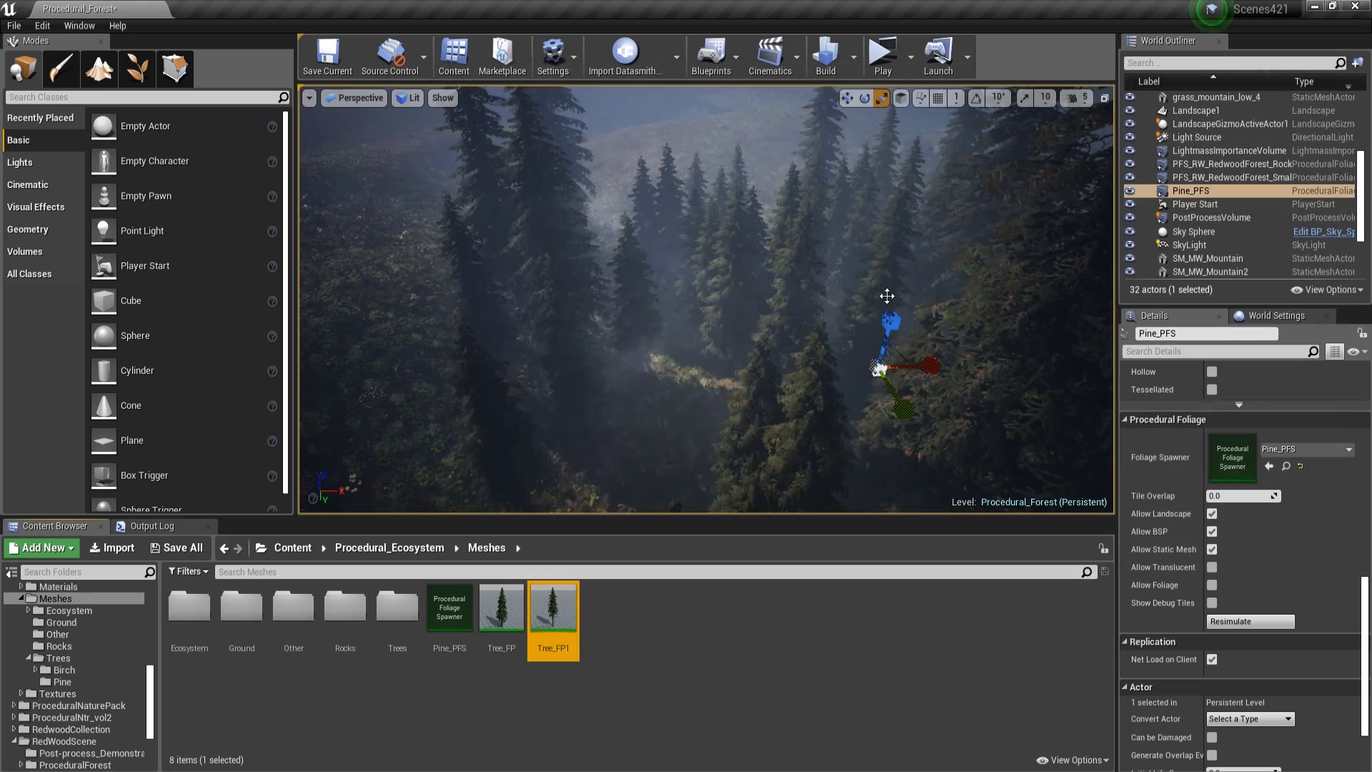
Step: Resimulate the Pine_PFS volume with both foliage types and inspect the mixed forest
{"action": "right_click_drag", "start_coordinate": [885, 294], "coordinate": [807, 390]}
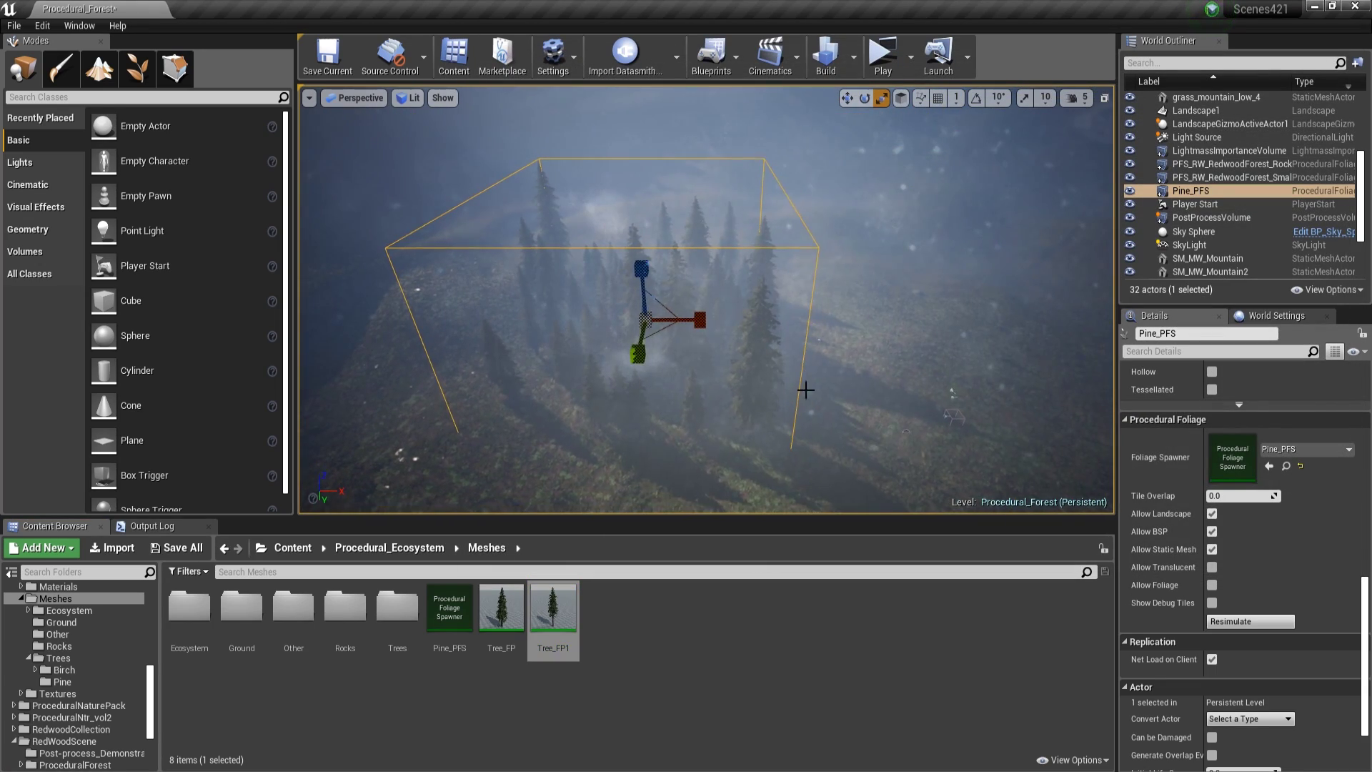
{"action": "left_click", "coordinate": [1247, 622]}
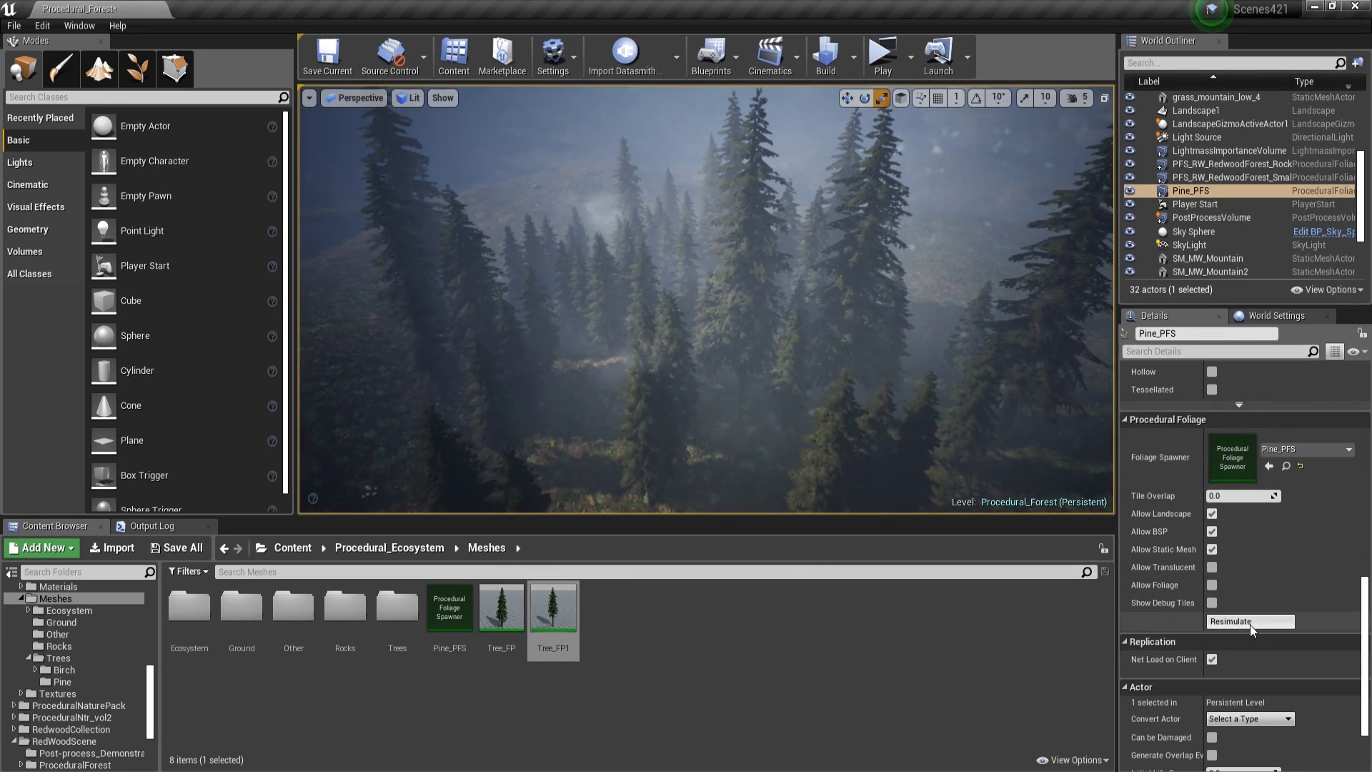
{"action": "key", "text": "w"}
{"action": "mouse_move", "coordinate": [765, 475]}
{"action": "right_mouse_down"}
{"action": "mouse_move", "coordinate": [765, 514]}
{"action": "mouse_move", "coordinate": [736, 443]}
{"action": "mouse_move", "coordinate": [693, 486]}
{"action": "mouse_move", "coordinate": [766, 474]}
{"action": "right_mouse_up"}
{"action": "key", "text": "s"}
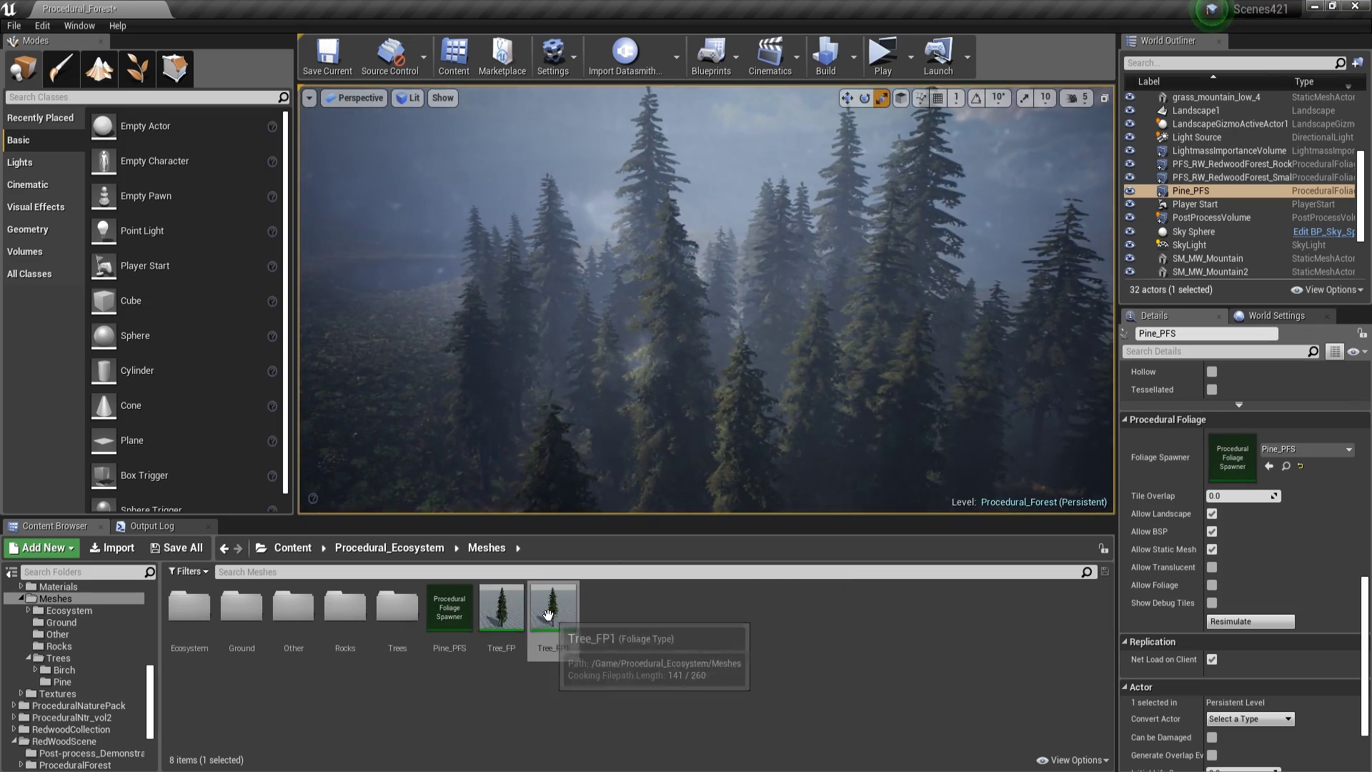
Step: Replace Tree_FP1's mesh with SM_pine_a_winter, save it and look over the winter pines in the level
{"action": "double_click", "coordinate": [543, 605]}
{"action": "left_click", "coordinate": [845, 263]}
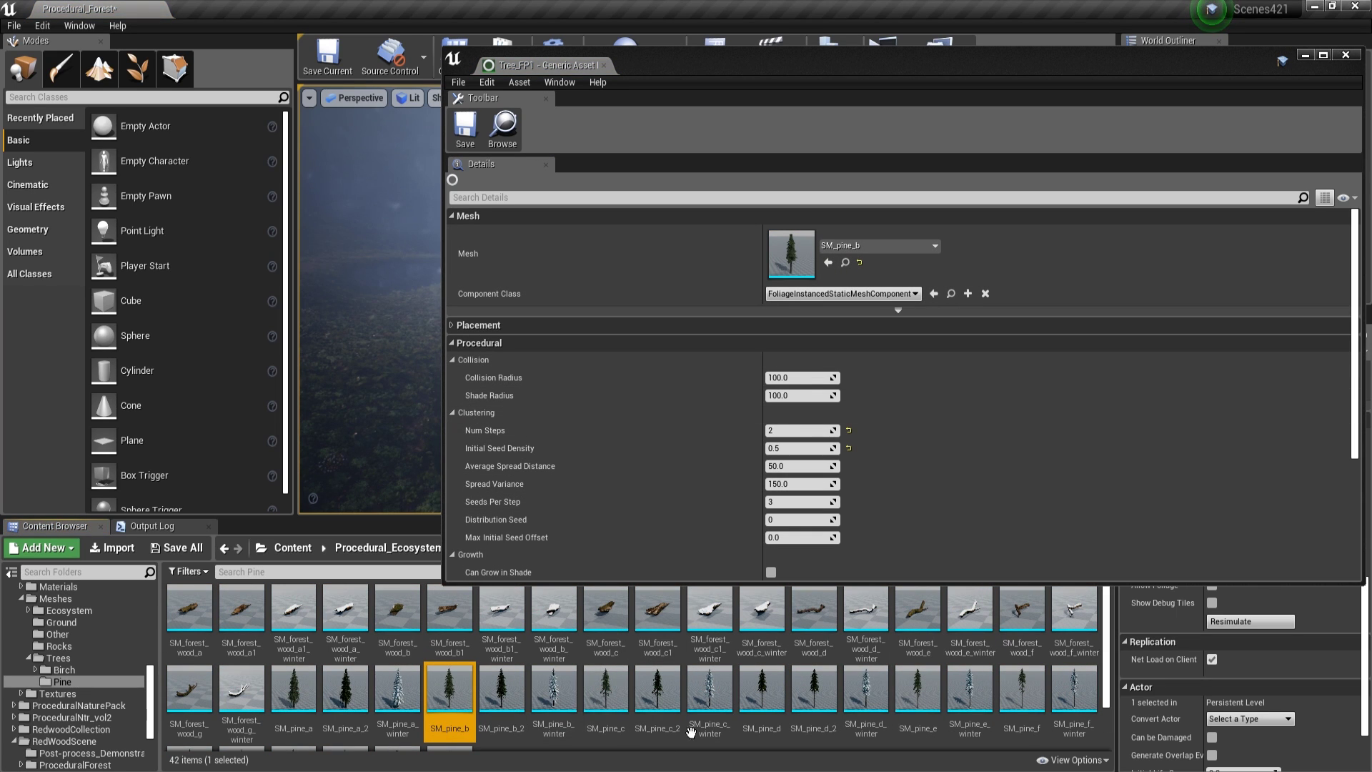
{"action": "left_click", "coordinate": [410, 696]}
{"action": "left_click", "coordinate": [828, 262]}
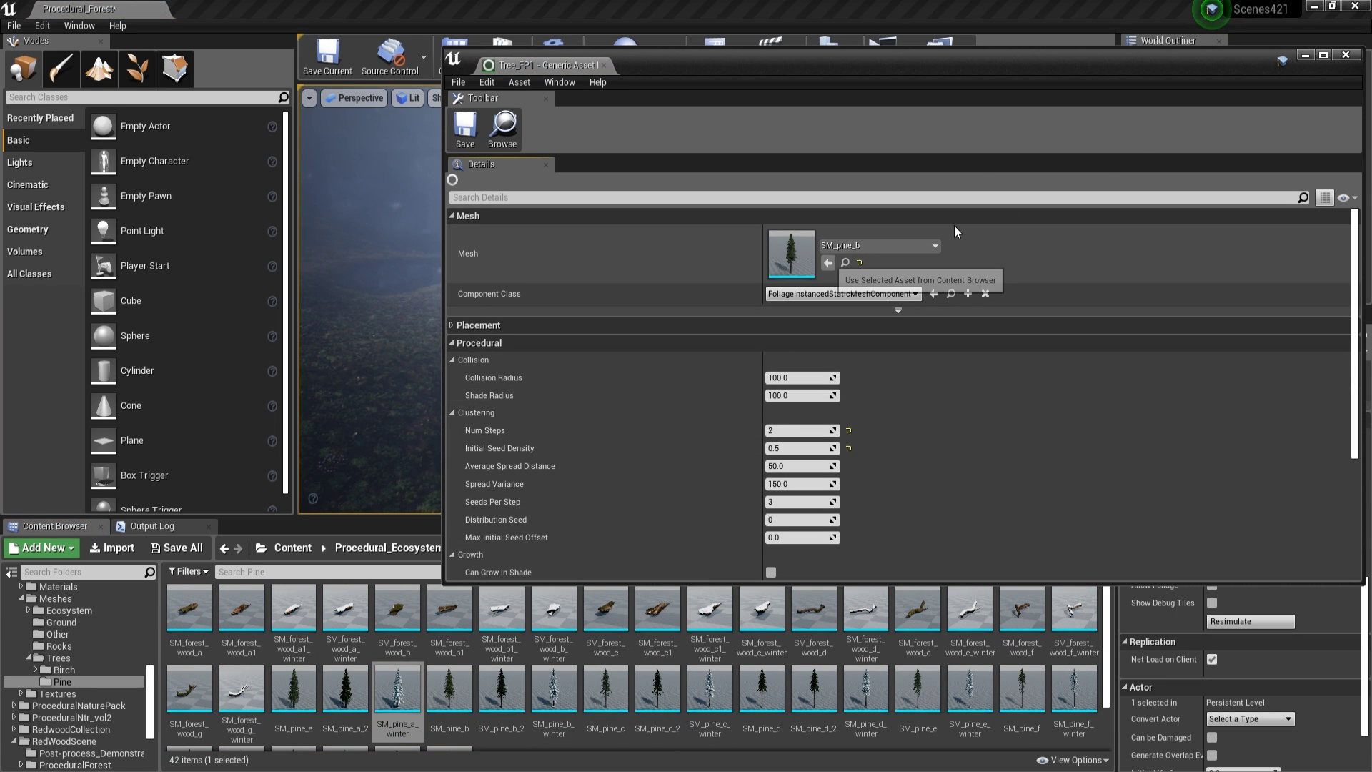
{"action": "left_click", "coordinate": [473, 146]}
{"action": "left_click", "coordinate": [1303, 56]}
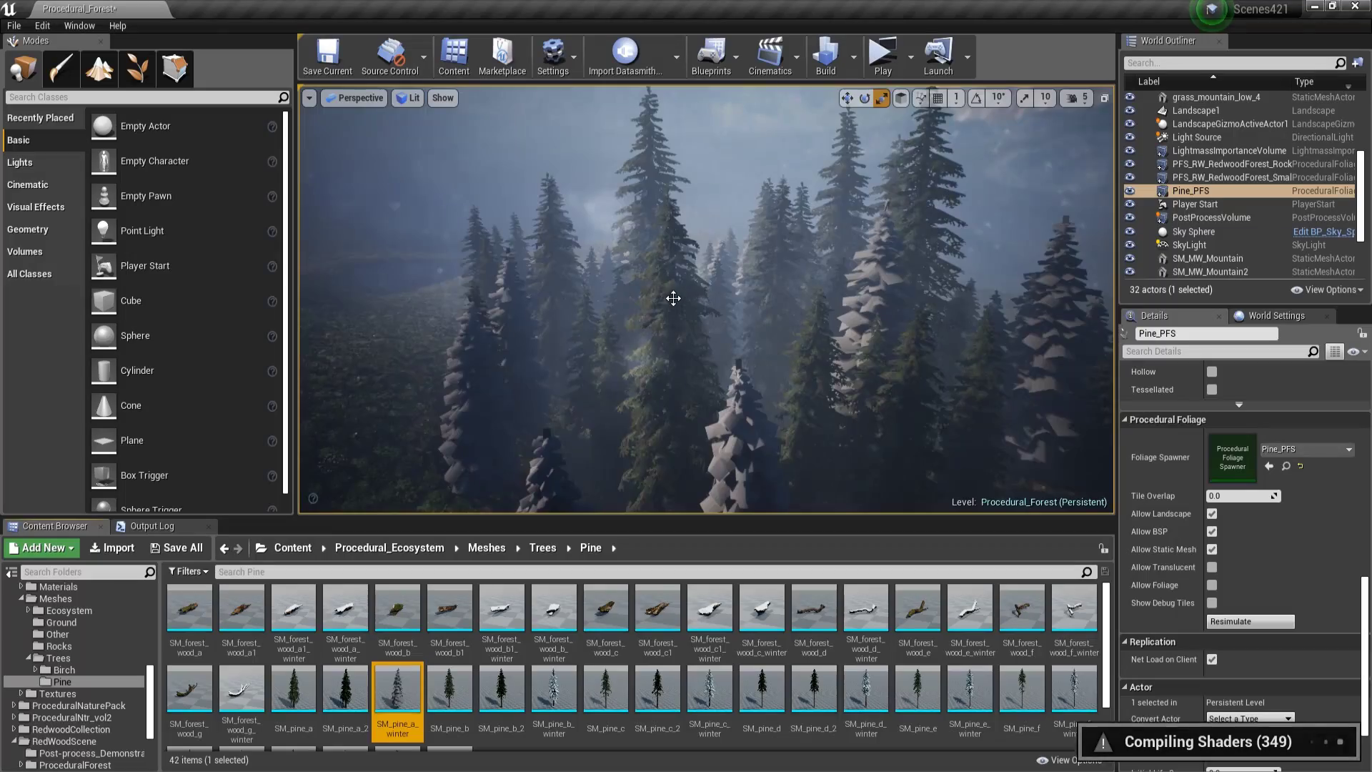
{"action": "right_click_drag", "start_coordinate": [733, 363], "coordinate": [708, 407]}
{"action": "right_click_drag", "start_coordinate": [828, 366], "coordinate": [828, 366]}
Step: Set Tree_FP1's Shade Radius to 20 and Num Steps to 4, then save and close it
{"action": "left_click", "coordinate": [487, 552]}
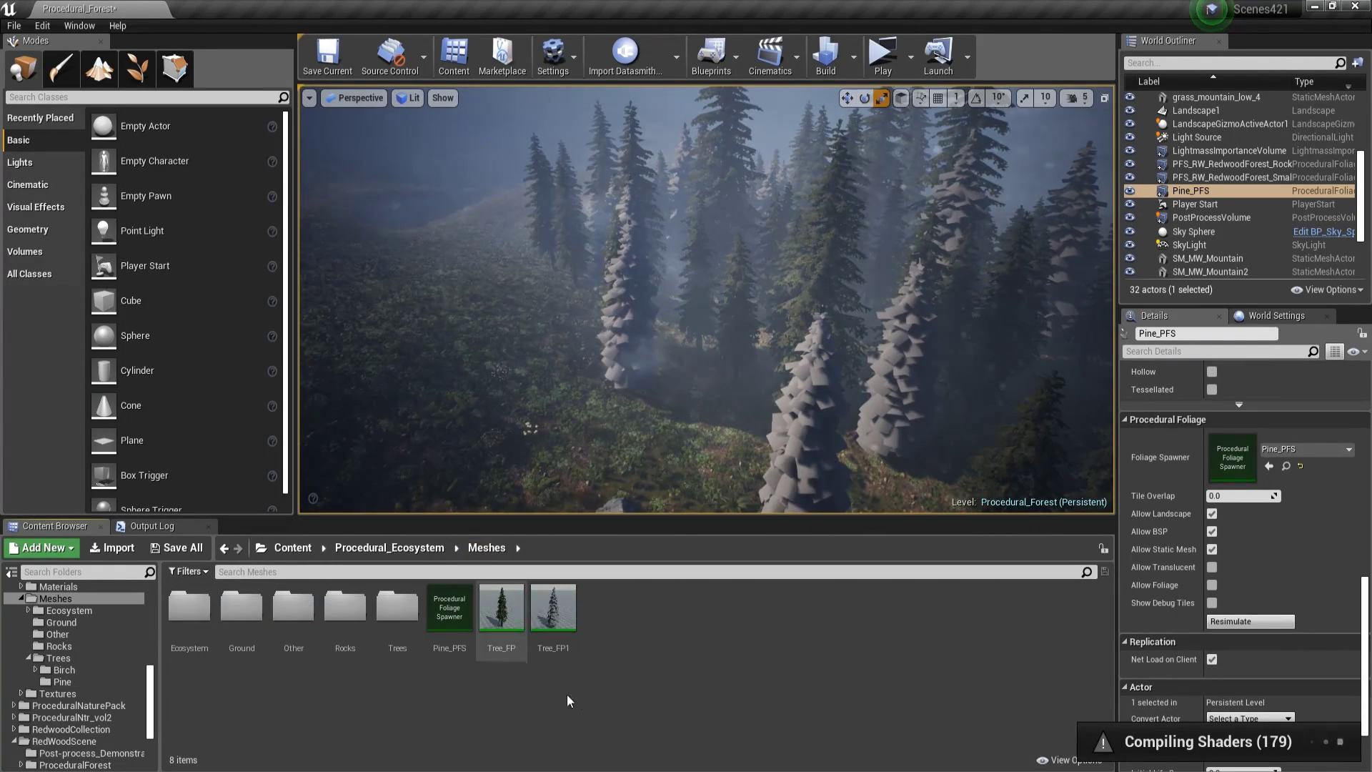
{"action": "double_click", "coordinate": [545, 616]}
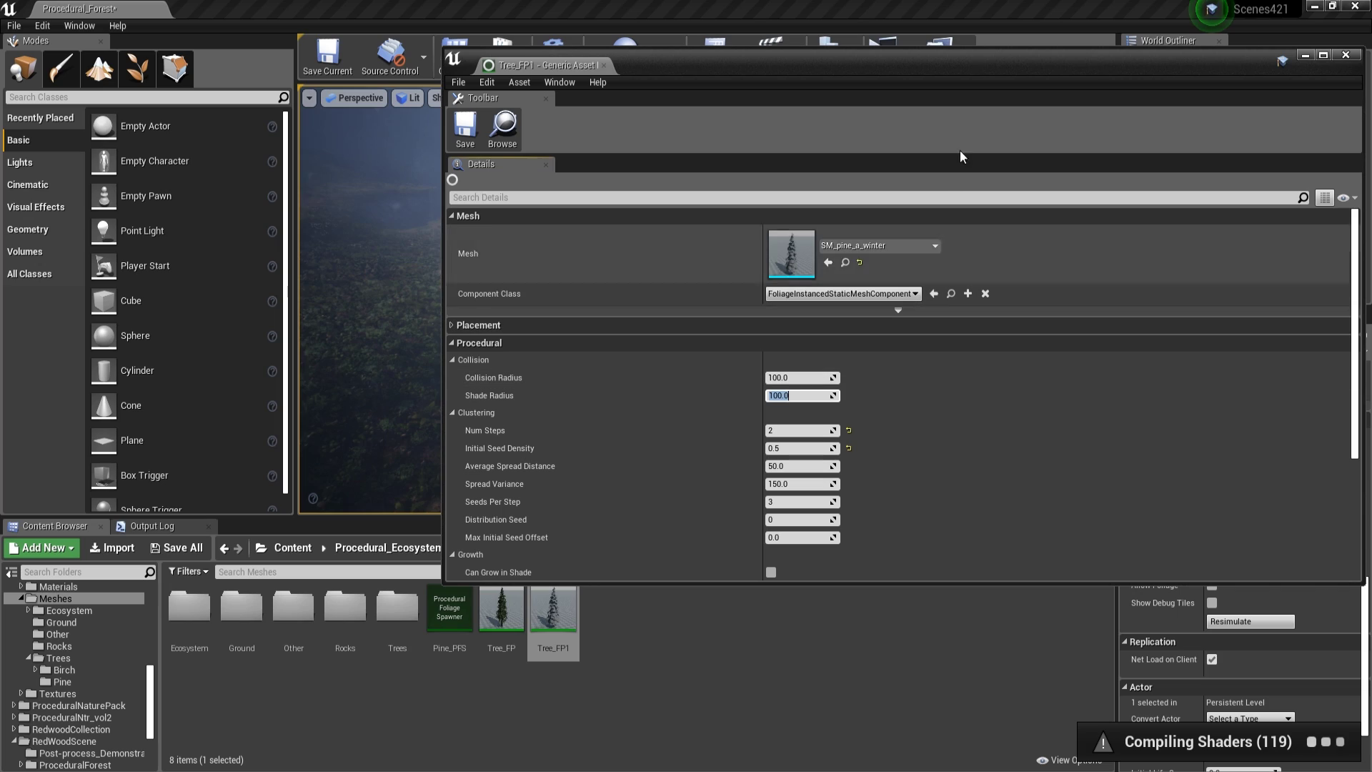
{"action": "left_click", "coordinate": [1305, 55]}
{"action": "right_click_drag", "start_coordinate": [879, 236], "coordinate": [630, 463]}
{"action": "double_click", "coordinate": [564, 602]}
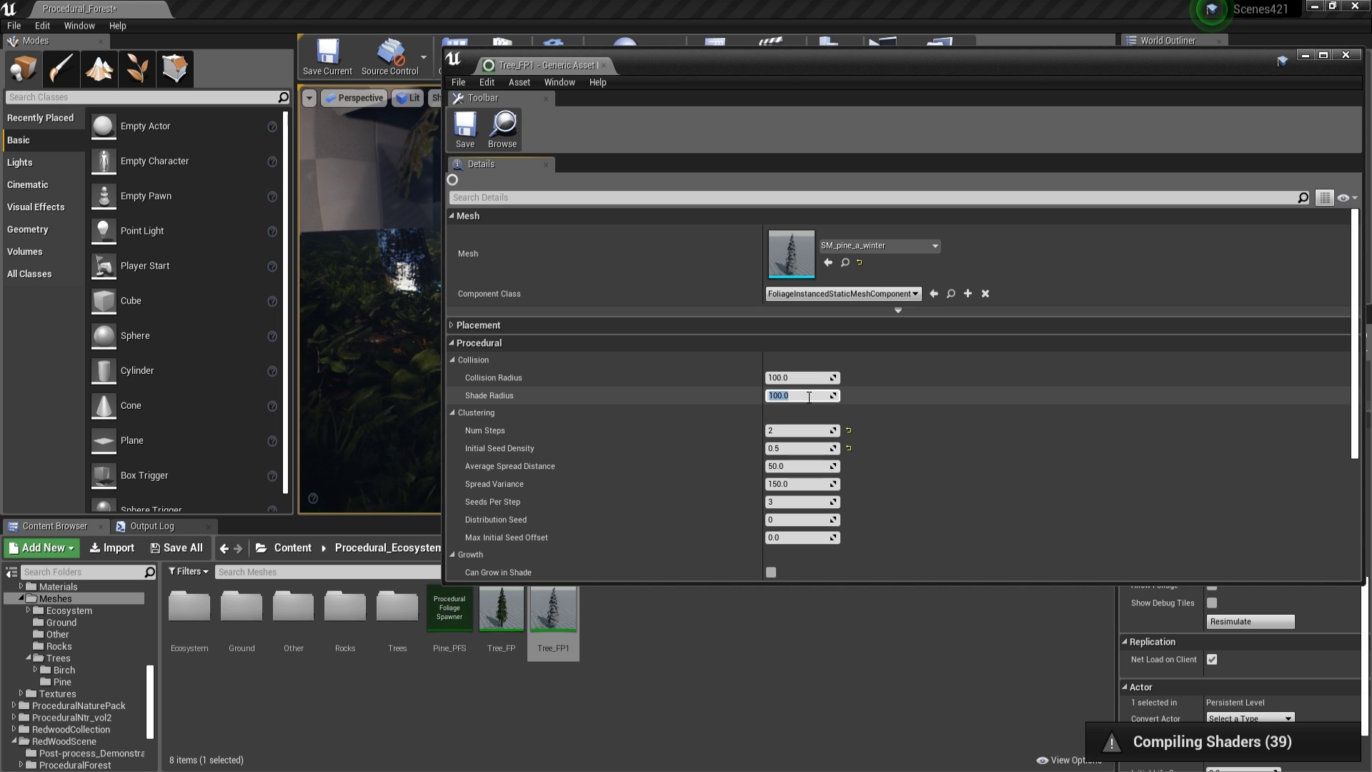
{"action": "left_click", "coordinate": [465, 128]}
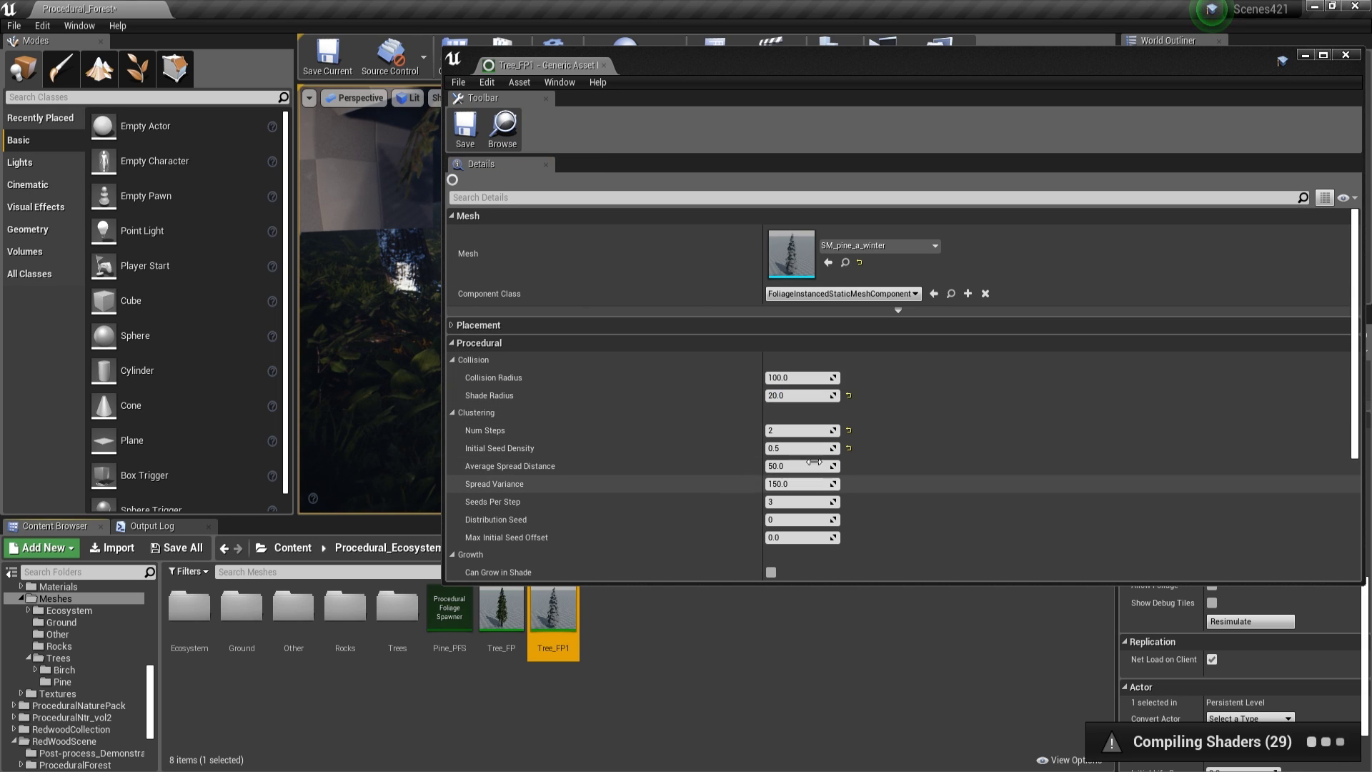
{"action": "left_click", "coordinate": [781, 433]}
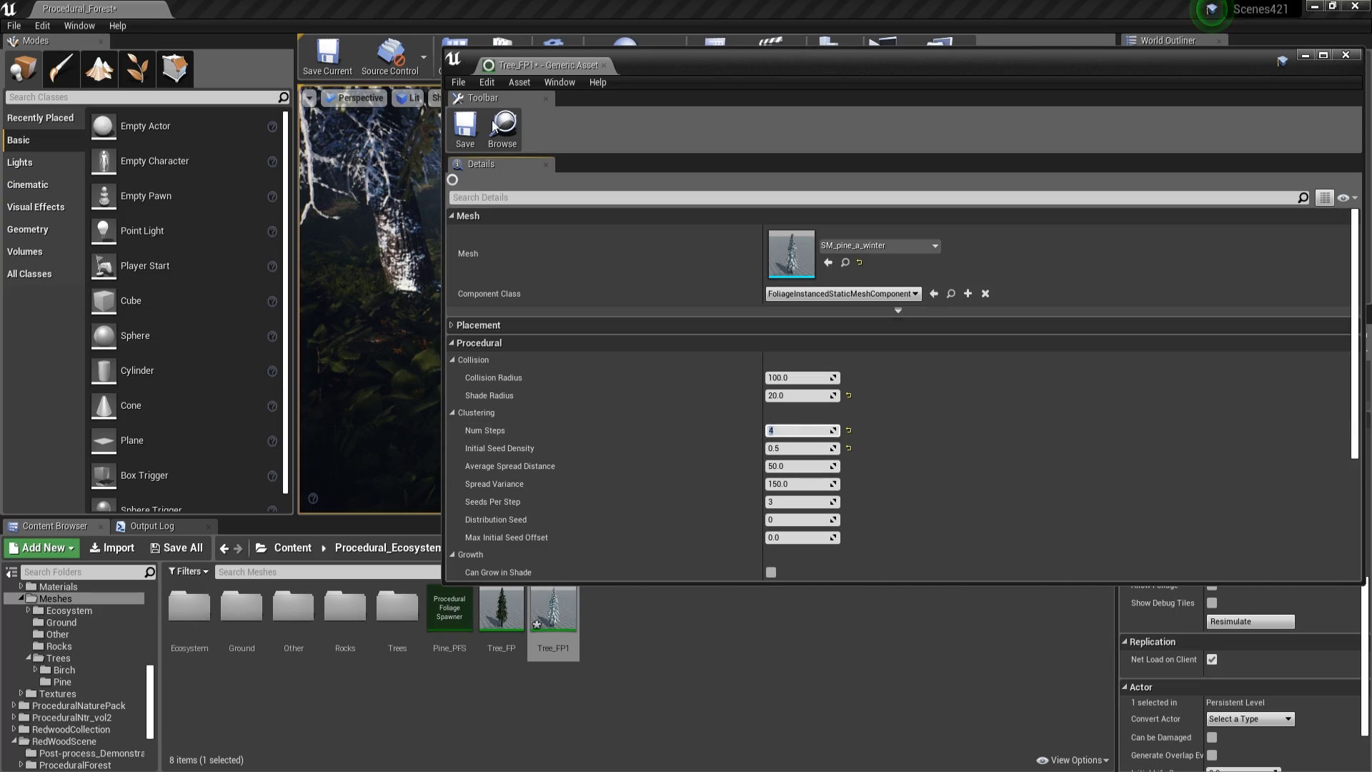
{"action": "left_click", "coordinate": [468, 128]}
{"action": "left_click", "coordinate": [1345, 55]}
Step: Resimulate Pine_PFS with the updated Tree_FP1 settings and inspect the winter pines
{"action": "right_click_drag", "start_coordinate": [706, 300], "coordinate": [706, 242]}
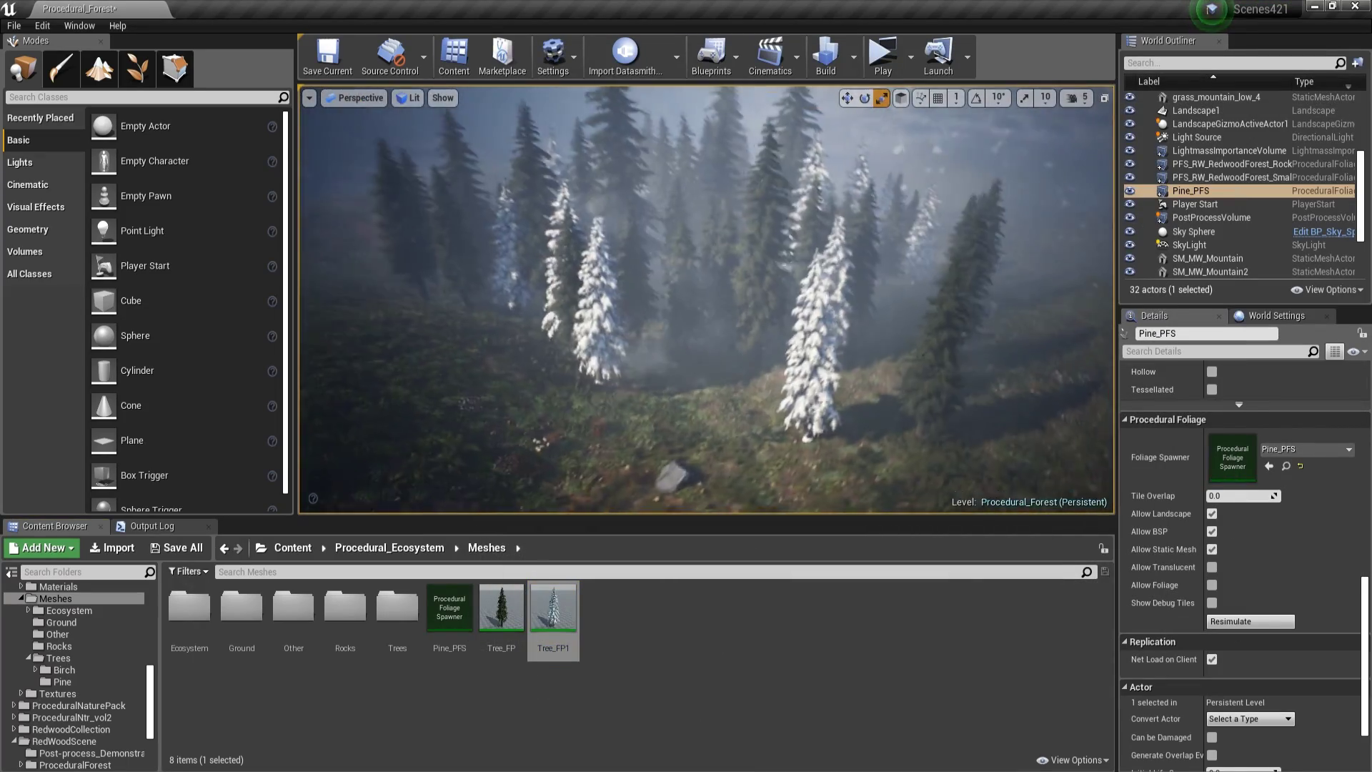
{"action": "left_click", "coordinate": [1242, 621]}
{"action": "right_click_drag", "start_coordinate": [706, 301], "coordinate": [636, 300]}
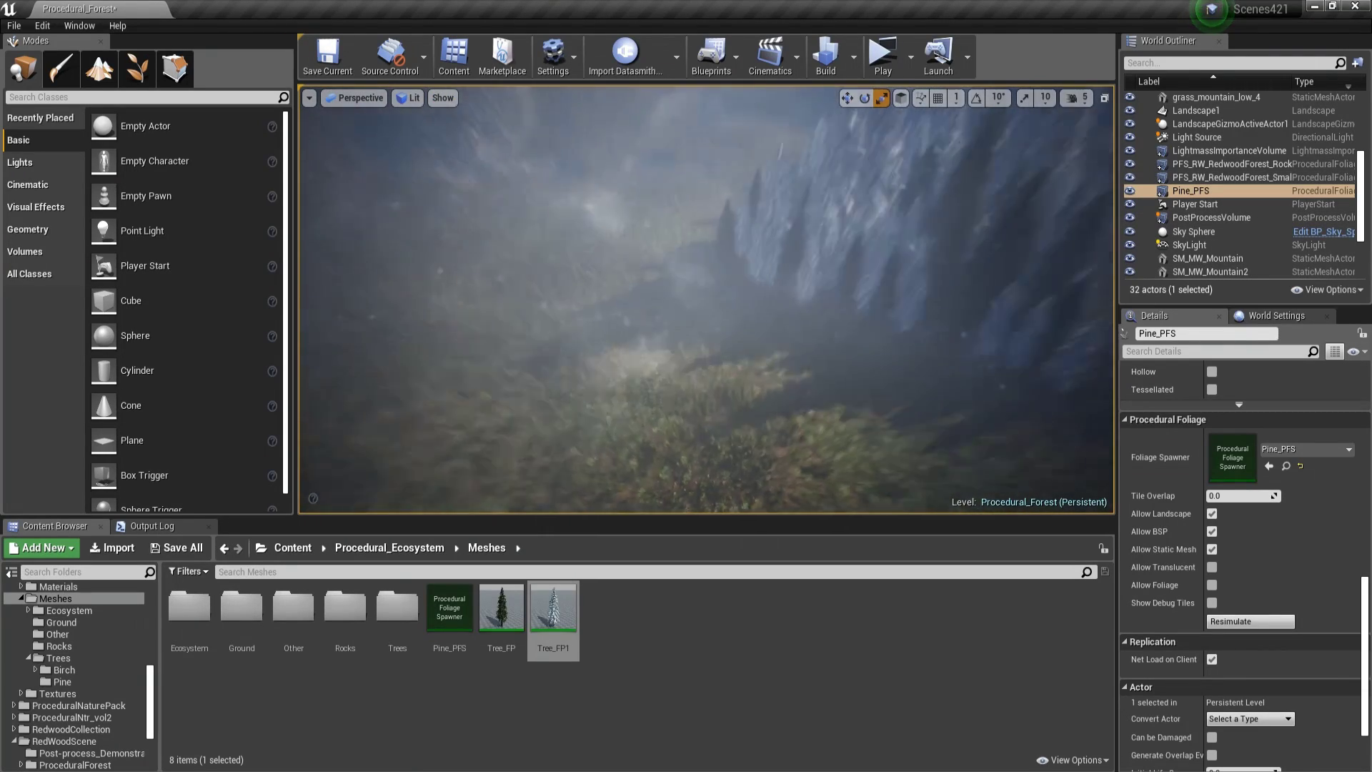
Step: Enlarge the scale of the Pine_PFS volume and resimulate it to spread the forest over a wider area
{"action": "scroll", "coordinate": [1243, 457], "scroll_direction": "up", "scroll_amount": 10}
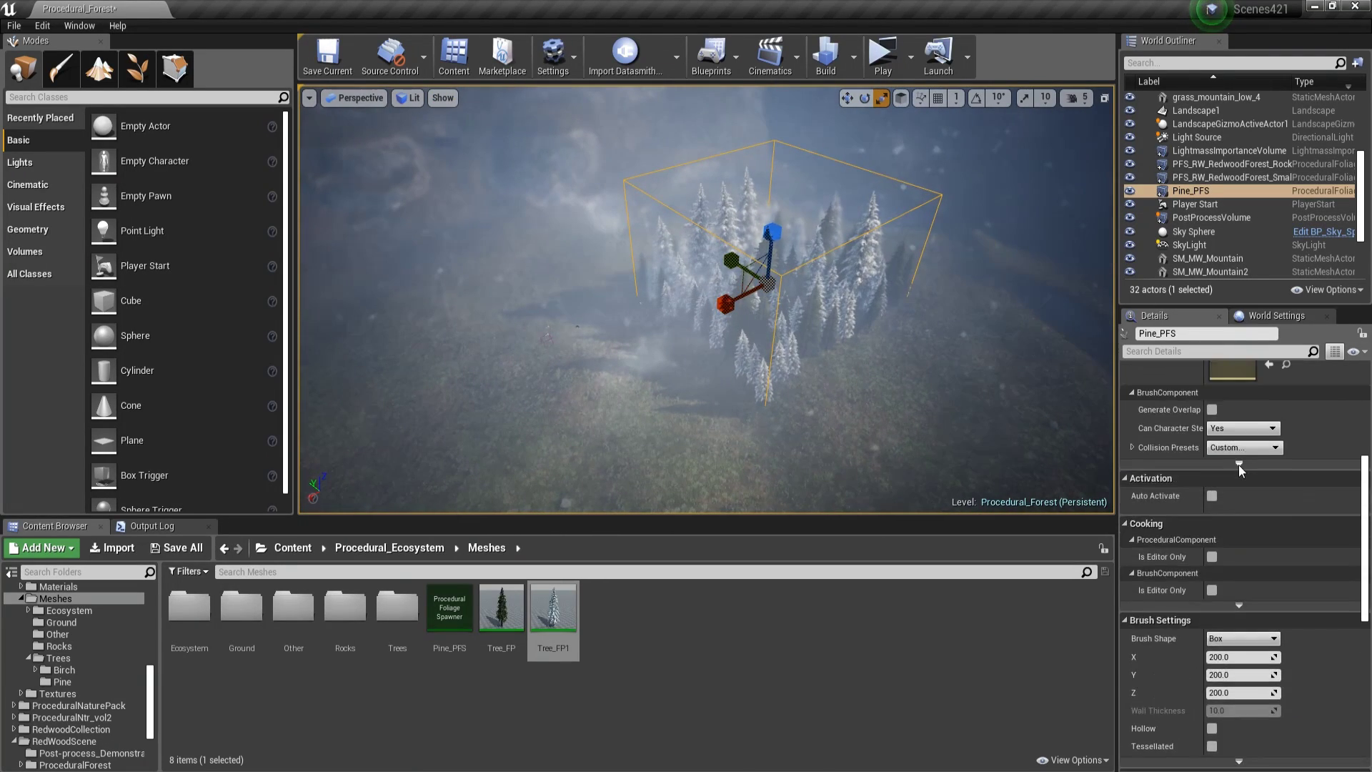
{"action": "left_click", "coordinate": [1228, 423]}
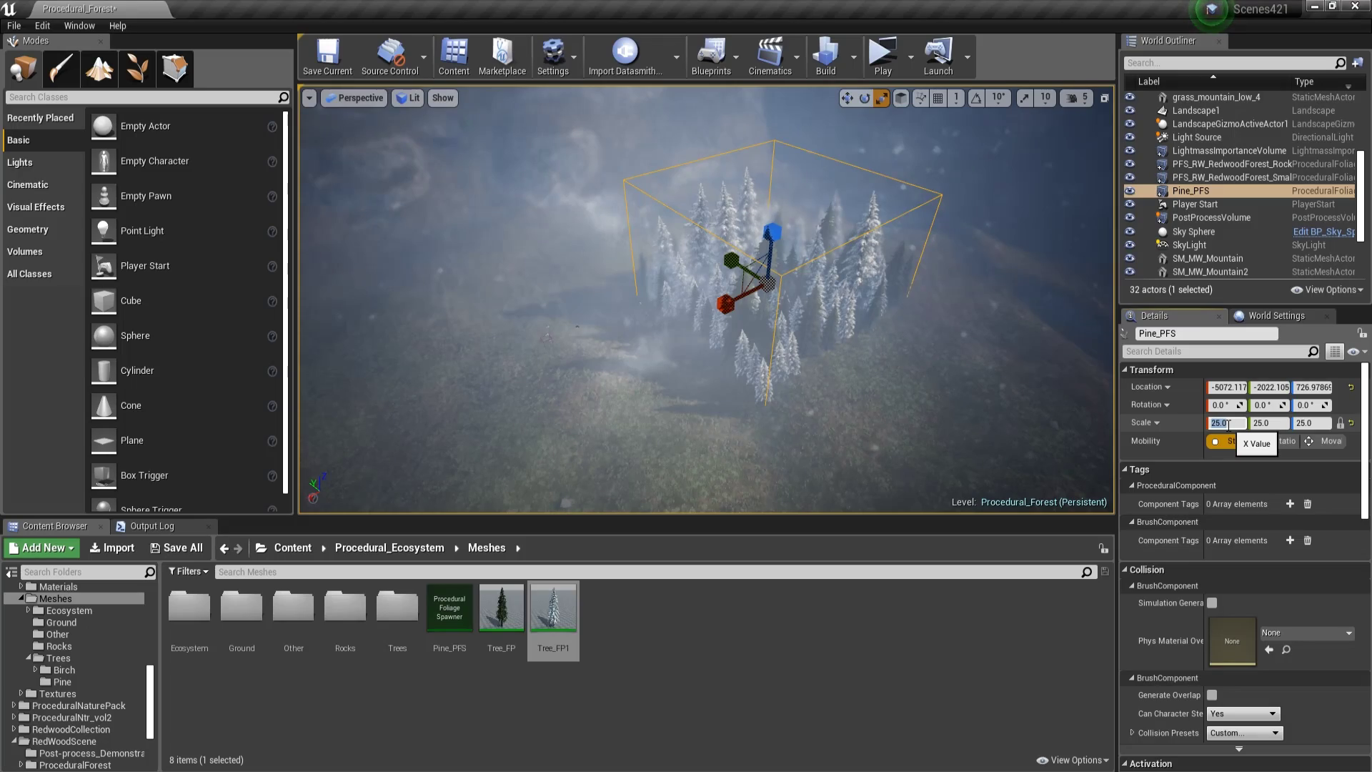
{"action": "scroll", "coordinate": [1245, 605], "scroll_direction": "down", "scroll_amount": 10}
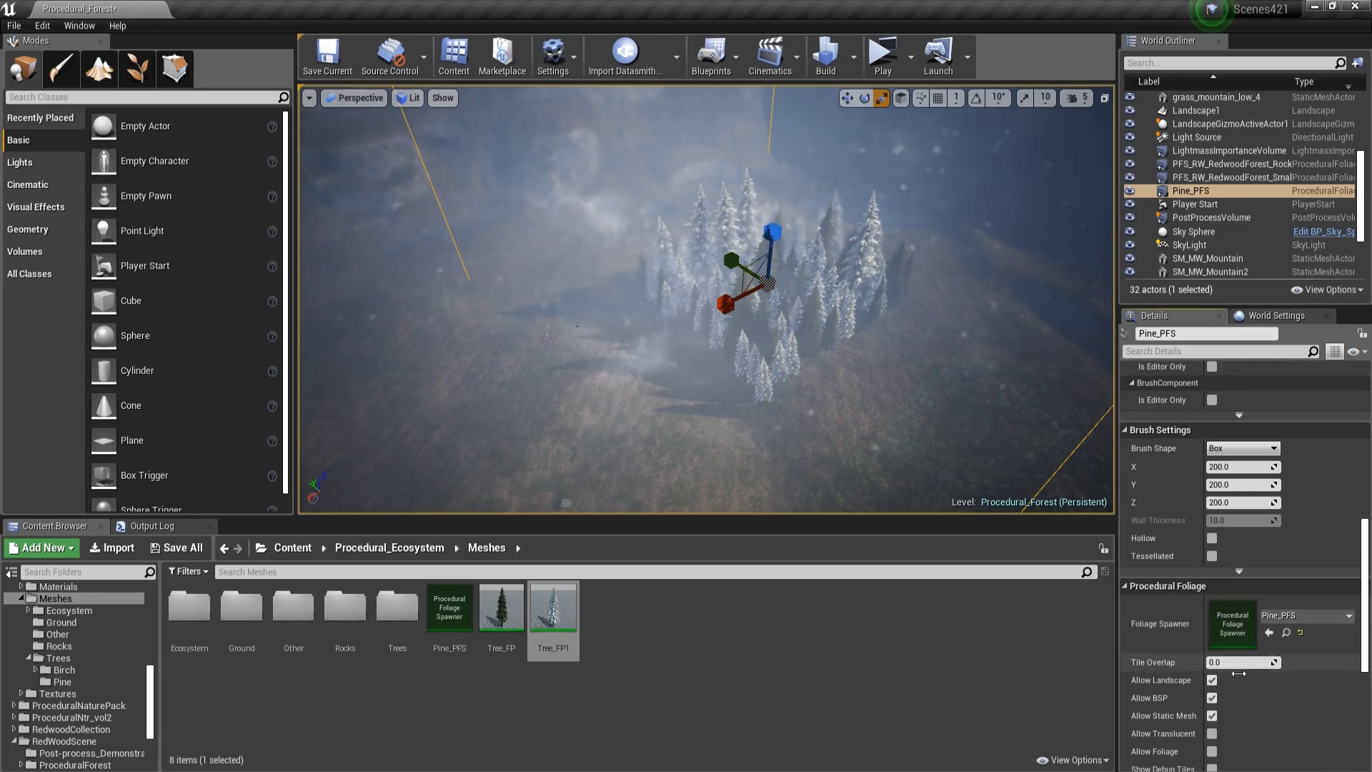
{"action": "left_click", "coordinate": [1234, 574]}
{"action": "right_click_drag", "start_coordinate": [786, 321], "coordinate": [736, 329]}
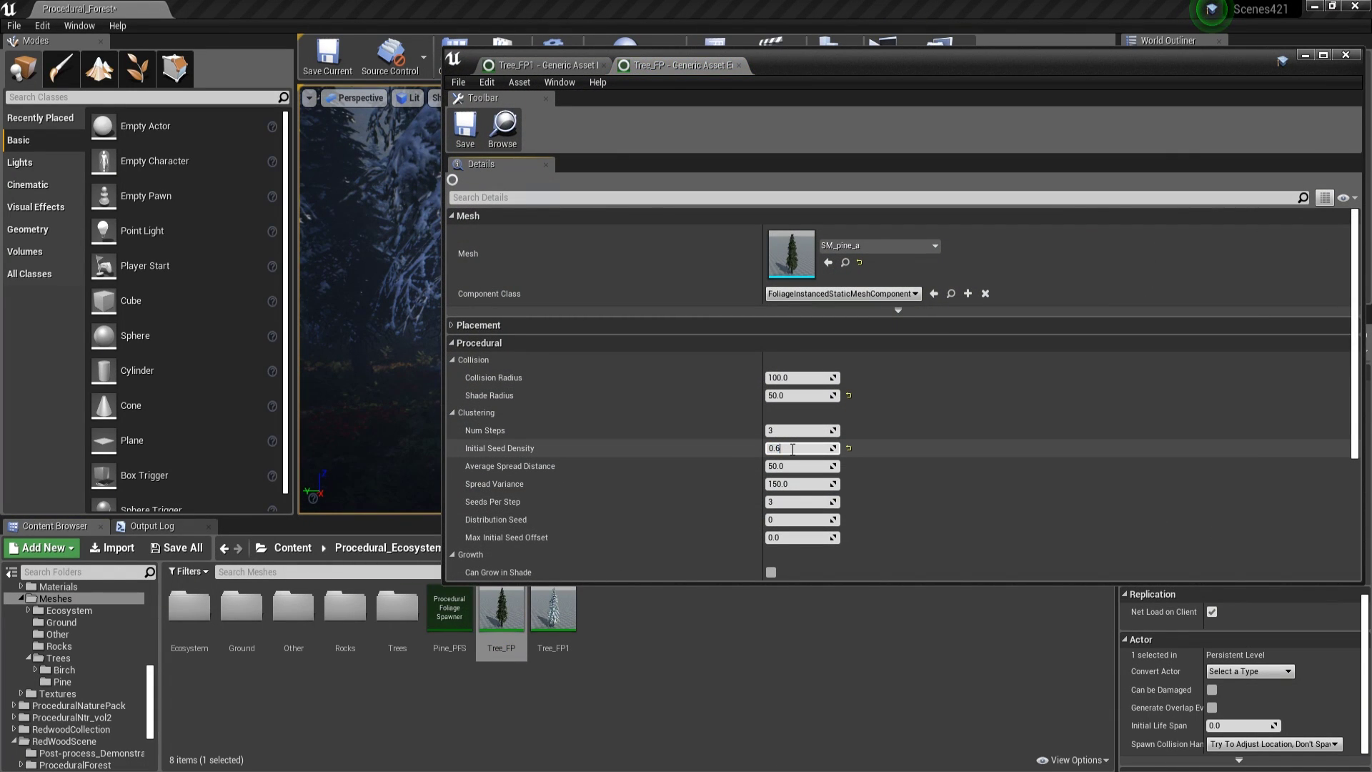
Step: Change the Initial Seed Density of Tree_FP and Tree_FP1, close their editors and inspect the forest from above
{"action": "left_click", "coordinate": [553, 611]}
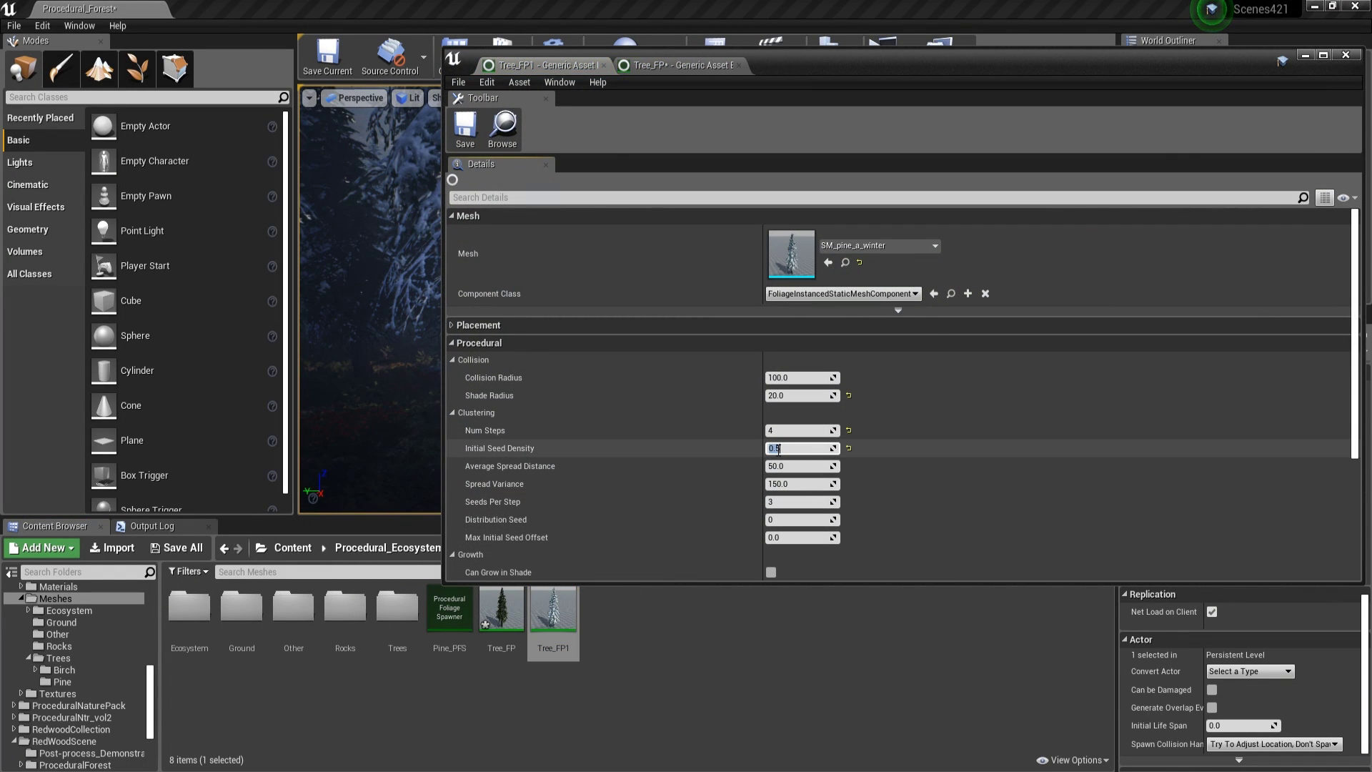
{"action": "left_click", "coordinate": [1345, 55]}
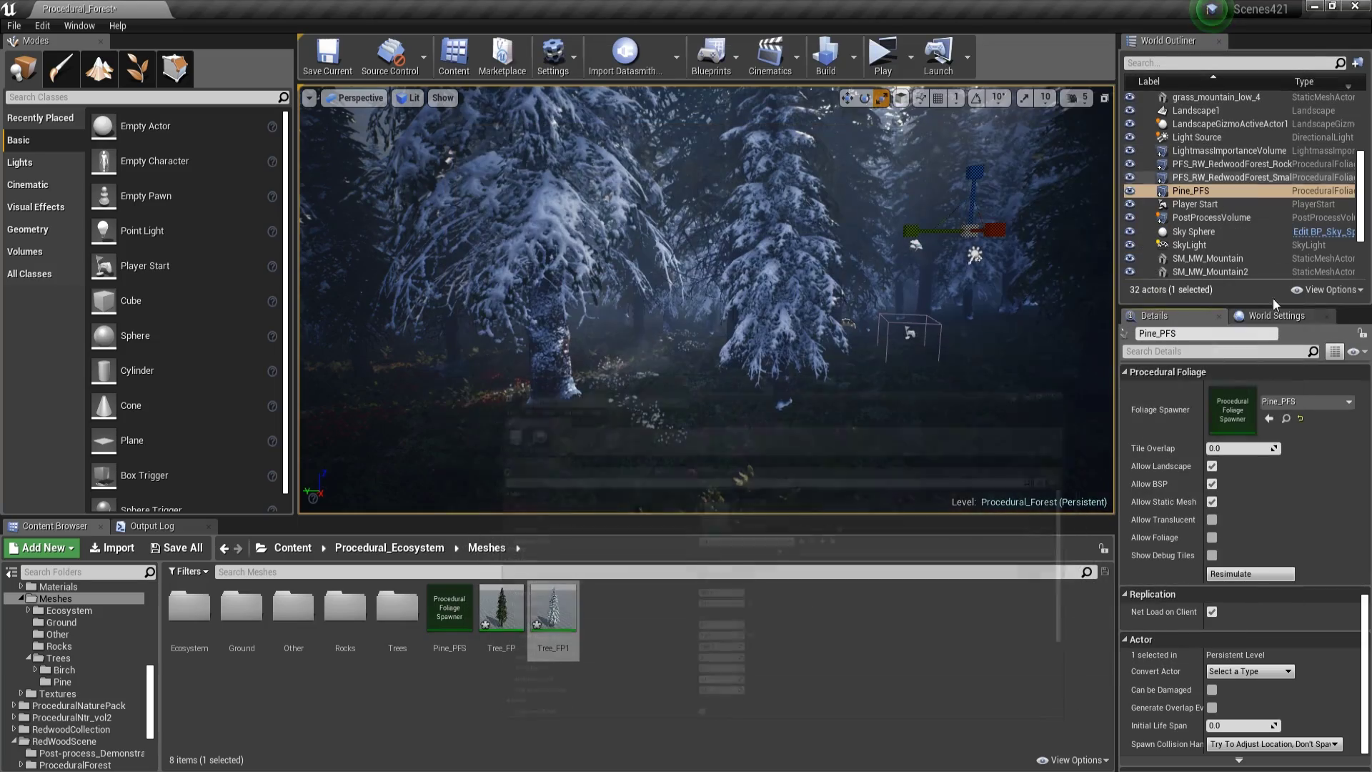
{"action": "right_click_drag", "start_coordinate": [706, 300], "coordinate": [643, 343]}
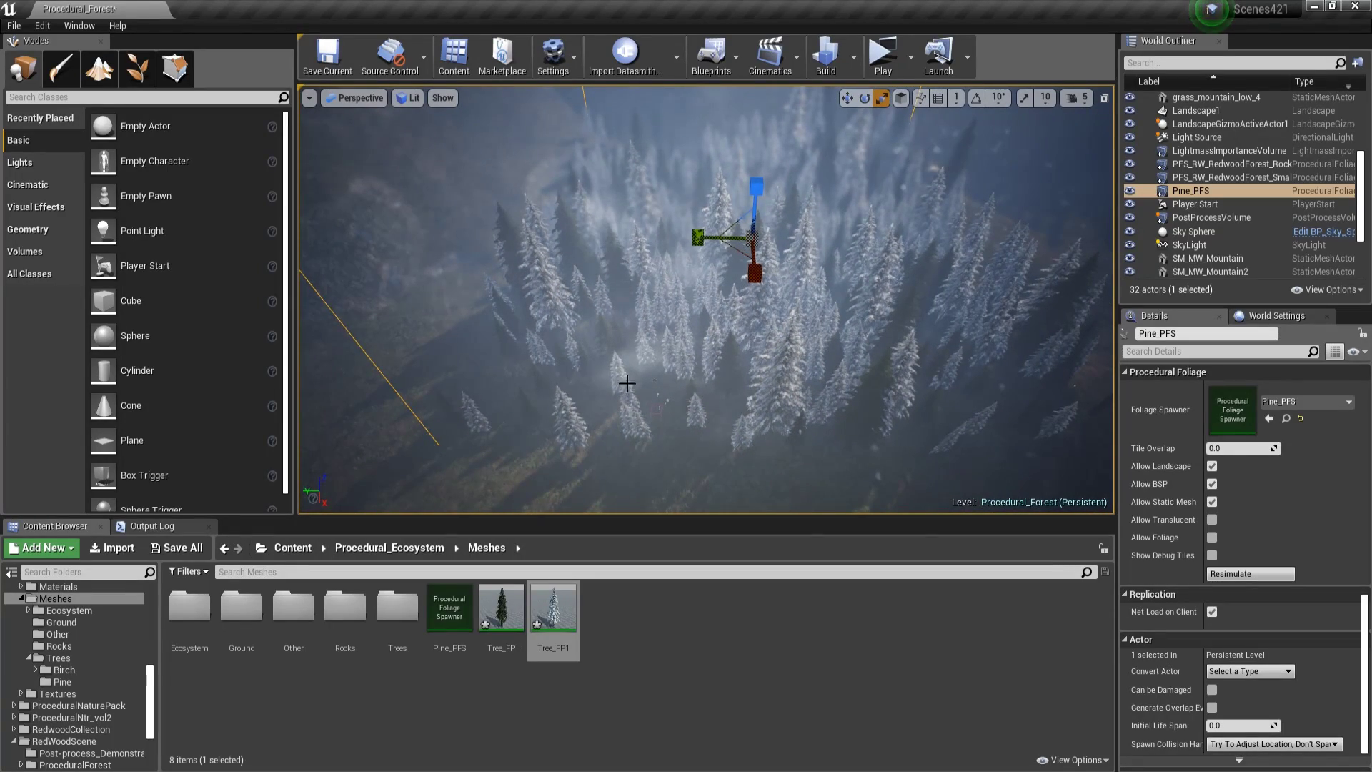
{"action": "mouse_move", "coordinate": [518, 267]}
{"action": "right_mouse_down"}
{"action": "mouse_move", "coordinate": [519, 293]}
{"action": "mouse_move", "coordinate": [519, 215]}
{"action": "mouse_move", "coordinate": [519, 267]}
{"action": "right_mouse_up"}
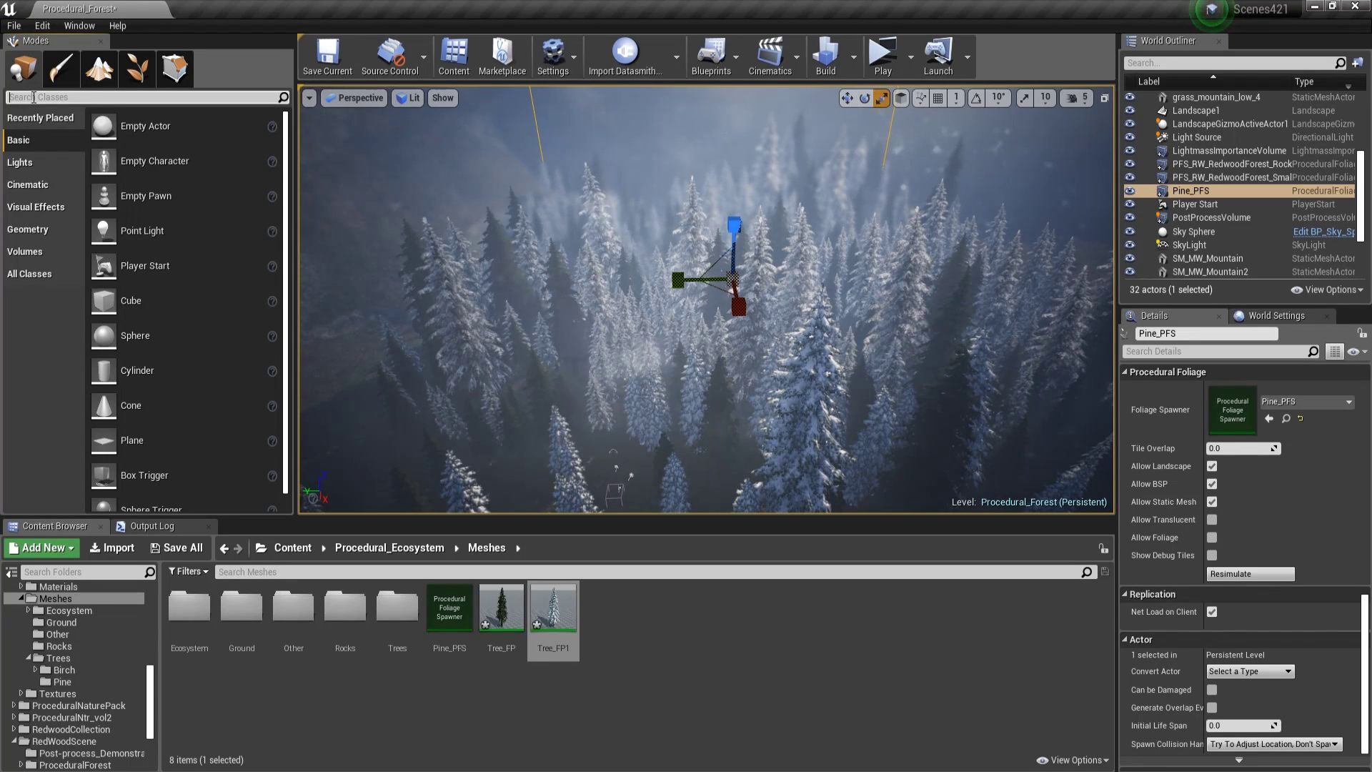
Step: Find the Procedural Foliage Blocking Volume by searching the placeable actors for "proce" and place it in the pine forest
{"action": "type", "text": "proec"}
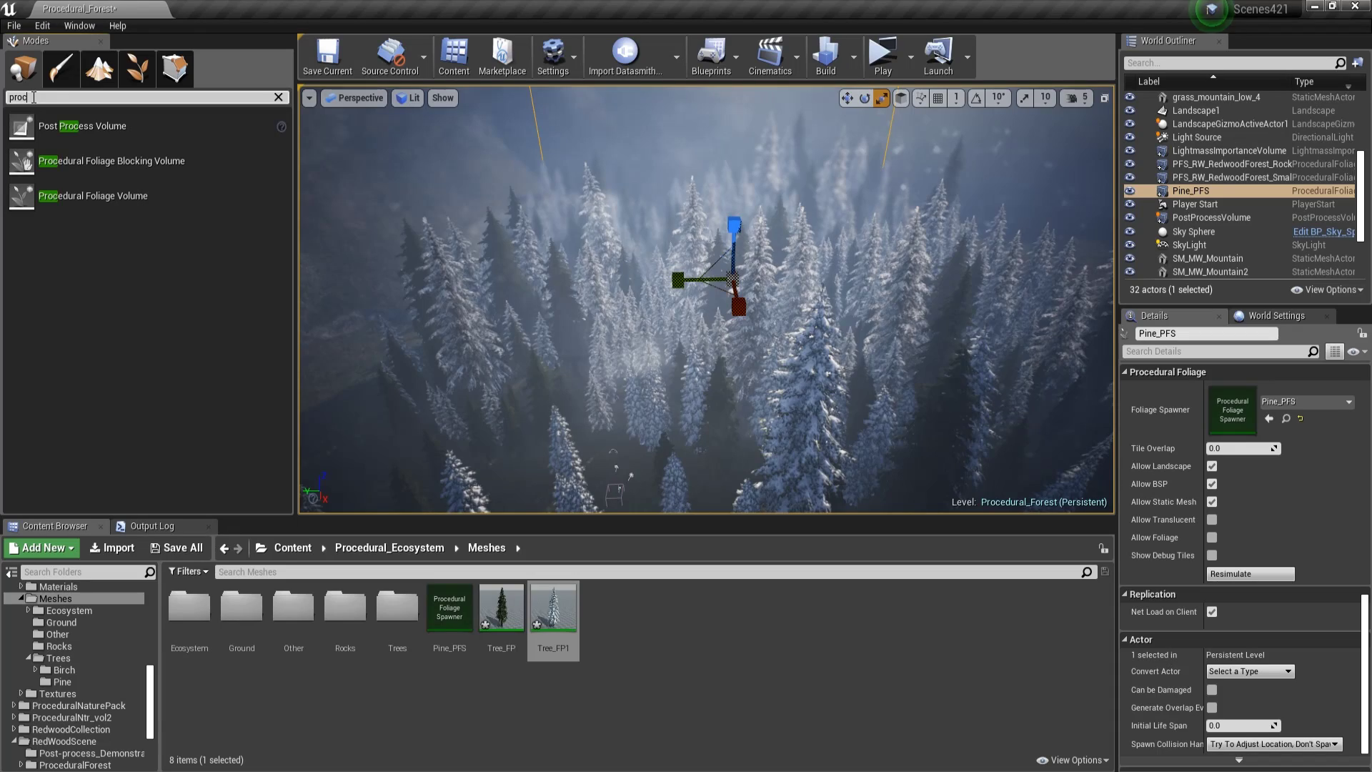
{"action": "right_click_drag", "start_coordinate": [496, 204], "coordinate": [578, 273]}
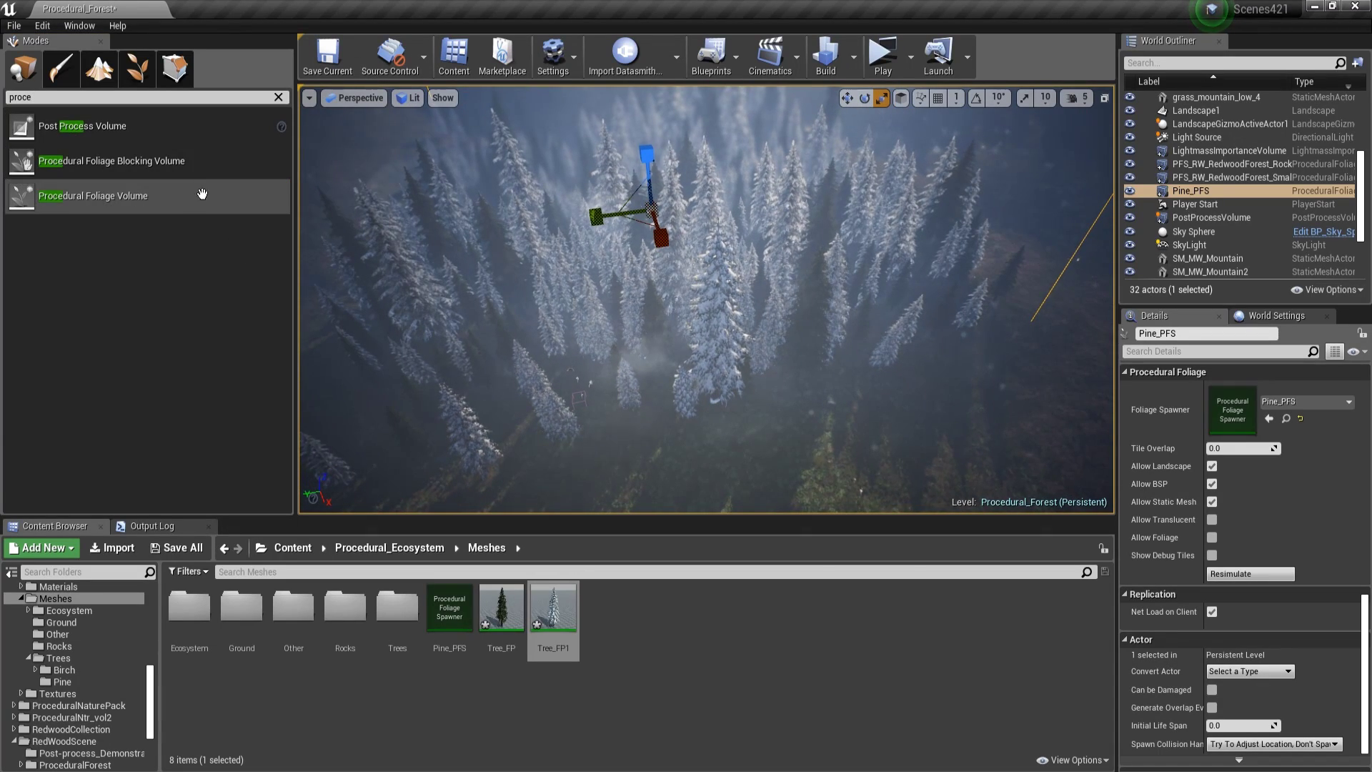
{"action": "left_click_drag", "start_coordinate": [138, 170], "coordinate": [233, 193]}
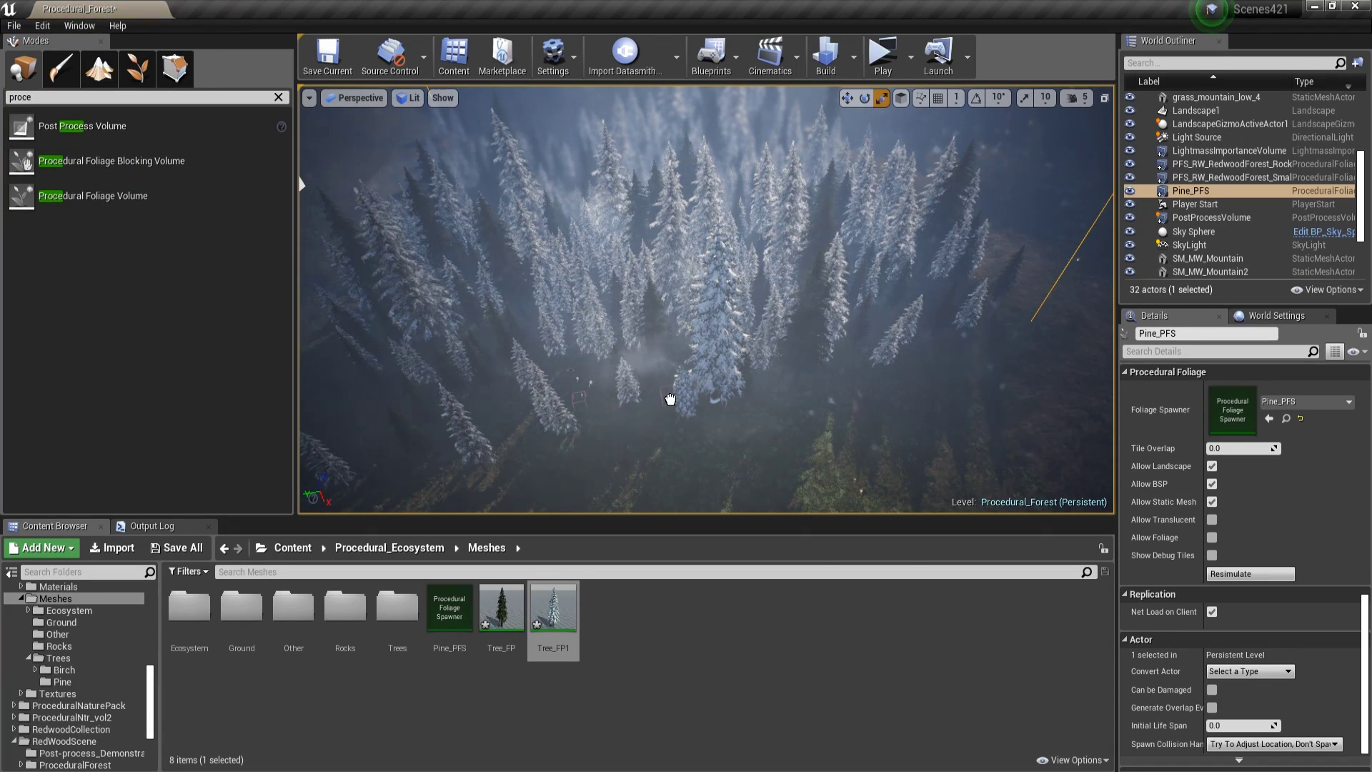
{"action": "left_click_drag", "start_coordinate": [670, 399], "coordinate": [670, 398]}
{"action": "right_click_drag", "start_coordinate": [670, 399], "coordinate": [757, 398]}
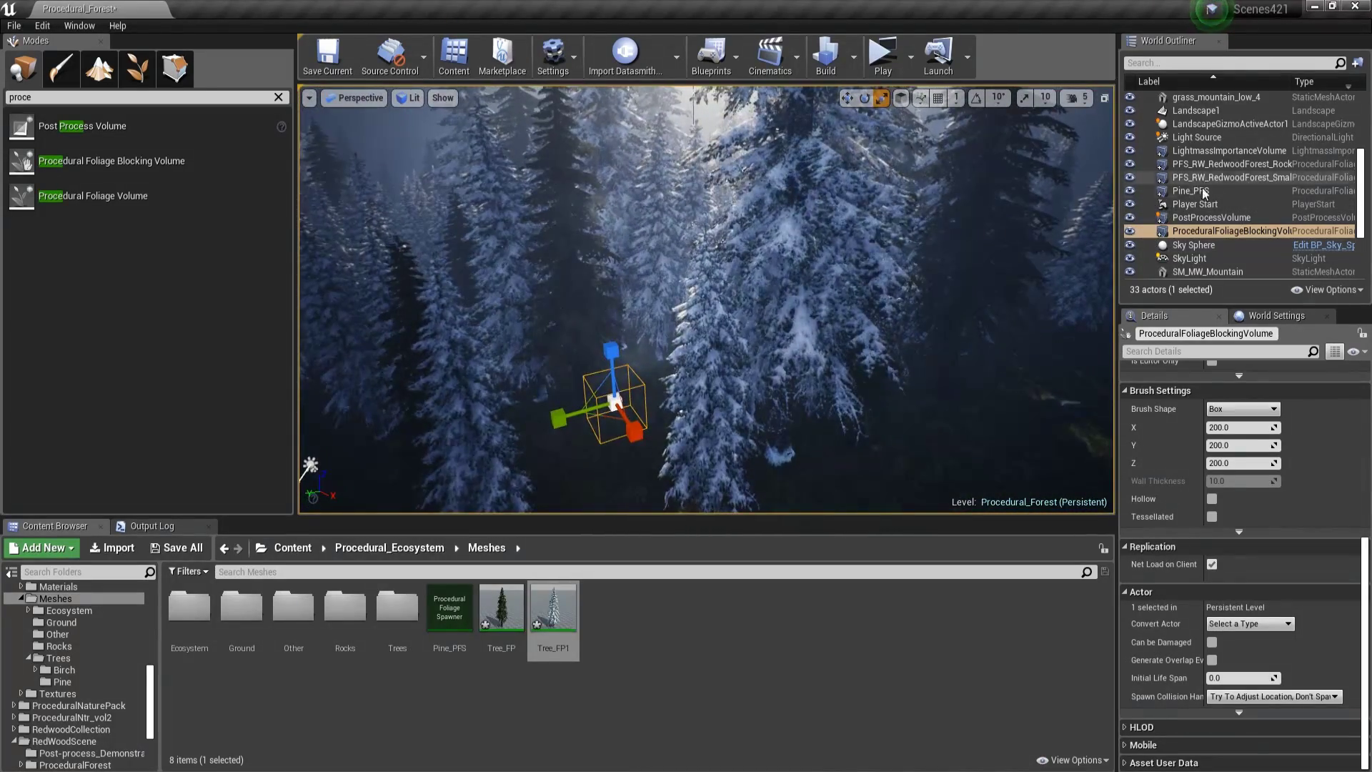
Step: Scale the blocking volume to X 100, Y 20, Z 50 and move it along X to about -607
{"action": "right_click_drag", "start_coordinate": [739, 344], "coordinate": [679, 361]}
{"action": "left_click", "coordinate": [758, 363]}
{"action": "left_click", "coordinate": [660, 372]}
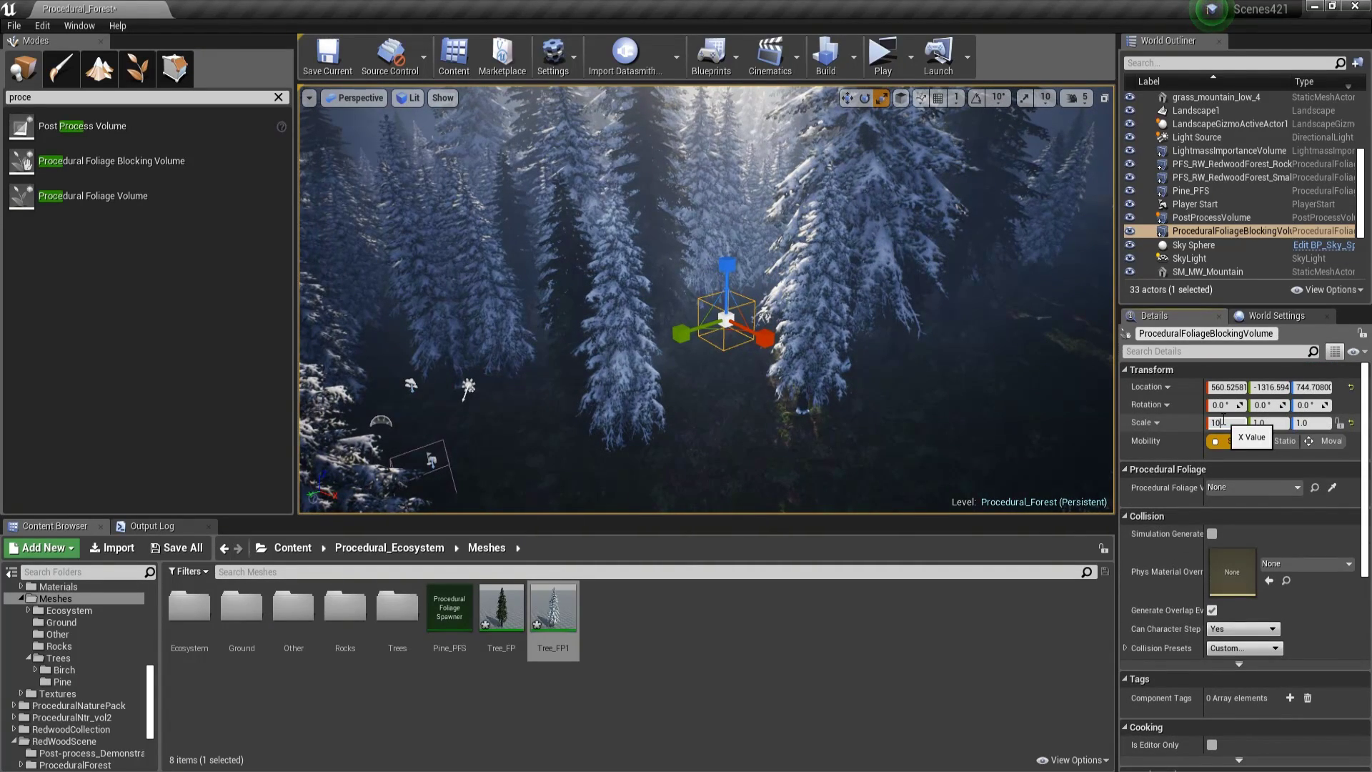
{"action": "right_click_drag", "start_coordinate": [858, 357], "coordinate": [782, 315]}
{"action": "key", "text": "w"}
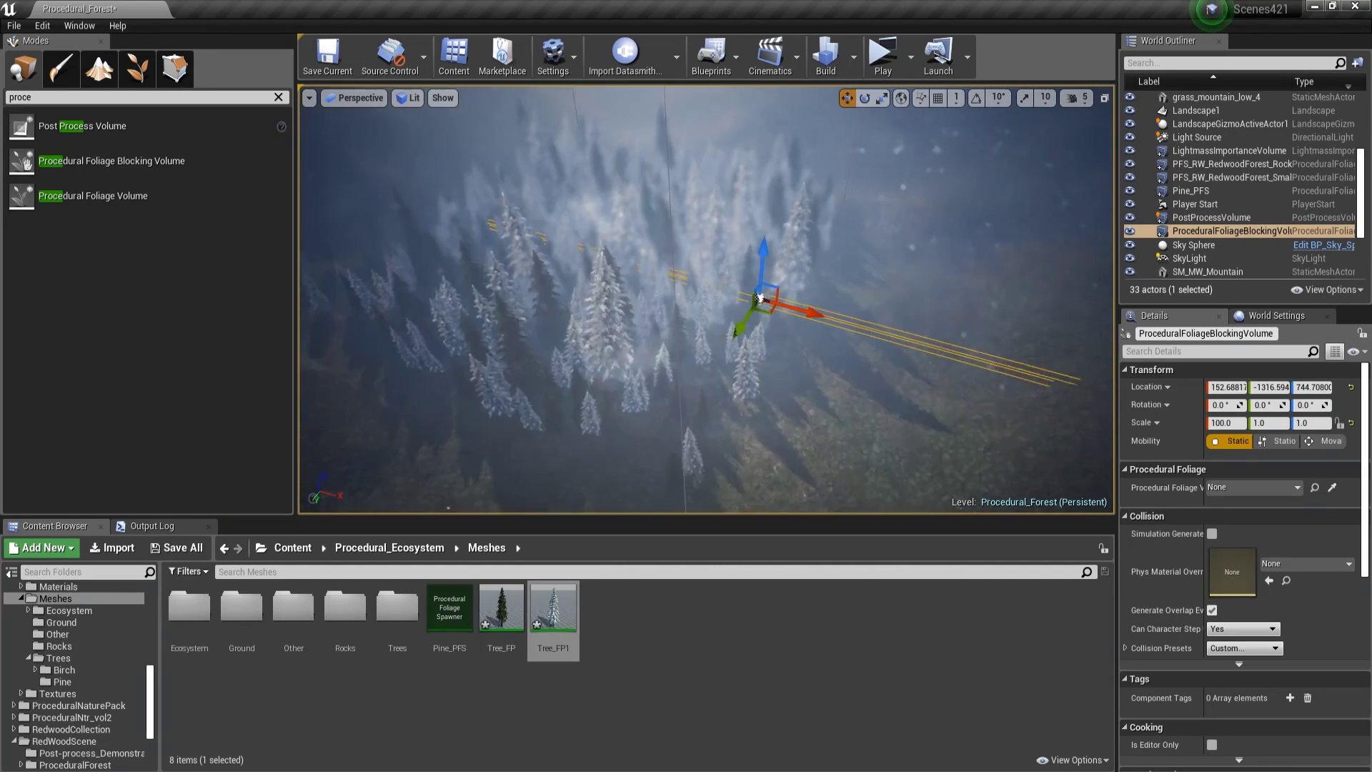
{"action": "right_click_drag", "start_coordinate": [783, 315], "coordinate": [672, 307]}
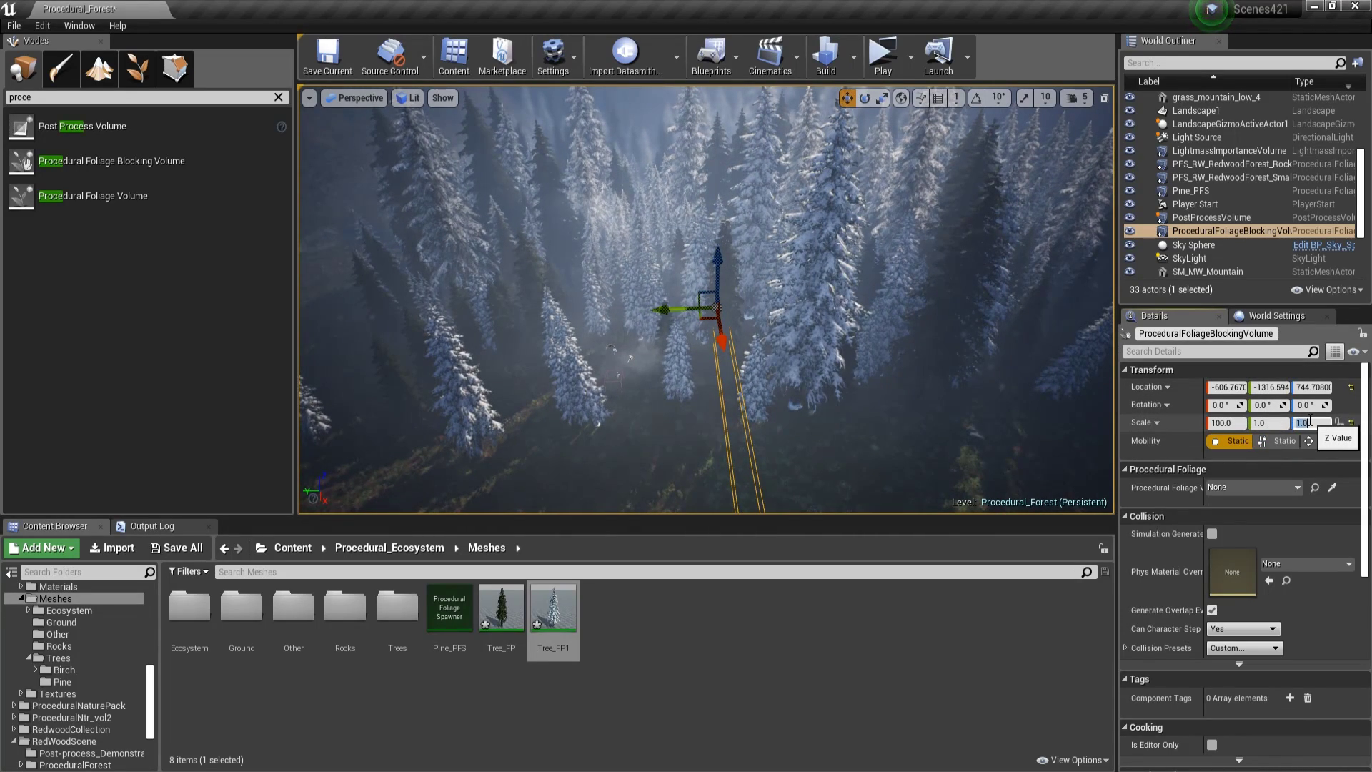
{"action": "right_click_drag", "start_coordinate": [912, 350], "coordinate": [879, 408]}
{"action": "right_click_drag", "start_coordinate": [764, 299], "coordinate": [718, 297]}
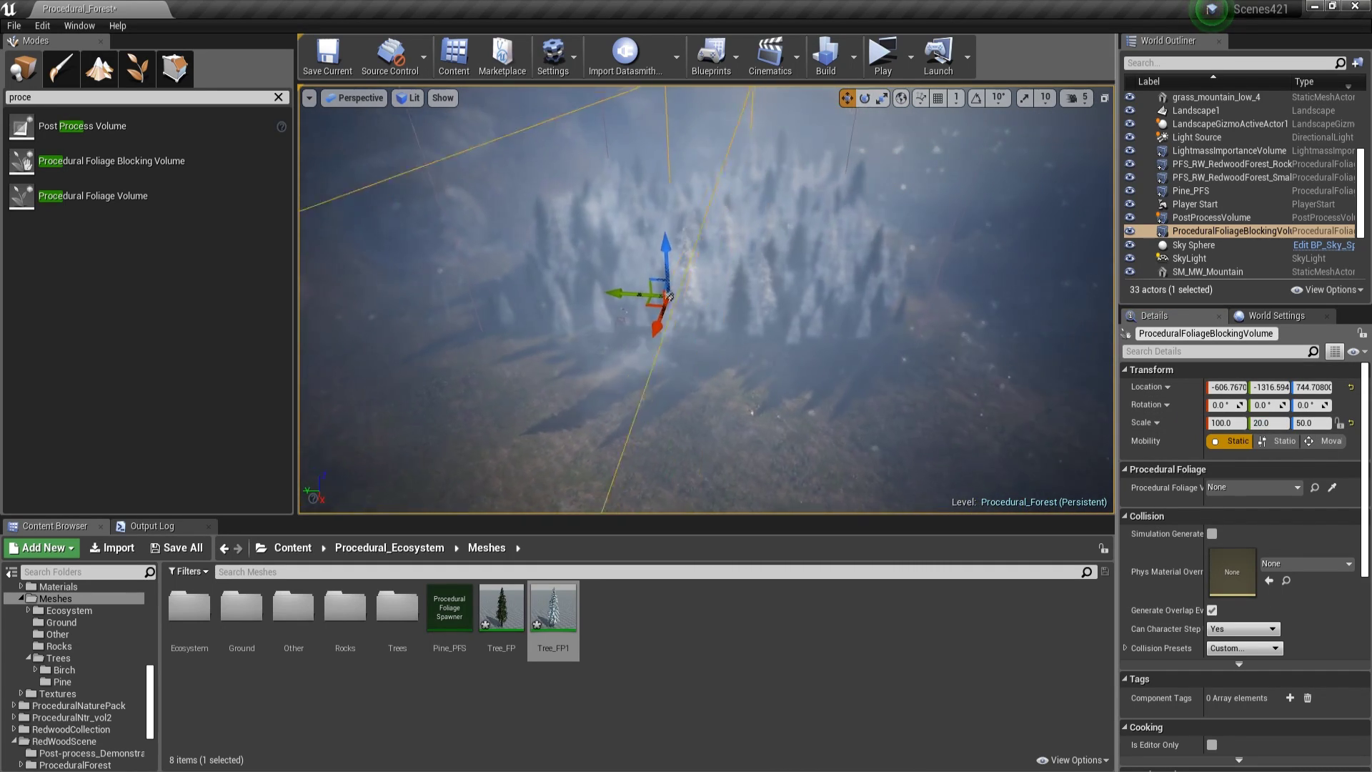
{"action": "right_click_drag", "start_coordinate": [718, 297], "coordinate": [657, 304]}
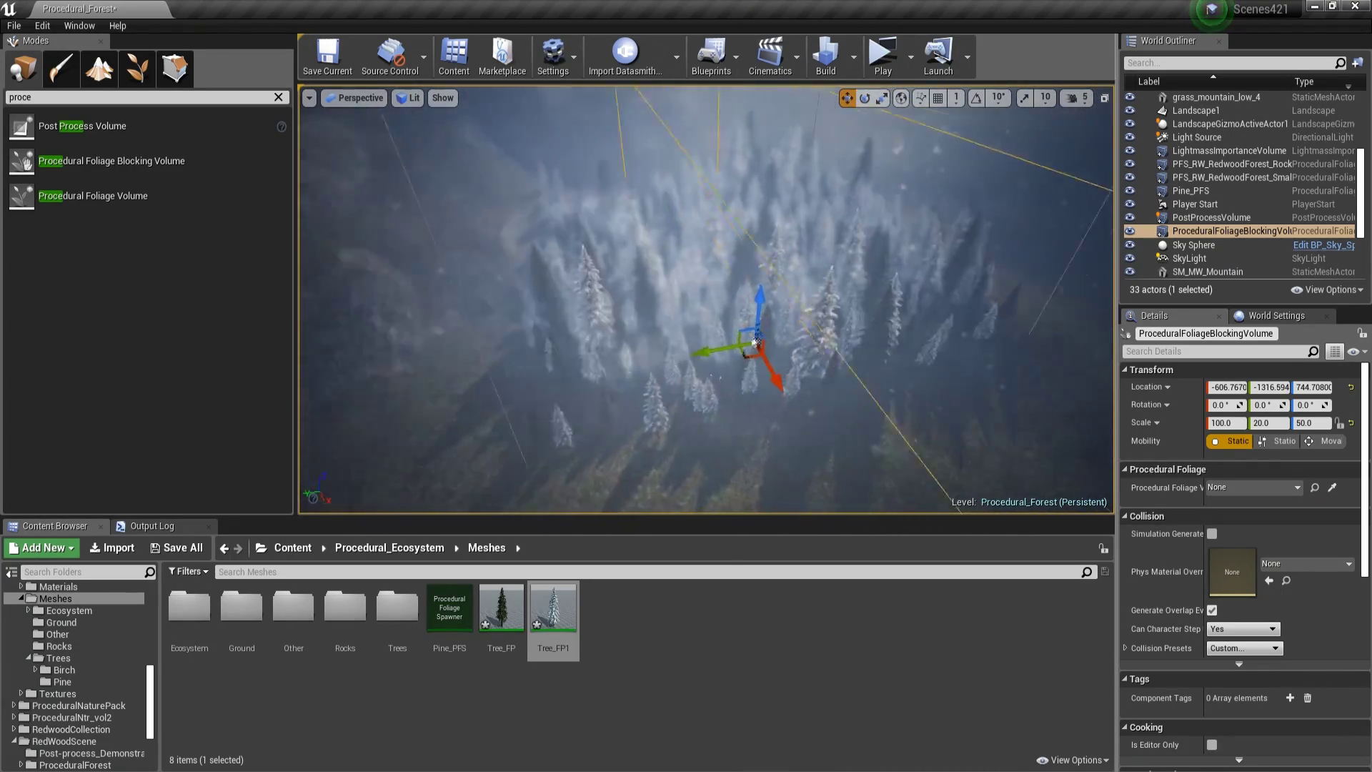
Step: Select Pine_PFS and resimulate it to clear the trees inside the blocking volume, inspecting the gap from outside the forest
{"action": "double_click", "coordinate": [1209, 189]}
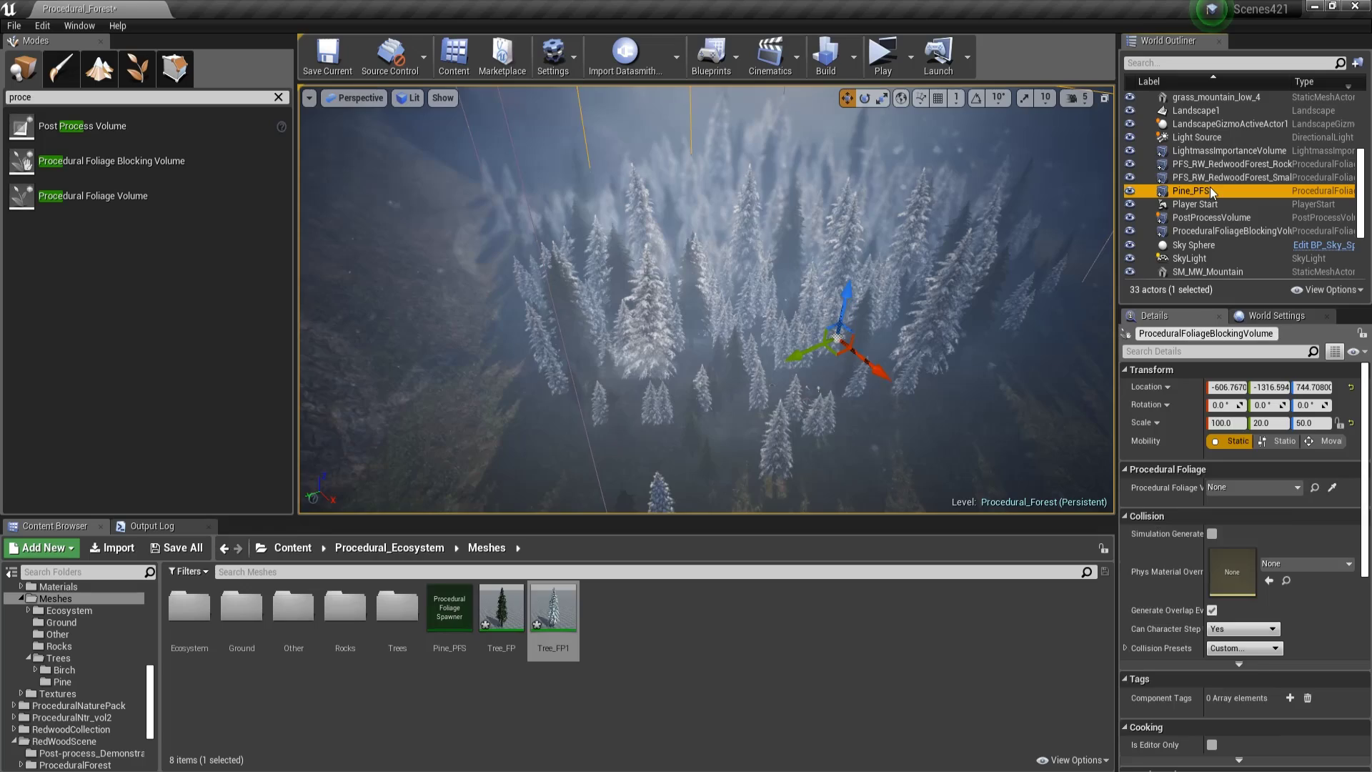
{"action": "scroll", "coordinate": [1241, 548], "scroll_direction": "down", "scroll_amount": 15}
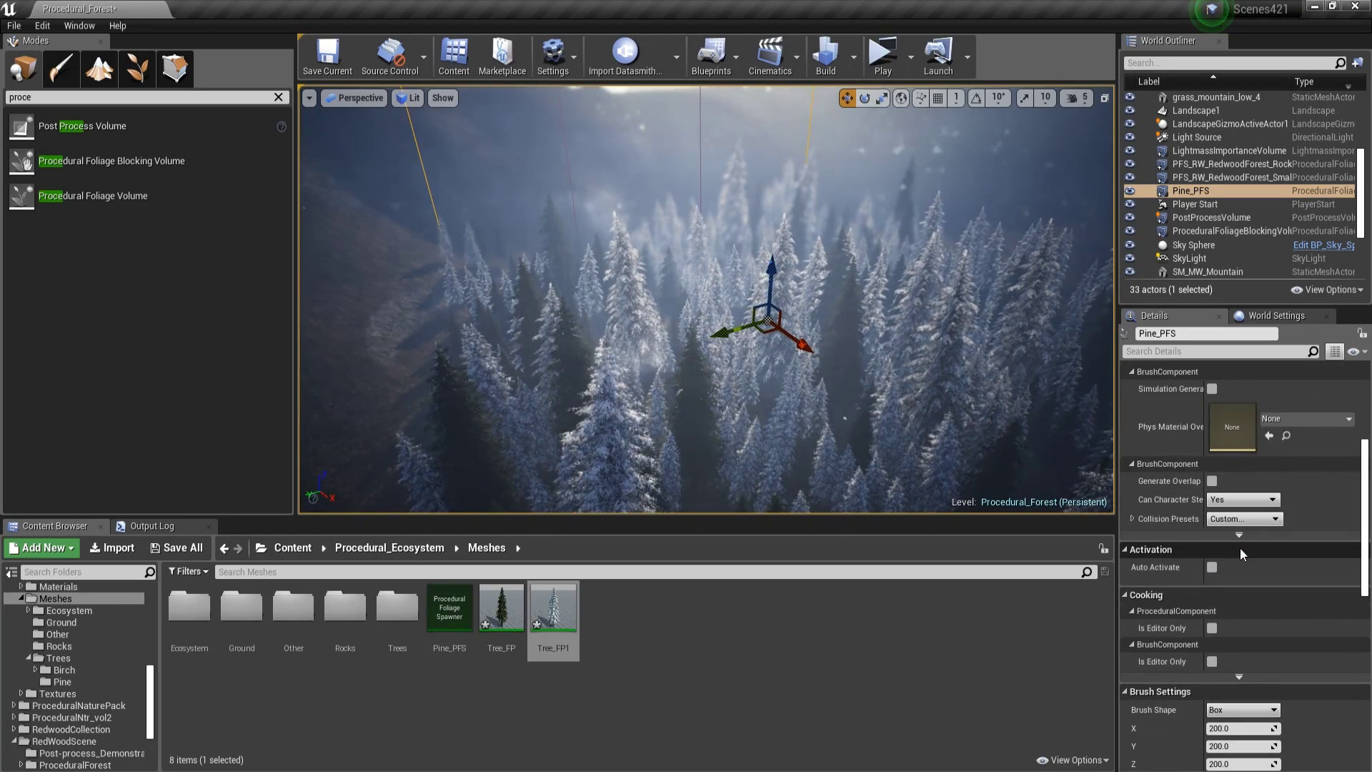
{"action": "left_click", "coordinate": [1249, 622]}
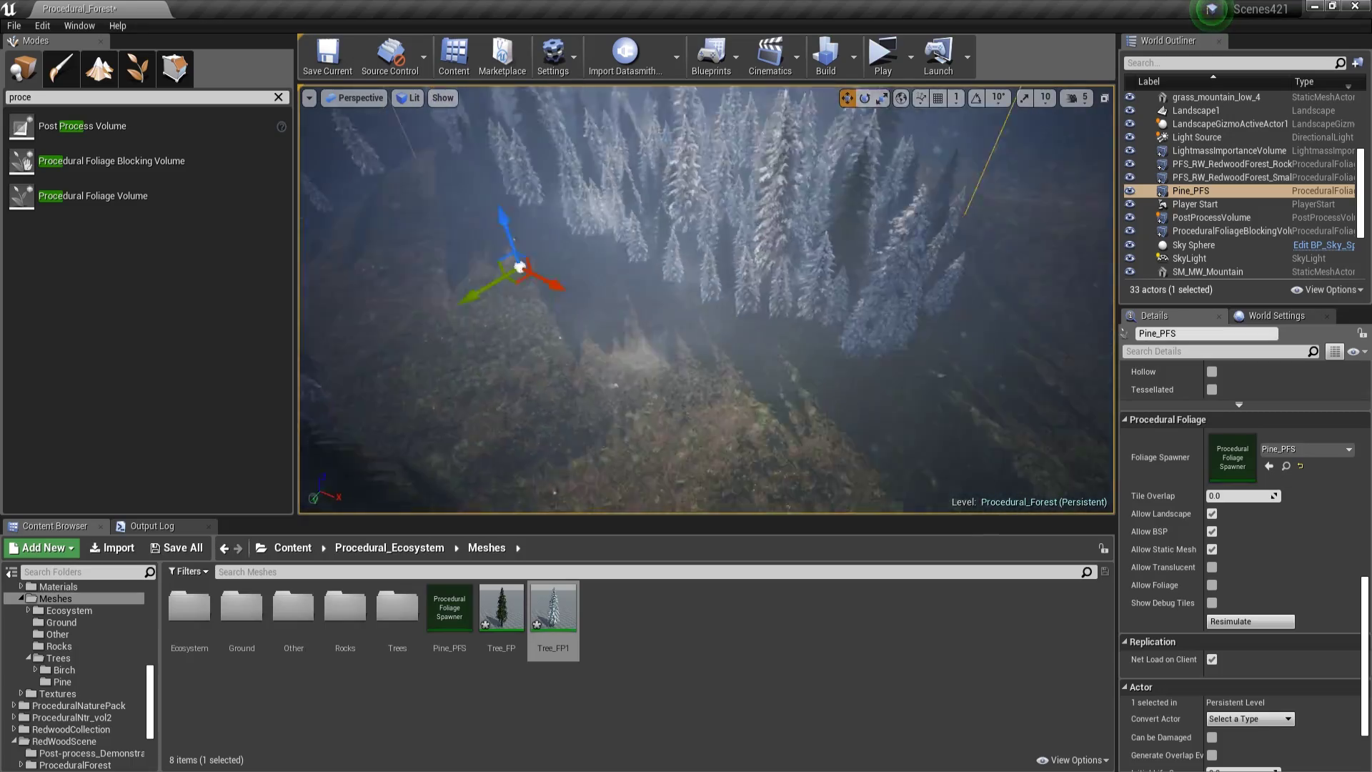
{"action": "right_click_drag", "start_coordinate": [706, 300], "coordinate": [827, 420]}
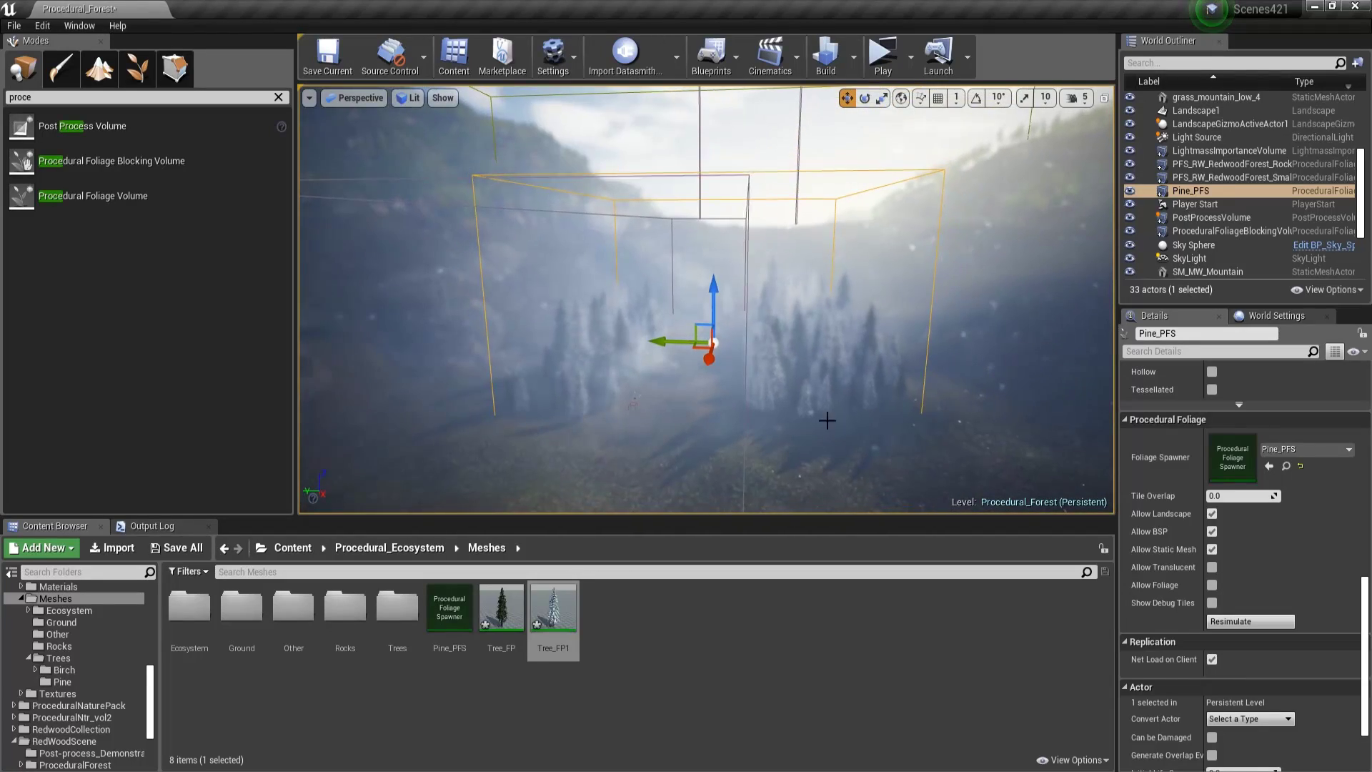
Step: Rescale the blocking volume to X 50, Y 5, Z 15 to make a narrow path
{"action": "left_click", "coordinate": [748, 179]}
{"action": "mouse_move", "coordinate": [747, 179]}
{"action": "right_mouse_down"}
{"action": "mouse_move", "coordinate": [748, 250]}
{"action": "mouse_move", "coordinate": [815, 264]}
{"action": "mouse_move", "coordinate": [750, 229]}
{"action": "mouse_move", "coordinate": [822, 222]}
{"action": "mouse_move", "coordinate": [752, 179]}
{"action": "right_mouse_up"}
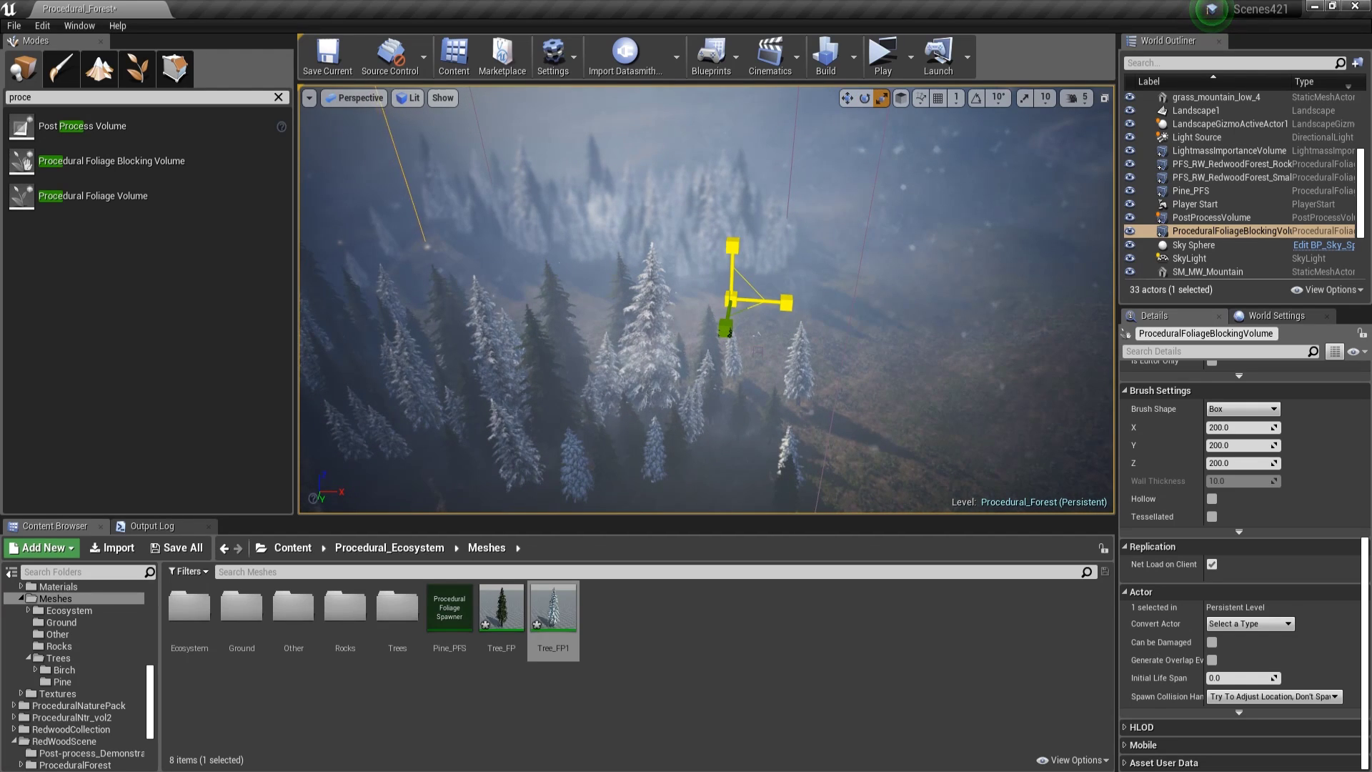
{"action": "scroll", "coordinate": [1263, 418], "scroll_direction": "up", "scroll_amount": 8}
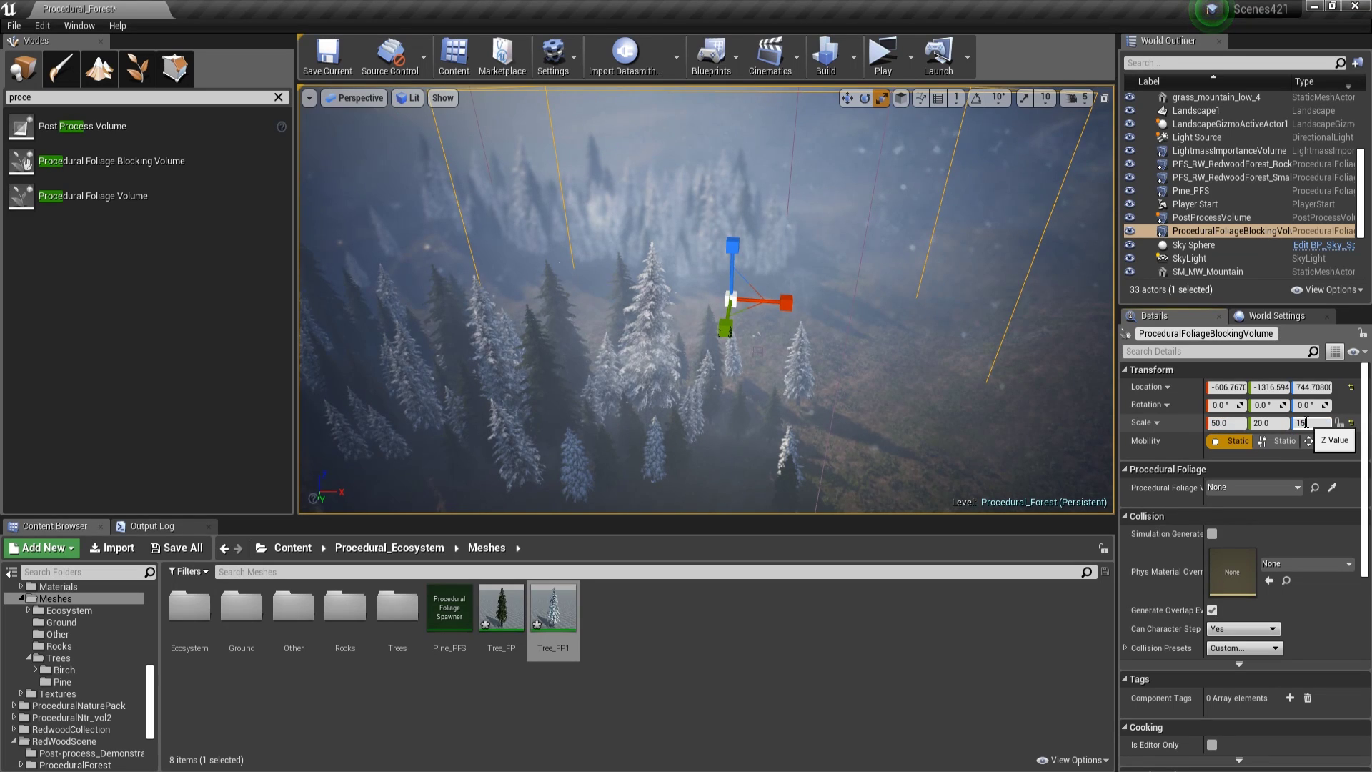
{"action": "right_click_drag", "start_coordinate": [929, 271], "coordinate": [800, 286]}
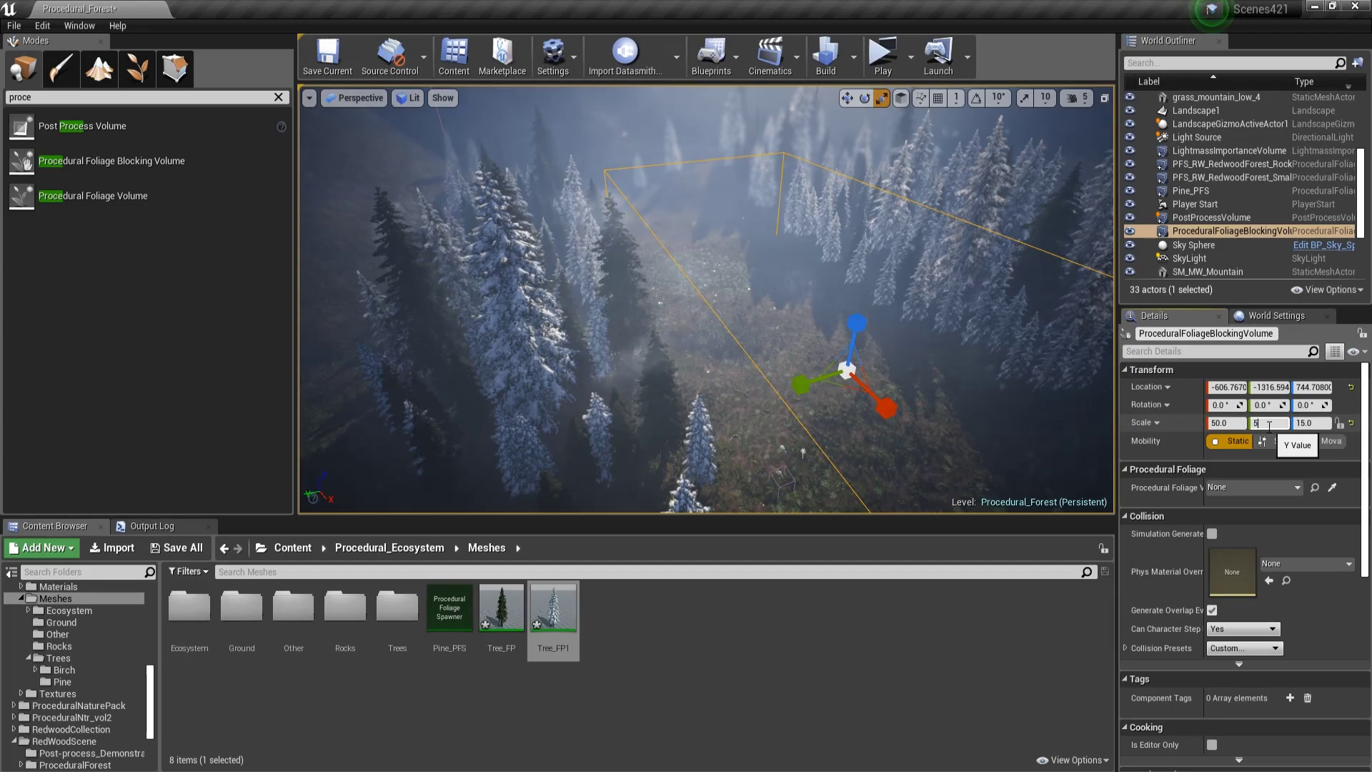
{"action": "mouse_move", "coordinate": [821, 294]}
{"action": "right_mouse_down"}
{"action": "mouse_move", "coordinate": [750, 329]}
{"action": "mouse_move", "coordinate": [893, 335]}
{"action": "mouse_move", "coordinate": [821, 294]}
{"action": "right_mouse_up"}
Step: Shift the blocking volume along the X axis and duplicate it, moving the copy to about X -4708, Y -3575
{"action": "key", "text": "w"}
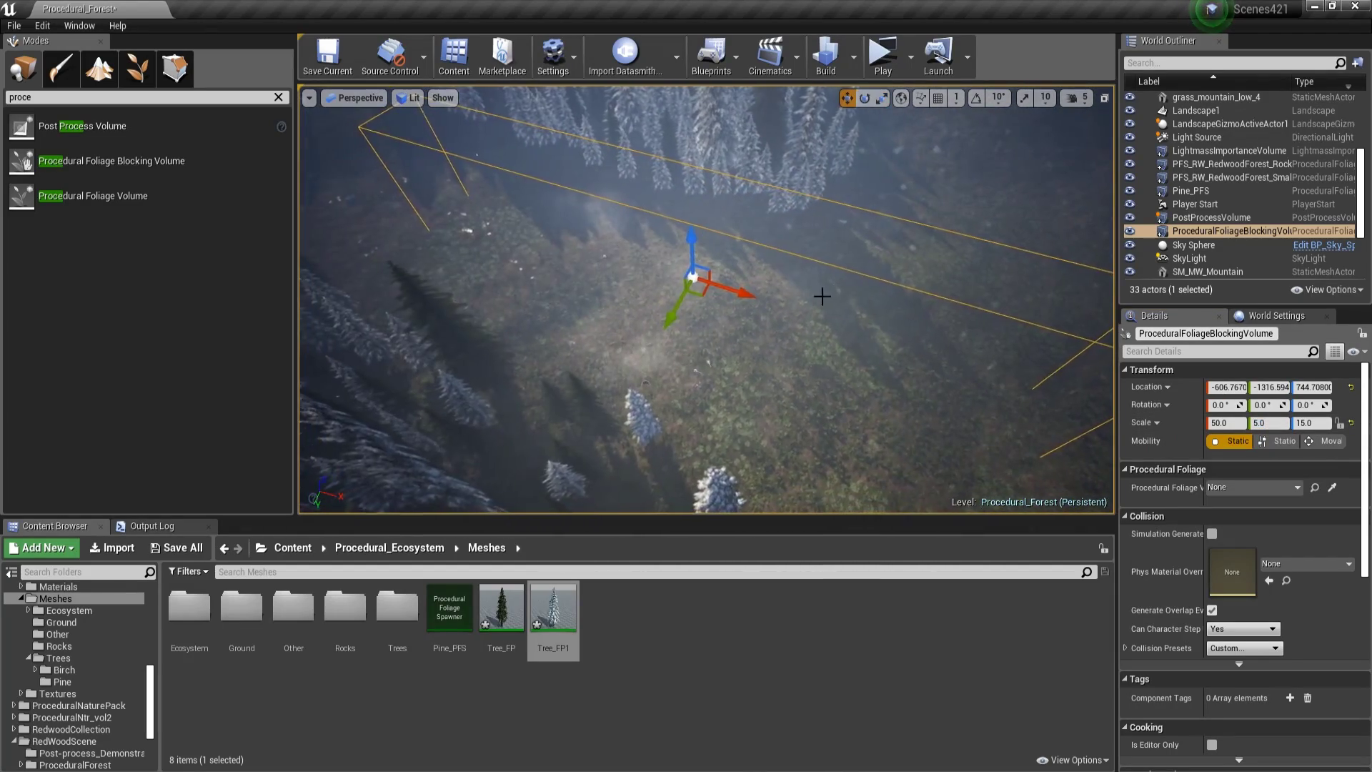
{"action": "left_click_drag", "start_coordinate": [747, 295], "coordinate": [932, 307]}
{"action": "right_click_drag", "start_coordinate": [932, 306], "coordinate": [907, 293]}
{"action": "left_click_drag", "start_coordinate": [894, 275], "coordinate": [916, 273], "text": "alt"}
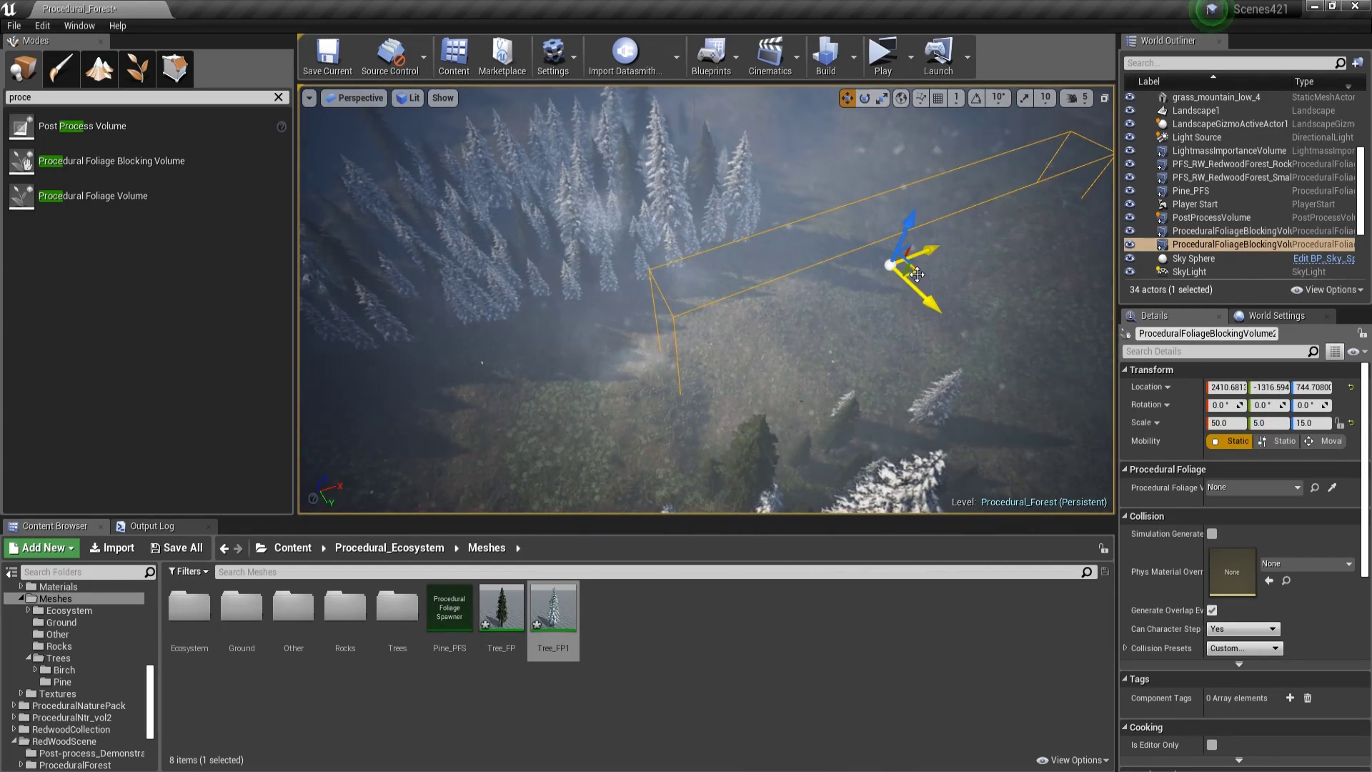
{"action": "right_click_drag", "start_coordinate": [915, 274], "coordinate": [825, 234]}
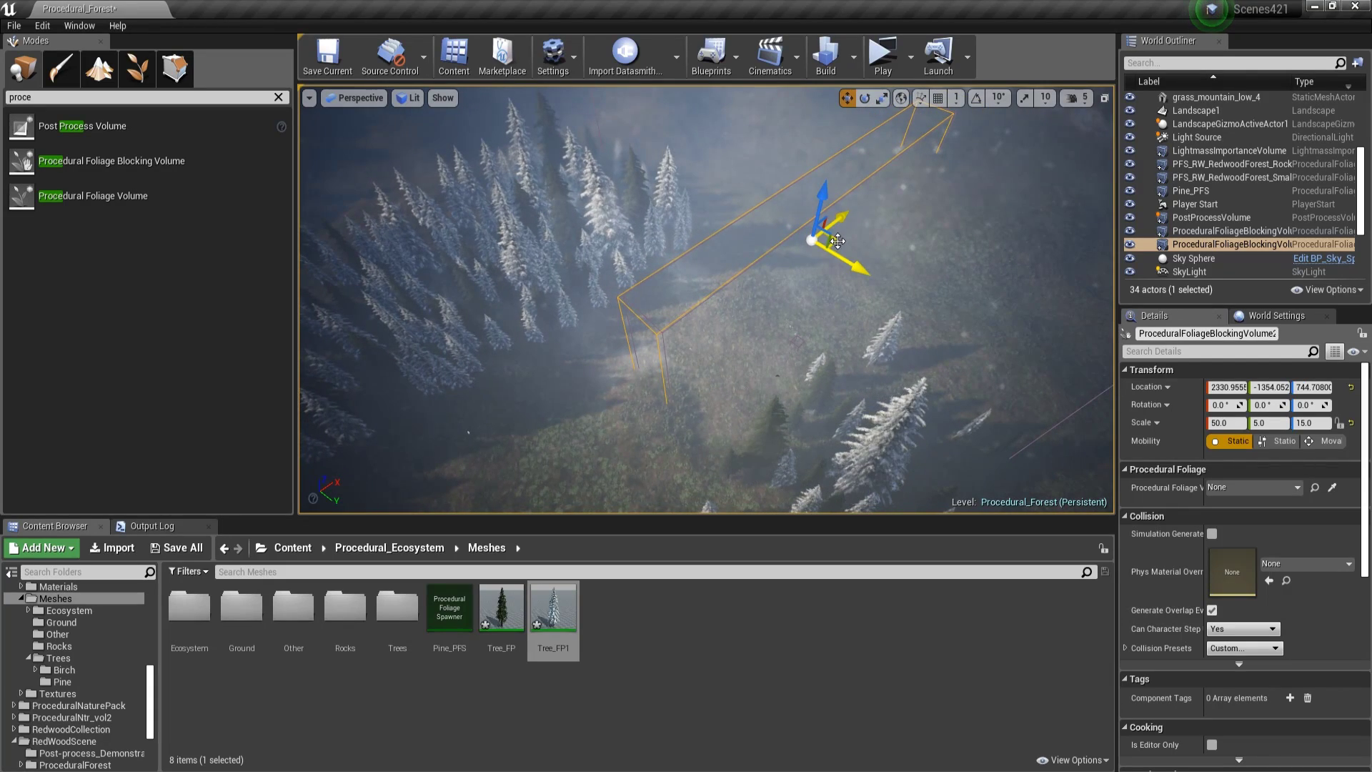
Step: Rotate the copied volume to about 42° around Z and add a third blocking volume turned to about -24°
{"action": "key", "text": "e"}
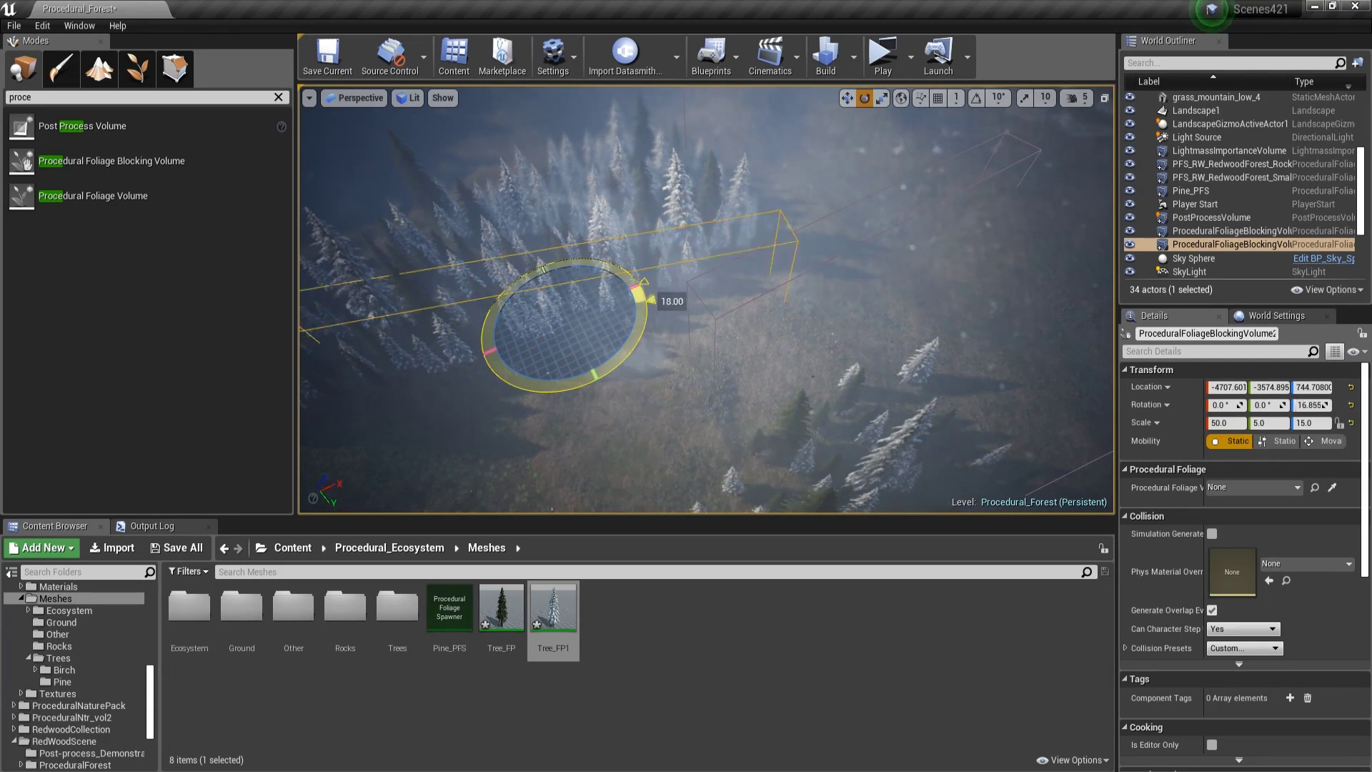
{"action": "mouse_move", "coordinate": [669, 288]}
{"action": "right_mouse_down"}
{"action": "mouse_move", "coordinate": [586, 308]}
{"action": "mouse_move", "coordinate": [668, 288]}
{"action": "right_mouse_up"}
{"action": "key", "text": "r"}
{"action": "key", "text": "w"}
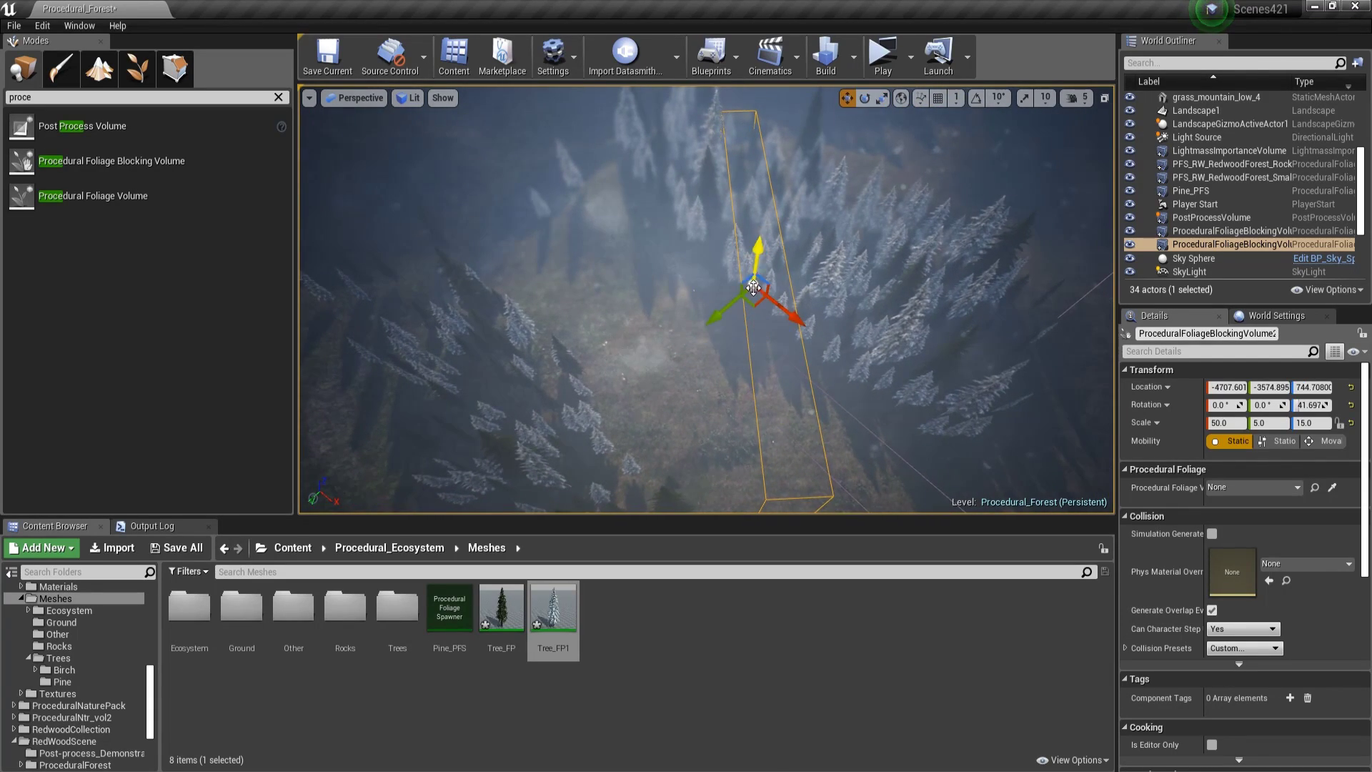
{"action": "right_click_drag", "start_coordinate": [746, 256], "coordinate": [608, 306]}
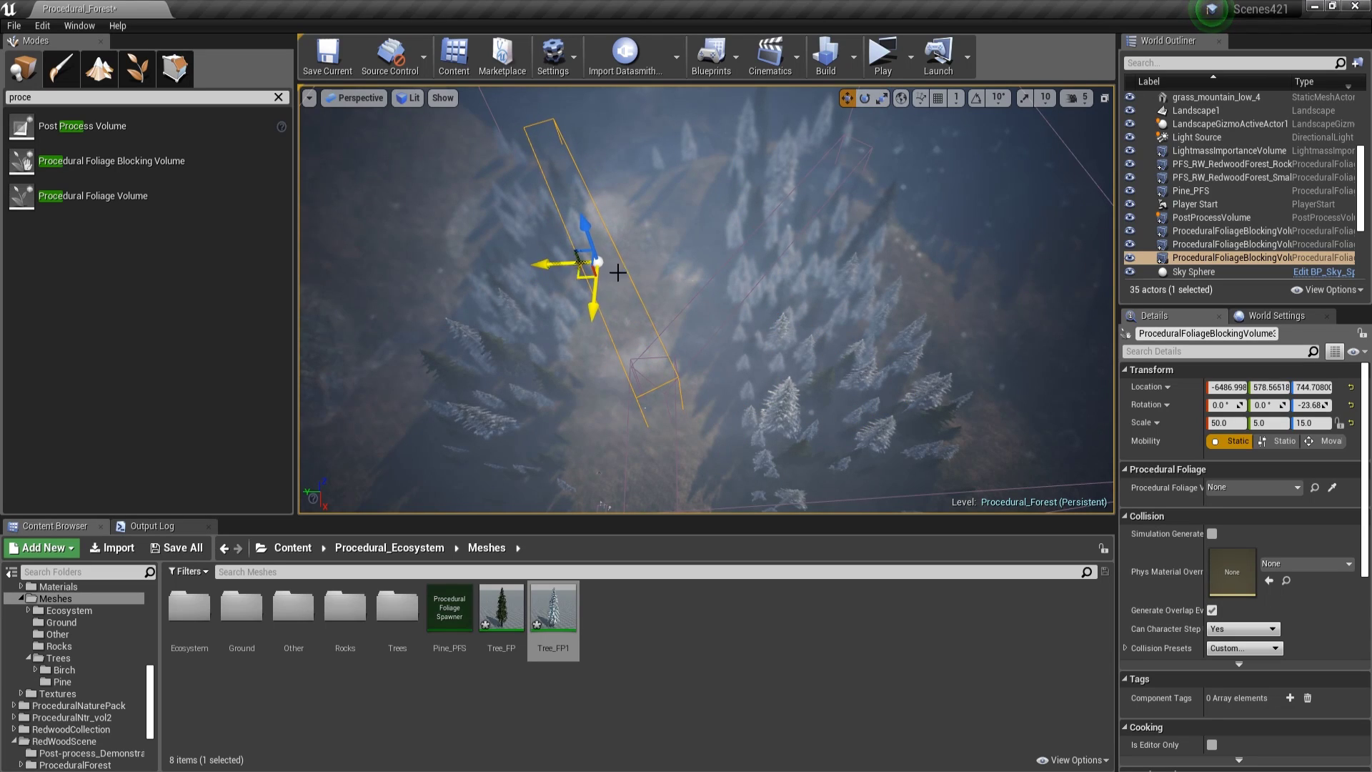
Step: Resimulate Pine_PFS with the three blocking volumes and inspect the resulting path through the forest
{"action": "left_click", "coordinate": [1200, 189]}
{"action": "scroll", "coordinate": [1267, 537], "scroll_direction": "down", "scroll_amount": 5}
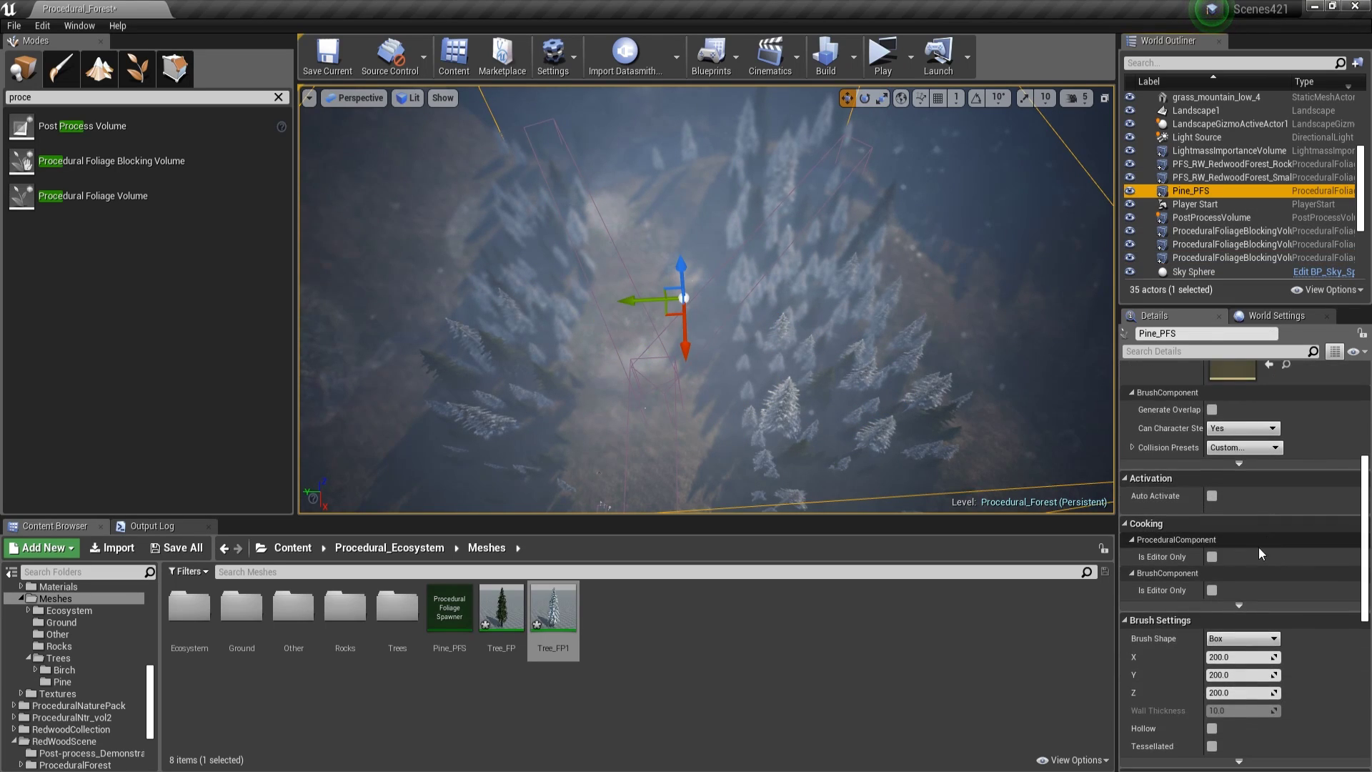
{"action": "scroll", "coordinate": [1239, 599], "scroll_direction": "down", "scroll_amount": 3}
{"action": "left_click", "coordinate": [1238, 667]}
{"action": "right_click_drag", "start_coordinate": [893, 371], "coordinate": [858, 400]}
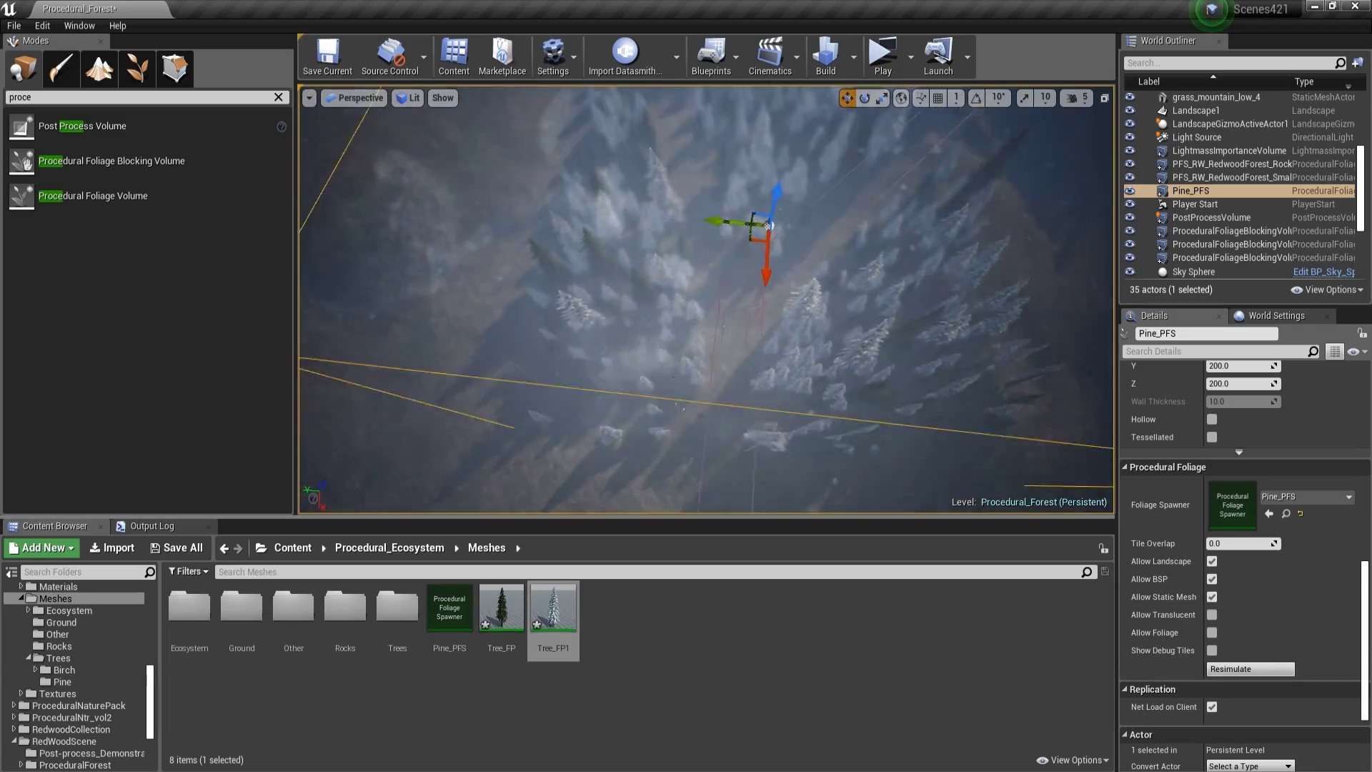
{"action": "mouse_move", "coordinate": [746, 382]}
{"action": "right_mouse_down"}
{"action": "mouse_move", "coordinate": [729, 350]}
{"action": "mouse_move", "coordinate": [746, 421]}
{"action": "mouse_move", "coordinate": [743, 343]}
{"action": "mouse_move", "coordinate": [745, 382]}
{"action": "right_mouse_up"}
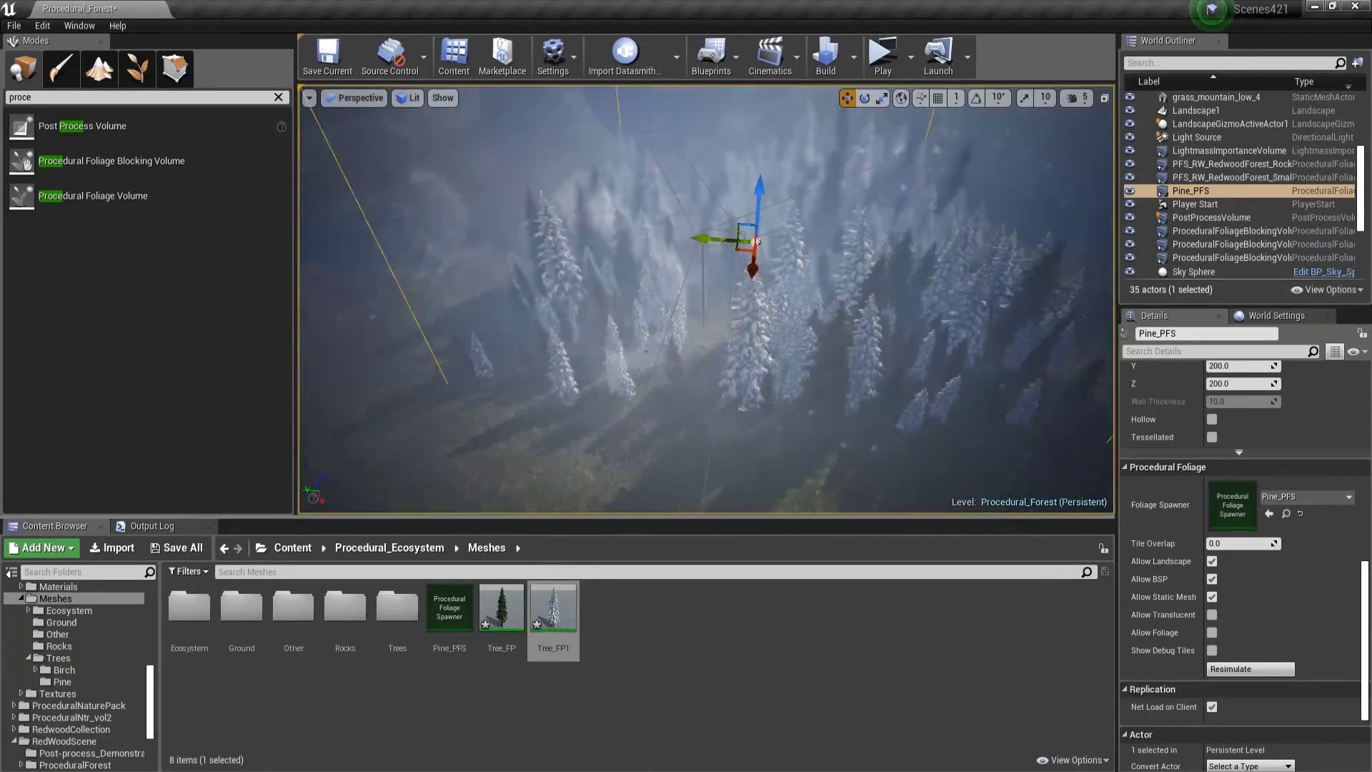
{"action": "mouse_move", "coordinate": [885, 462]}
{"action": "right_mouse_down"}
{"action": "mouse_move", "coordinate": [843, 443]}
{"action": "mouse_move", "coordinate": [922, 429]}
{"action": "mouse_move", "coordinate": [912, 422]}
{"action": "mouse_move", "coordinate": [884, 462]}
{"action": "right_mouse_up"}
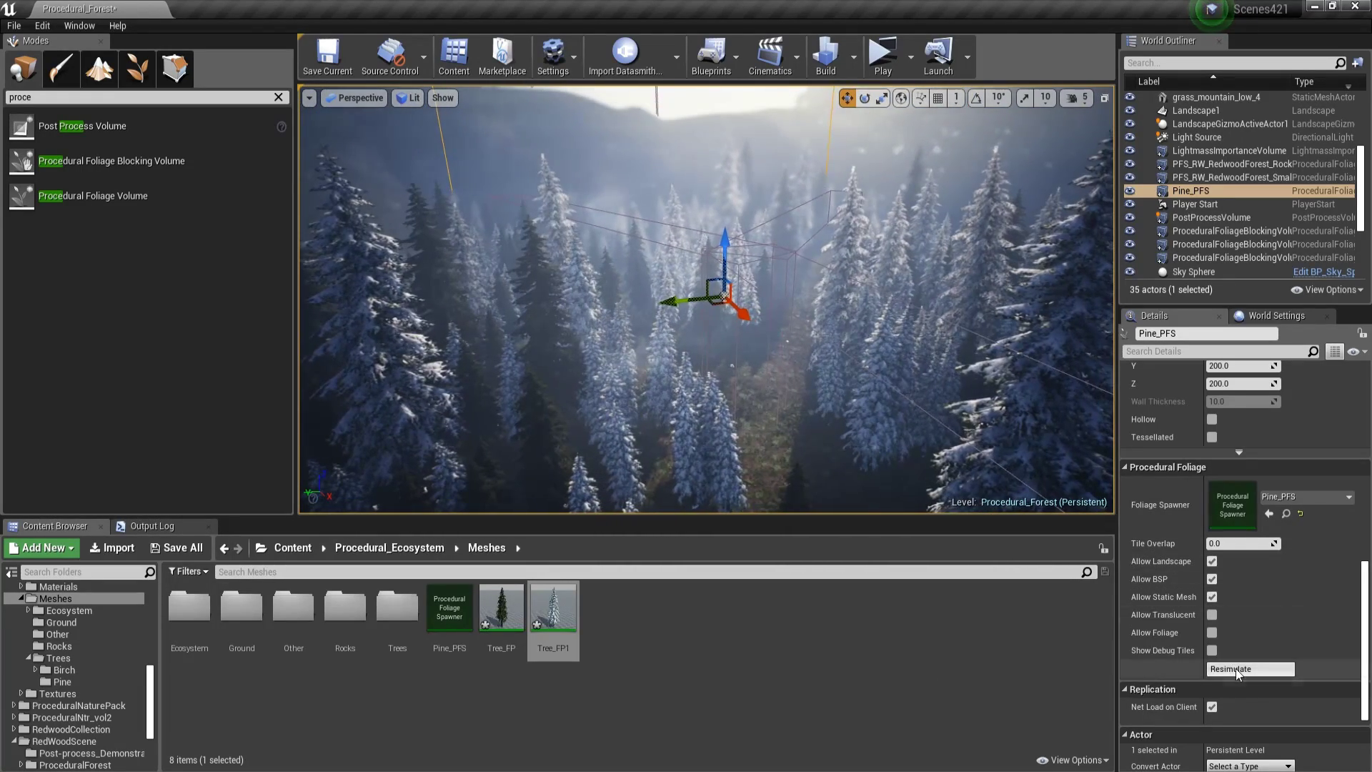
Step: Resimulate Pine_PFS twice more to vary the tree distribution around the path
{"action": "mouse_move", "coordinate": [843, 412]}
{"action": "right_mouse_down"}
{"action": "mouse_move", "coordinate": [909, 419]}
{"action": "mouse_move", "coordinate": [879, 430]}
{"action": "mouse_move", "coordinate": [842, 412]}
{"action": "right_mouse_up"}
{"action": "left_click", "coordinate": [1247, 669]}
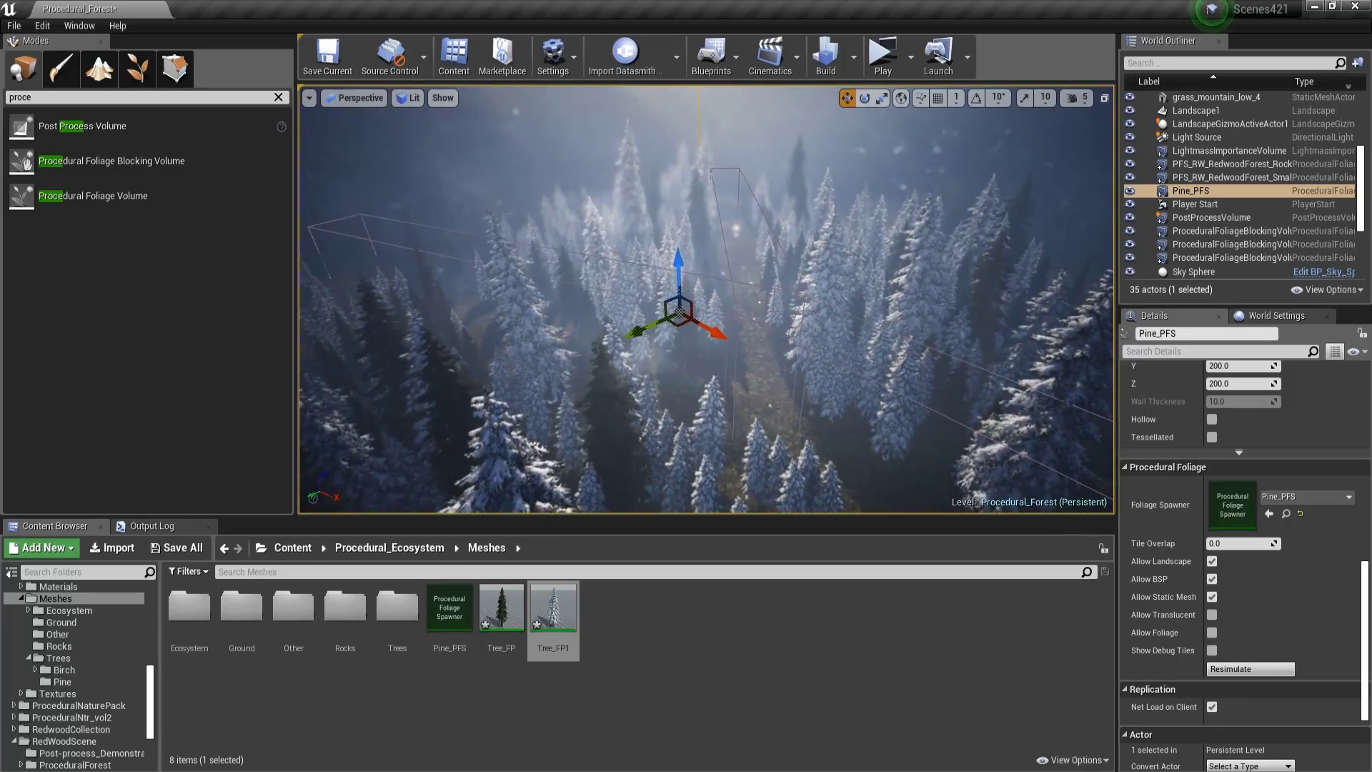
{"action": "right_click_drag", "start_coordinate": [850, 360], "coordinate": [850, 359]}
{"action": "left_click", "coordinate": [1238, 671]}
Step: Reopen the Tree_FP and Tree_FP1 foliage settings, close their editors and resimulate Pine_PFS
{"action": "double_click", "coordinate": [502, 609]}
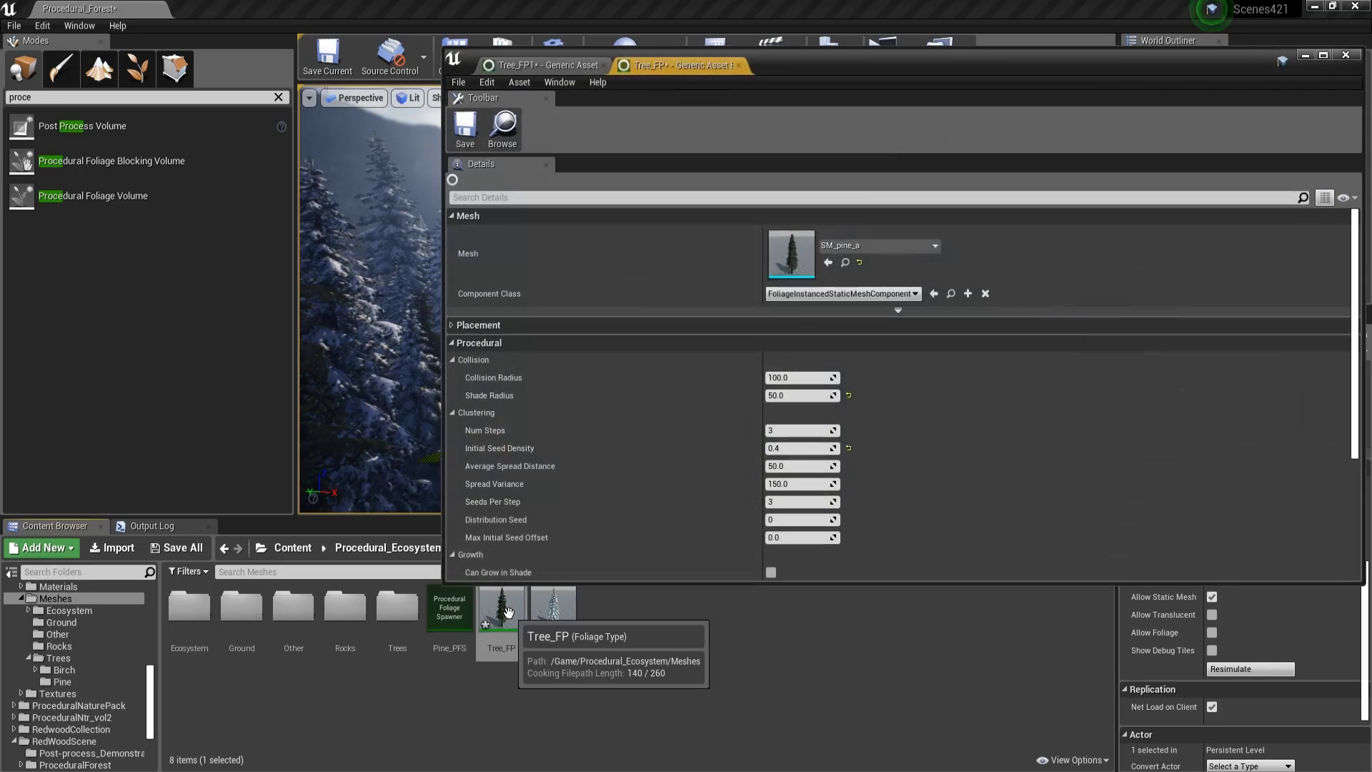
{"action": "double_click", "coordinate": [551, 611]}
{"action": "left_click", "coordinate": [1345, 56]}
{"action": "right_click_drag", "start_coordinate": [1001, 322], "coordinate": [1001, 322]}
{"action": "left_click", "coordinate": [1237, 671]}
{"action": "right_click_drag", "start_coordinate": [929, 358], "coordinate": [929, 358]}
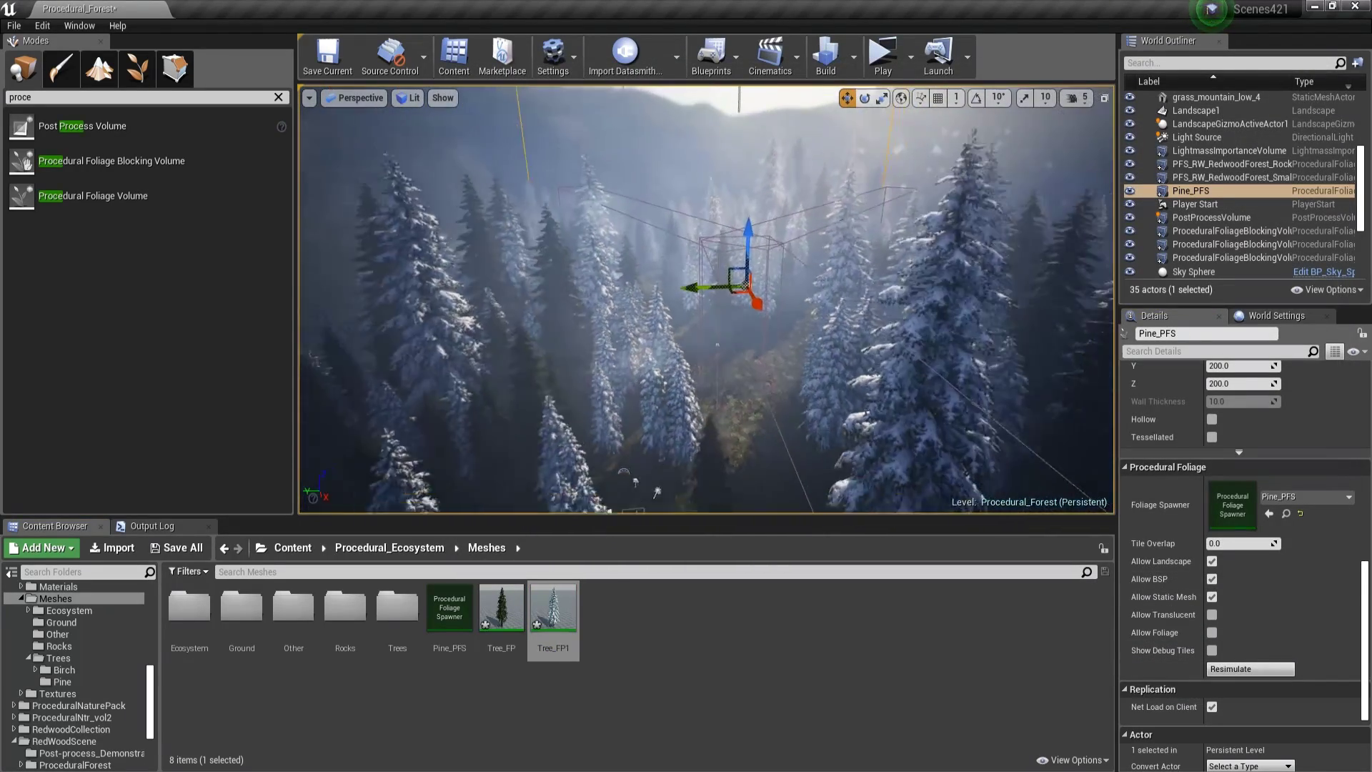
Step: Browse the project content for scene levels, checking the RedwoodCollection folder and its subfolders and opening the RedWoodScene folder
{"action": "left_click", "coordinate": [389, 548]}
{"action": "left_click", "coordinate": [293, 547]}
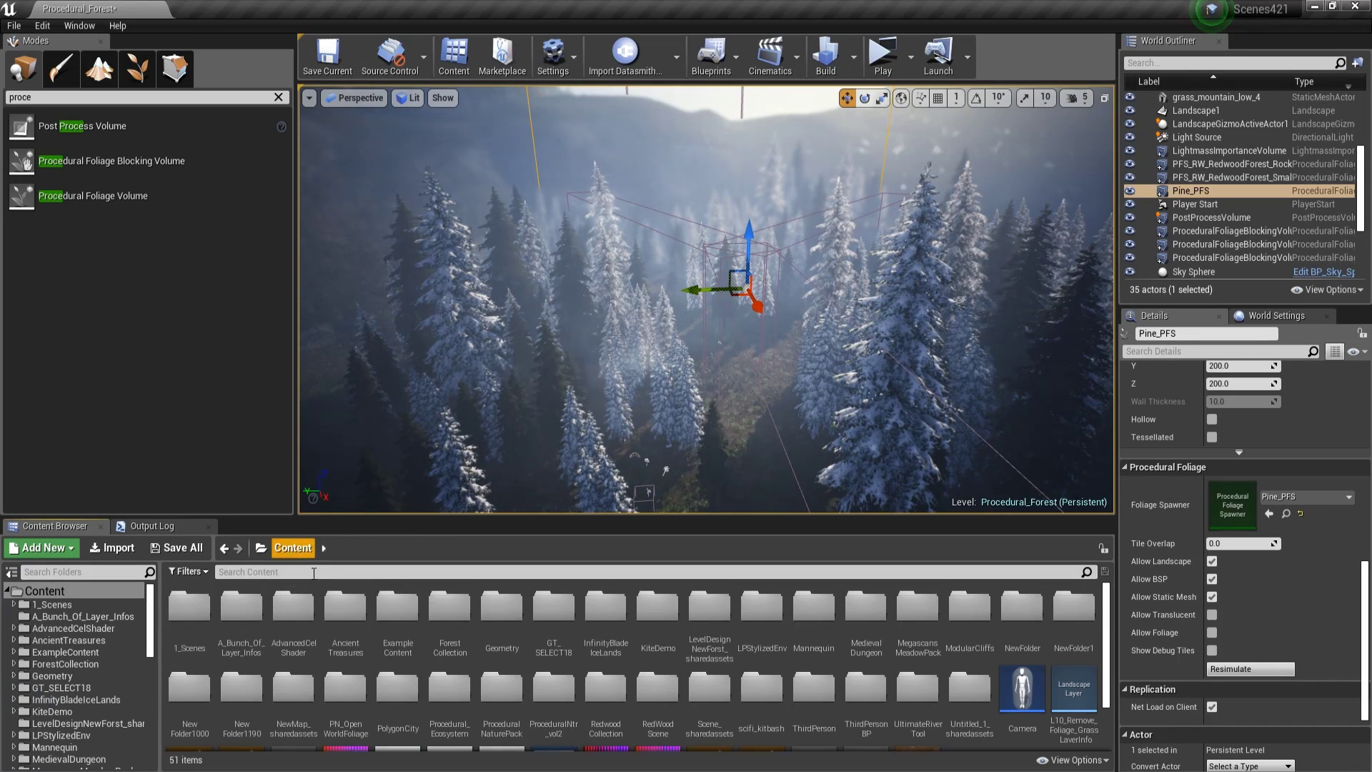
{"action": "scroll", "coordinate": [514, 629], "scroll_direction": "down", "scroll_amount": 1}
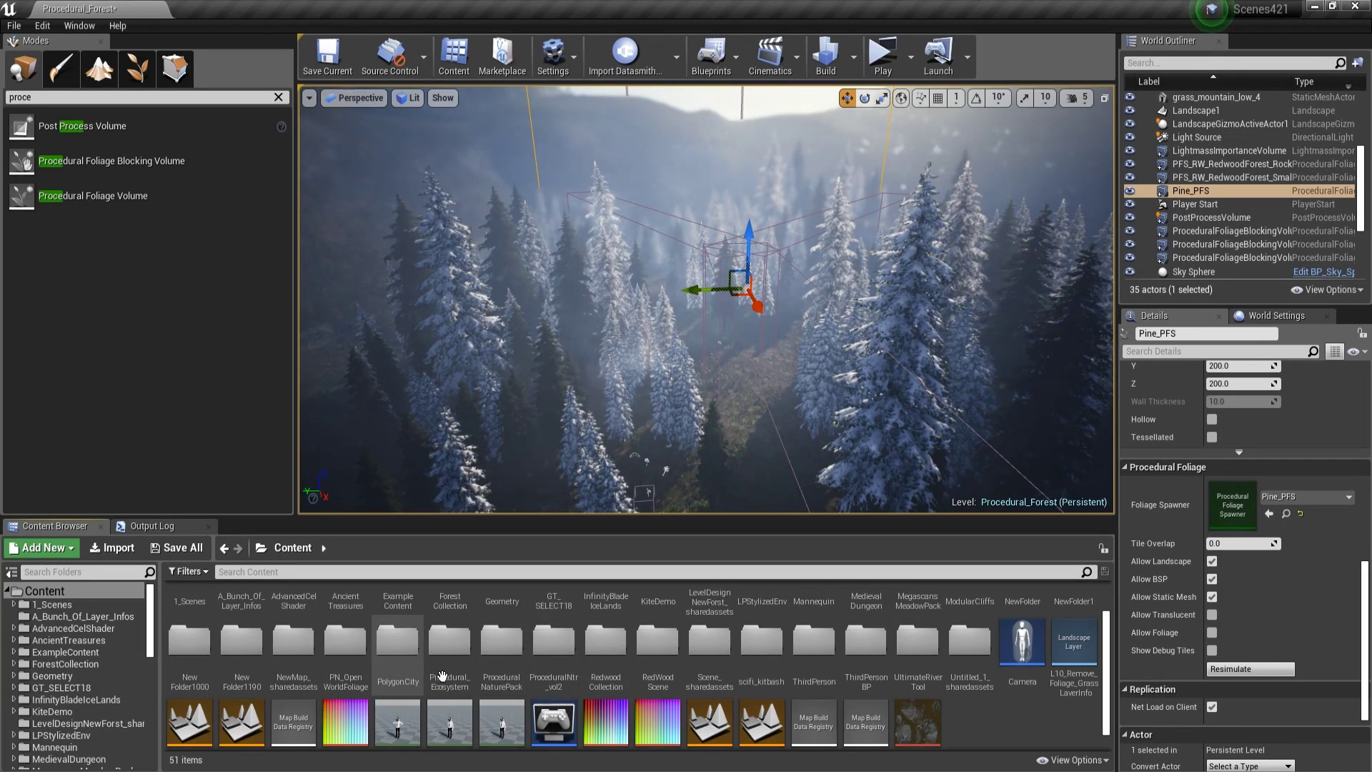
{"action": "double_click", "coordinate": [606, 641]}
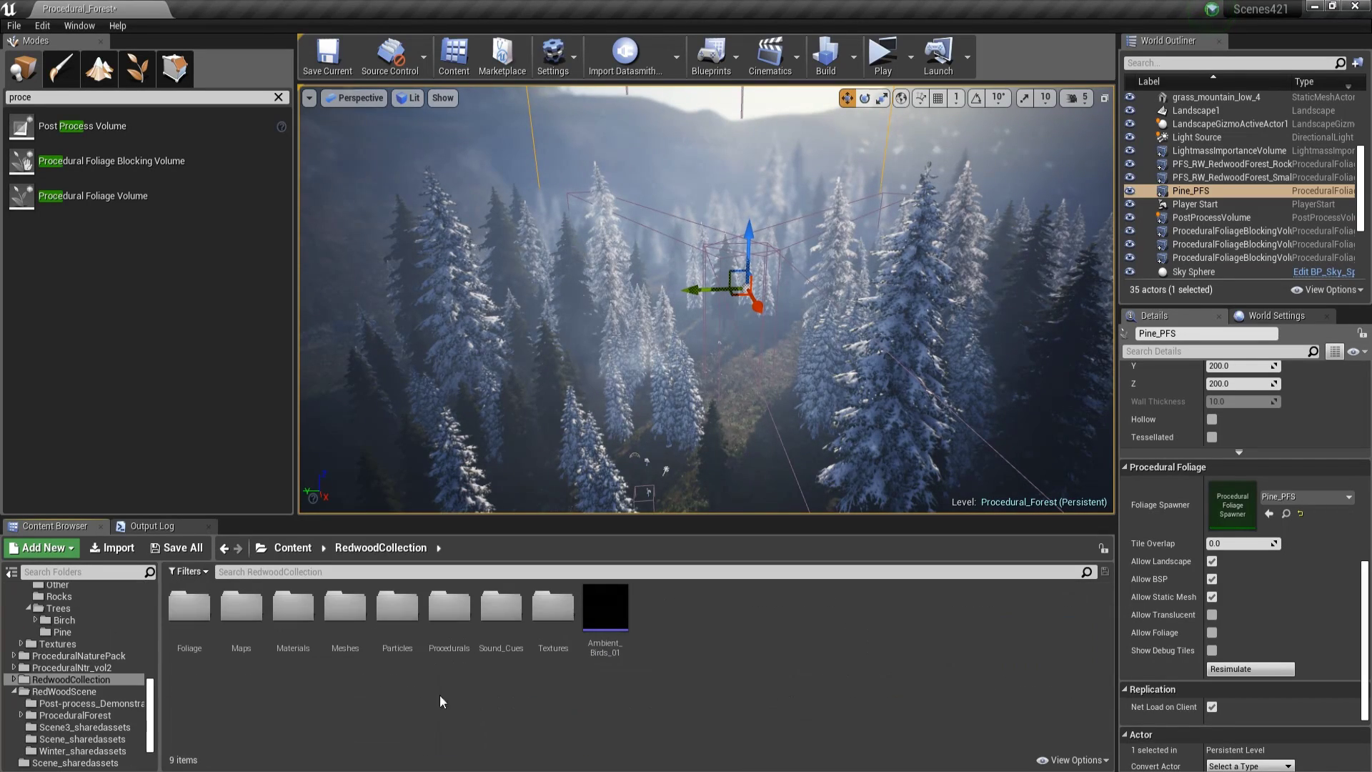
{"action": "double_click", "coordinate": [236, 631]}
{"action": "key", "text": "alt+Left"}
{"action": "key", "text": "alt+Left"}
{"action": "left_click", "coordinate": [568, 694]}
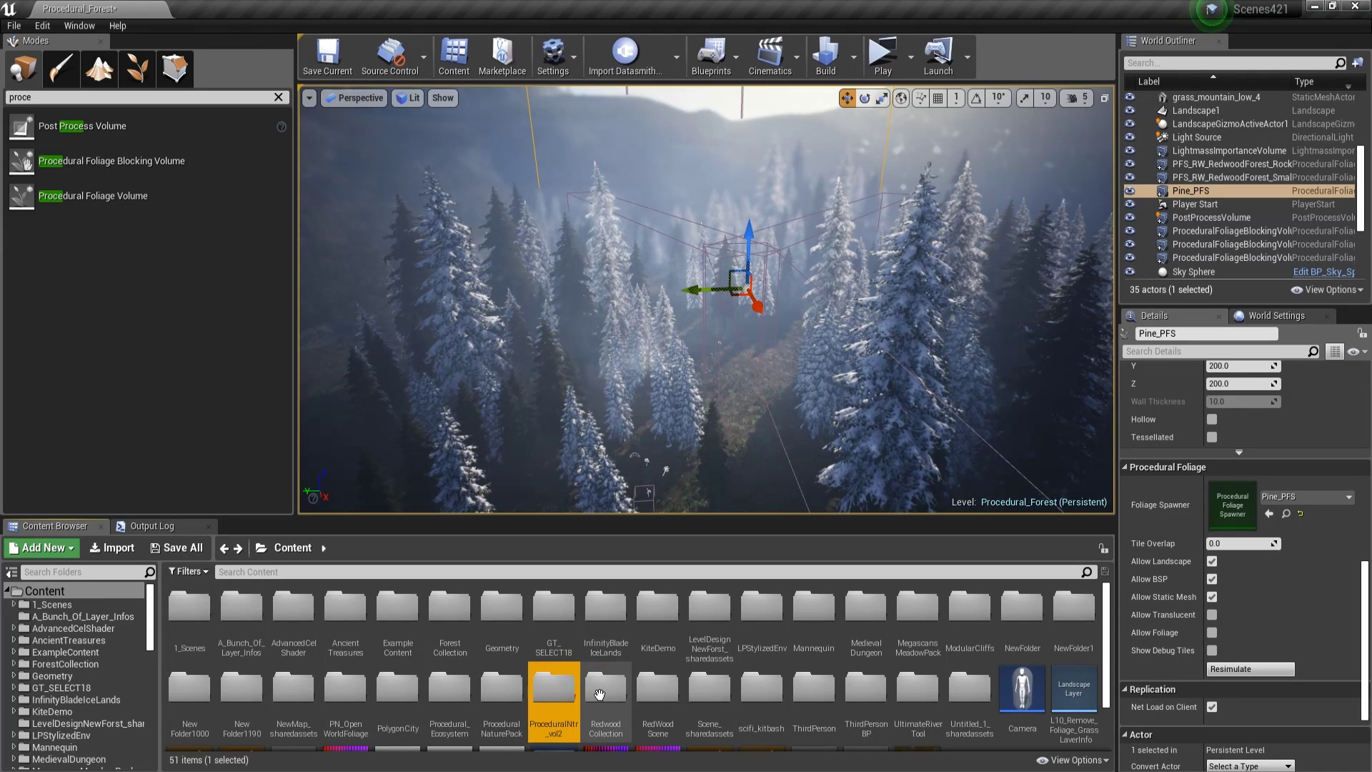
{"action": "double_click", "coordinate": [600, 694]}
{"action": "double_click", "coordinate": [253, 623]}
{"action": "left_click", "coordinate": [292, 547]}
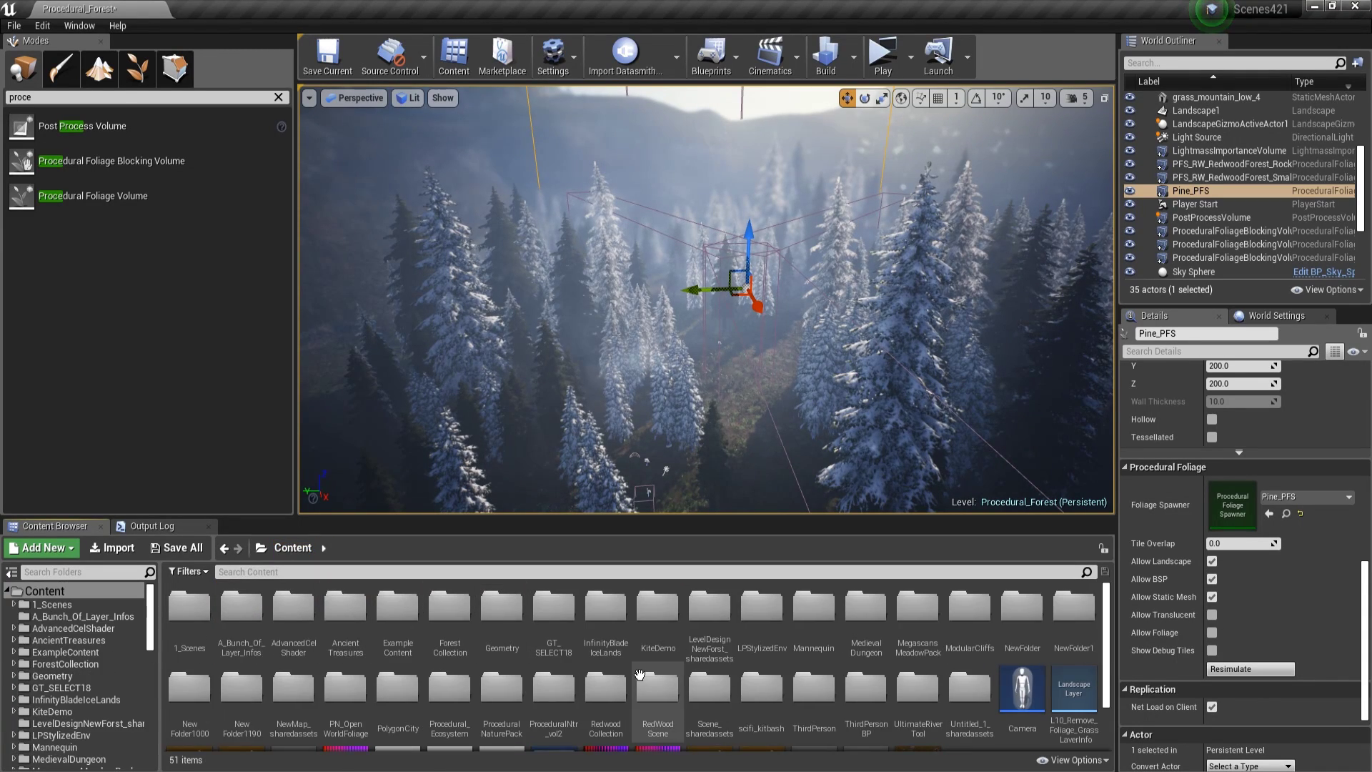
{"action": "double_click", "coordinate": [639, 676]}
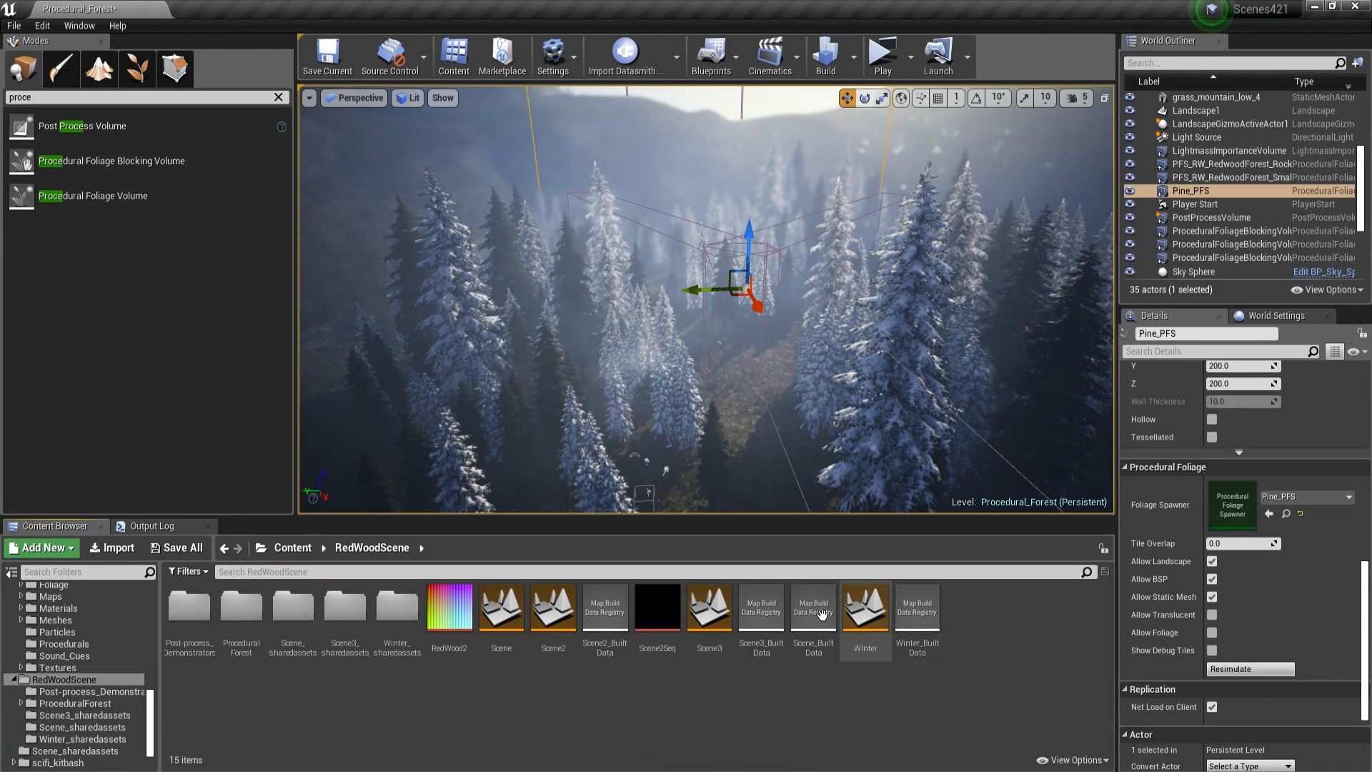
Step: Open the Demonstrator2 level from the Post-process_Demonstrators folder without saving the changes to Tree_FP, Tree_FP1 and Procedural_Forest
{"action": "double_click", "coordinate": [189, 608]}
{"action": "left_click", "coordinate": [357, 621]}
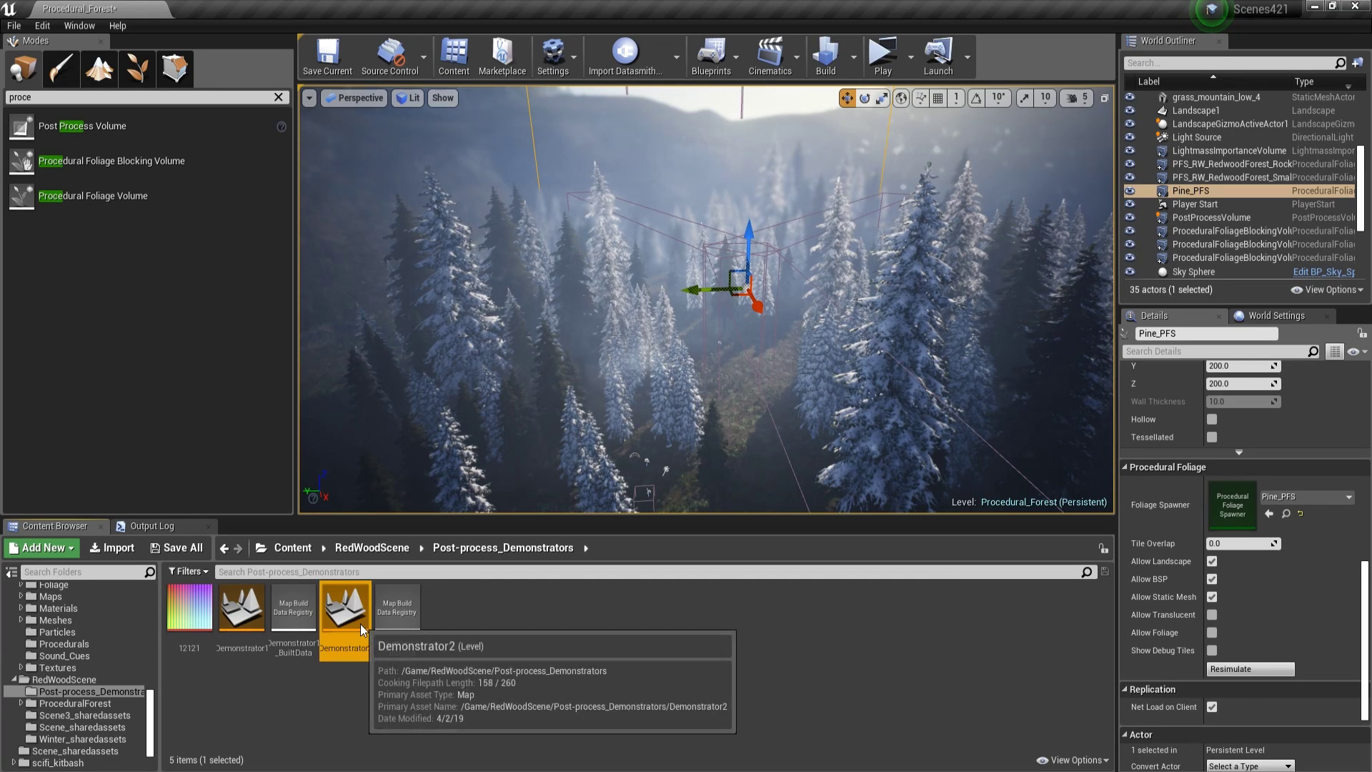
{"action": "double_click", "coordinate": [360, 624]}
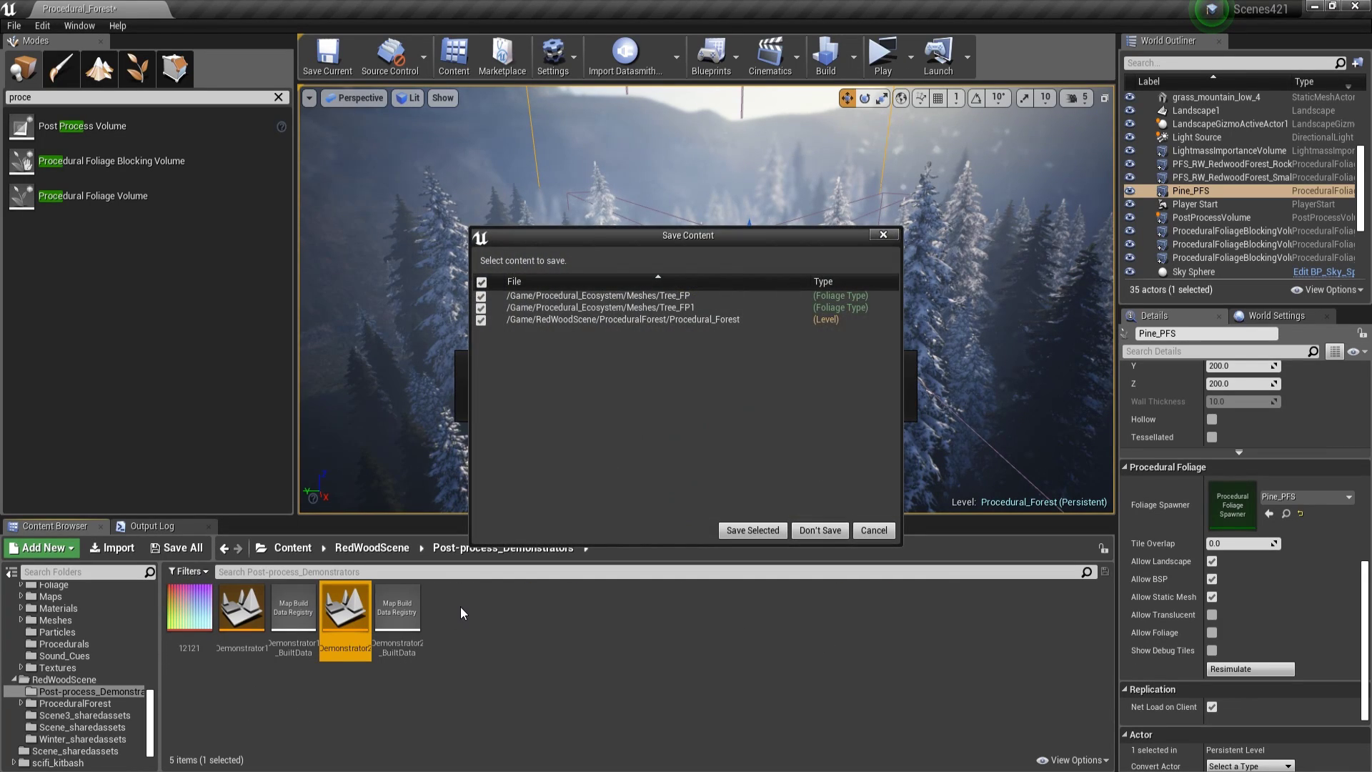
{"action": "left_click", "coordinate": [820, 530]}
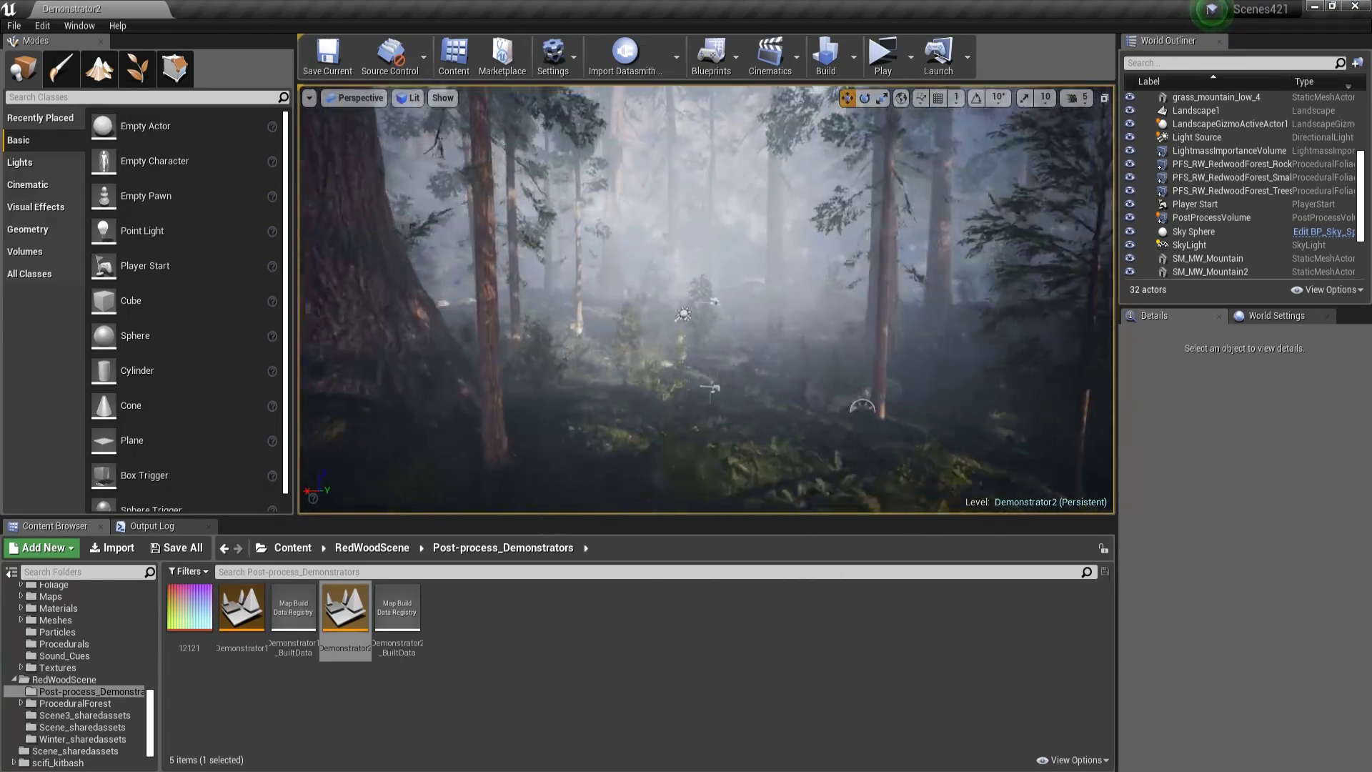
Step: Fly through the redwood forest in the Demonstrator2 level to examine its trees, undergrowth, rocks and foggy lighting
{"action": "right_click_drag", "start_coordinate": [706, 299], "coordinate": [992, 299]}
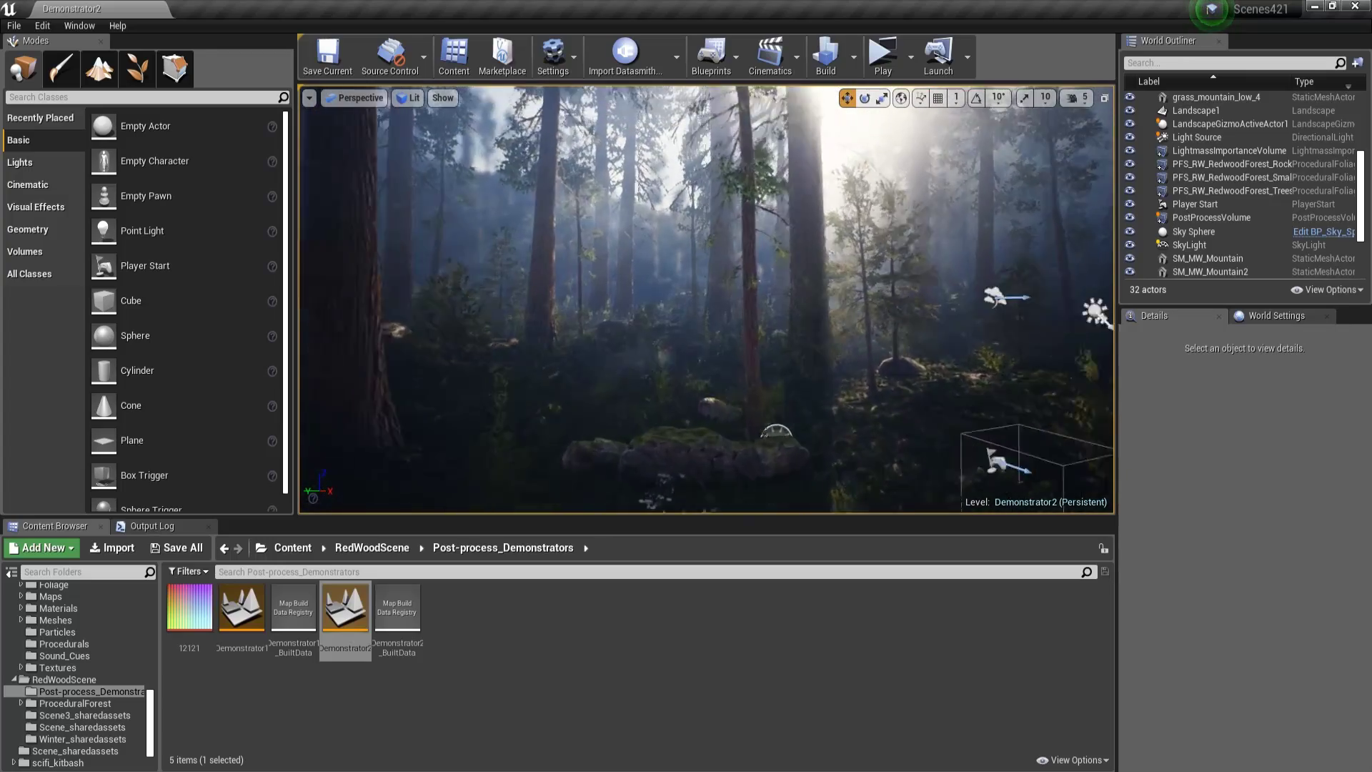
{"action": "key", "text": "w"}
{"action": "key", "text": "w"}
{"action": "right_click_drag", "start_coordinate": [859, 244], "coordinate": [986, 202]}
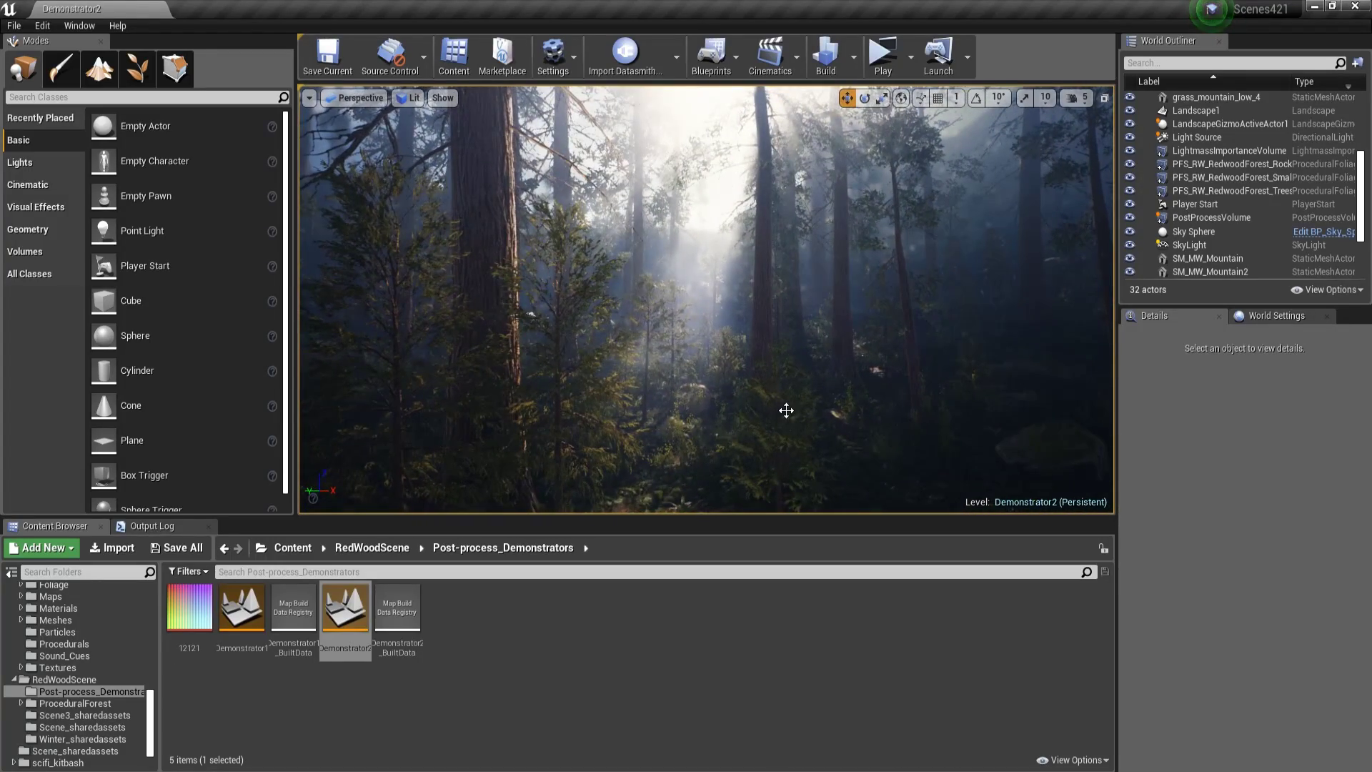
{"action": "key", "text": "w"}
{"action": "right_click_drag", "start_coordinate": [706, 299], "coordinate": [678, 320]}
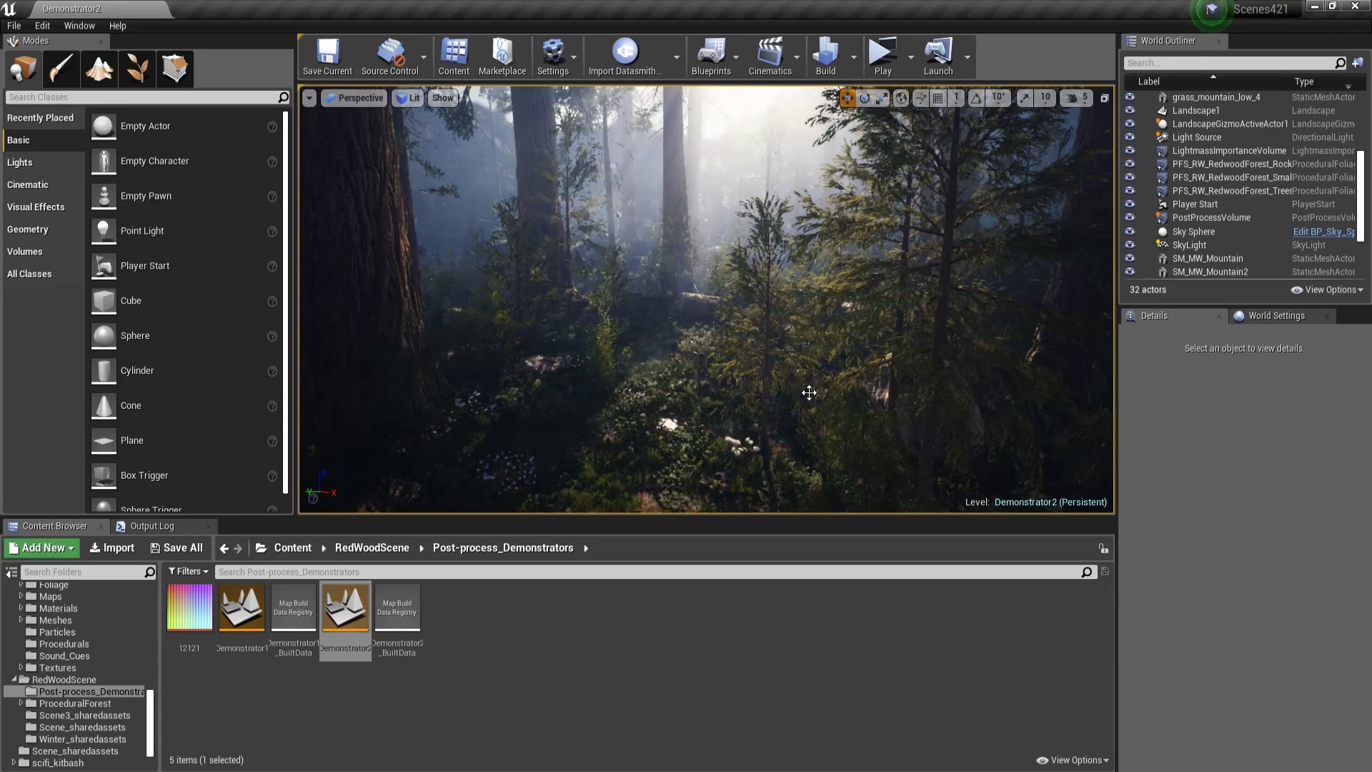
{"action": "key", "text": "w"}
{"action": "right_click_drag", "start_coordinate": [810, 395], "coordinate": [982, 401]}
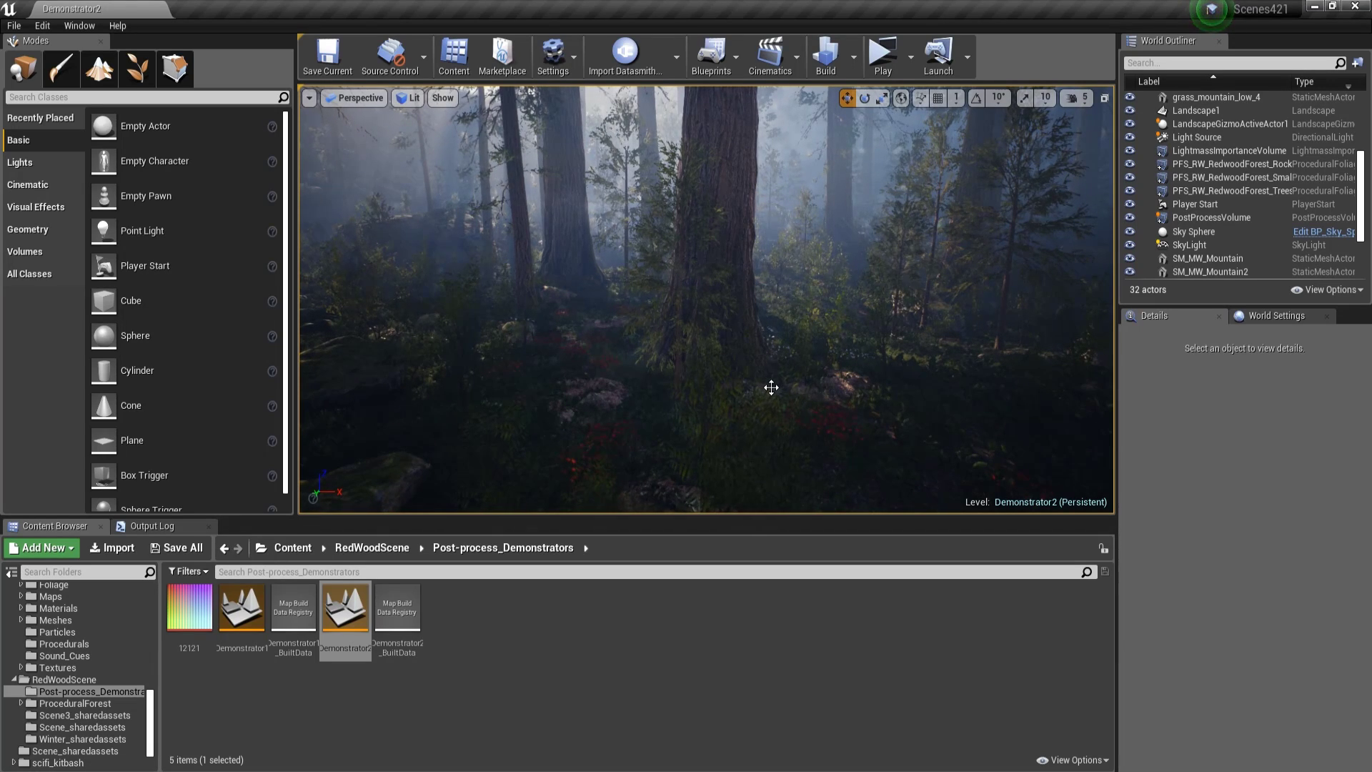
{"action": "mouse_move", "coordinate": [771, 387]}
{"action": "right_mouse_down"}
{"action": "mouse_move", "coordinate": [671, 387]}
{"action": "mouse_move", "coordinate": [774, 388]}
{"action": "right_mouse_up"}
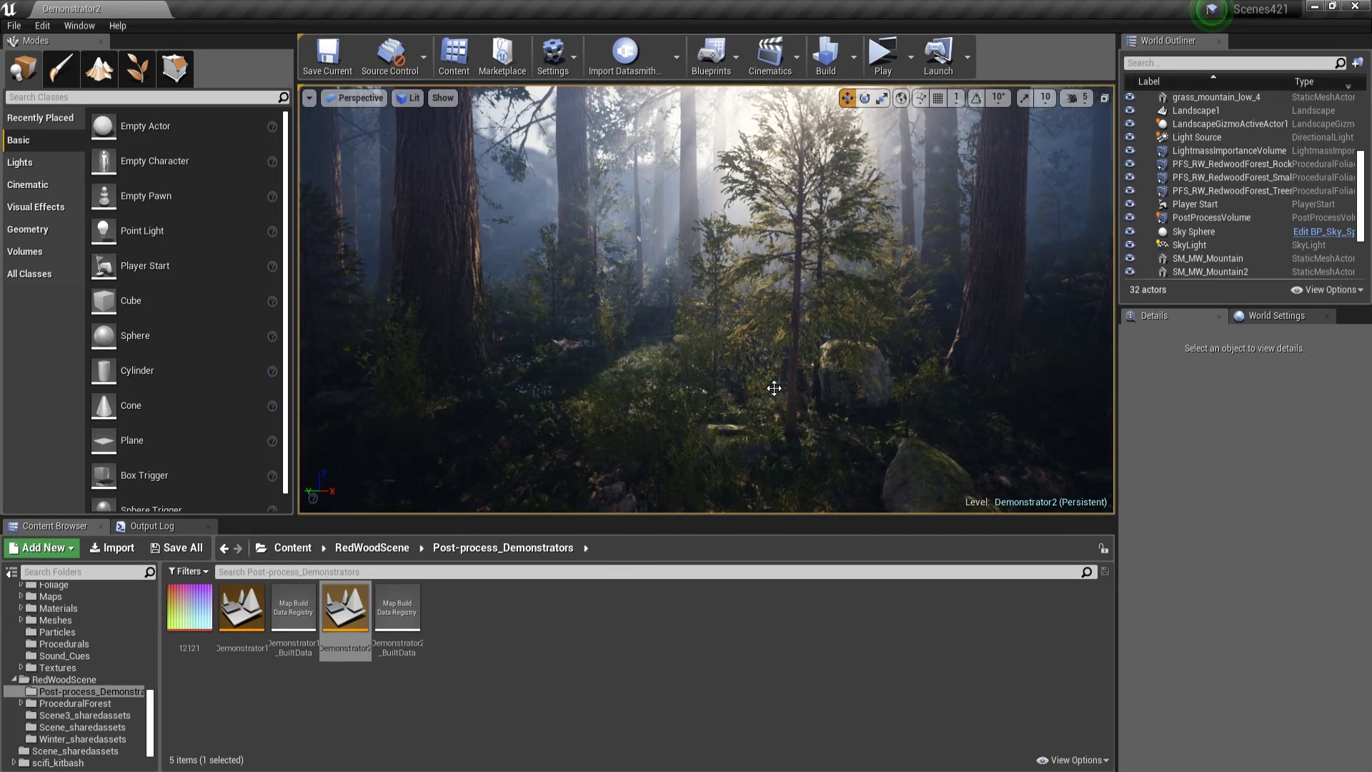